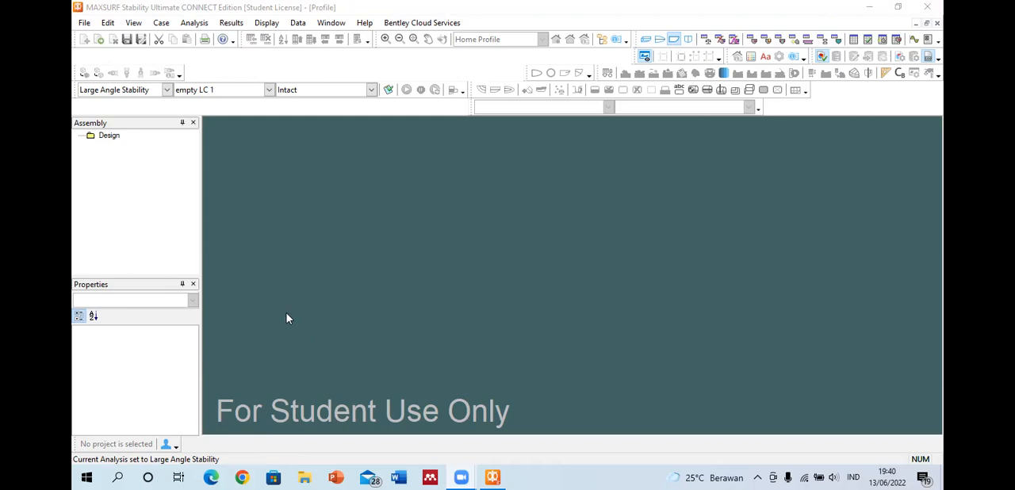
Step: Switch to Chrome, search Google for "bentley student server" and open the Bentley Education website
left_click(242, 477)
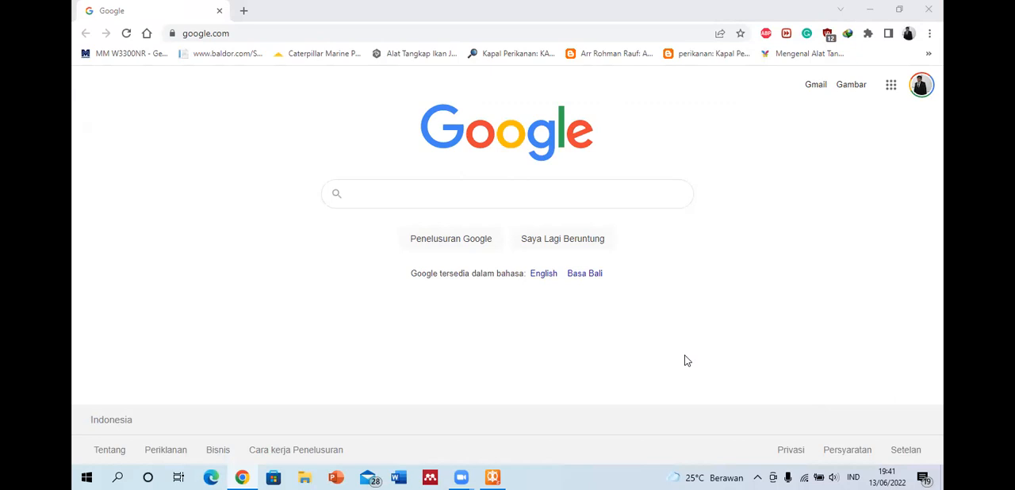
left_click(325, 34)
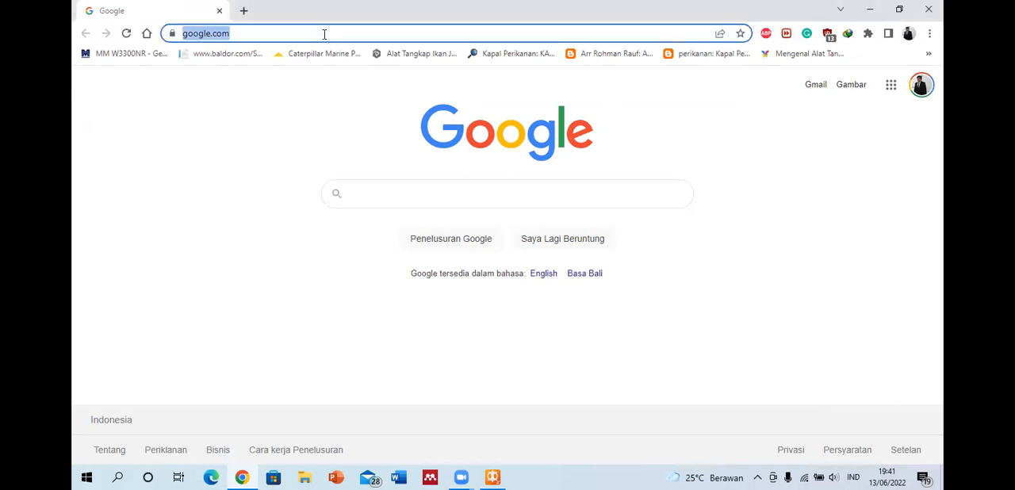
type("bent")
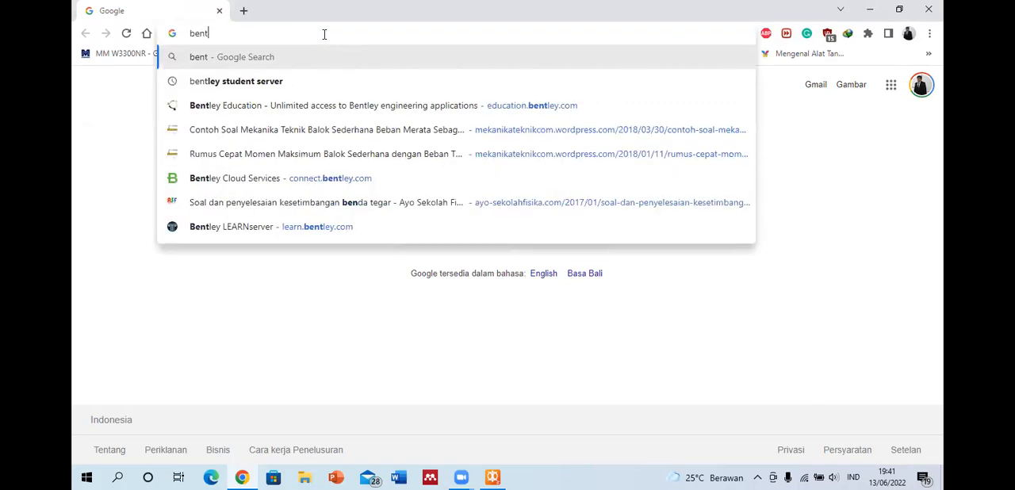
left_click(325, 81)
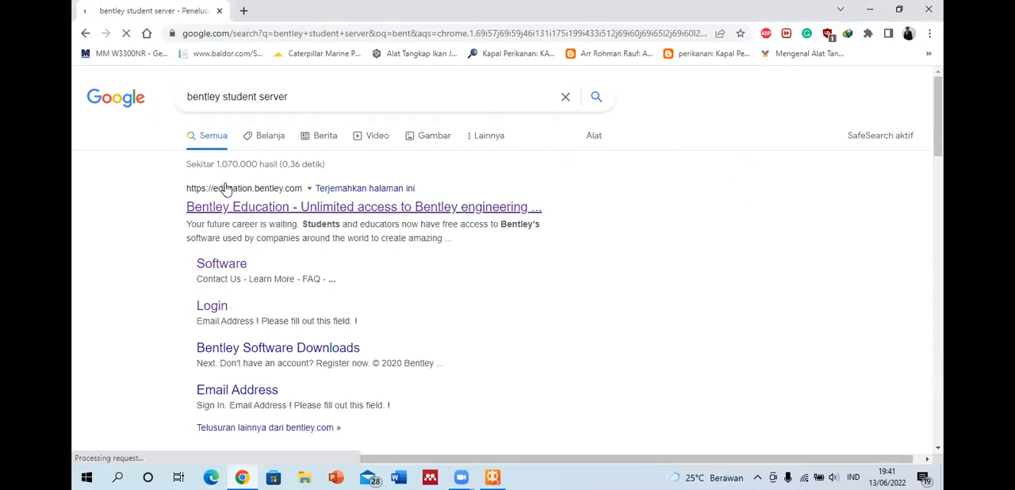
left_click(291, 207)
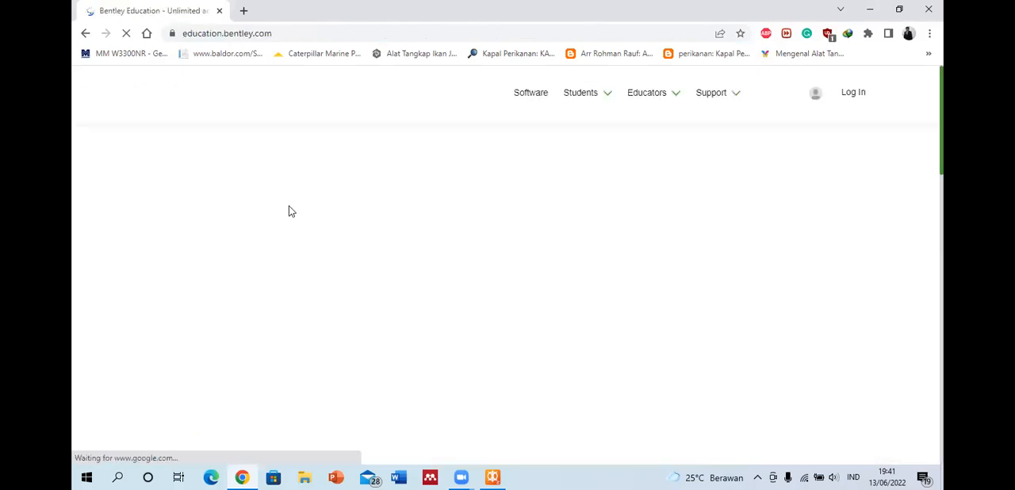
Step: Log in to Bentley Education with the remembered account and open the Get Training page for students
left_click(847, 95)
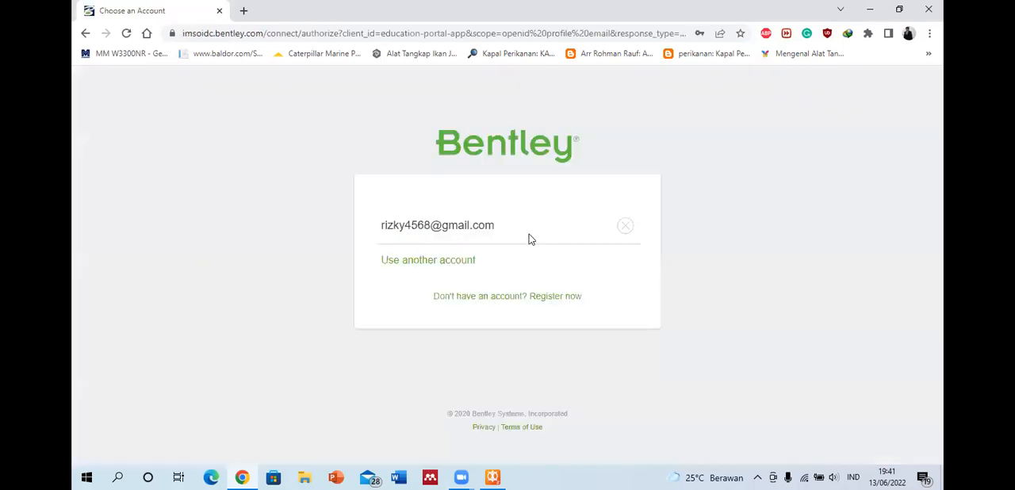
left_click(529, 238)
left_click(492, 346)
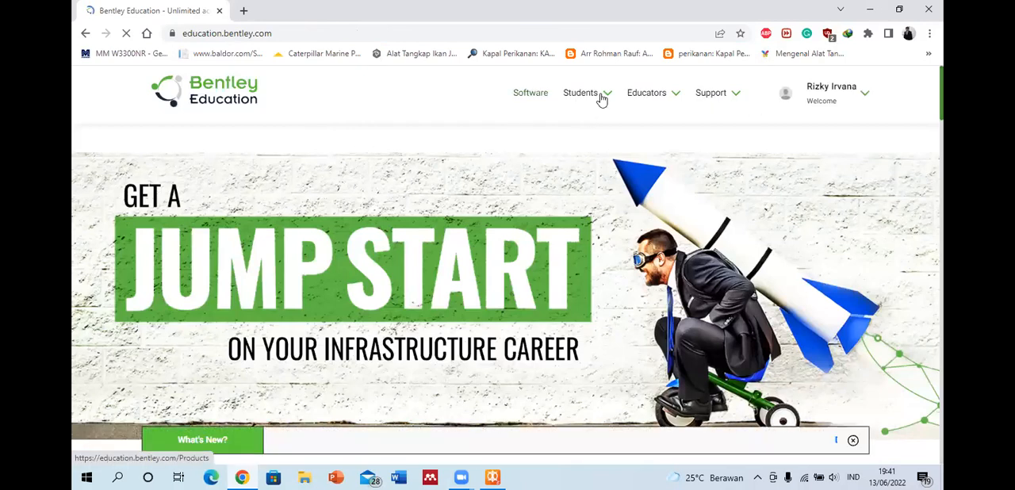
mouse_move(595, 95)
left_click(595, 125)
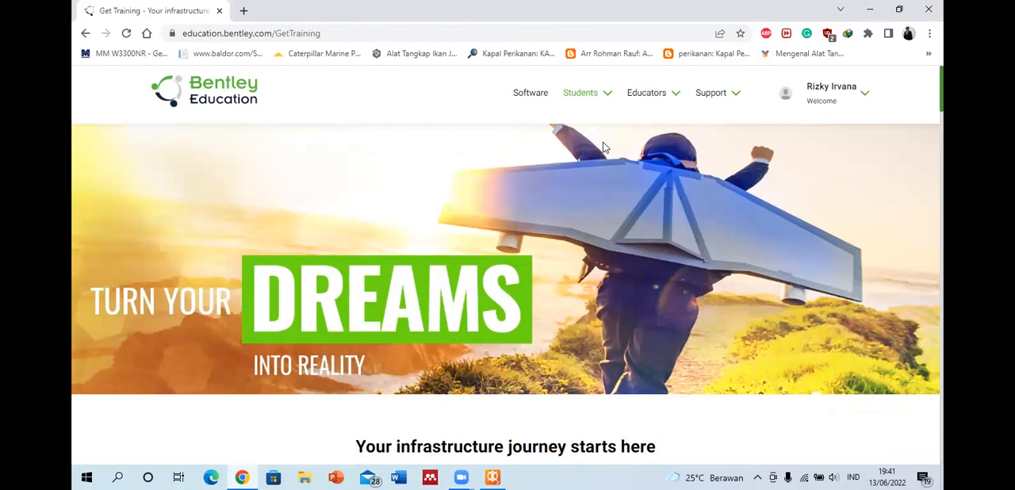
Step: Look through the Software filter options for the guided learn paths, leaving the filter on All
scroll(602, 147, "down", 4)
scroll(293, 220, "down", 2)
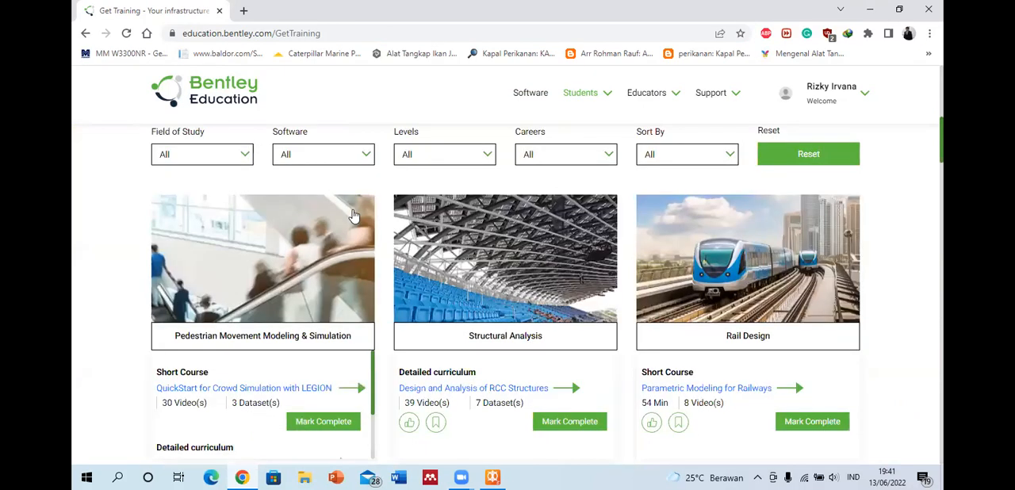
scroll(355, 215, "up", 1)
left_click(355, 216)
key("m")
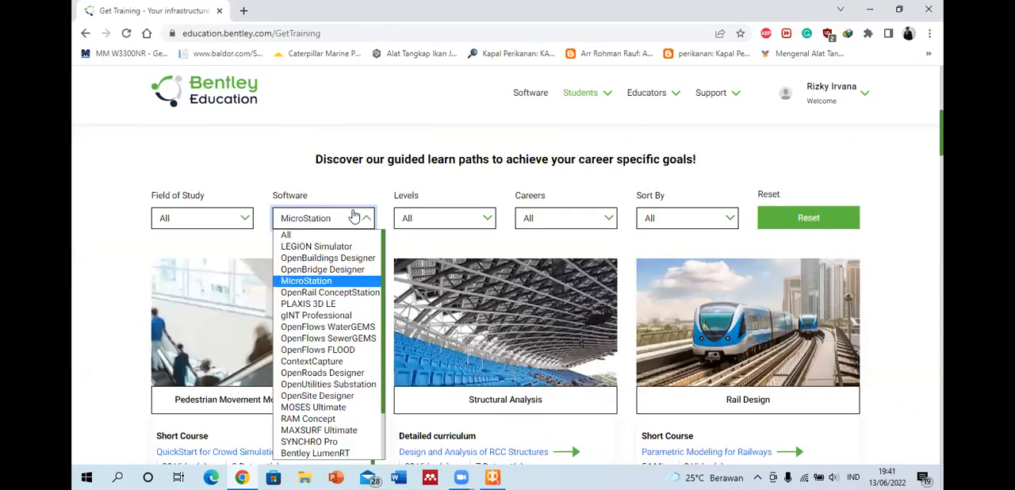
key("a")
left_click(356, 218)
left_click(356, 218)
scroll(337, 285, "down", 2)
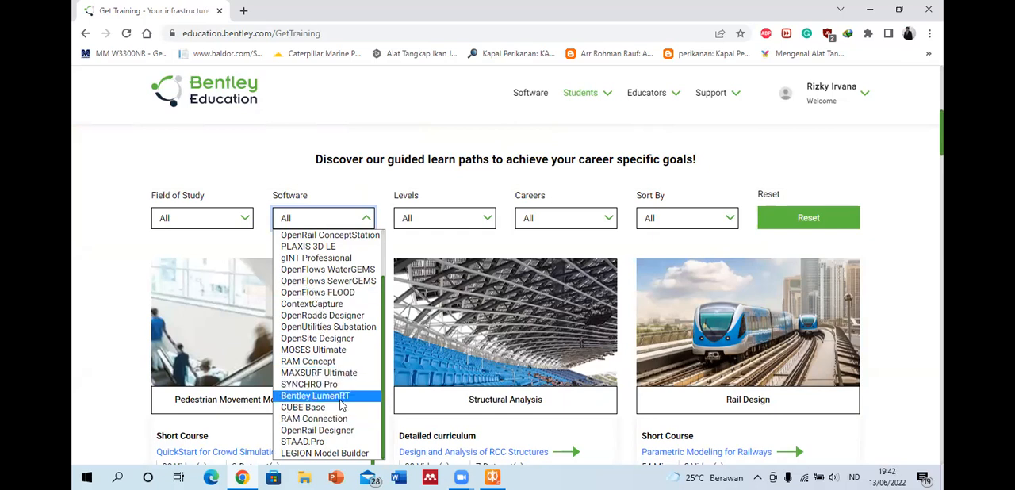
Step: Open the Bentley LEARNserver from its section near the end of the Get Training page
scroll(346, 258, "down", 3)
scroll(346, 258, "down", 4)
scroll(347, 256, "down", 3)
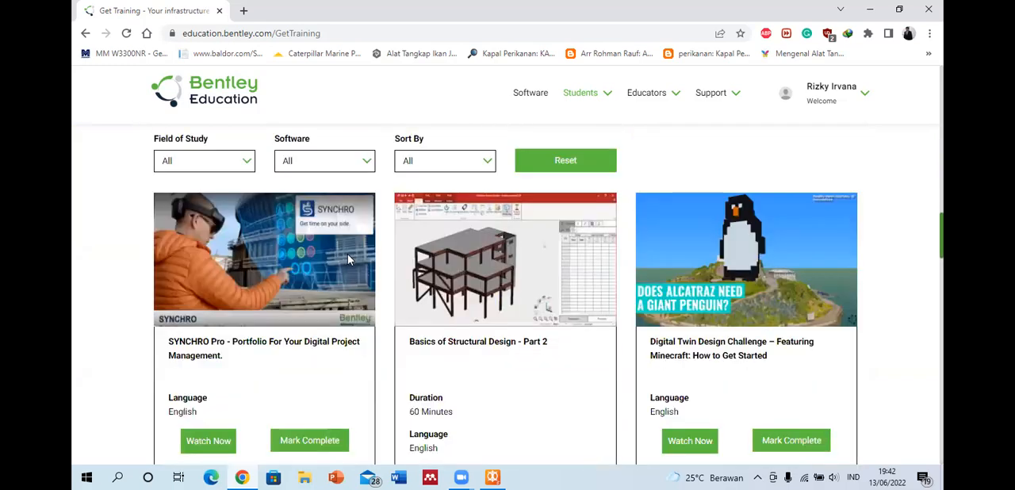
scroll(347, 254, "down", 5)
scroll(418, 264, "down", 8)
scroll(419, 271, "up", 3)
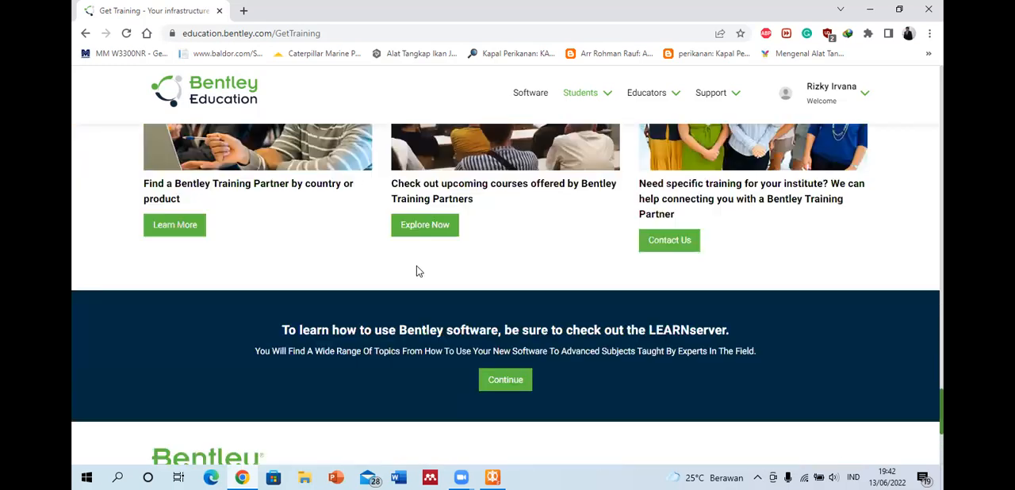
scroll(417, 272, "down", 1)
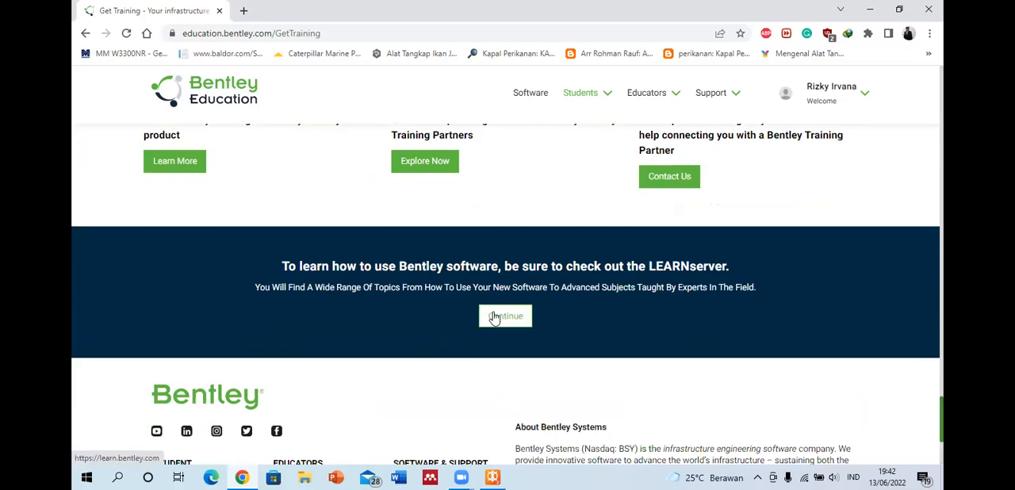
left_click(493, 316)
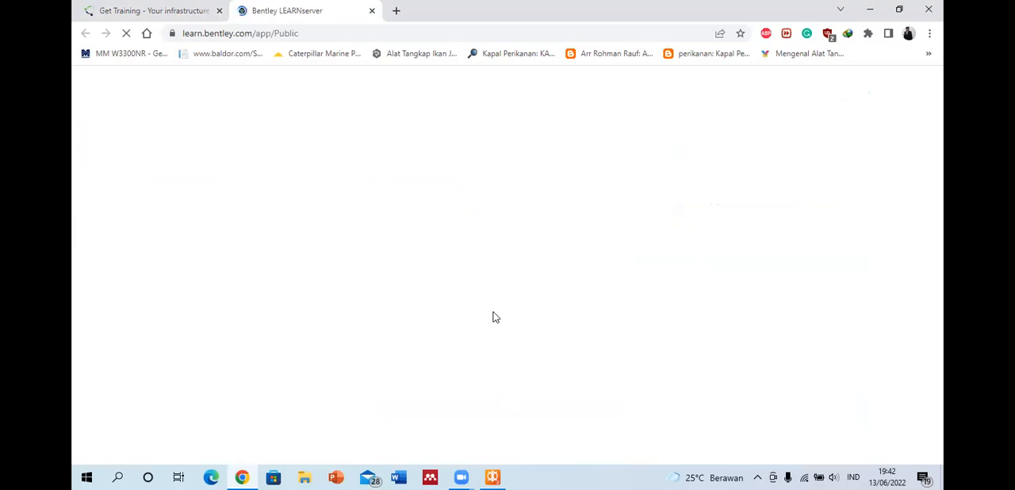
left_click(193, 9)
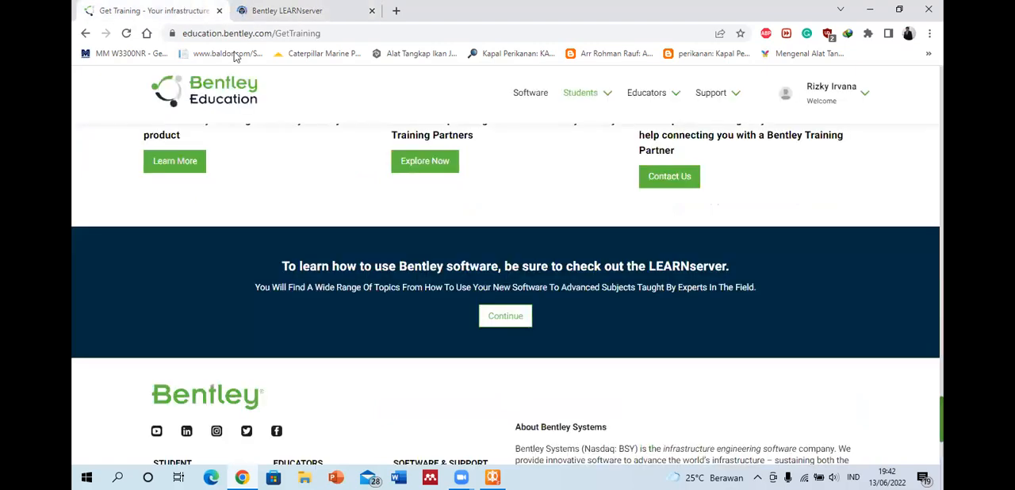
left_click(313, 10)
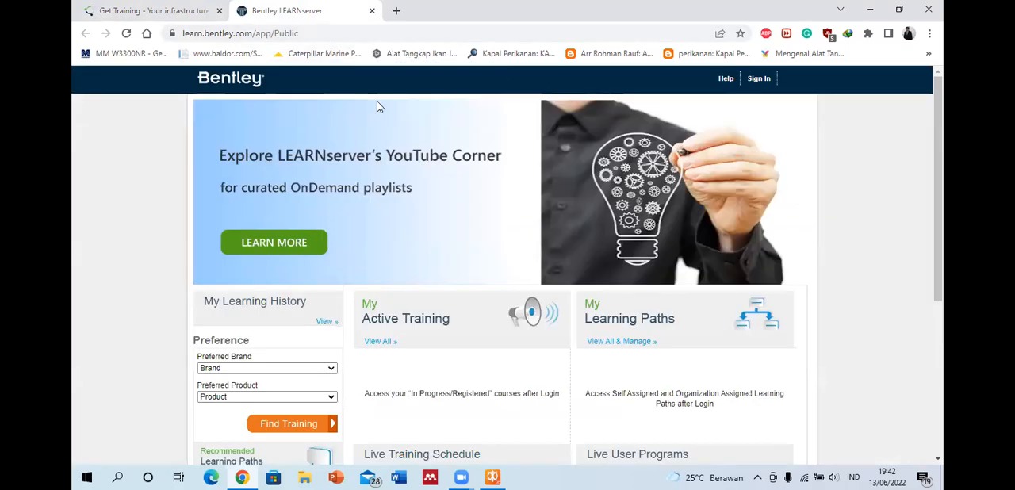
Step: Set the preferred product to MAXSURF and find training for it
scroll(380, 105, "down", 2)
left_click(309, 245)
left_click(246, 269)
left_click(248, 270)
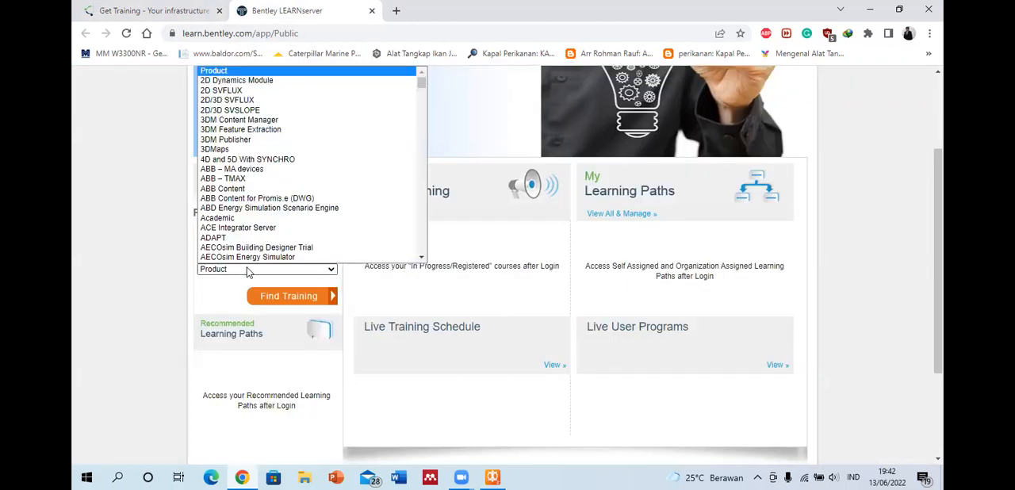
key("m")
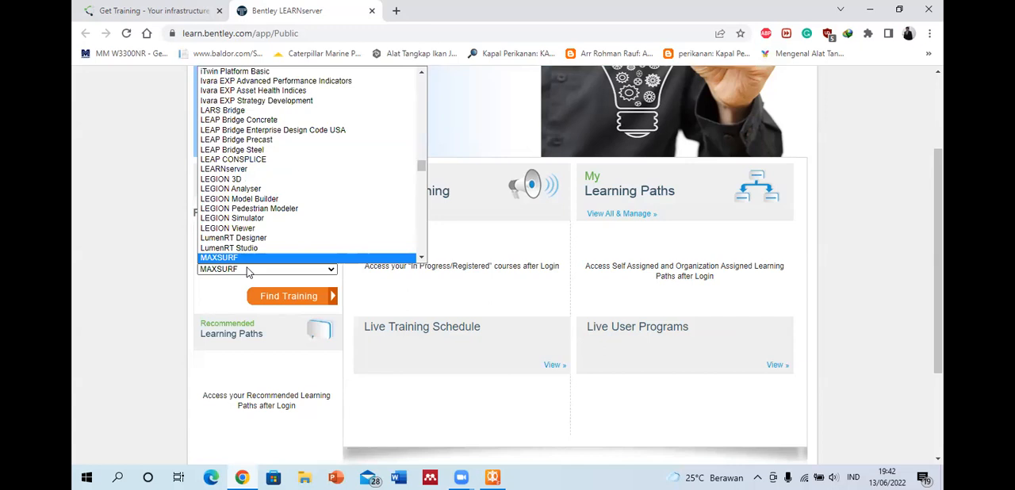
left_click(228, 258)
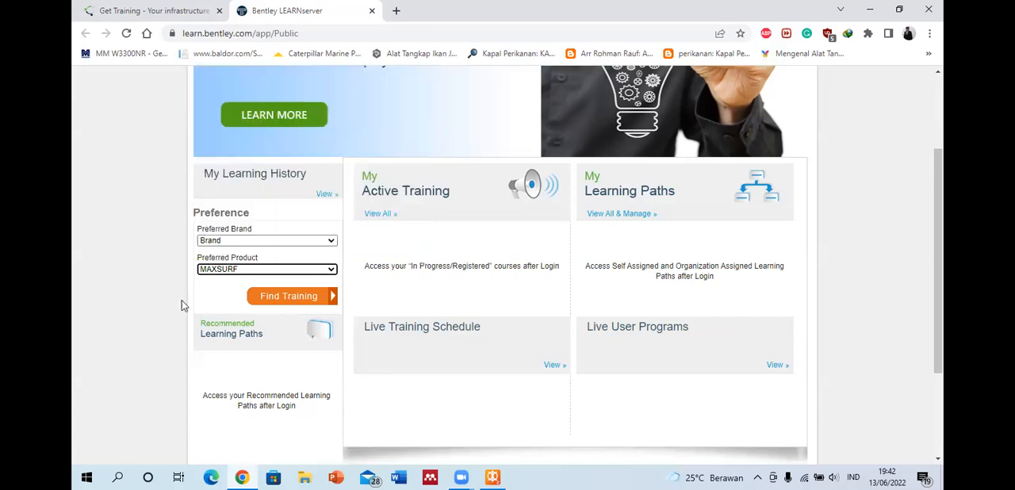
left_click(287, 300)
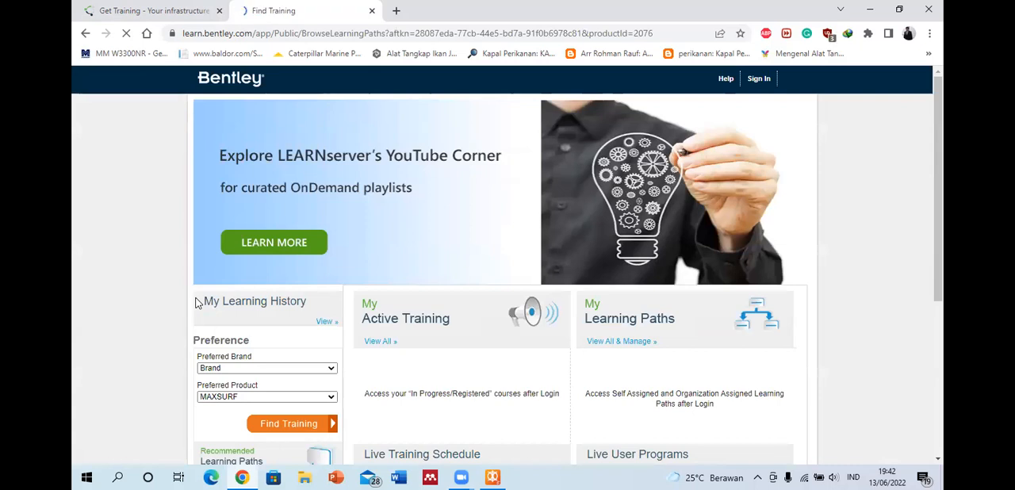
Step: Filter the Find Training results by the product MAXSURF across all brands and run the search
scroll(301, 246, "down", 1)
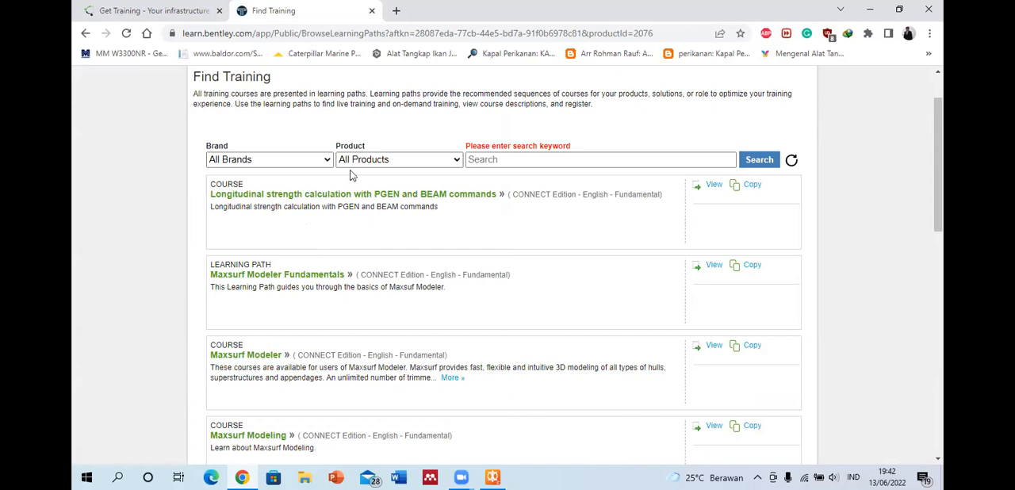
scroll(355, 177, "down", 5)
scroll(355, 177, "up", 6)
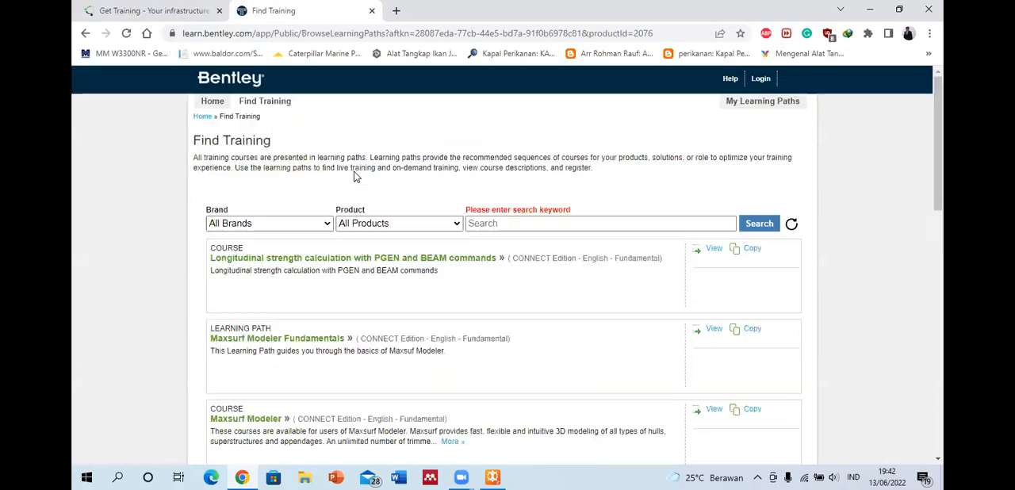
left_click(391, 225)
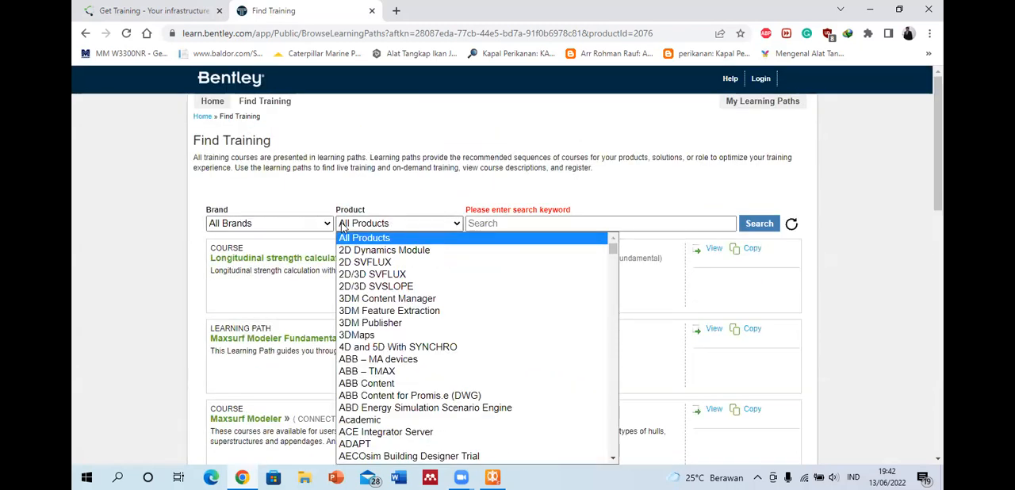
key("m")
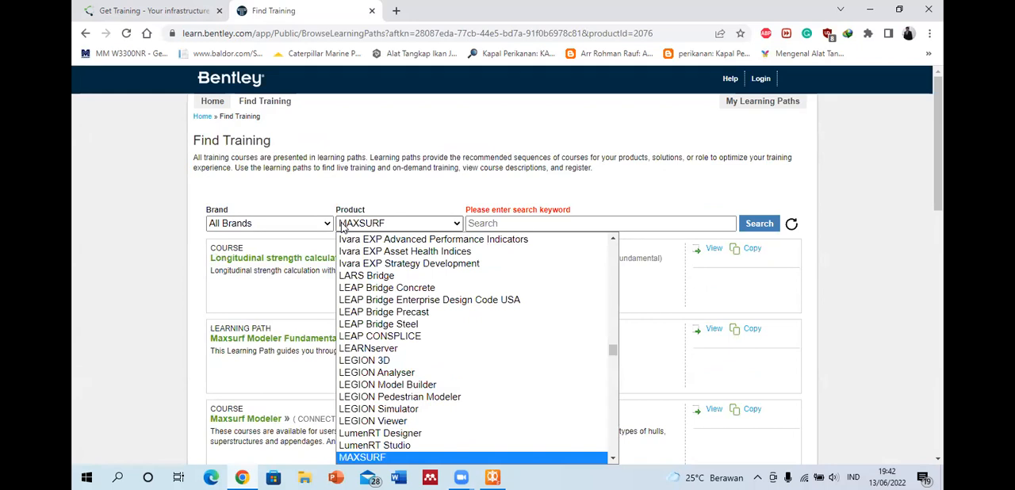
scroll(366, 295, "down", 3)
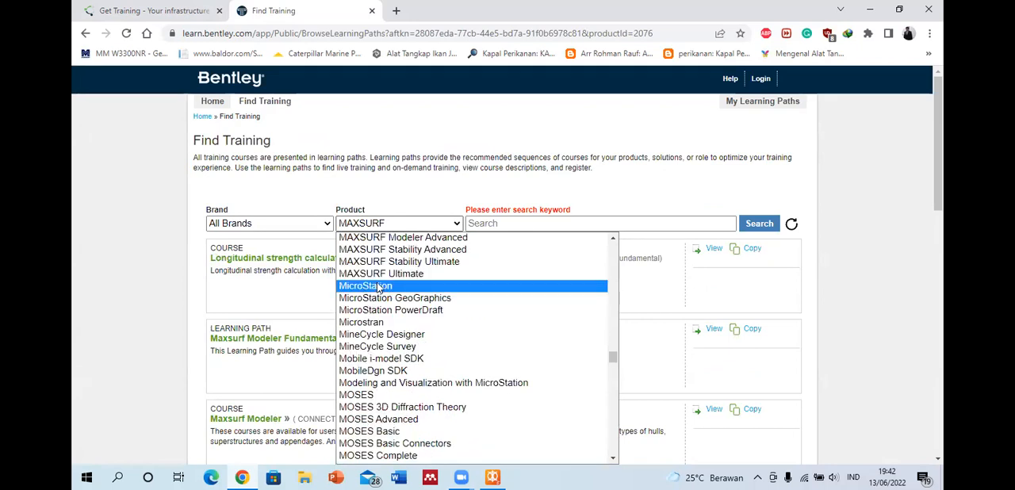
scroll(377, 278, "up", 3)
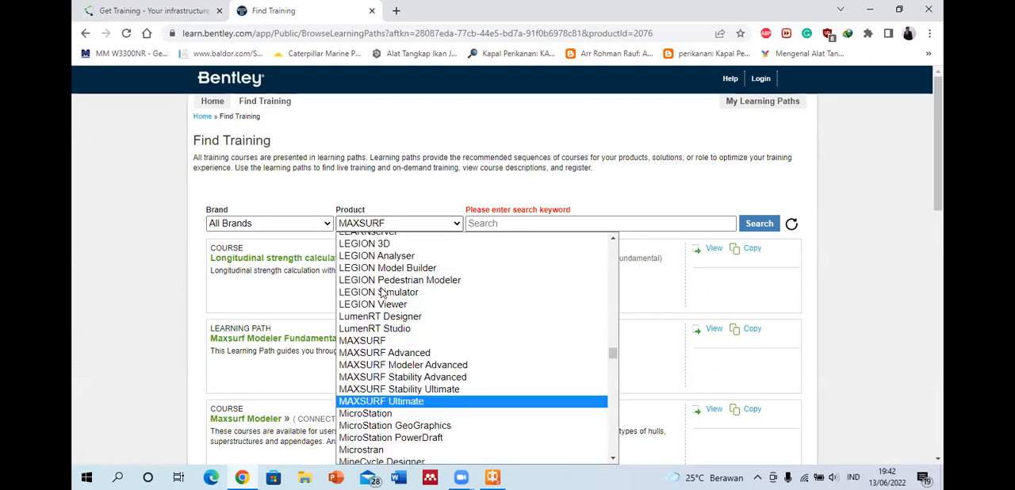
left_click(377, 342)
left_click(759, 226)
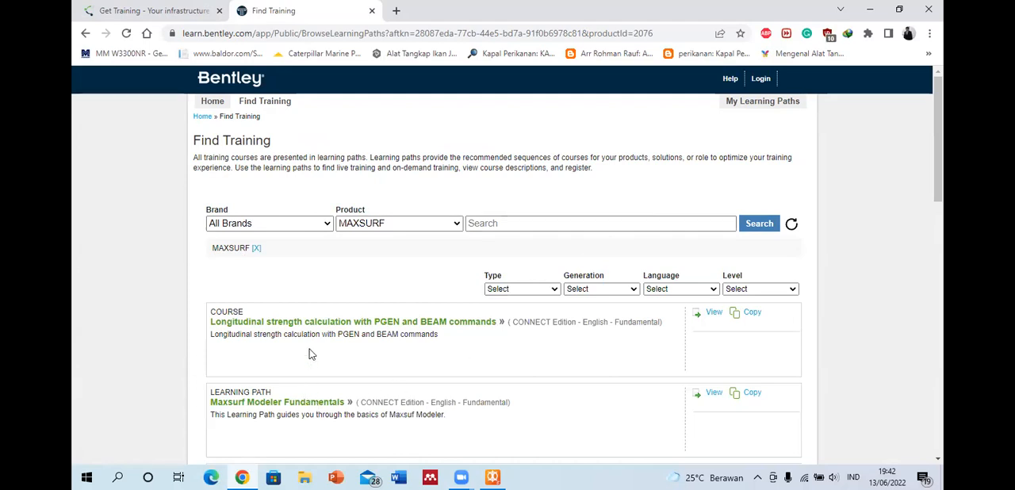
Step: Look through the MAXSURF courses and learning paths, loading more results beyond the QuickStart: Multiframe course
scroll(285, 358, "down", 1)
scroll(274, 358, "down", 2)
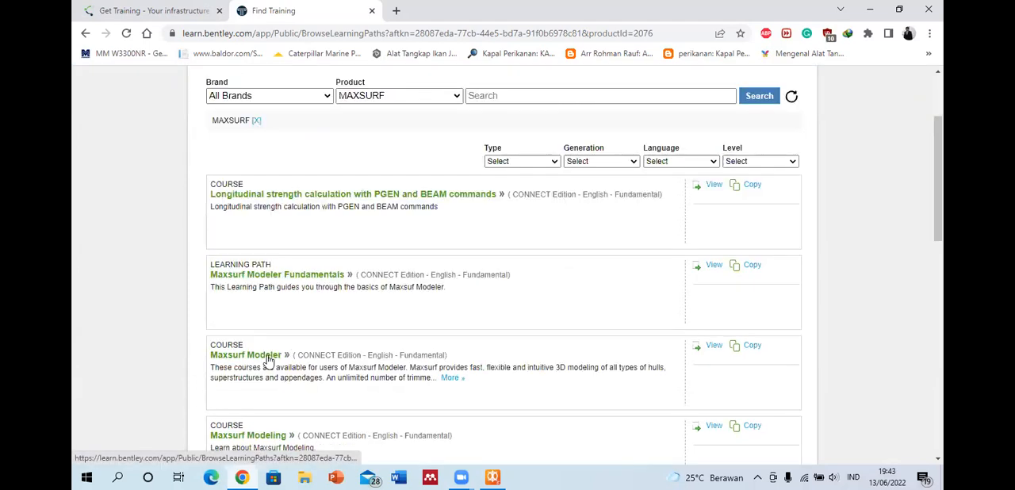
scroll(273, 357, "down", 3)
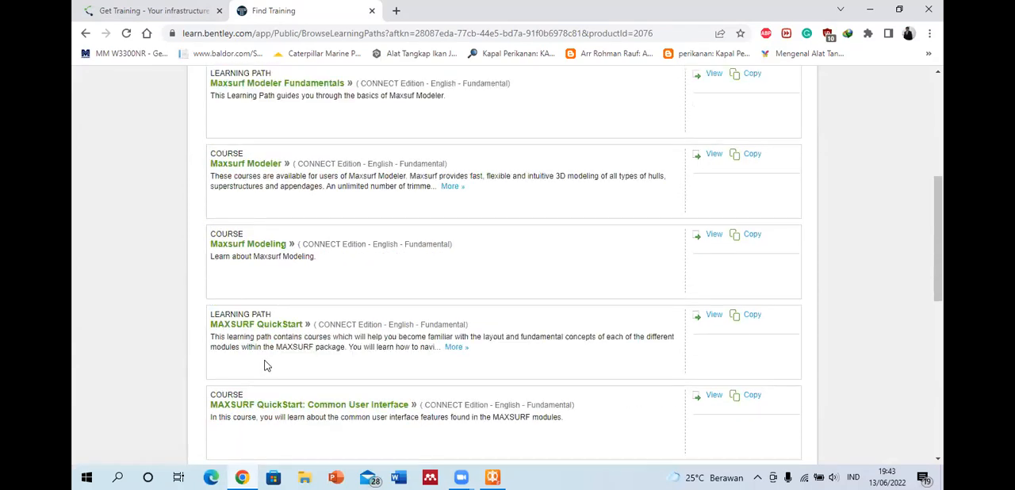
scroll(274, 357, "down", 2)
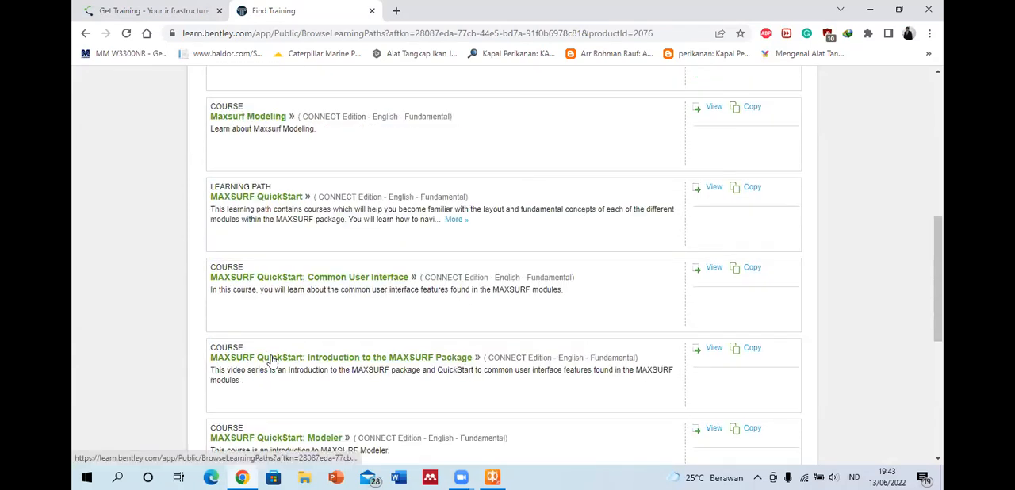
scroll(272, 361, "down", 2)
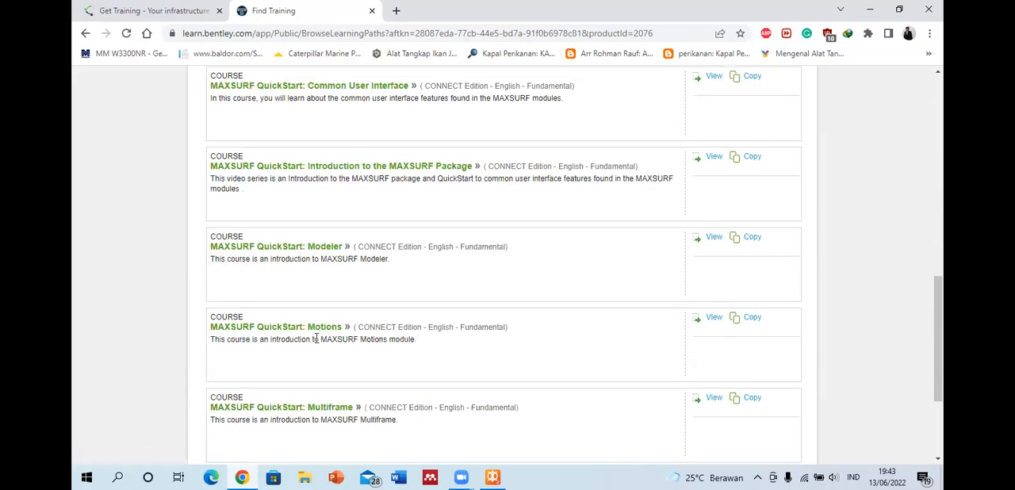
scroll(325, 338, "down", 1)
scroll(325, 271, "down", 1)
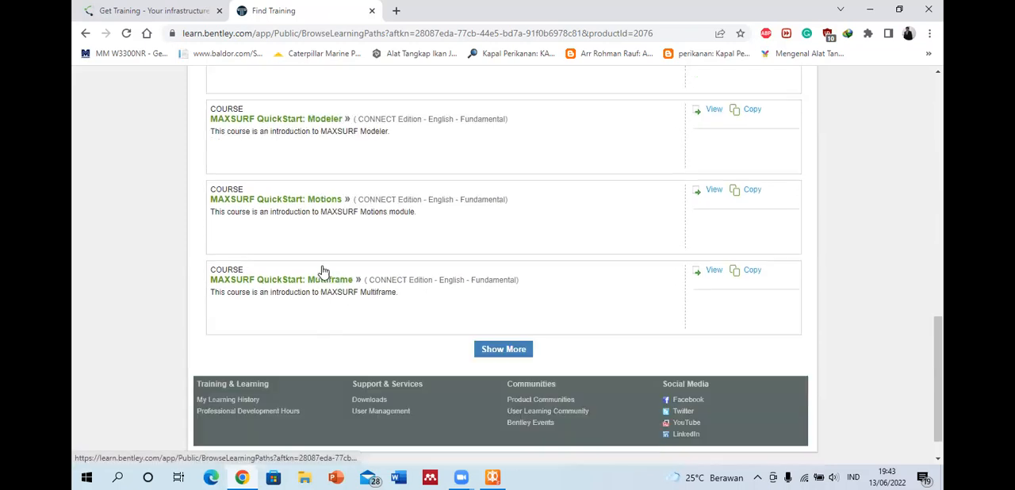
left_click(478, 352)
scroll(481, 301, "down", 2)
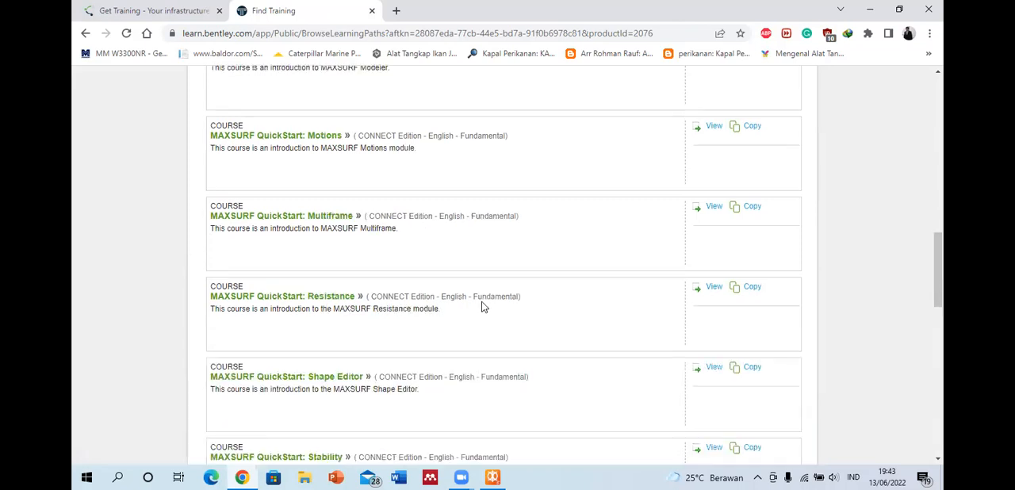
scroll(357, 329, "down", 1)
scroll(341, 309, "down", 1)
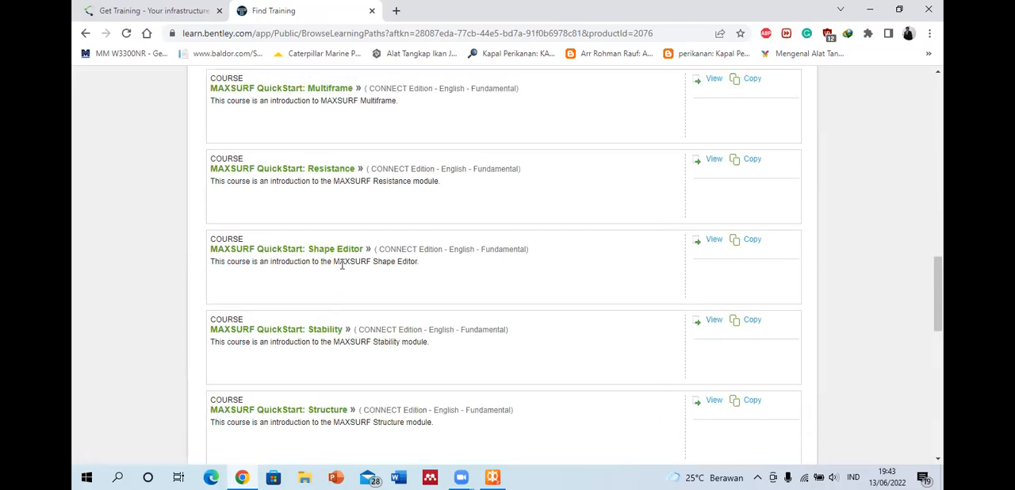
Step: Look through the remaining MAXSURF courses and learning paths, from QuickStart: Resistance to Bentley Offshore Special Interest Group - MOSES
scroll(341, 269, "down", 1)
scroll(321, 276, "down", 3)
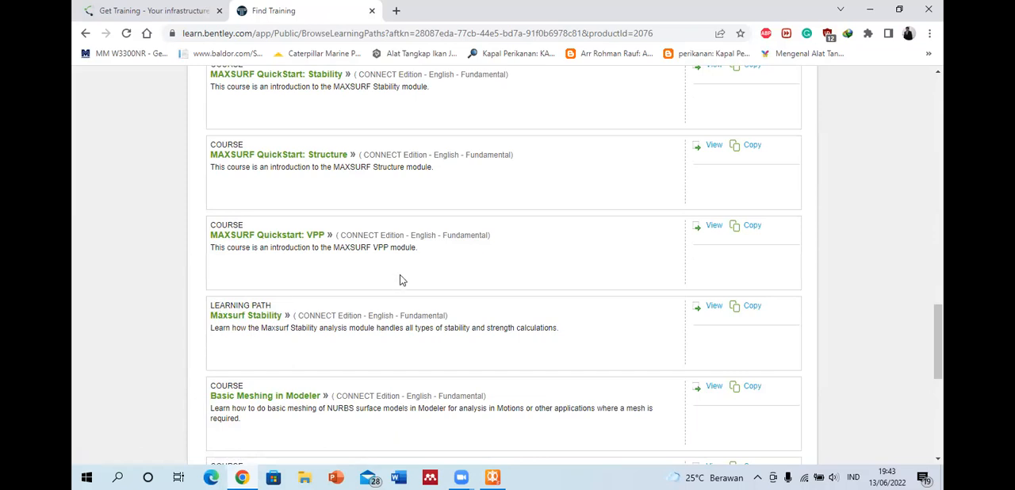
scroll(399, 280, "down", 3)
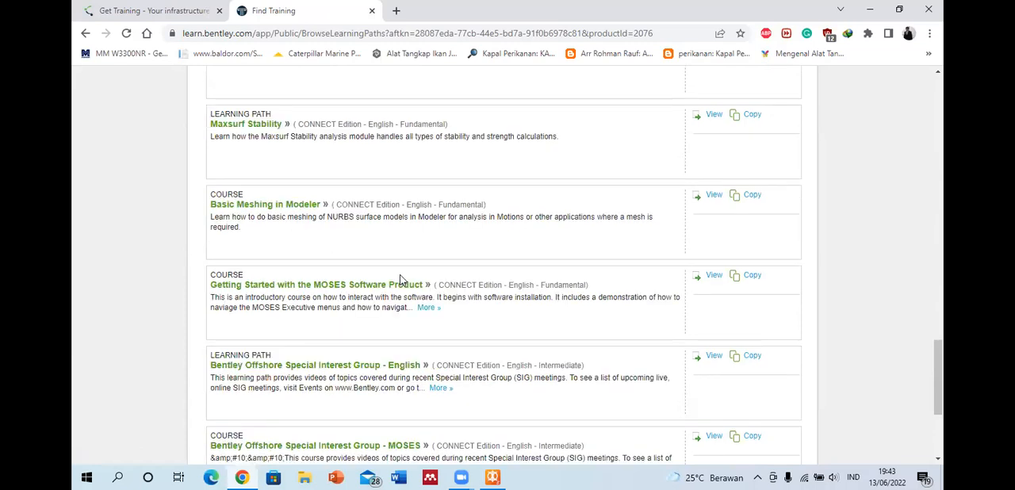
scroll(399, 280, "down", 3)
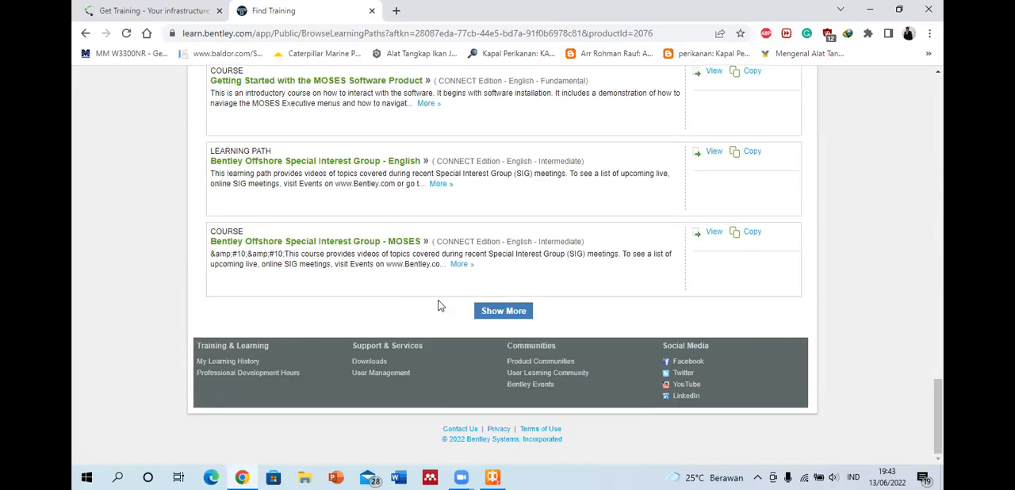
scroll(407, 313, "up", 20)
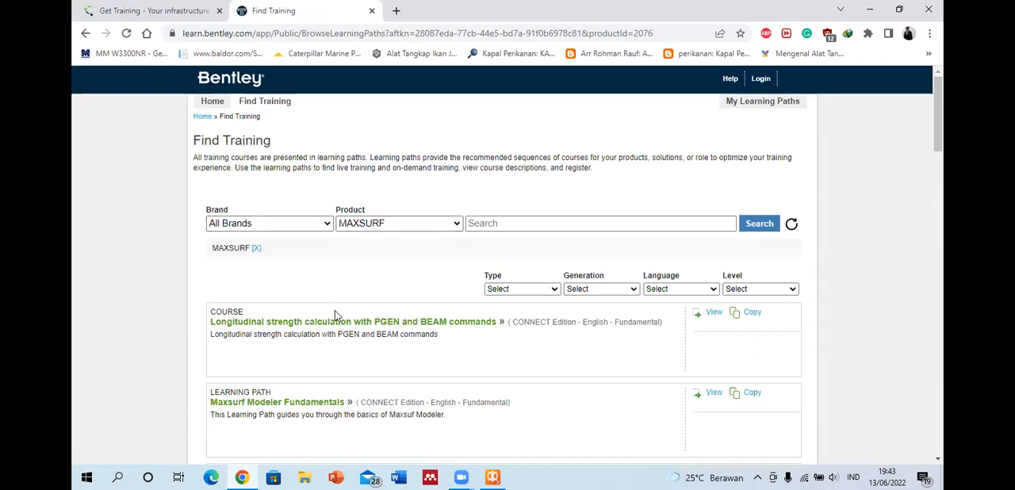
scroll(356, 258, "down", 1)
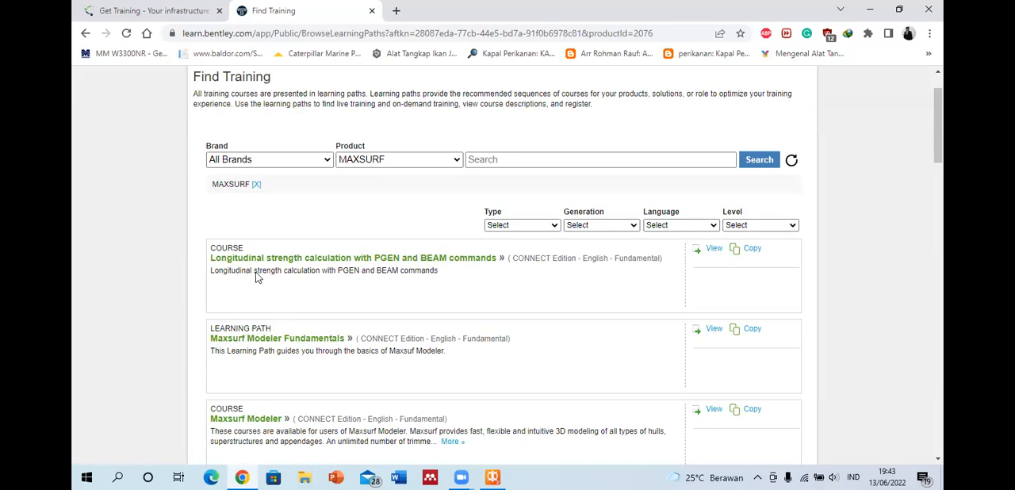
Step: Open My Learning Paths and look over the self-assigned Maxsurf Modeler learning paths
scroll(293, 234, "up", 1)
left_click(750, 109)
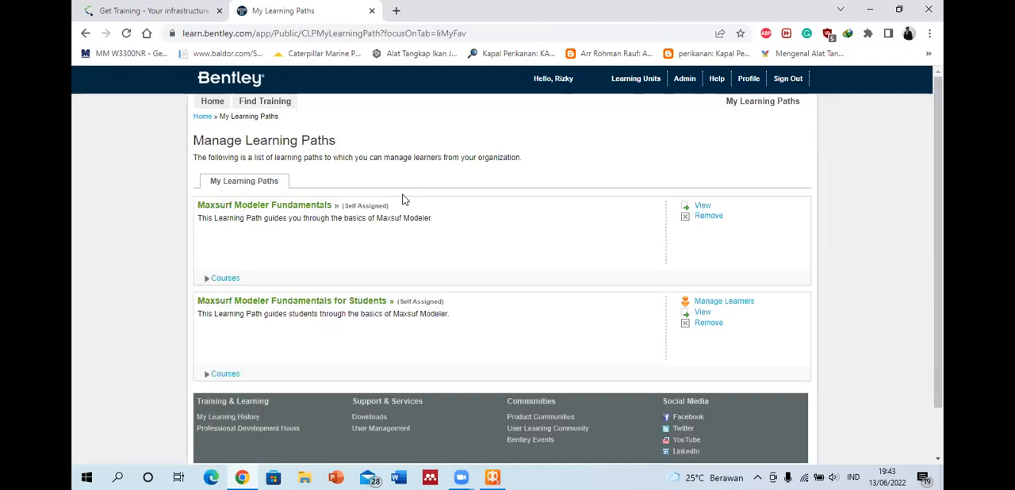
scroll(407, 240, "down", 2)
scroll(399, 256, "up", 2)
Step: Return to the LEARNserver home page, expand the My Active Training list, and examine its courses and the other page sections
left_click(202, 116)
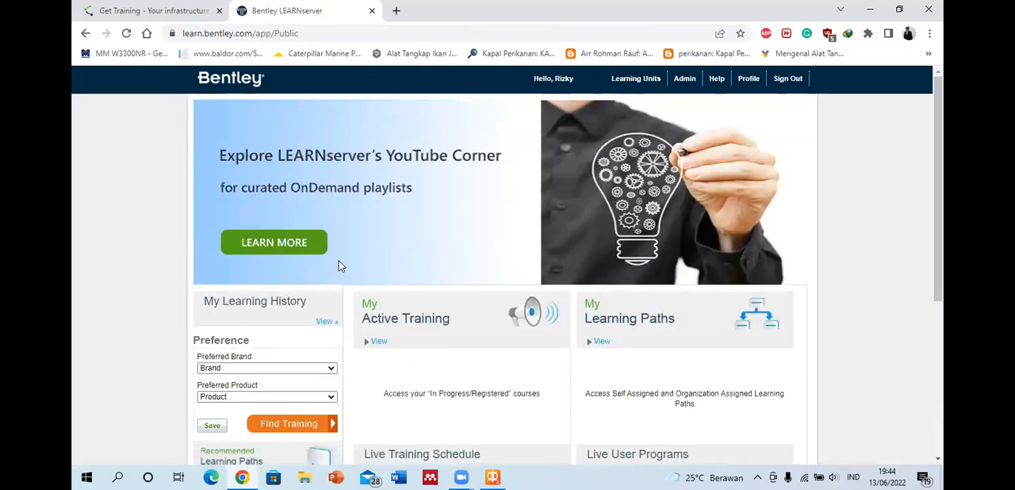
scroll(340, 264, "down", 1)
left_click(374, 278)
scroll(479, 208, "down", 1)
scroll(479, 204, "down", 1)
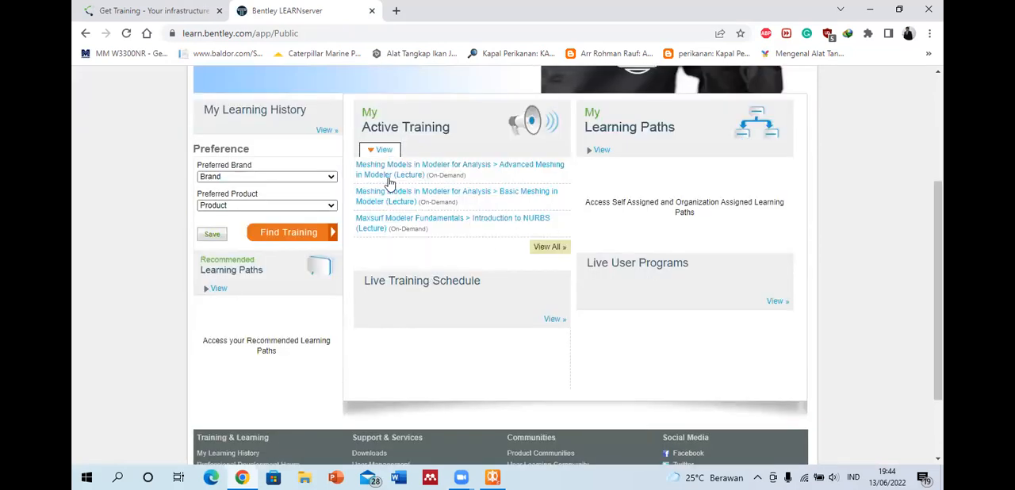
scroll(446, 230, "down", 1)
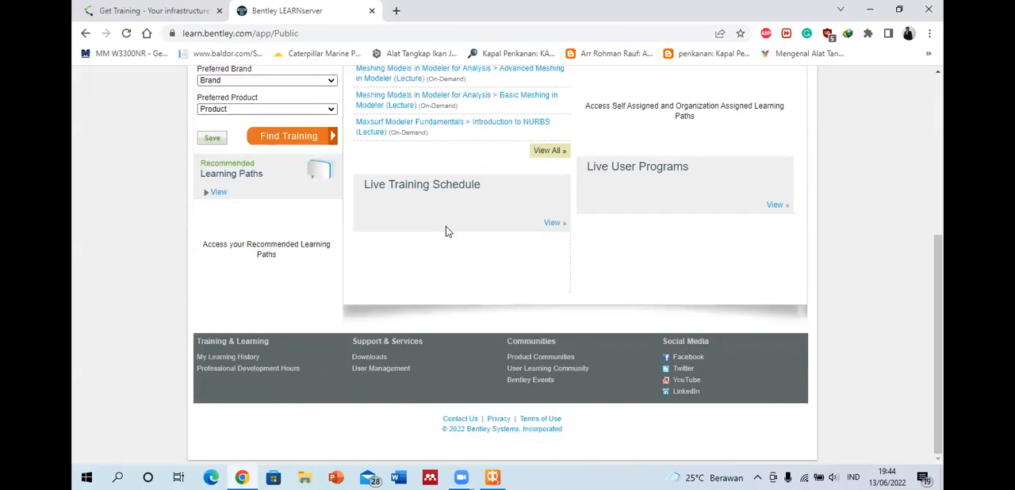
scroll(446, 230, "up", 2)
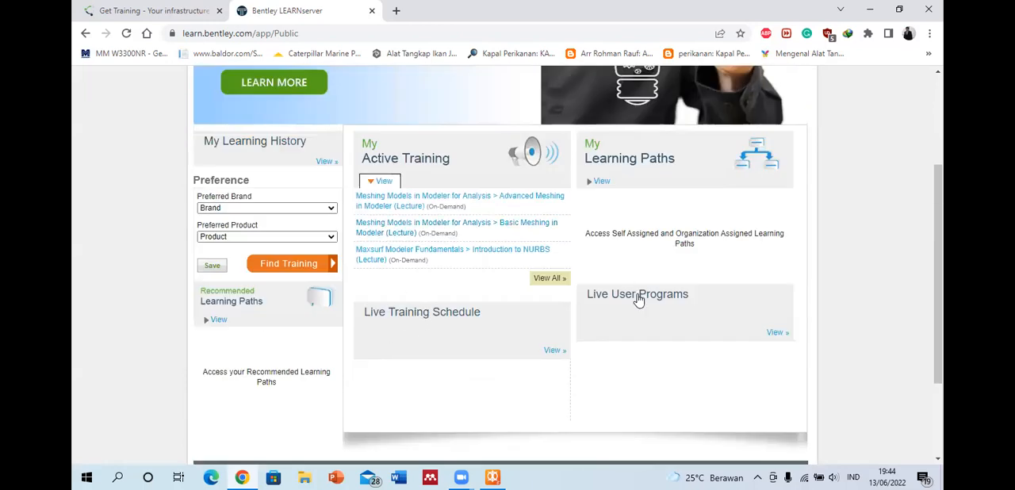
scroll(362, 329, "down", 2)
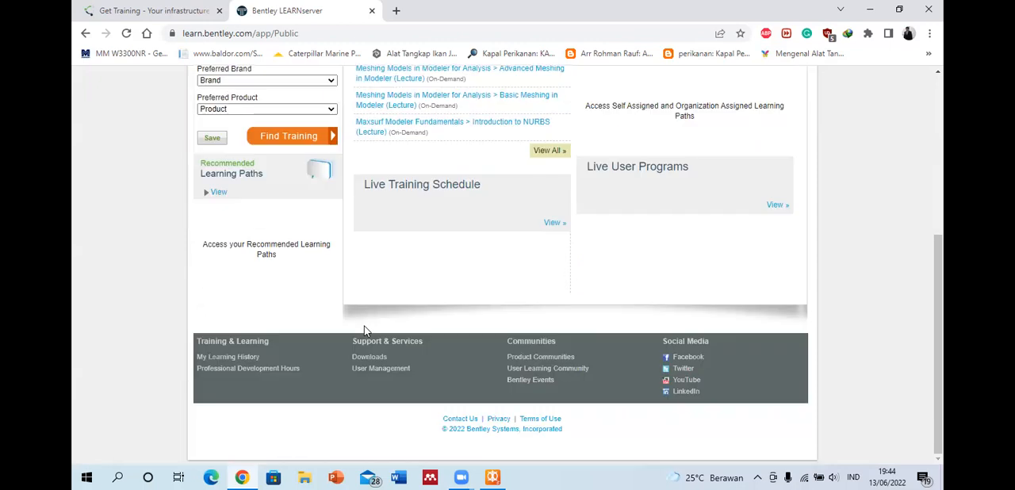
scroll(399, 292, "up", 4)
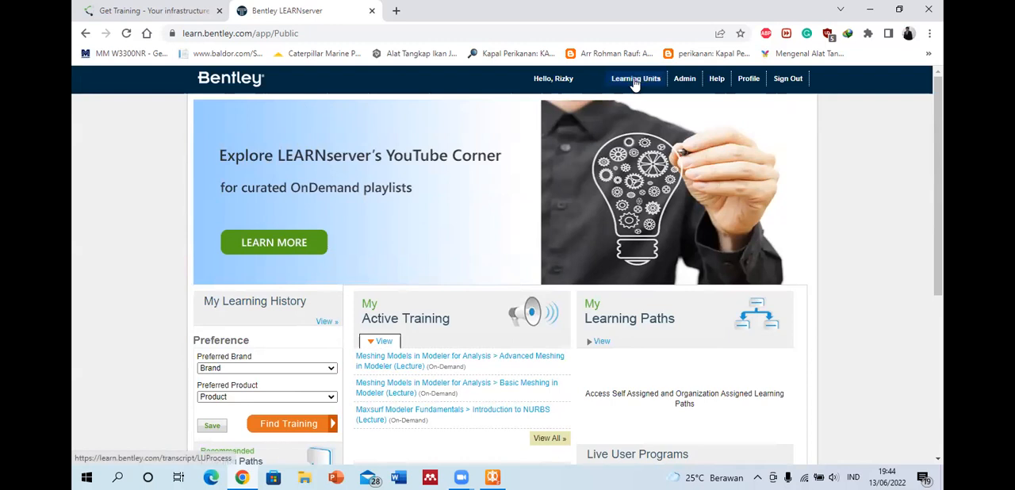
Step: Open the Learning Units transcript and examine its first page, highlighting the Bentley Webinar on trimeshes in ship and boat design
left_click(502, 112)
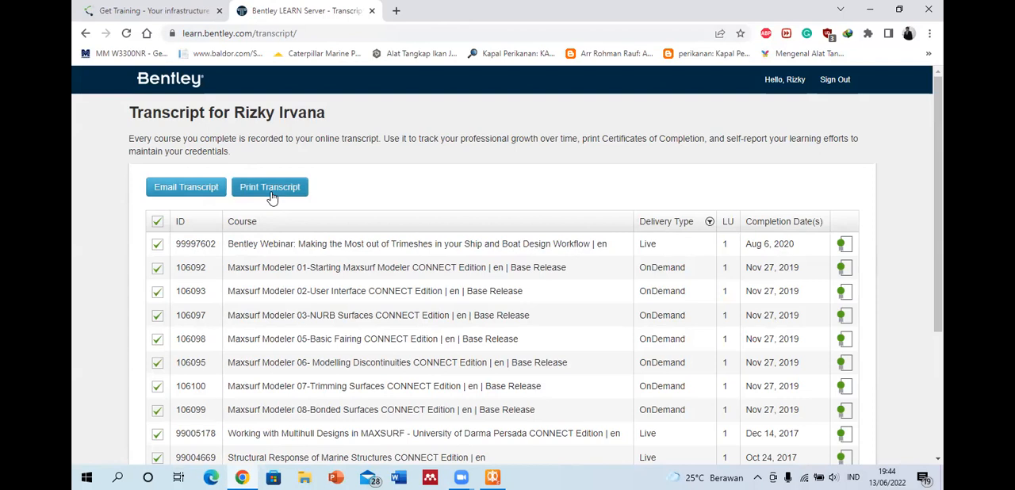
scroll(659, 211, "down", 3)
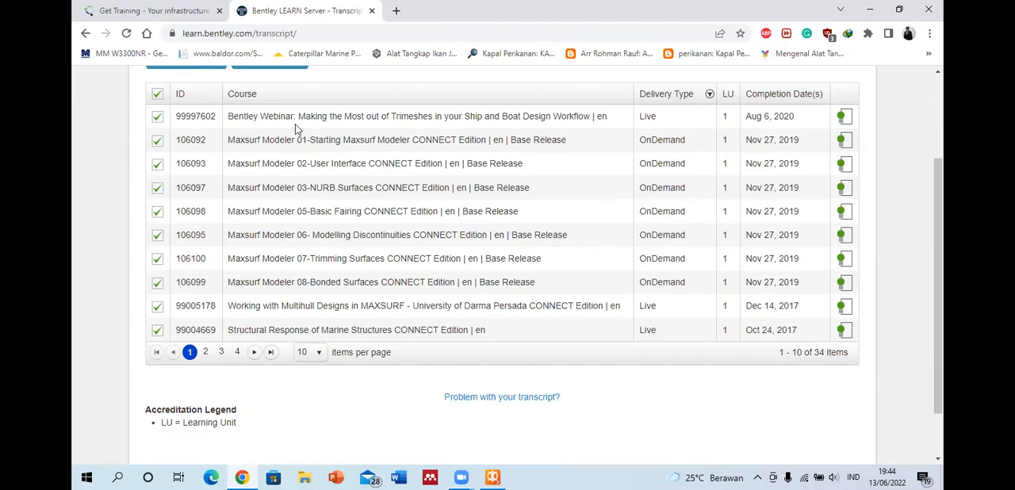
left_click_drag(228, 117, 640, 124)
left_click(338, 204)
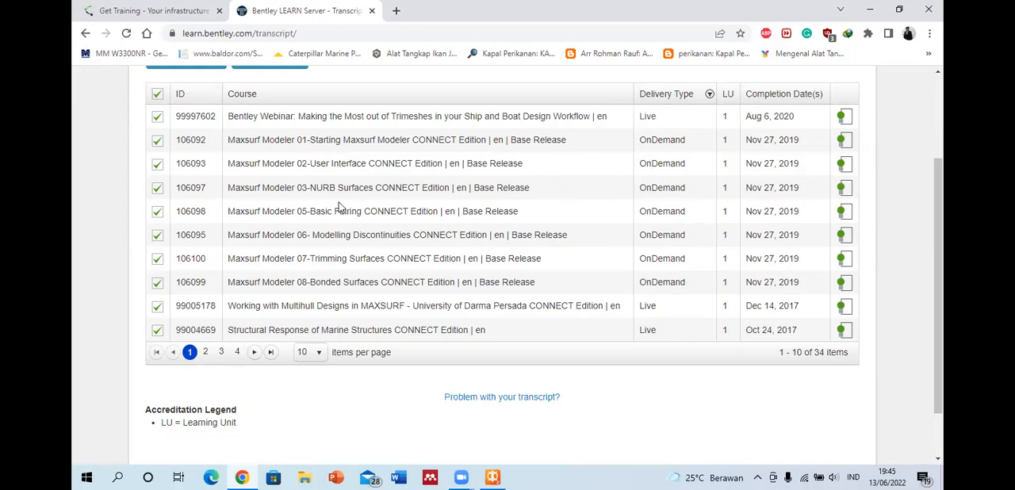
Step: Compare transcript pages 1 and 2, highlighting the Multihull Designs, CONNECTION Jakarta_Keynote and Workshop on MOSES entries, and return to page 1
left_click(254, 353)
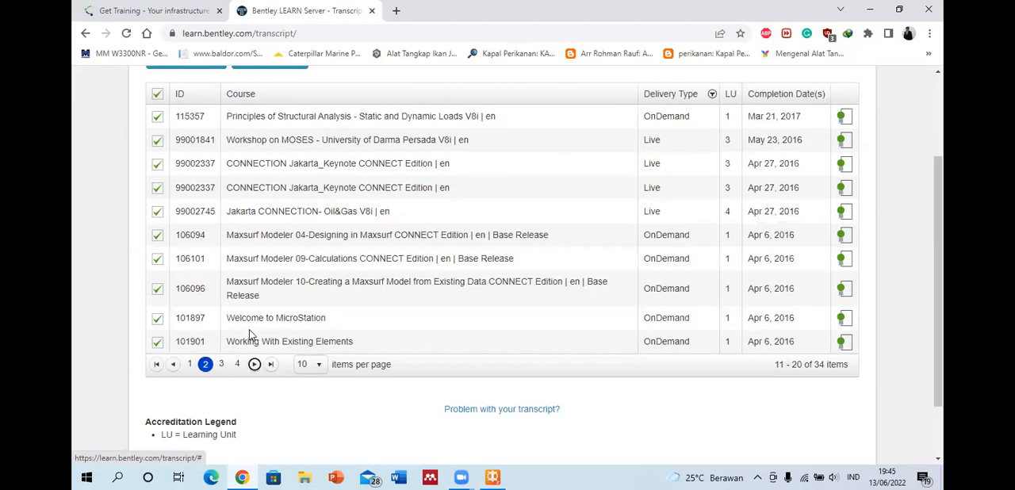
left_click(172, 364)
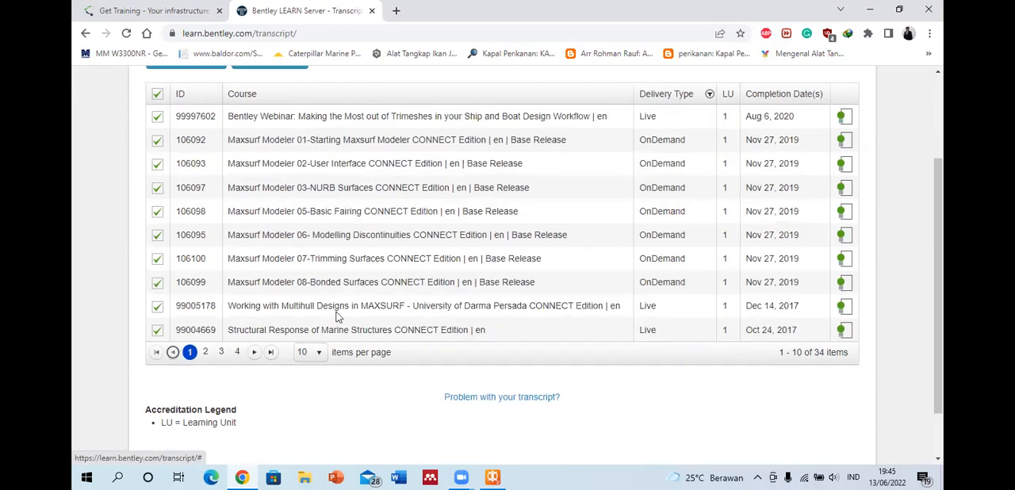
left_click_drag(228, 311, 513, 306)
left_click(378, 330)
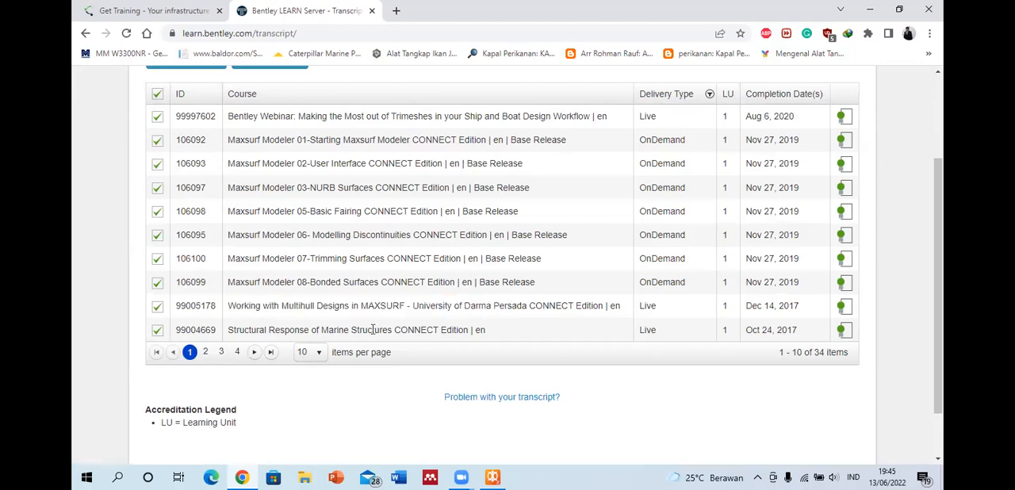
left_click(255, 354)
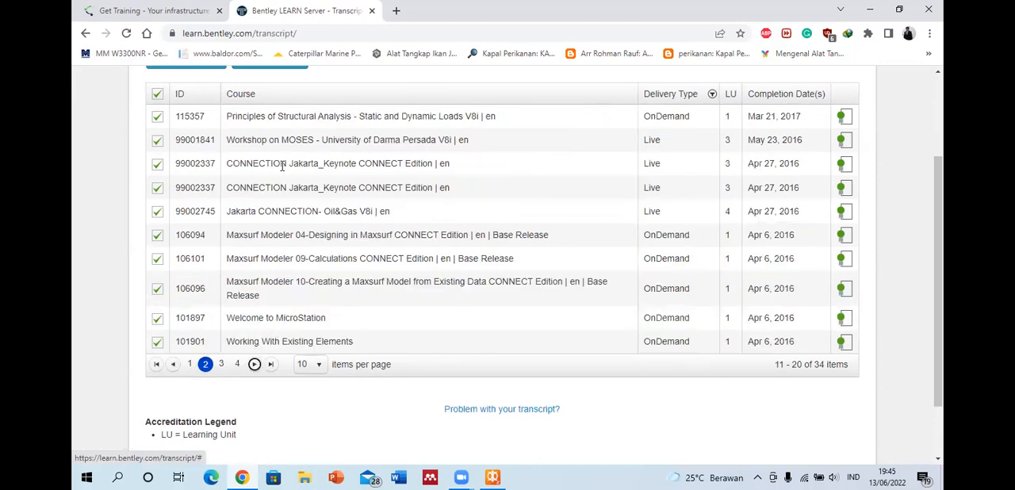
left_click_drag(233, 165, 328, 159)
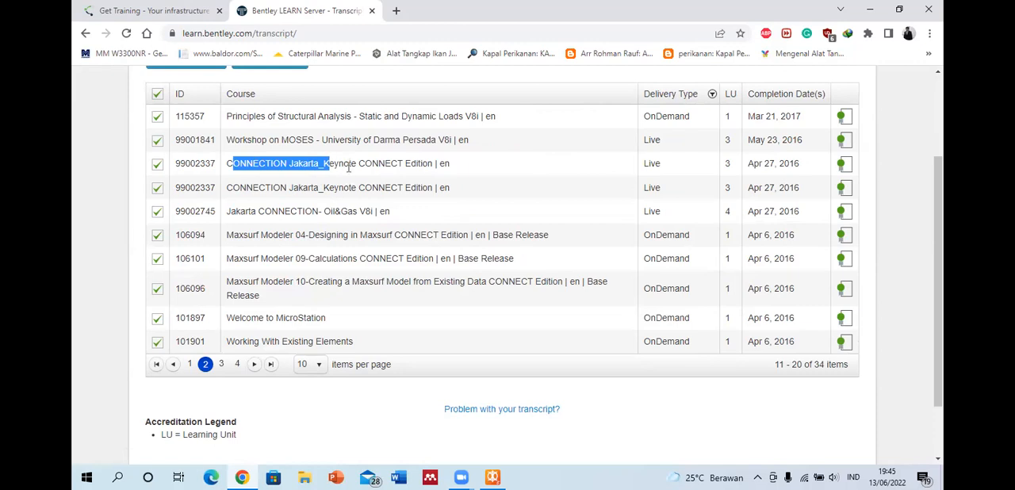
left_click(350, 163)
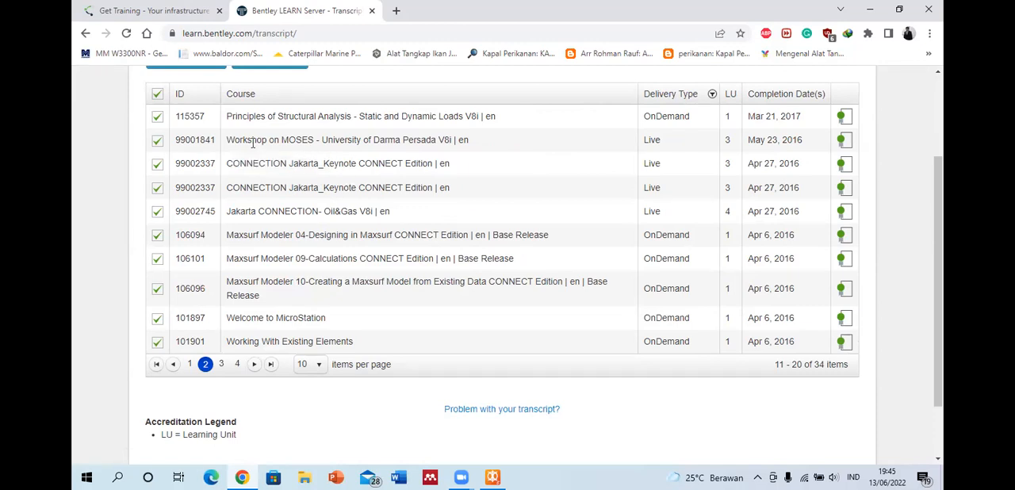
left_click_drag(252, 142, 322, 139)
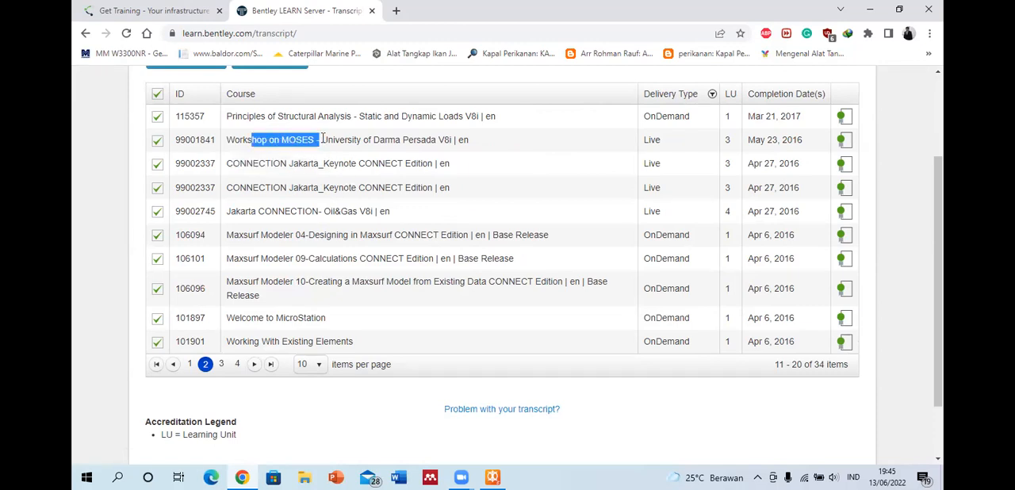
left_click(191, 365)
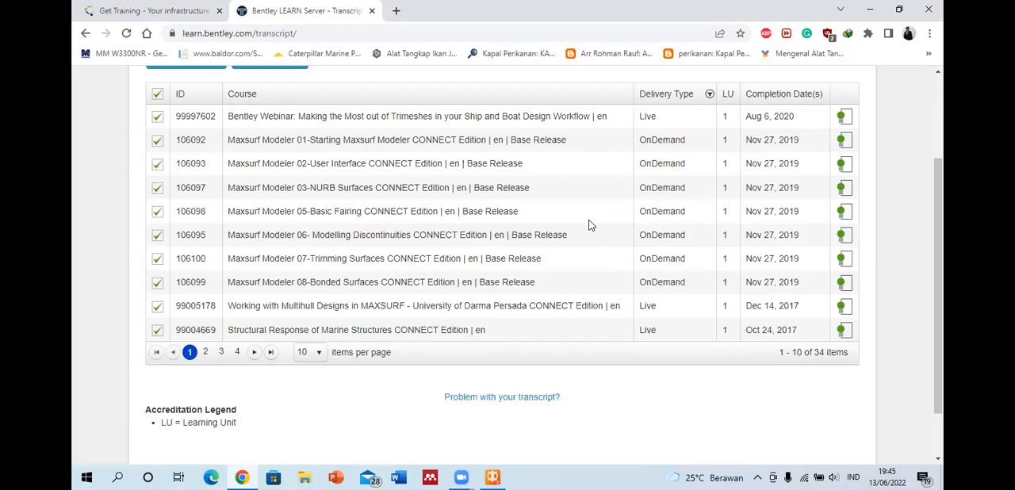
Step: Download the certificate for Maxsurf Modeler 05-Basic Fairing as a duplicate with a numbered file name, and dismiss the Google Chrome Integration notice
left_click(845, 211)
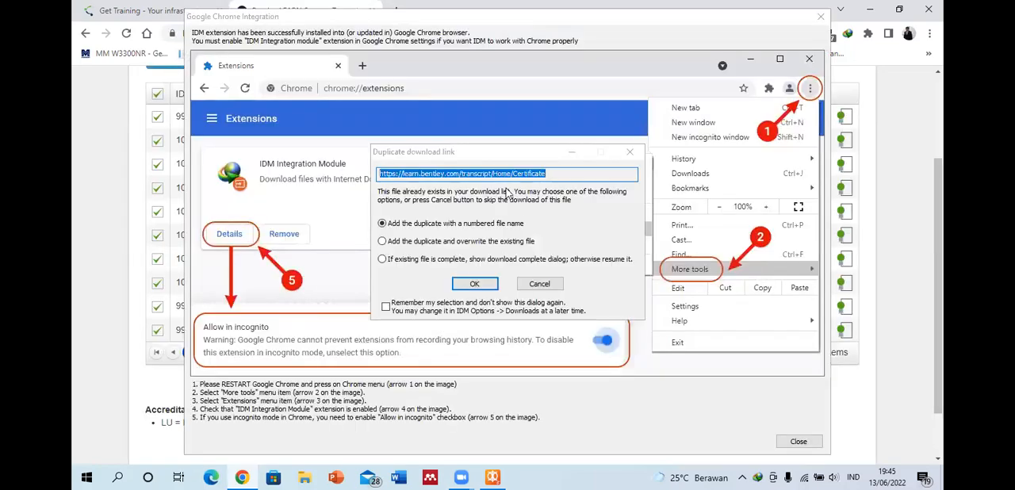
left_click(347, 41)
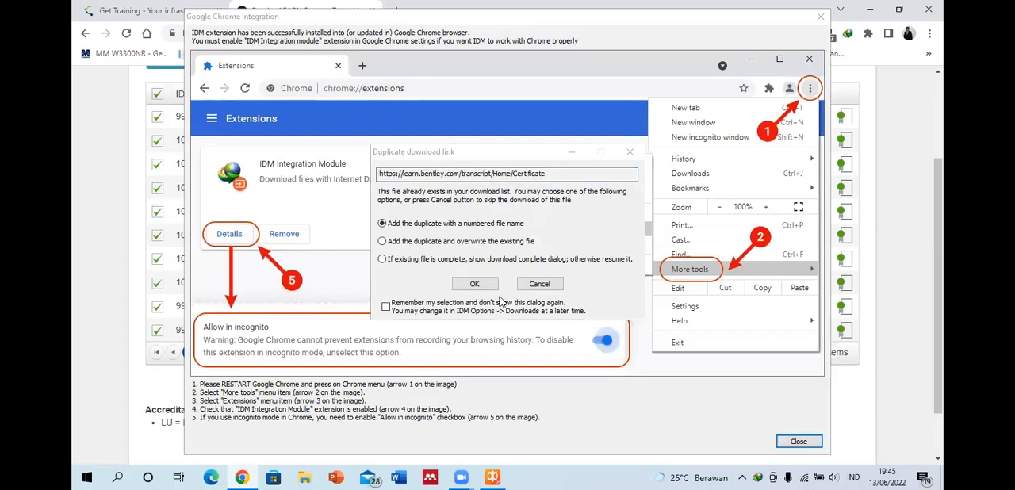
left_click(473, 285)
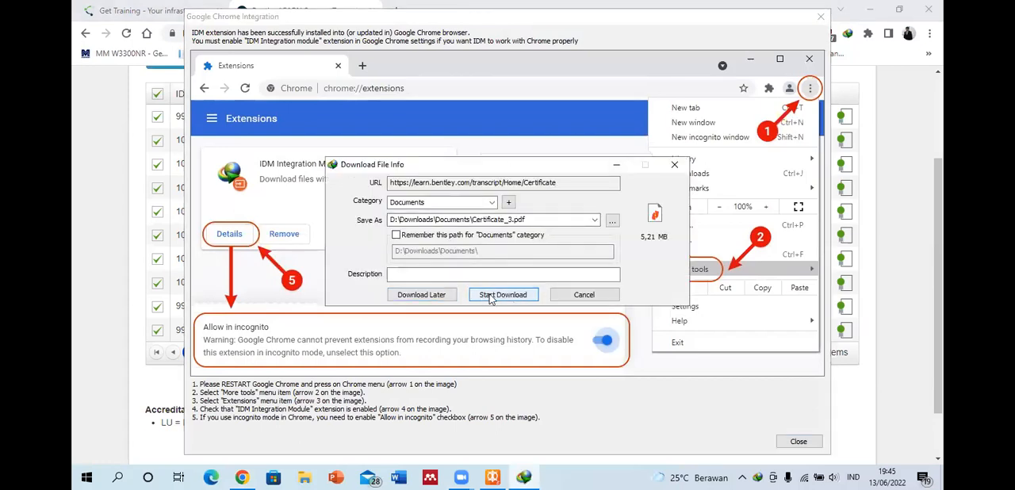
left_click(491, 294)
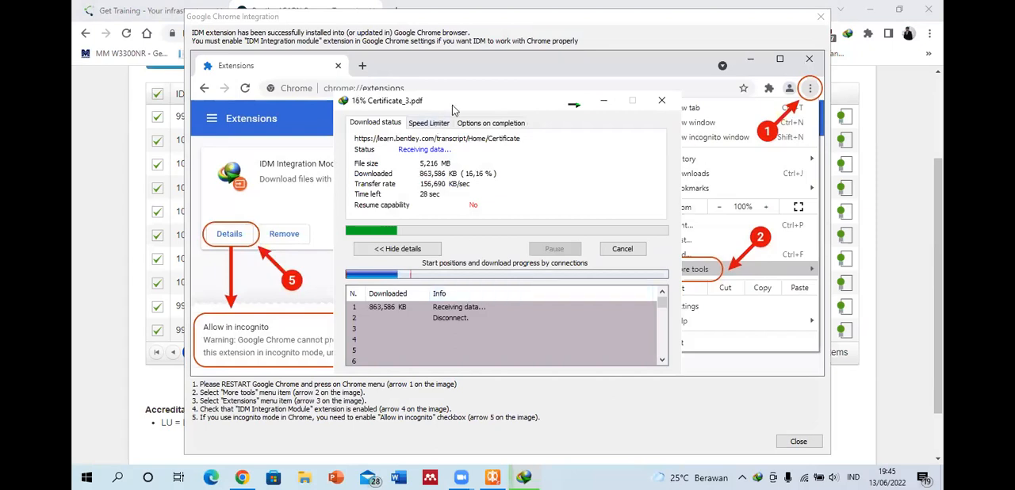
left_click(820, 17)
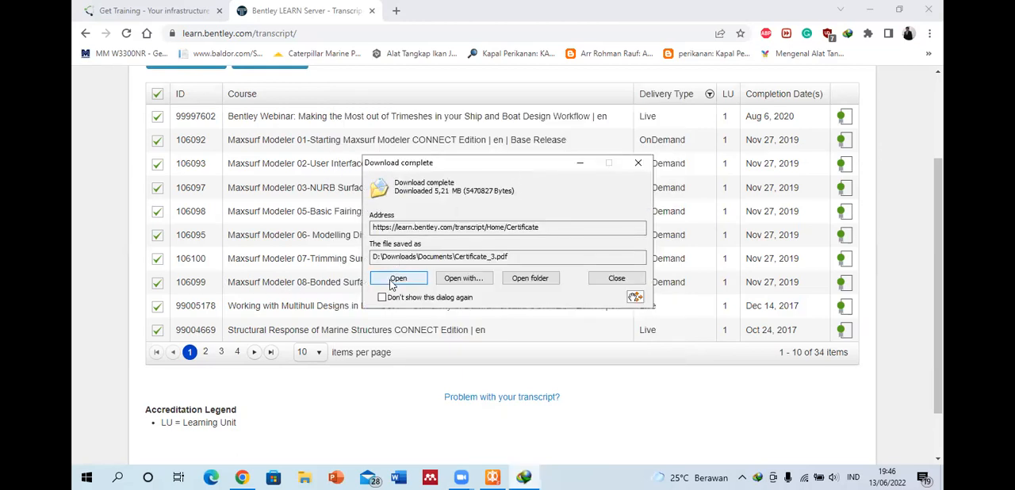
Step: Open the downloaded certificate PDF and read it from the title down to the signature
left_click(398, 279)
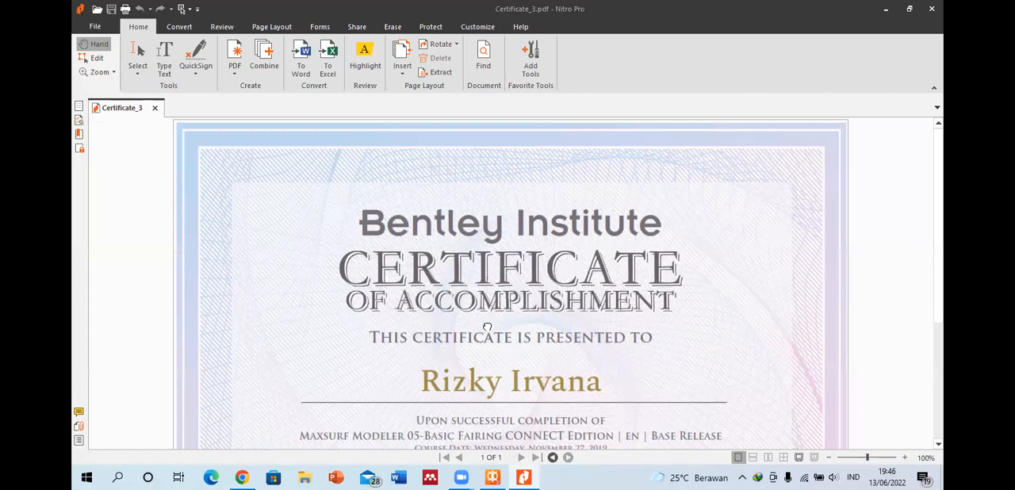
scroll(485, 326, "down", 3)
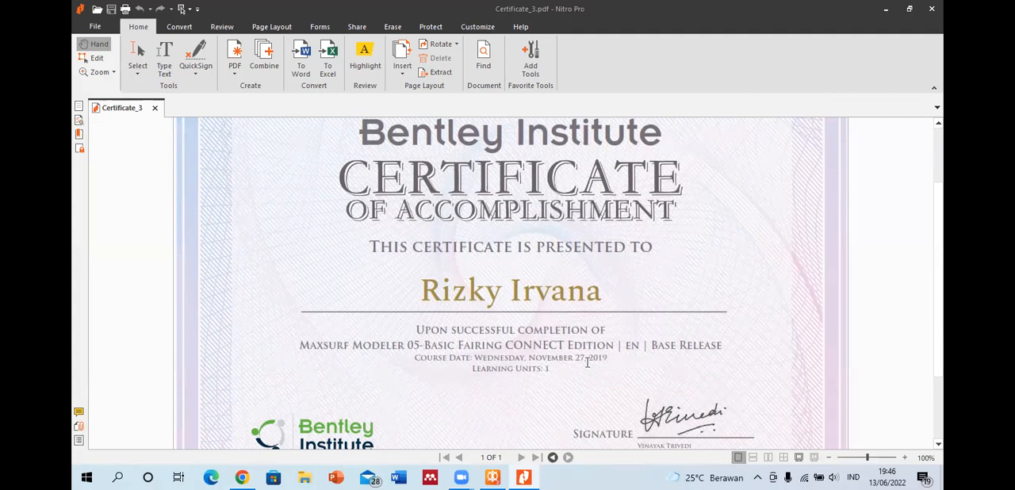
left_click_drag(525, 368, 535, 279)
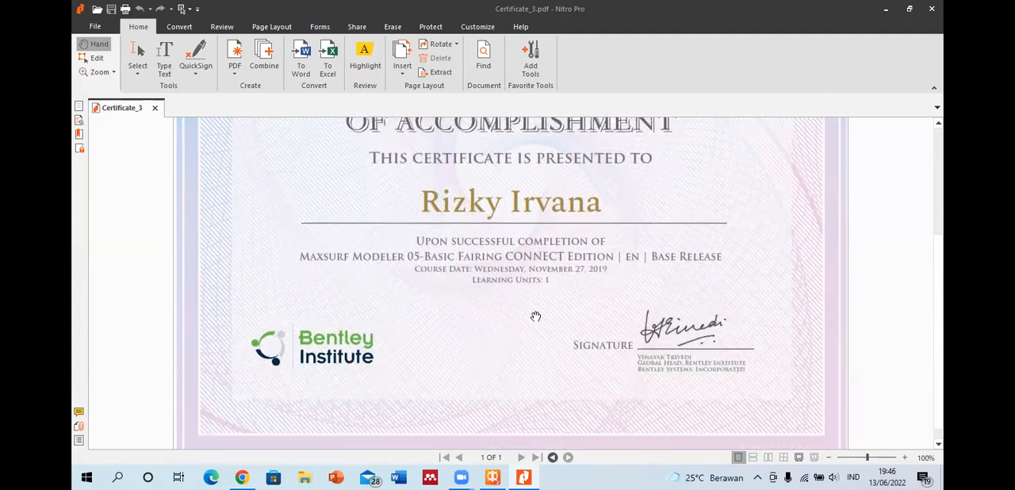
left_click_drag(535, 317, 532, 272)
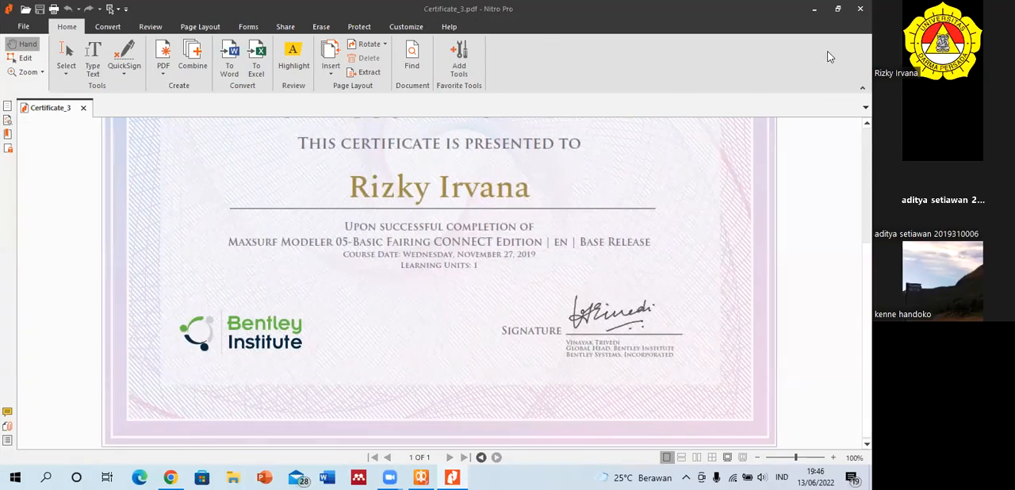
Step: Switch to MAXSURF Stability and set the current analysis mode to Equilibrium
left_click(420, 476)
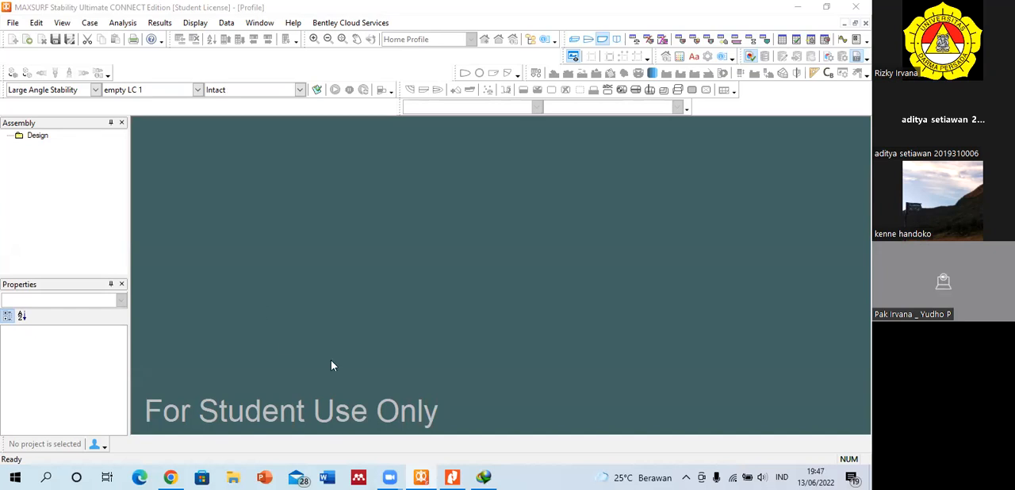
left_click(95, 89)
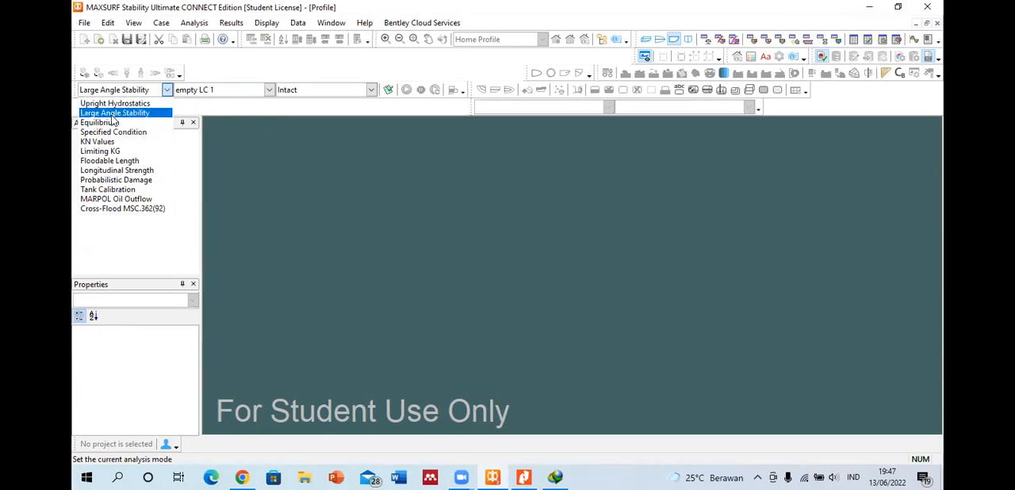
left_click(112, 122)
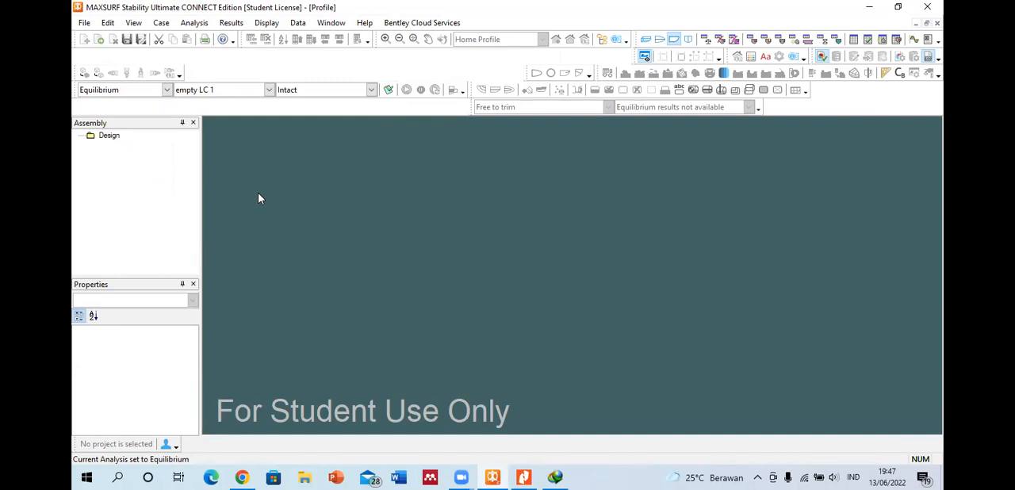
Step: Set the current analysis mode to Specified Condition
left_click(167, 90)
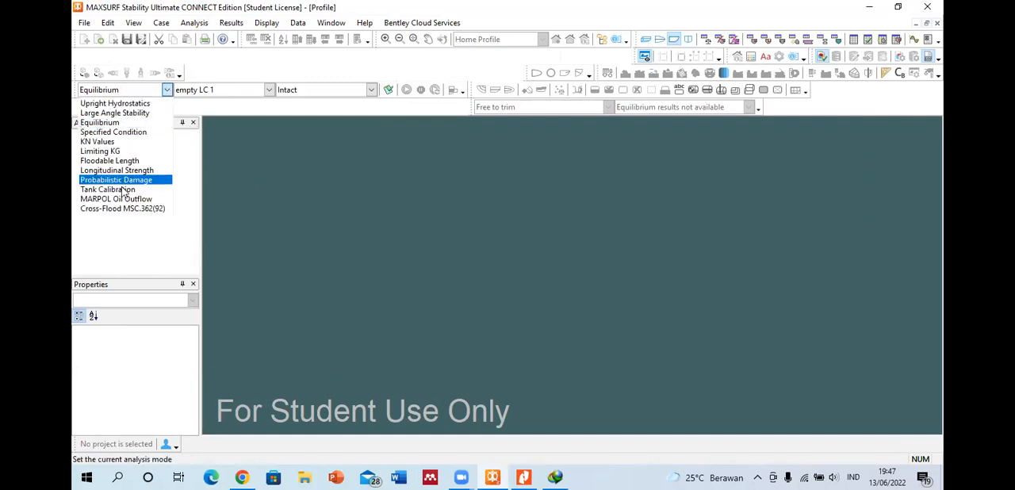
left_click(112, 131)
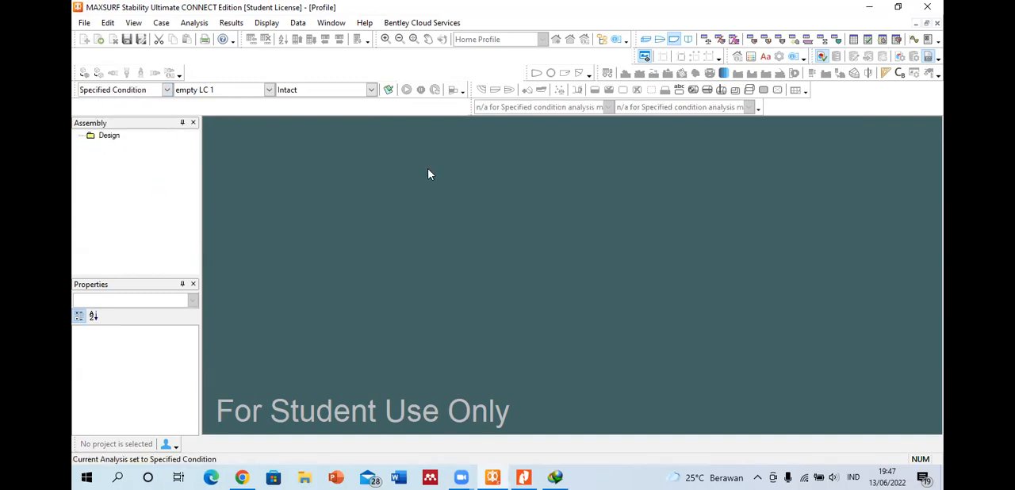
left_click(167, 90)
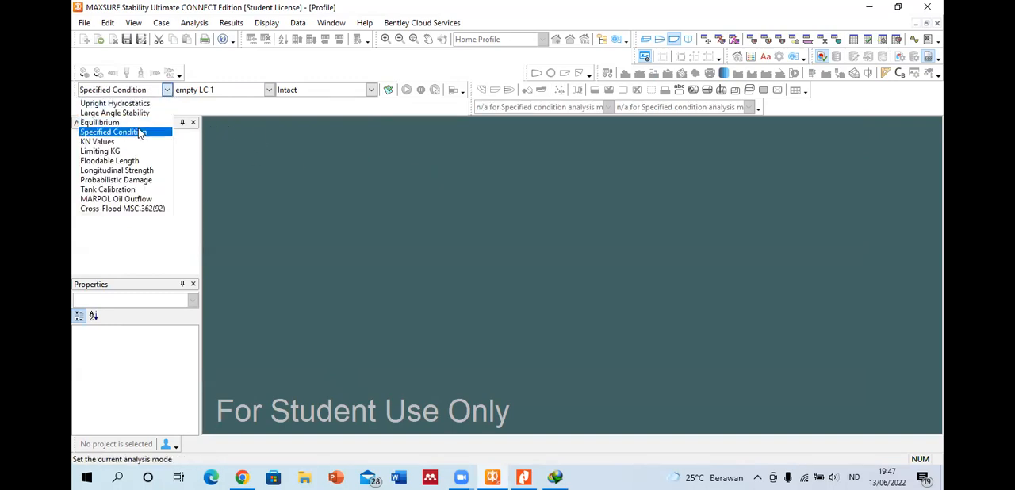
left_click(170, 133)
left_click(194, 23)
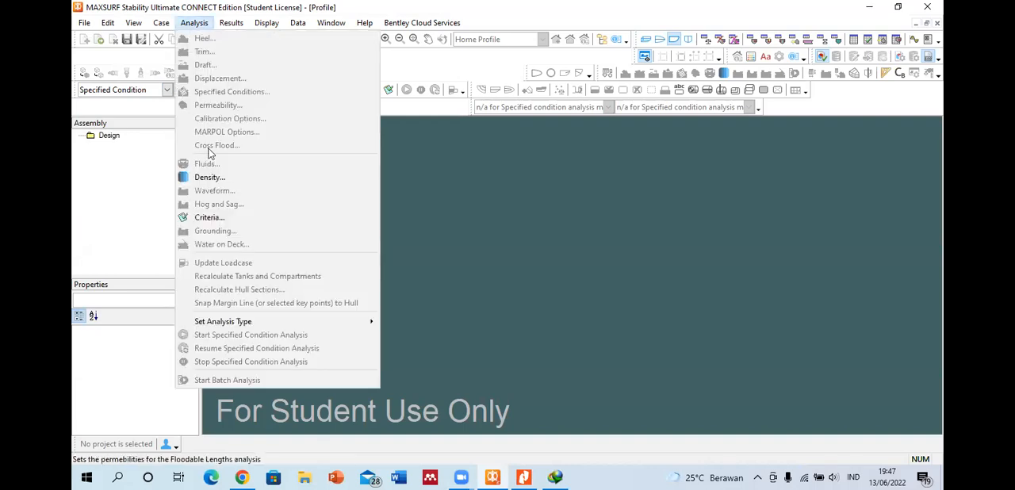
left_click(544, 200)
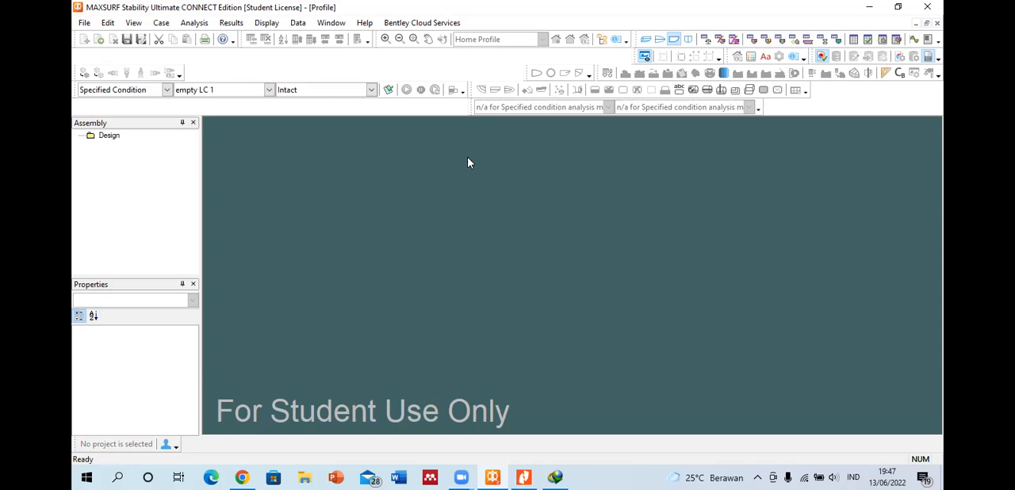
left_click(167, 89)
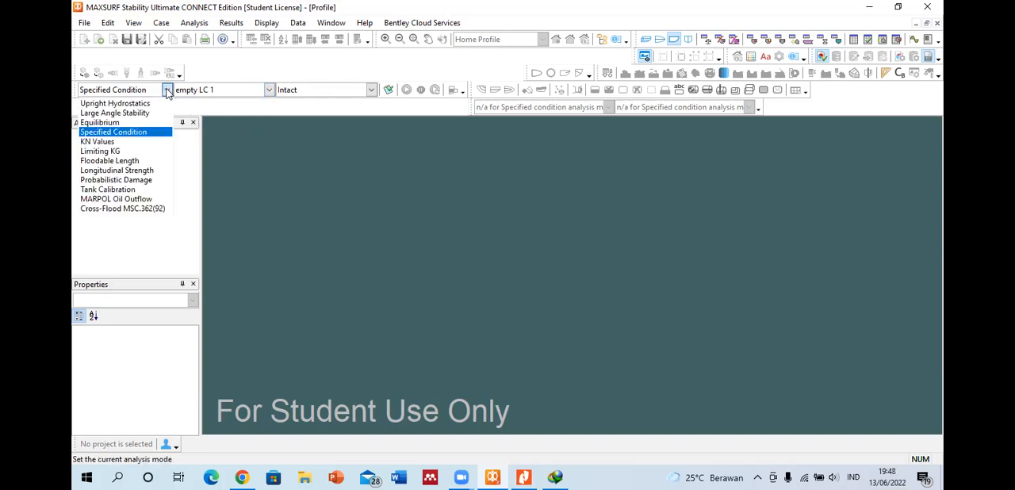
left_click(260, 170)
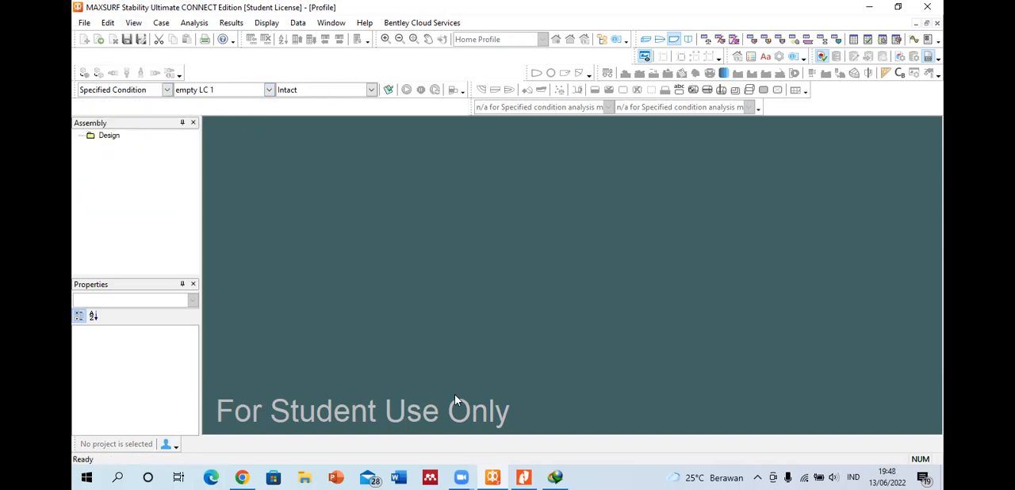
left_click(445, 284)
Step: In a maximized File Explorer window, browse to Program Files\Bentley\Offshore\MAXSURF CONNECT Edition V23 on Local Disk (C:)
left_click(306, 476)
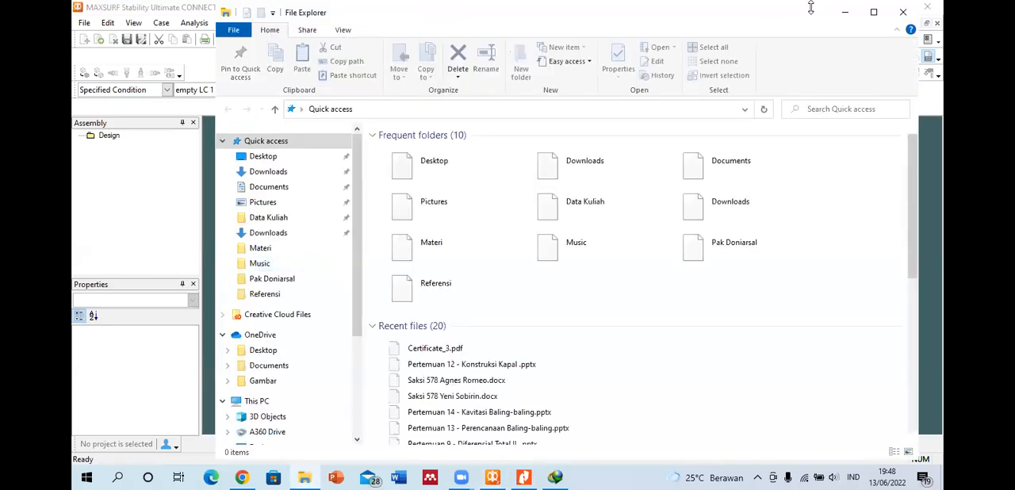
left_click(873, 12)
scroll(134, 405, "down", 3)
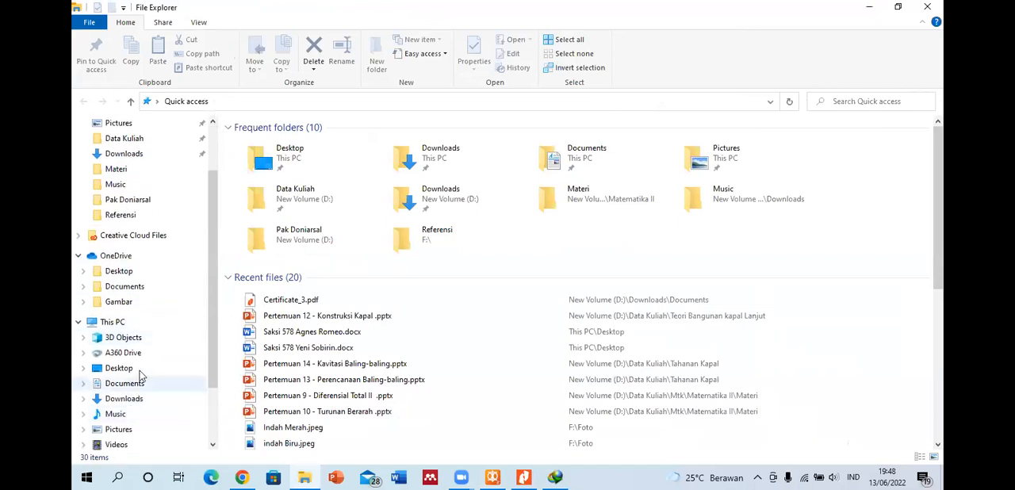
left_click(147, 416)
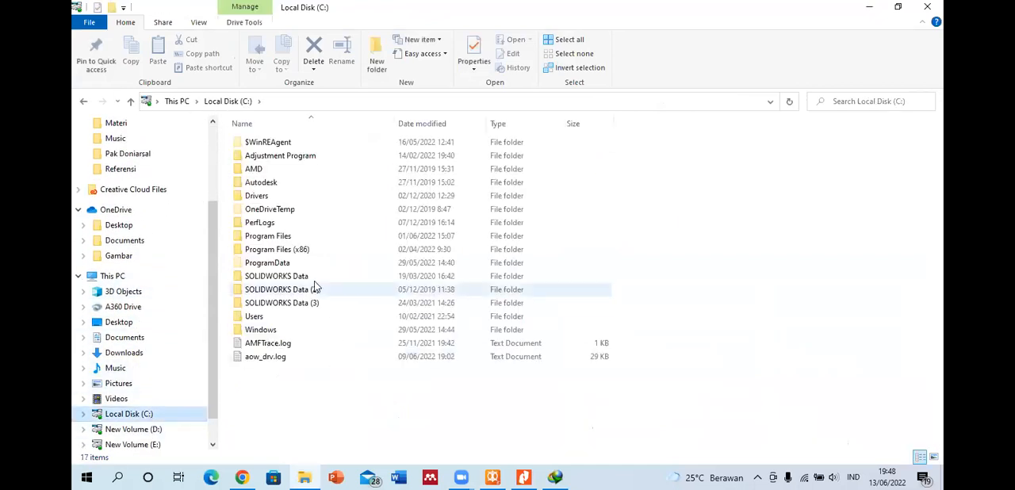
double_click(286, 234)
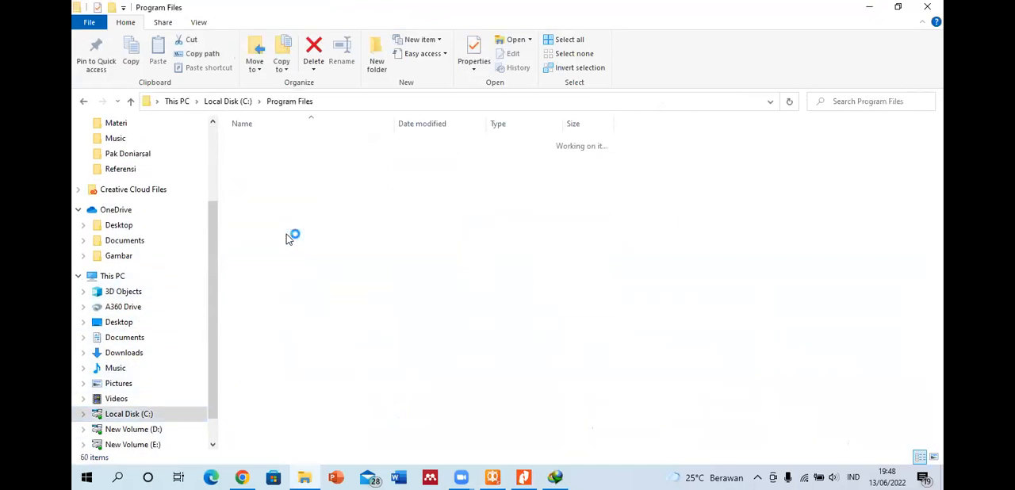
scroll(301, 337, "down", 2)
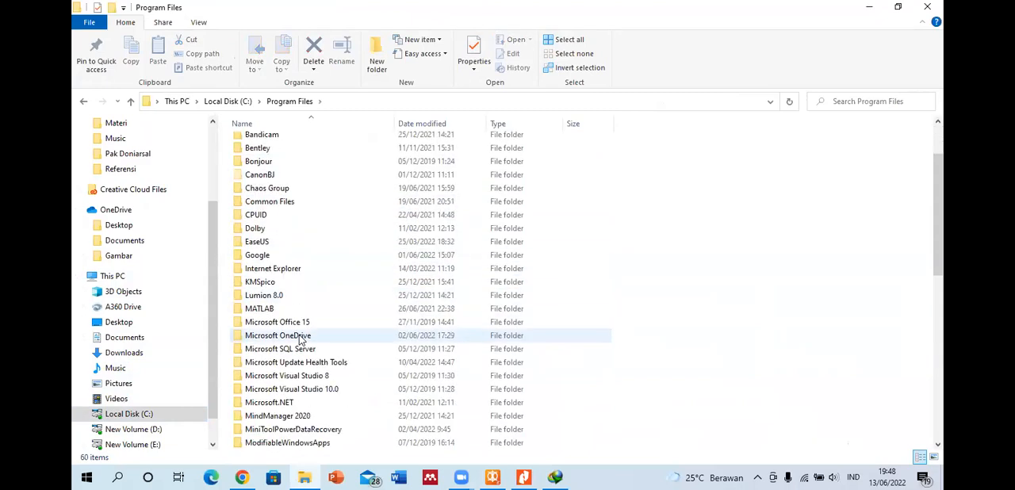
scroll(284, 208, "up", 2)
double_click(279, 222)
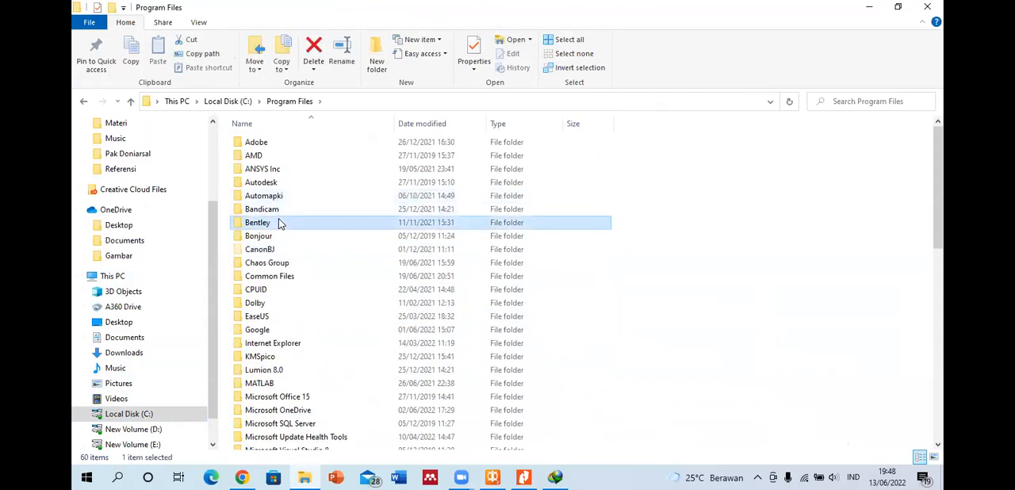
left_click(268, 186)
double_click(268, 184)
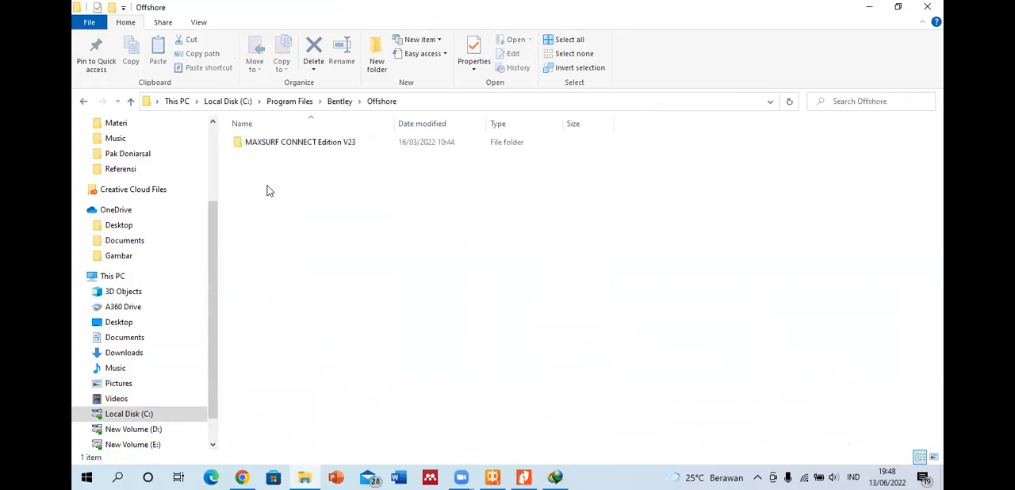
double_click(265, 144)
Step: Find StabilityManual.pdf in the MAXSURF installation folder and open it
scroll(282, 249, "down", 20)
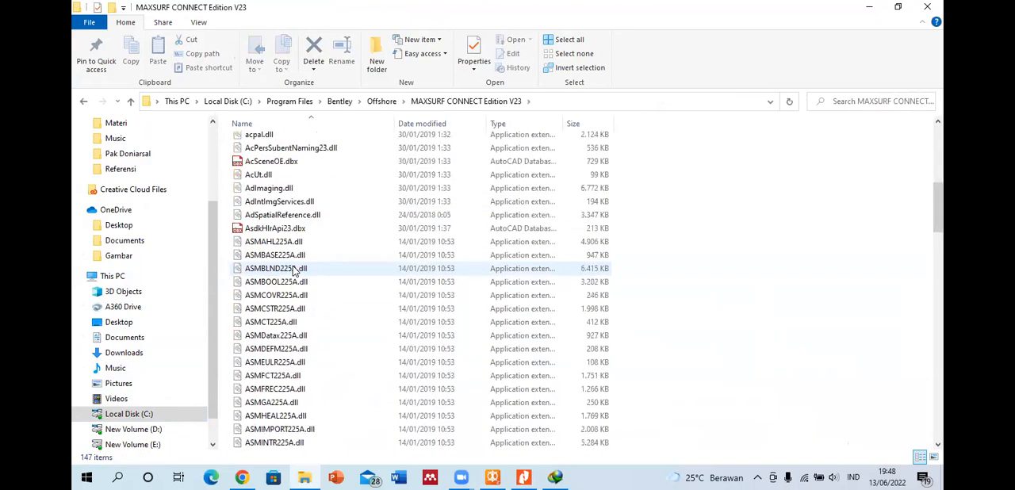
scroll(295, 271, "down", 7)
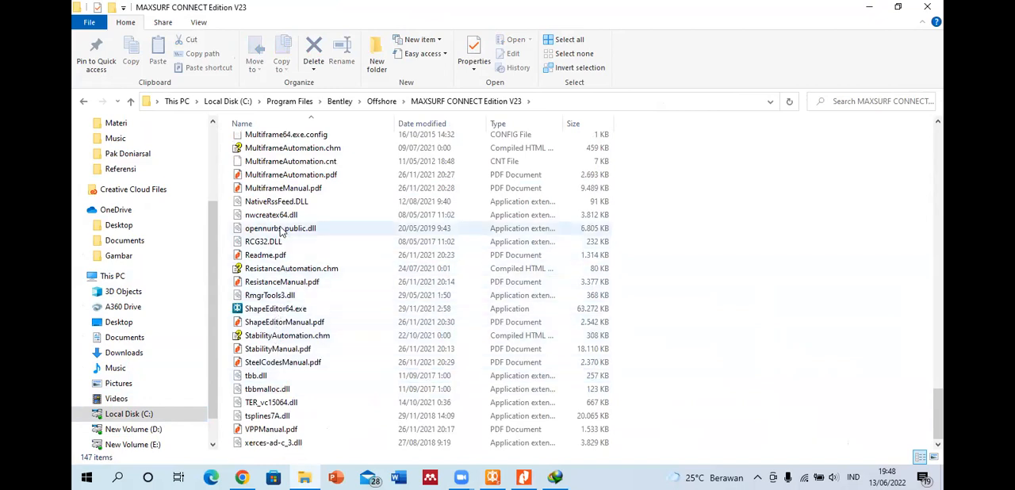
double_click(306, 349)
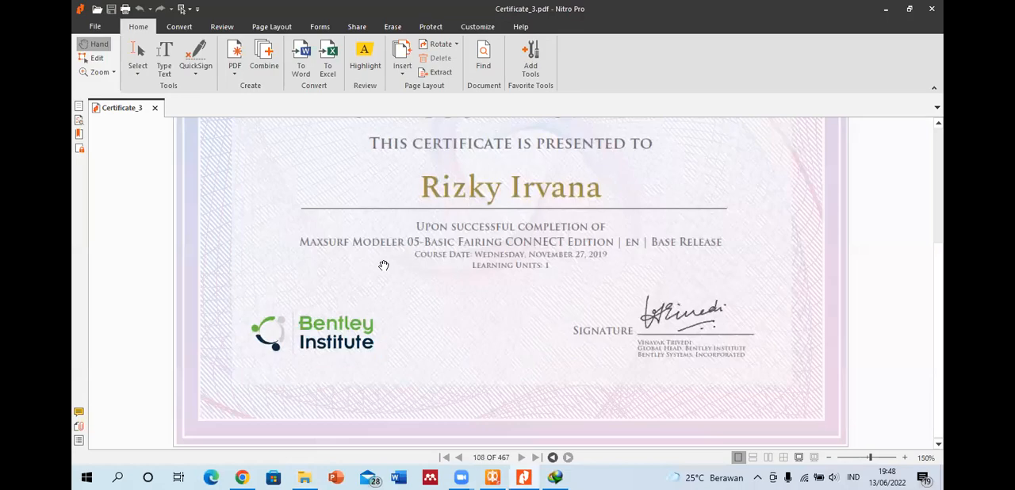
Step: Read the Stability manual's pages on fluid simulation, the Empty Damaged Tanks option and the extent of damage
scroll(635, 239, "down", 10)
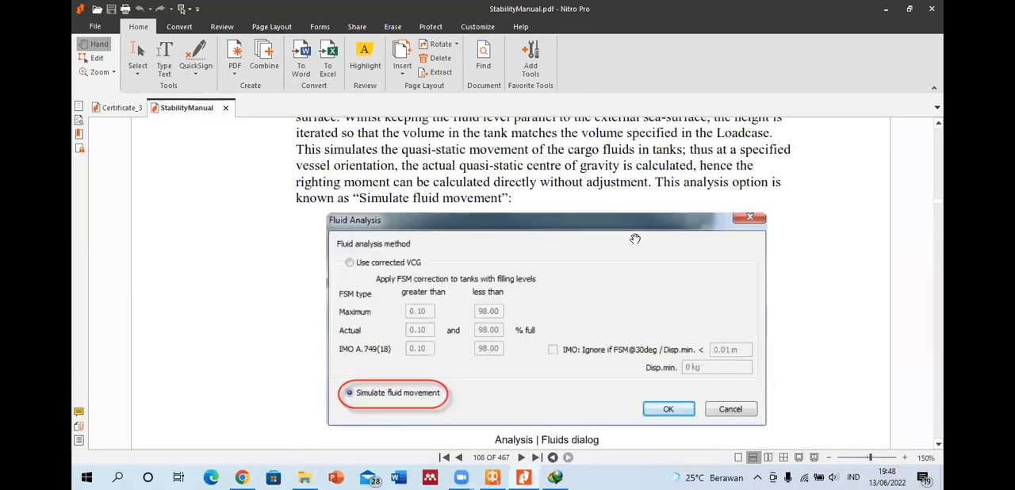
scroll(460, 241, "up", 15)
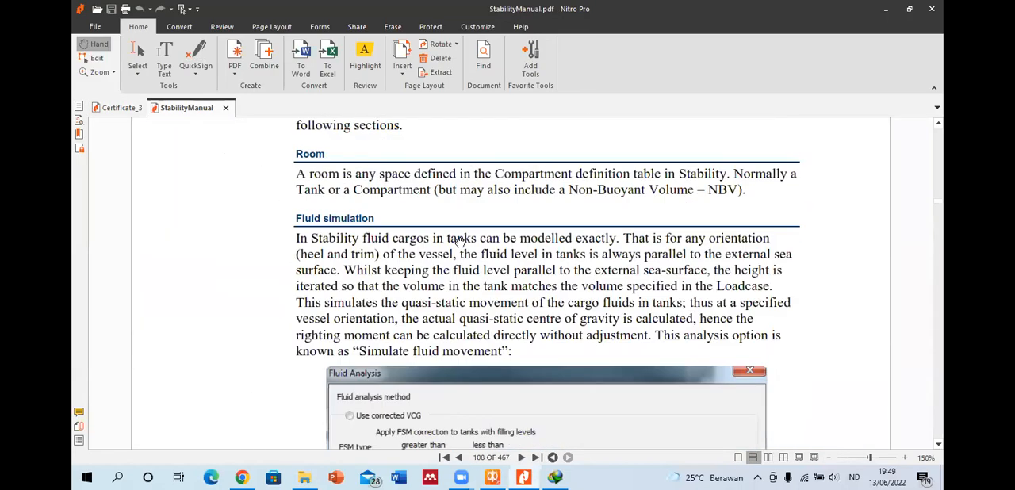
scroll(388, 231, "up", 5)
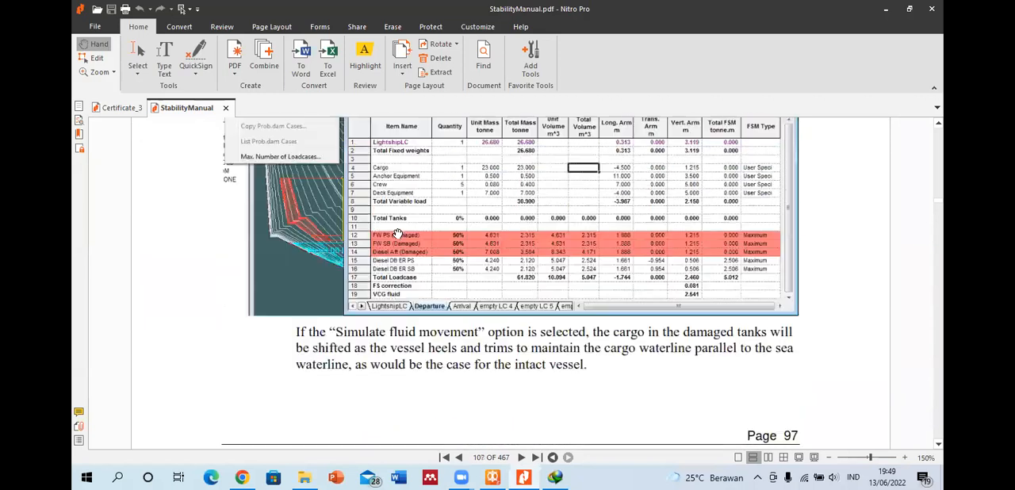
scroll(398, 231, "up", 2)
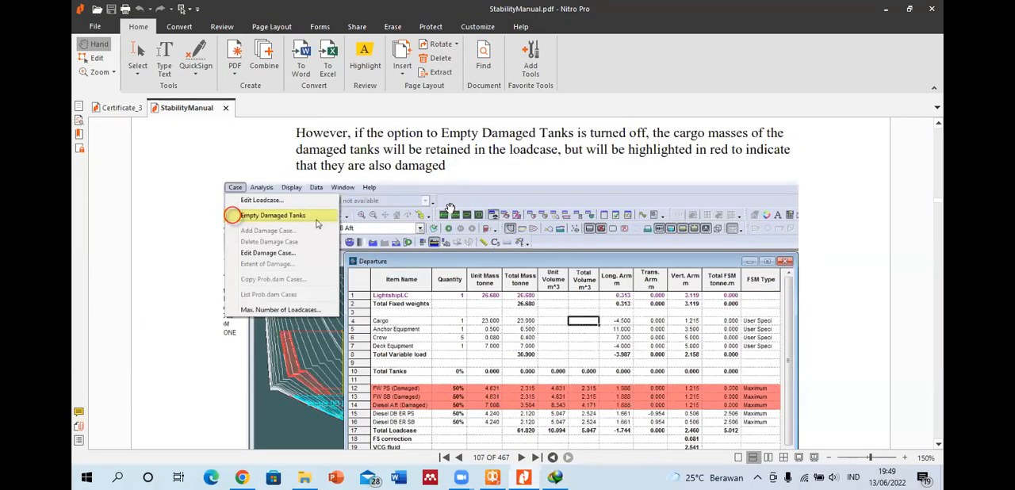
scroll(446, 210, "down", 4)
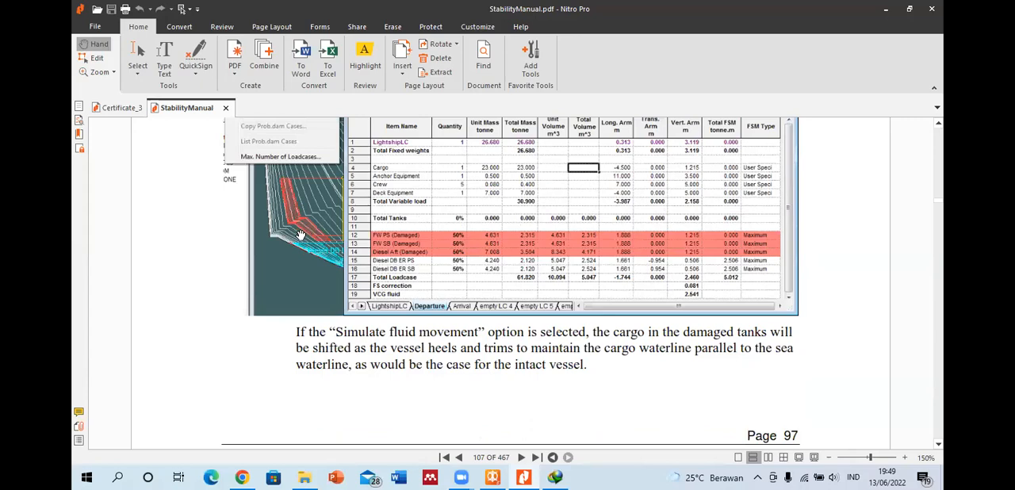
scroll(300, 235, "up", 6)
scroll(525, 269, "up", 20)
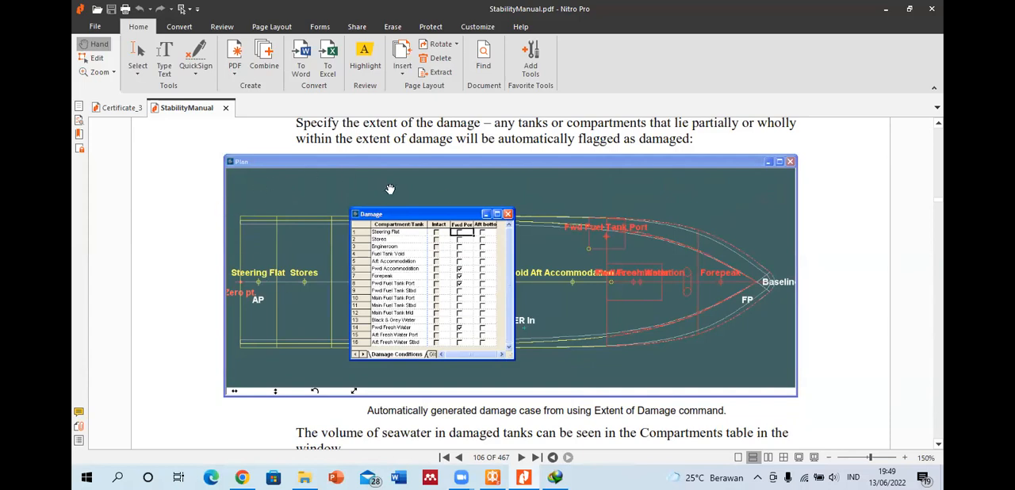
Step: Switch to MAXSURF Stability, try the empty LC 8 loadcase, and set the loadcase back to empty LC 1
left_click(493, 477)
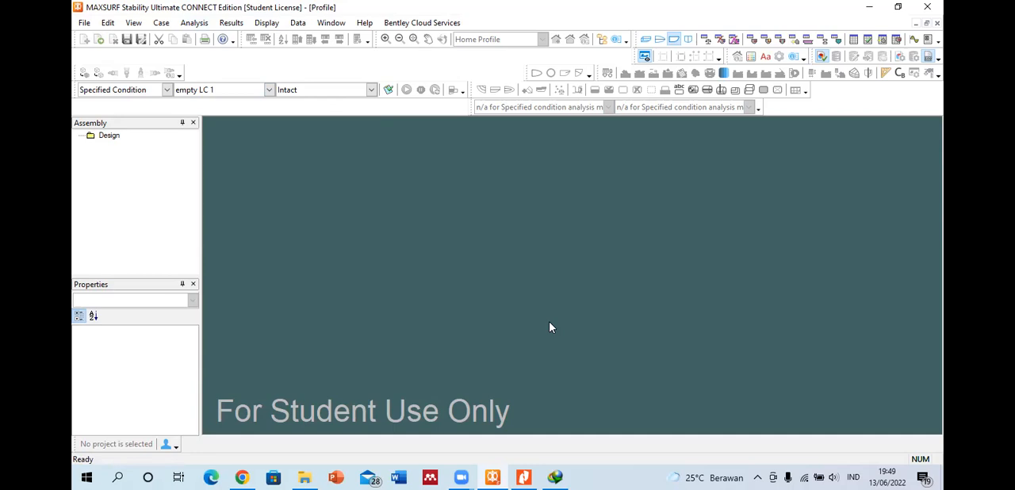
left_click(269, 90)
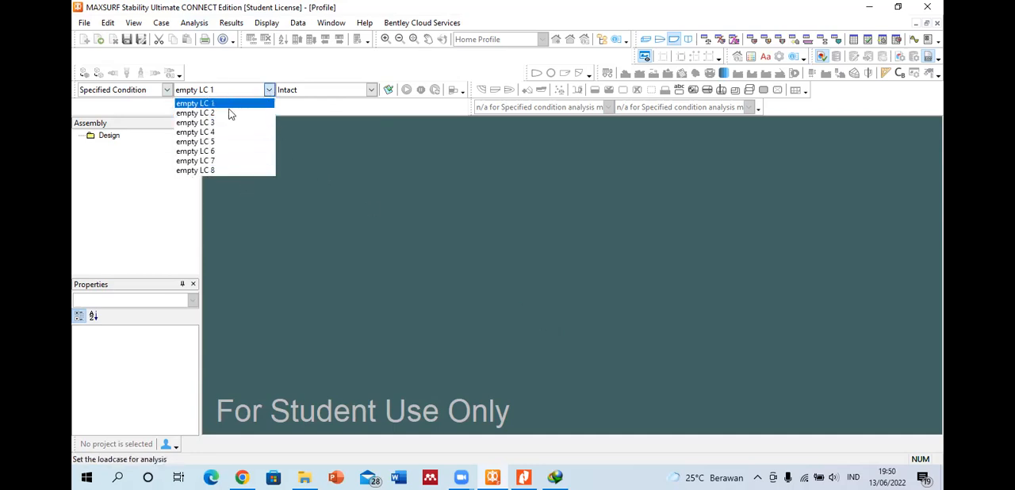
left_click(312, 150)
left_click(270, 90)
left_click(225, 170)
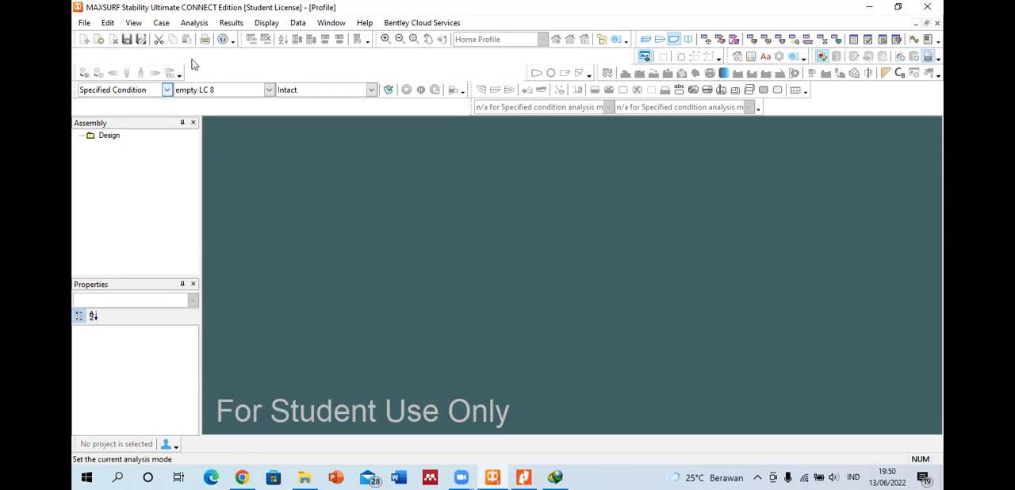
left_click(270, 89)
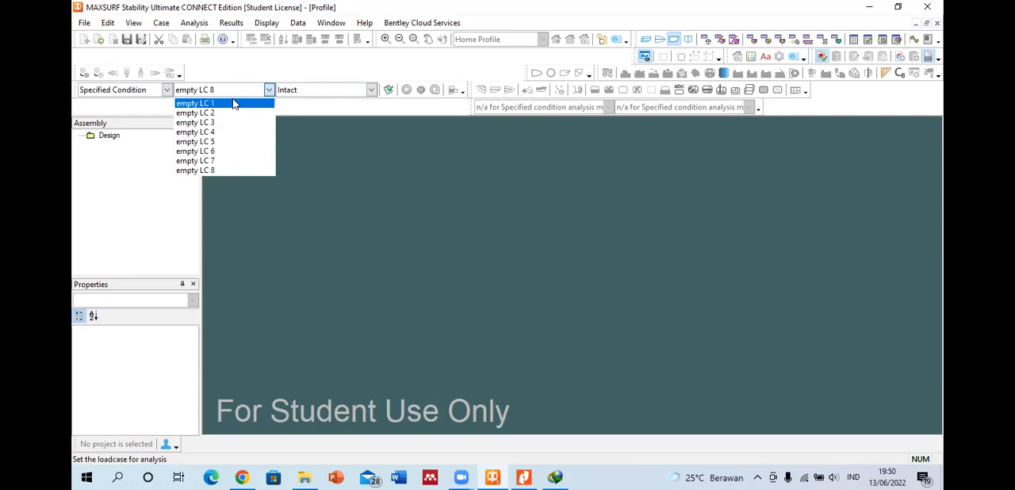
left_click(234, 103)
left_click(212, 91)
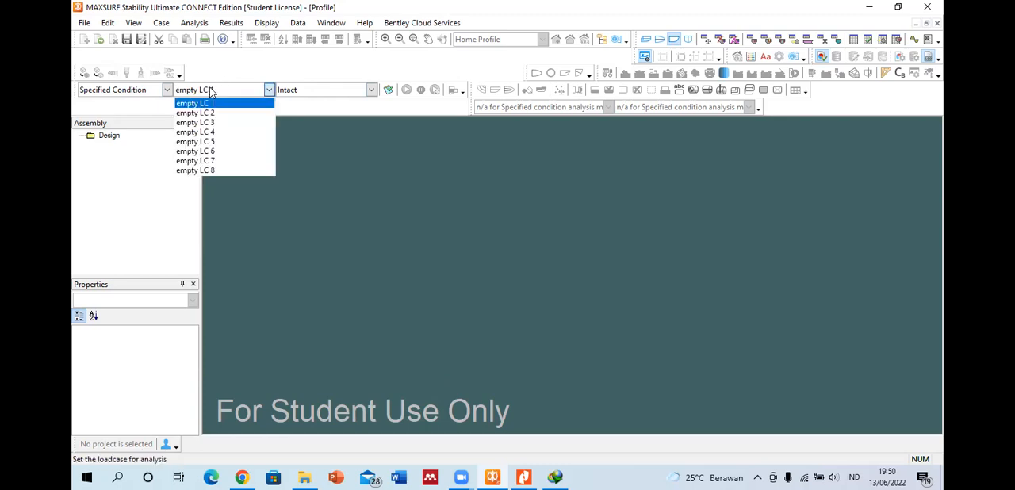
left_click(529, 245)
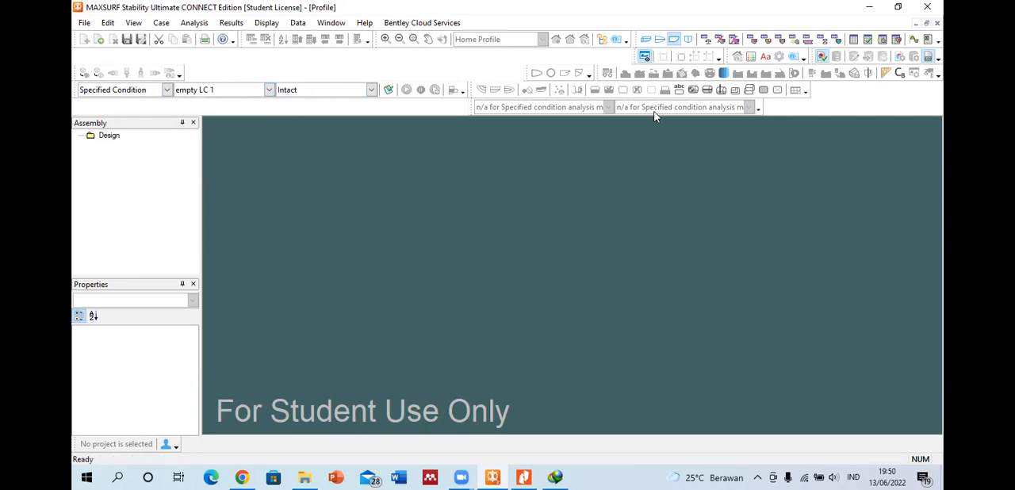
Step: Set the analysis mode to Large Angle Stability and display the loadcase table for empty LC 1
left_click(166, 89)
left_click(156, 114)
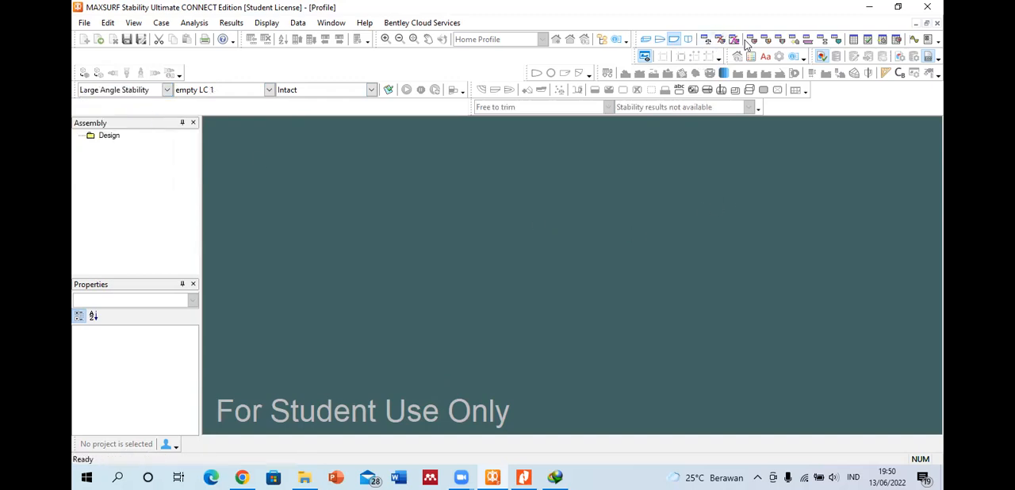
left_click(706, 39)
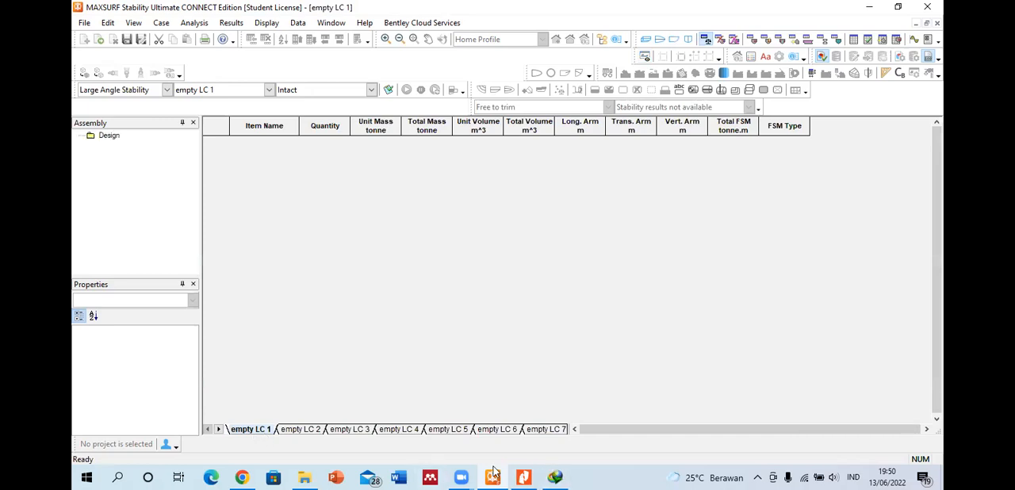
left_click(269, 90)
left_click(212, 103)
Step: Show the perspective view and browse to the MAXSURF CONNECT Edition folder under Program Files, Bentley, Offshore to open a design
left_click(646, 40)
left_click(99, 39)
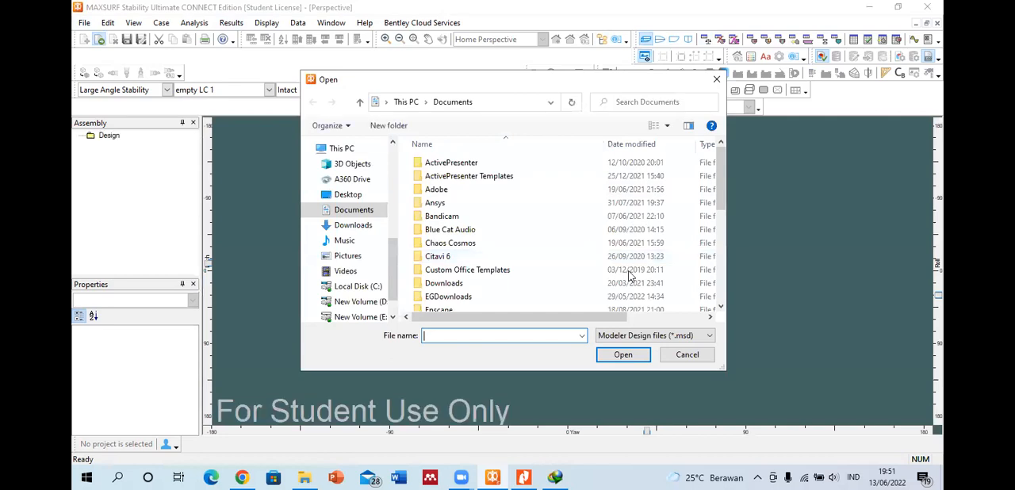
left_click(369, 292)
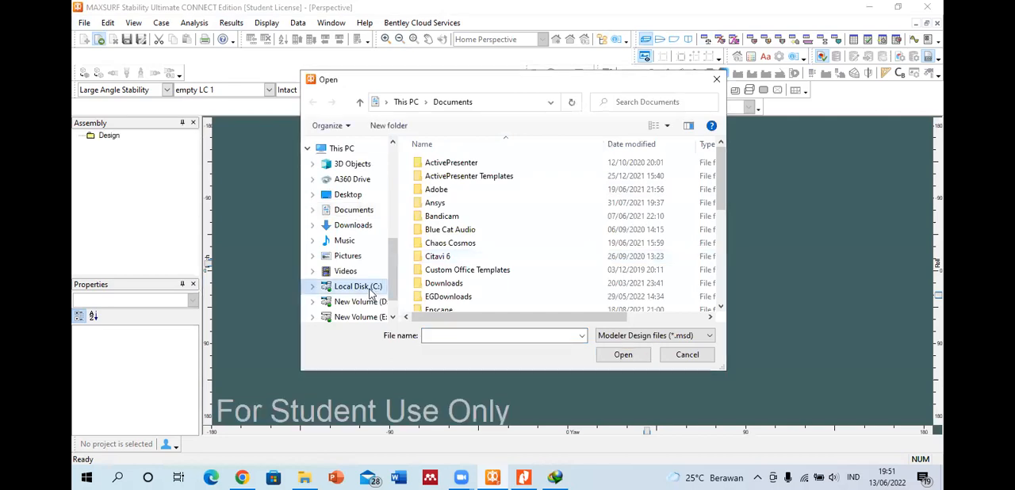
double_click(441, 256)
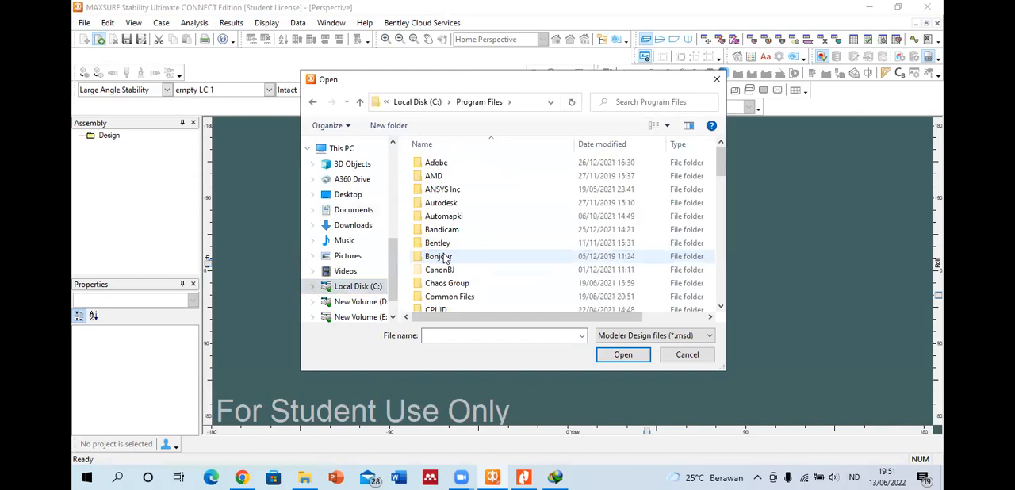
double_click(441, 243)
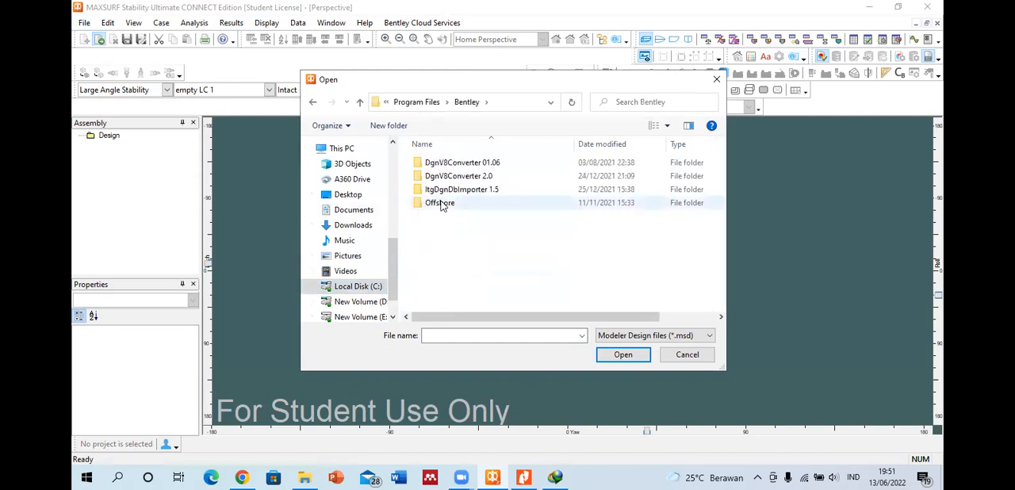
double_click(441, 203)
double_click(445, 164)
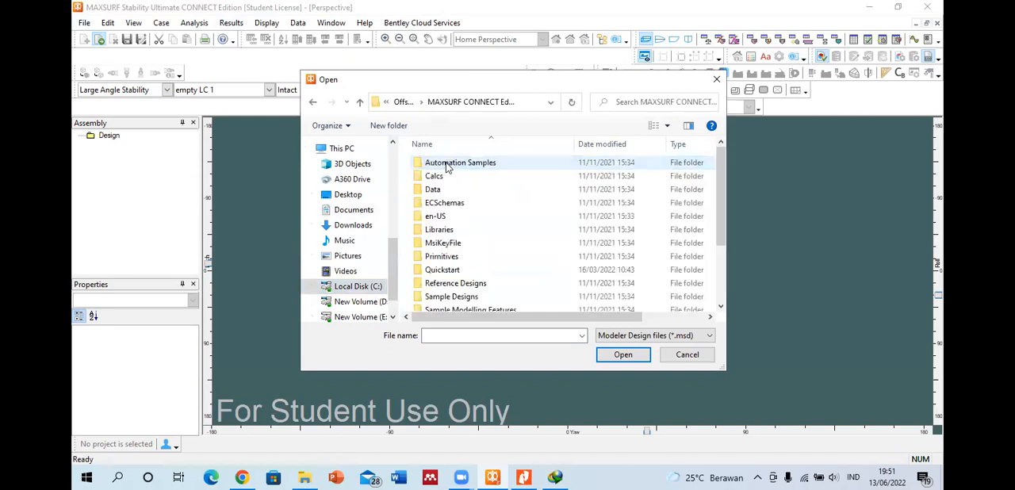
scroll(467, 233, "down", 2)
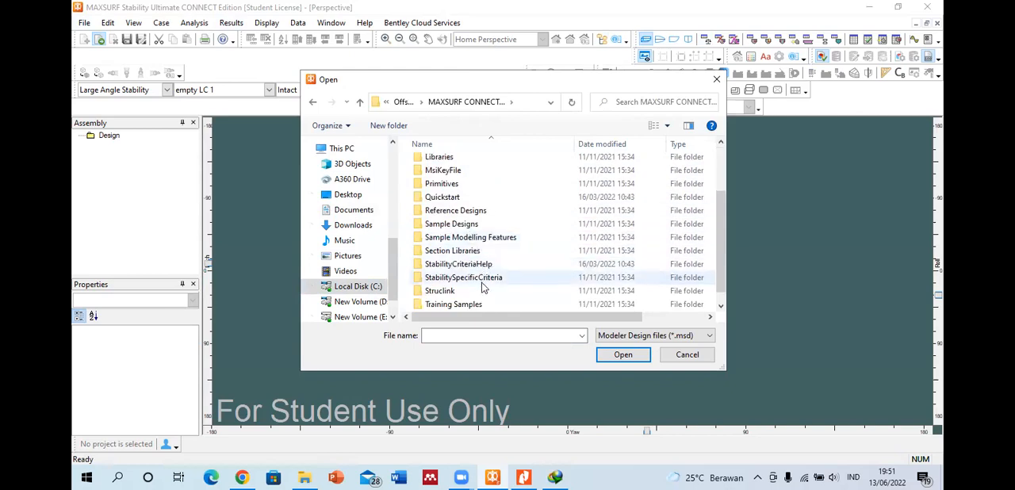
Step: List all file types for opening and check the contents of the Quickstart folder
left_click(459, 198)
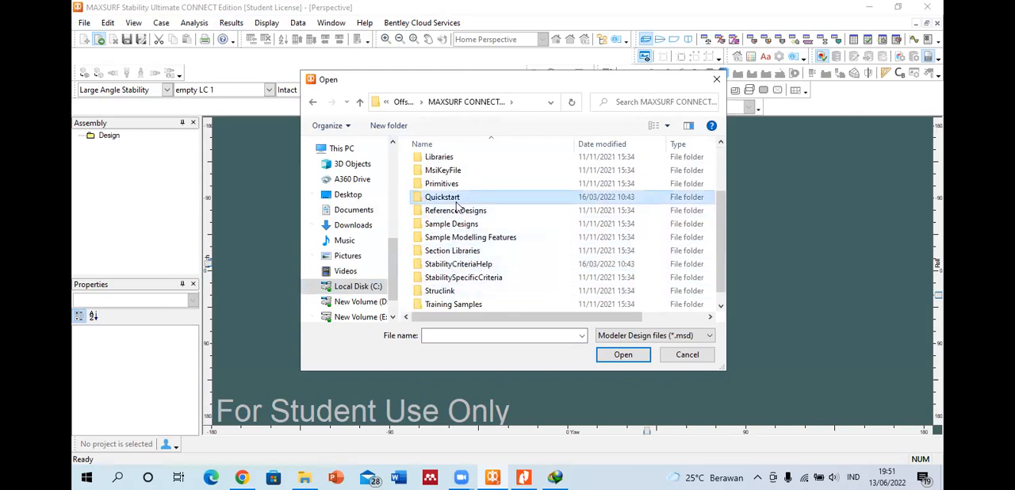
double_click(457, 198)
left_click(312, 102)
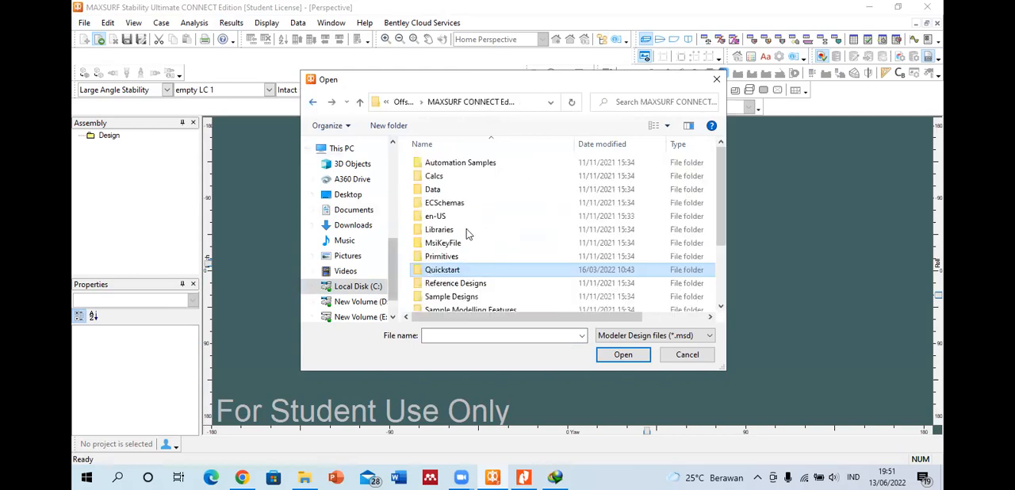
left_click(652, 335)
left_click(657, 356)
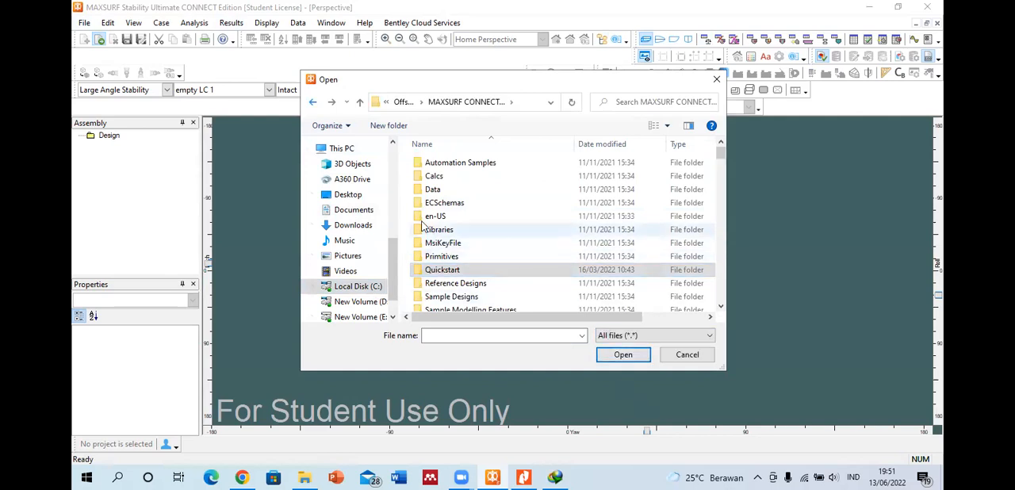
double_click(441, 270)
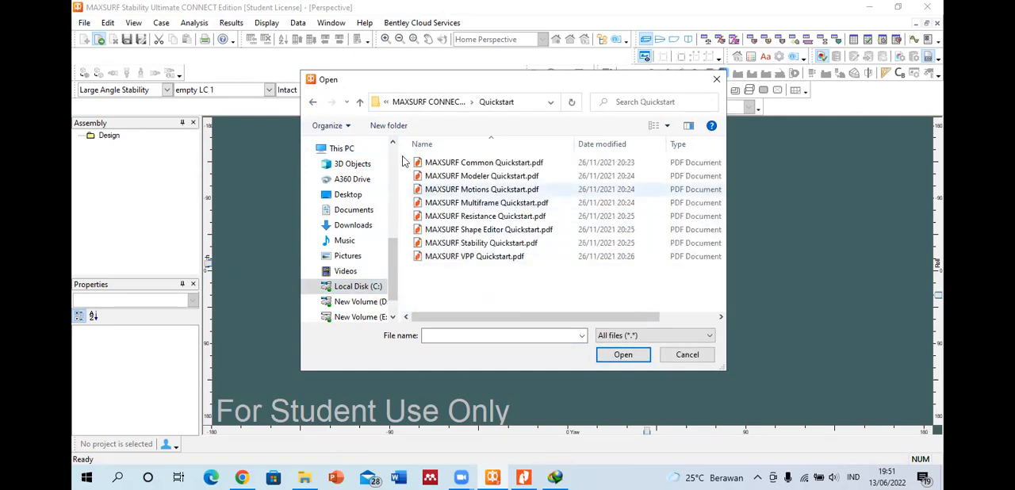
left_click(312, 102)
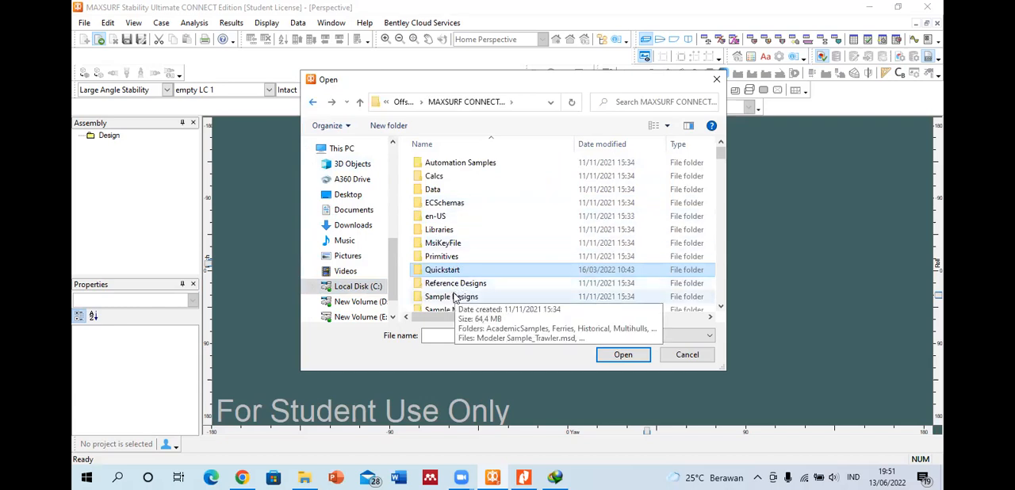
Step: Look through the design files in the Reference Designs folder and return to the MAXSURF folder
double_click(455, 283)
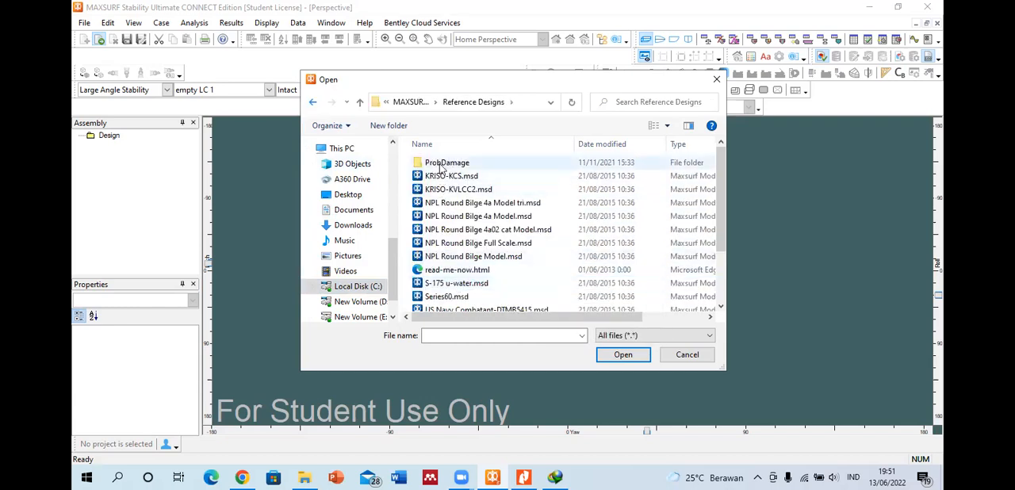
scroll(441, 198, "down", 2)
scroll(431, 263, "up", 2)
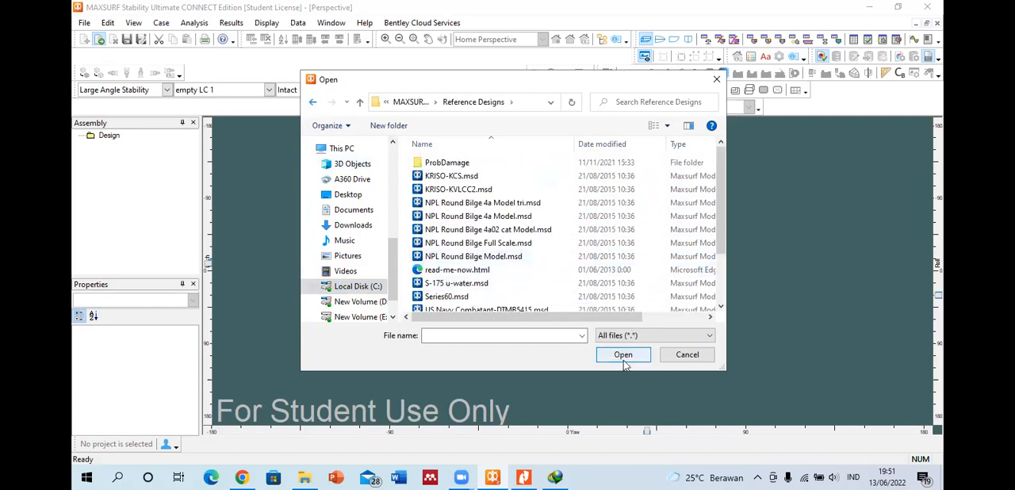
scroll(491, 262, "down", 2)
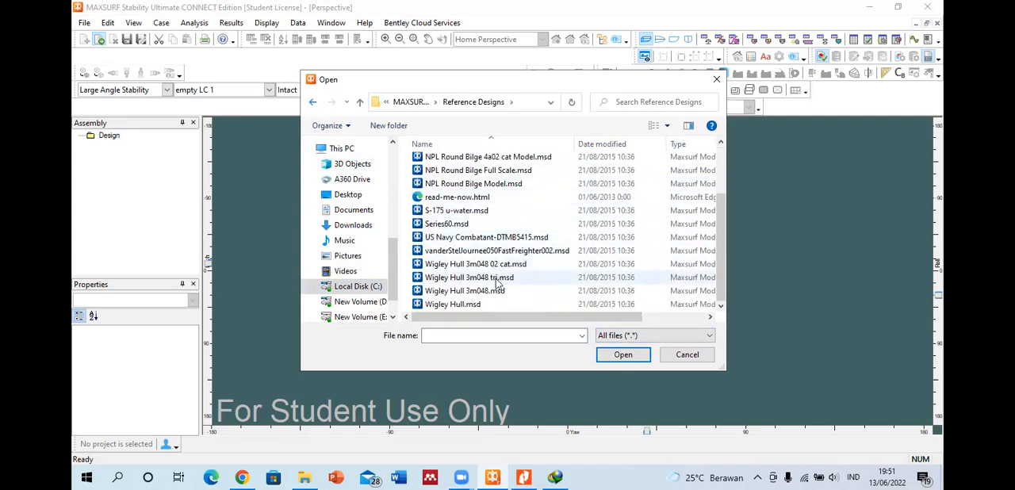
scroll(475, 226, "up", 3)
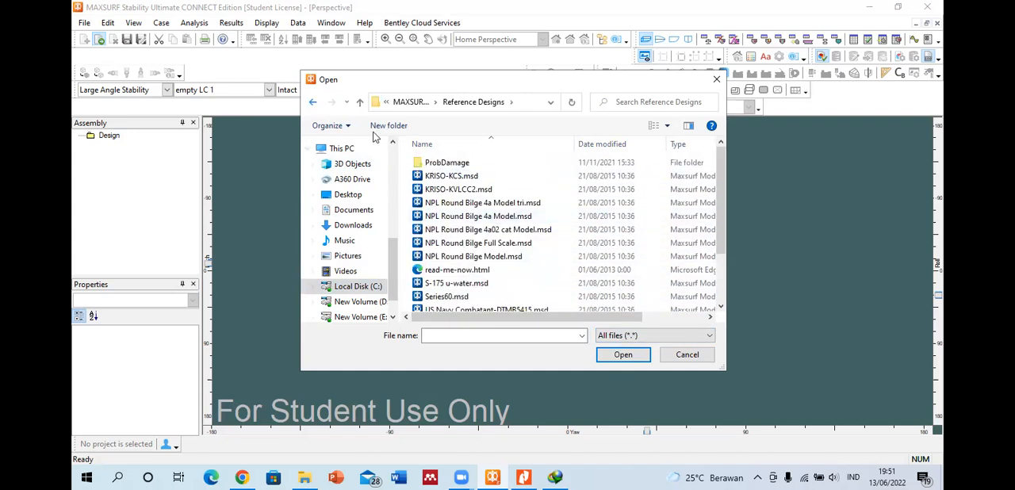
left_click(314, 101)
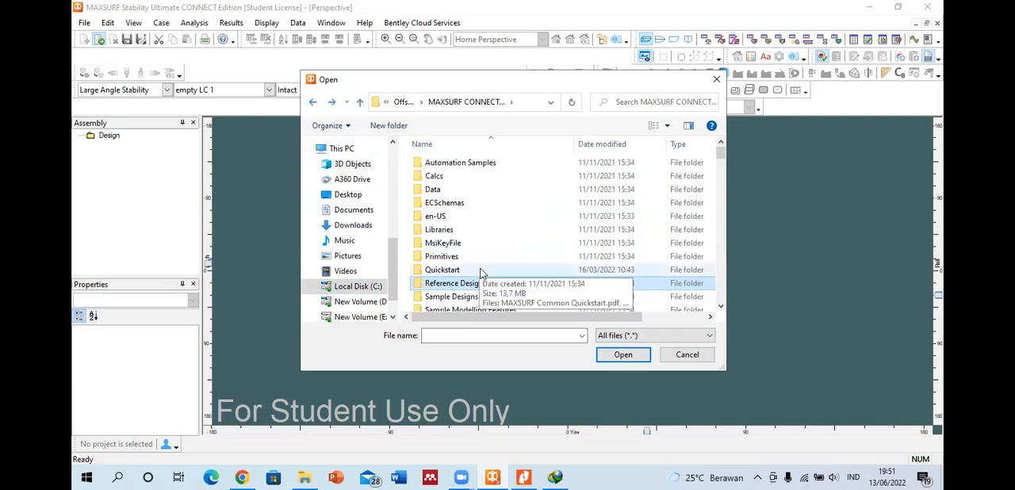
Step: Look through the ship design files in the Ships folder of Sample Designs and return to Sample Designs
scroll(480, 273, "down", 2)
double_click(452, 227)
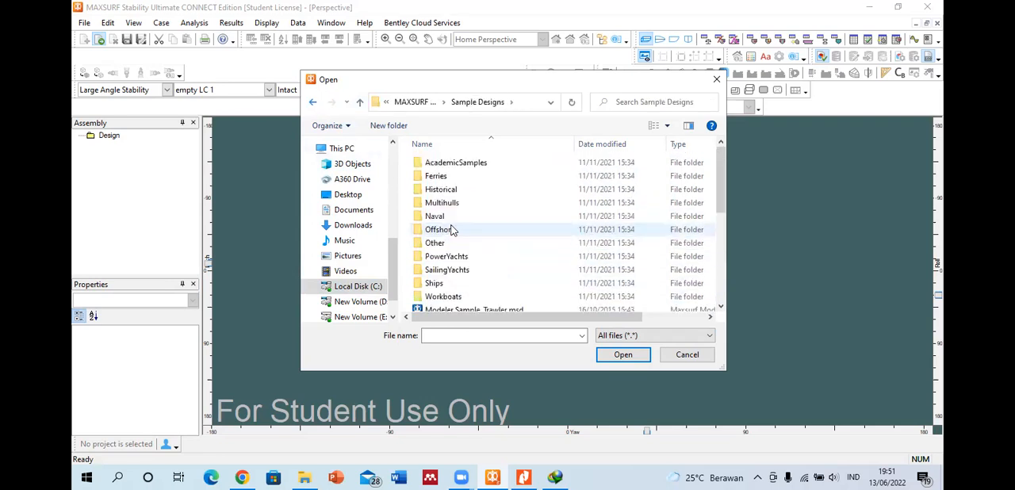
double_click(462, 284)
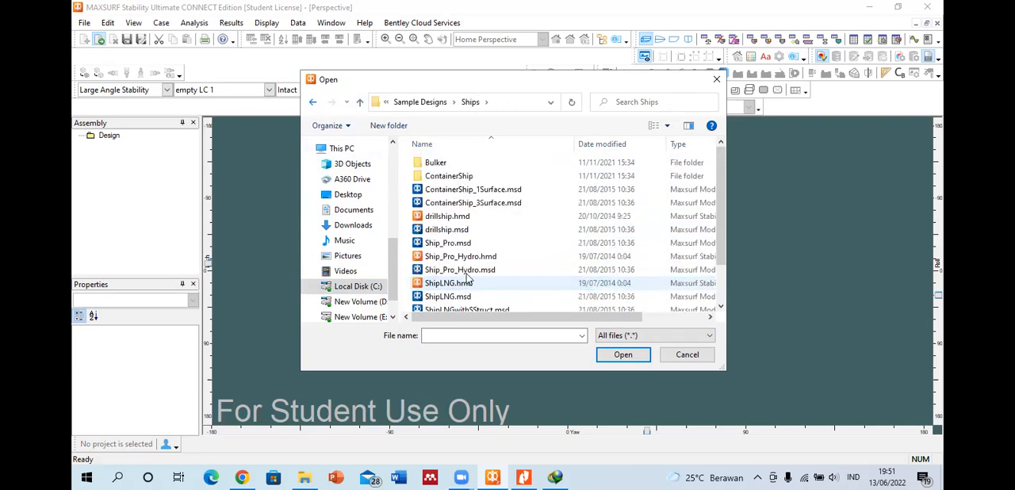
scroll(467, 277, "down", 1)
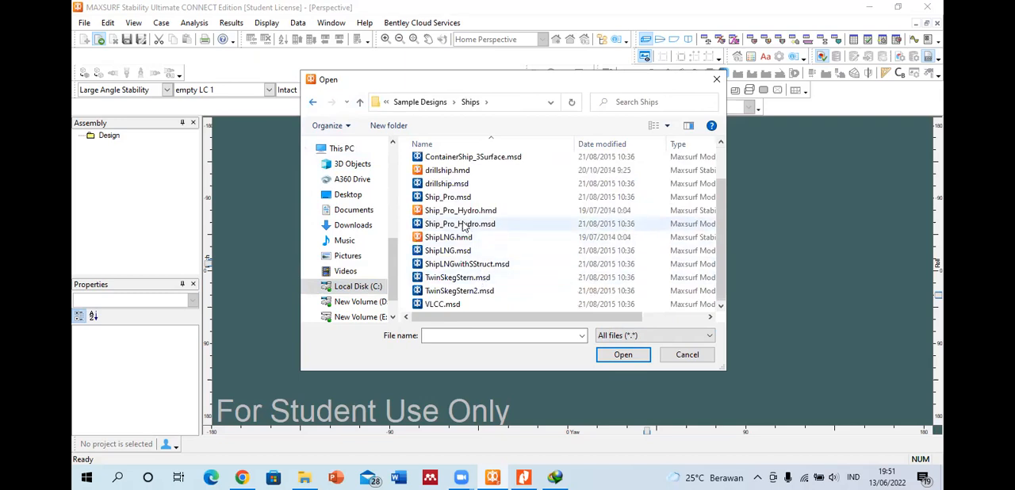
scroll(466, 238, "up", 2)
scroll(472, 293, "down", 2)
scroll(474, 306, "up", 2)
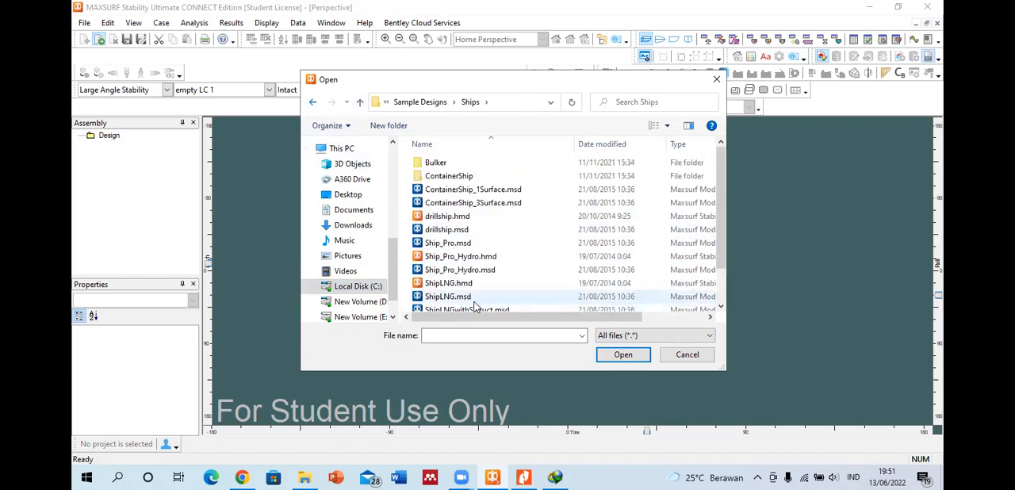
left_click(312, 101)
Step: Open the Stability Sample_Workboat design from Sample Designs, reading the existing data and sections without updating the geometry
scroll(486, 272, "down", 2)
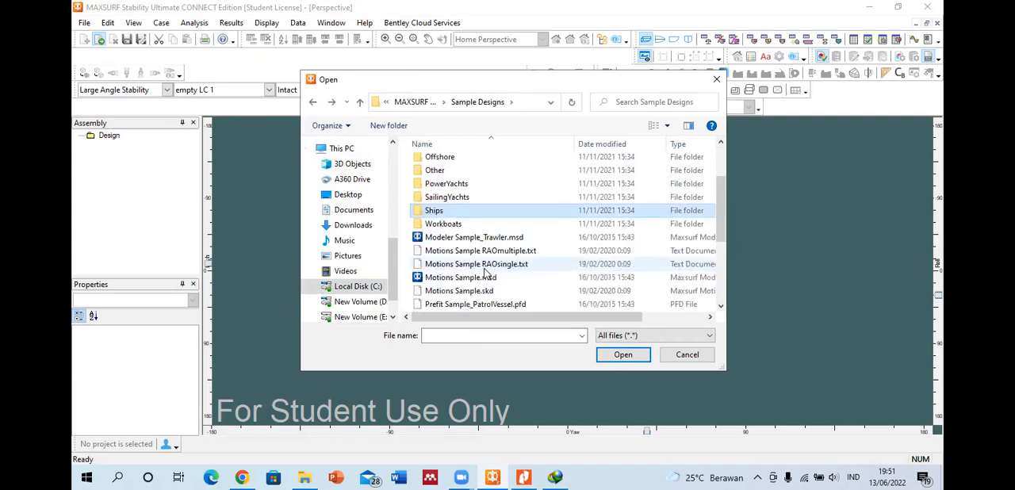
scroll(486, 272, "down", 2)
left_click(479, 290)
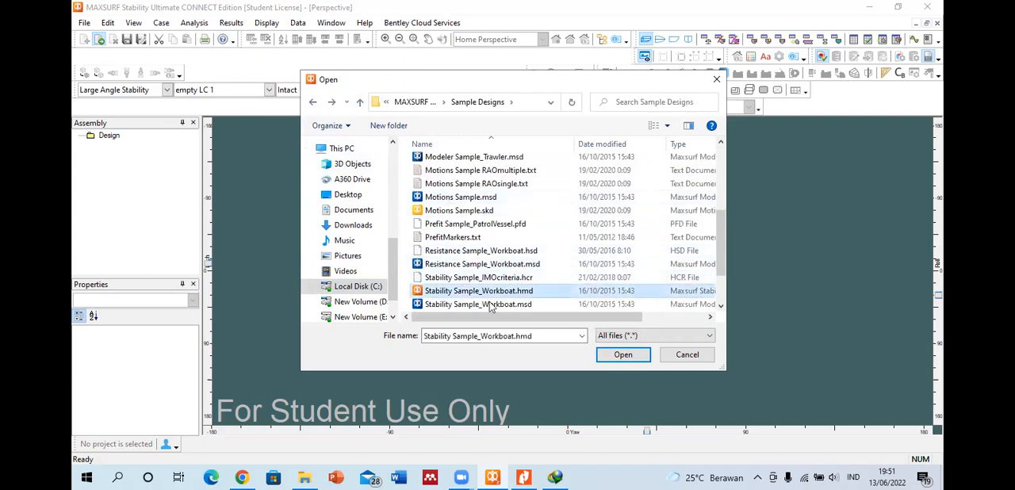
left_click(625, 355)
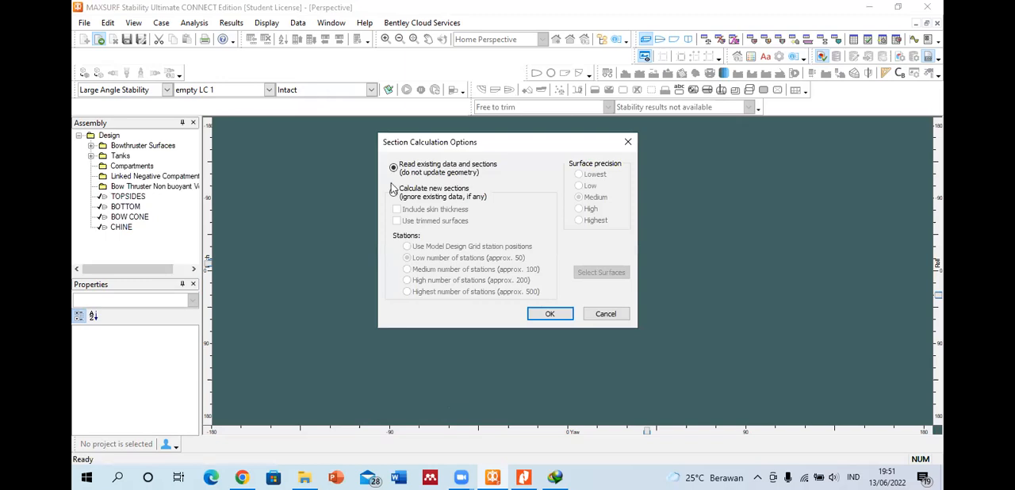
left_click(432, 196)
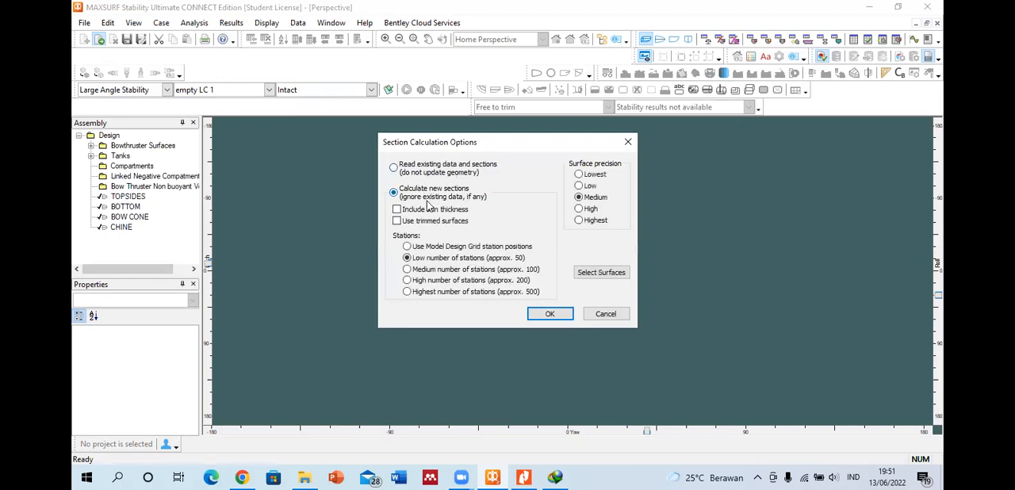
left_click(423, 168)
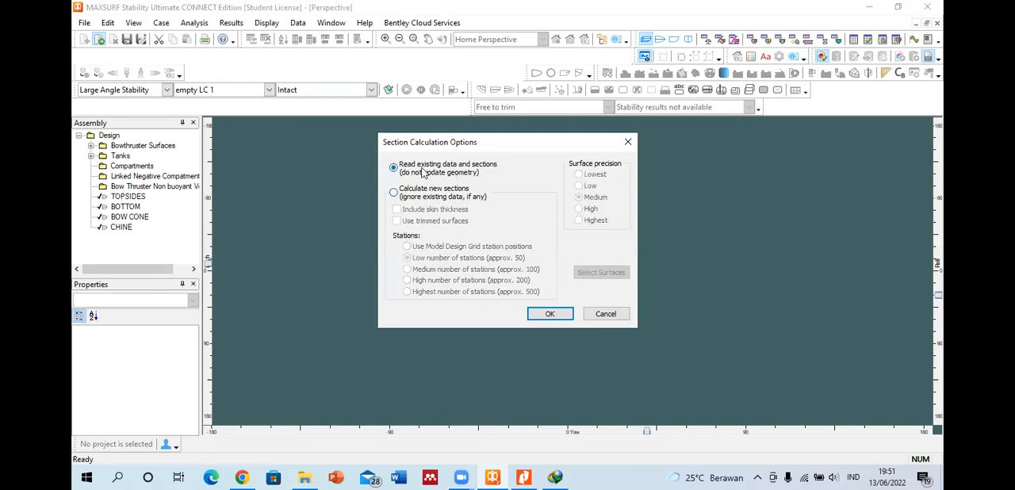
left_click(551, 313)
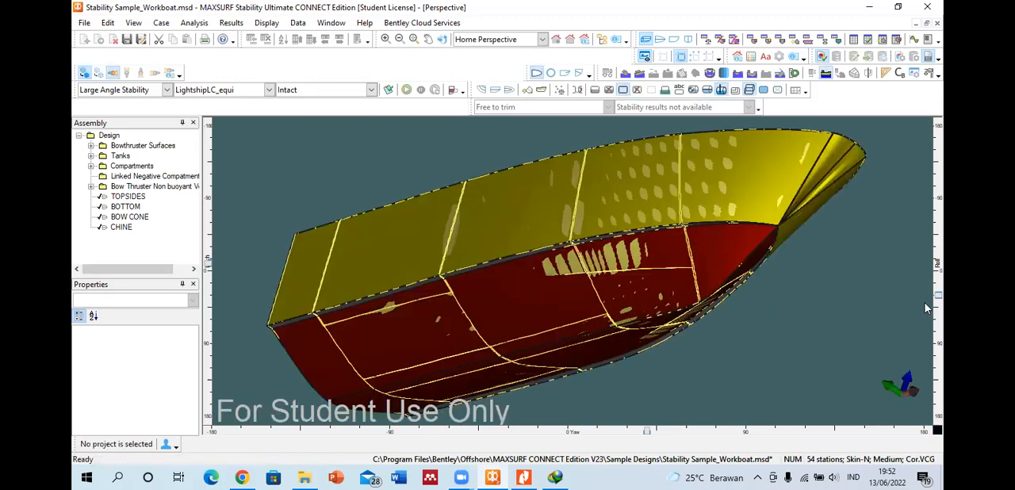
Step: Examine the workboat model and its hull divisions in the perspective view from above
left_click_drag(938, 296, 933, 222)
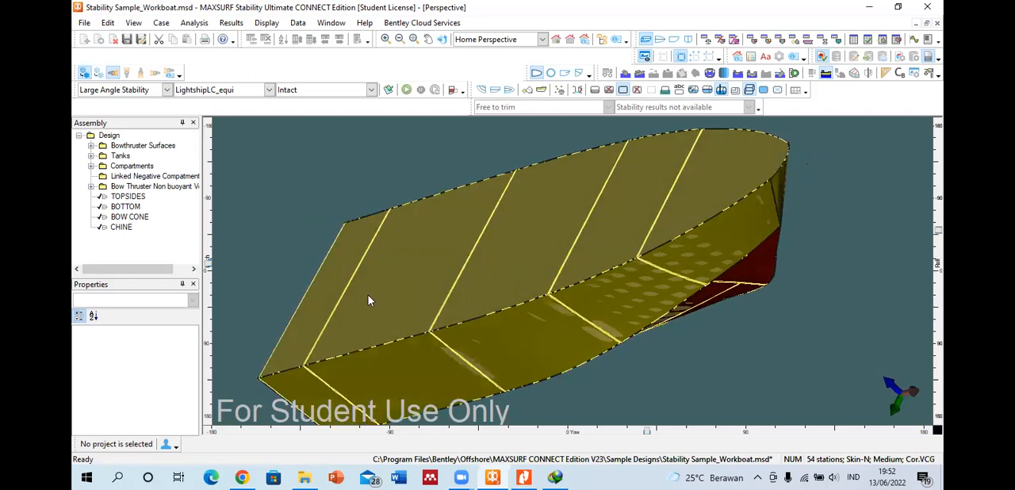
scroll(408, 297, "down", 4)
mouse_move(669, 414)
left_mouse_down()
mouse_move(698, 418)
mouse_move(740, 404)
left_mouse_up()
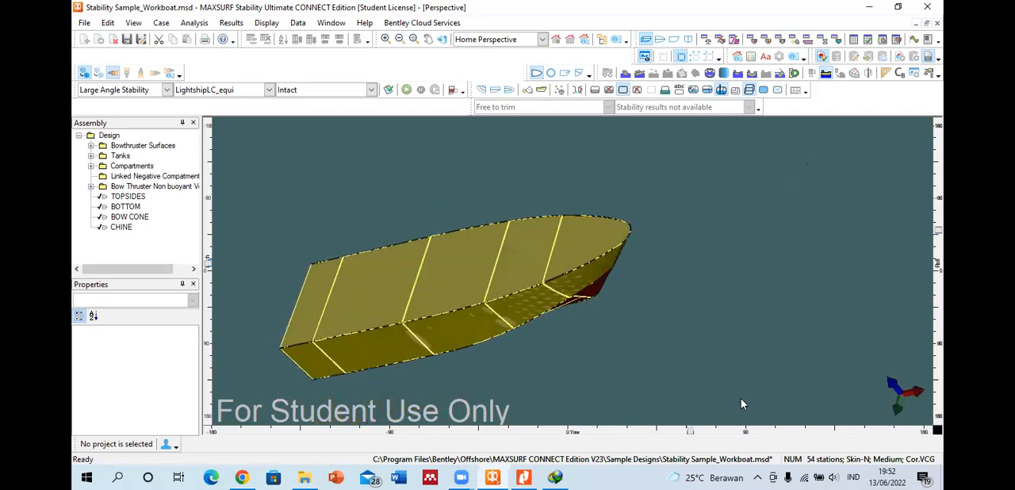
left_click(424, 308)
left_click(395, 307)
left_click(523, 279)
left_click(599, 256)
left_click(383, 292)
left_click(341, 309)
left_click(464, 282)
left_click(611, 257)
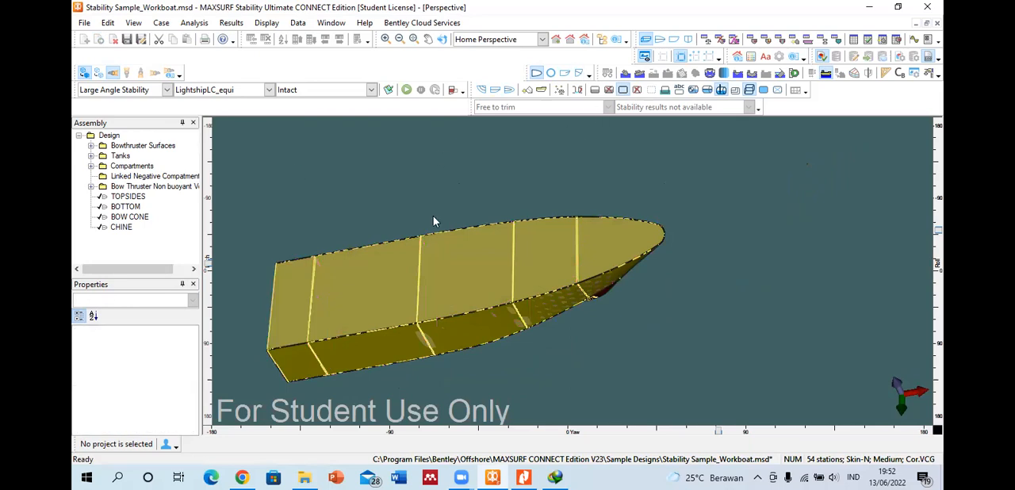
Step: Display the loadcase table and review the FW PS and FW SB tank quantities in the Departure loadcase
left_click(705, 40)
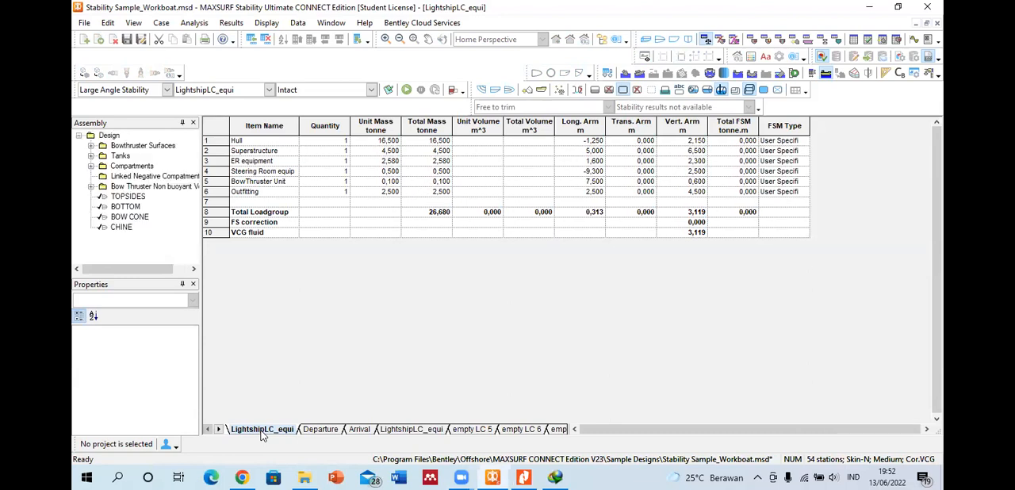
left_click(319, 429)
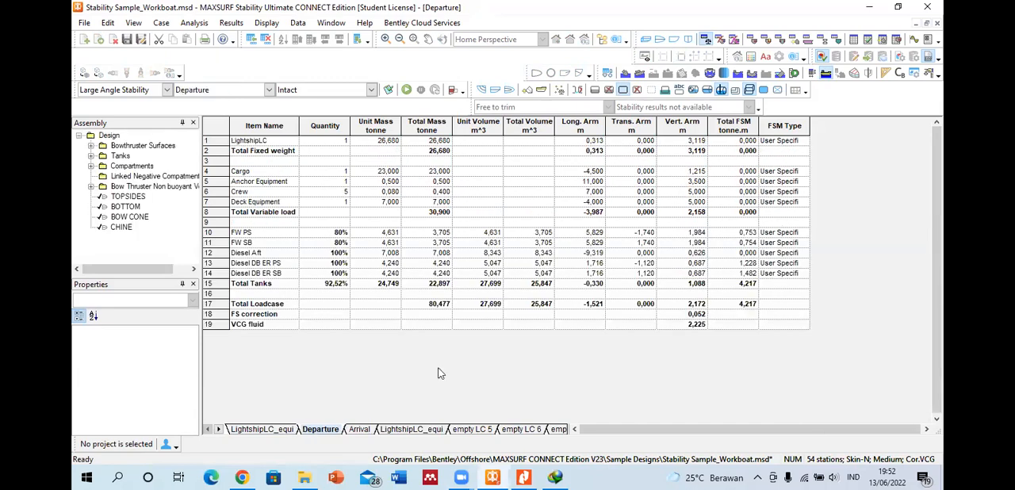
left_click(340, 232)
left_click(332, 238, "shift")
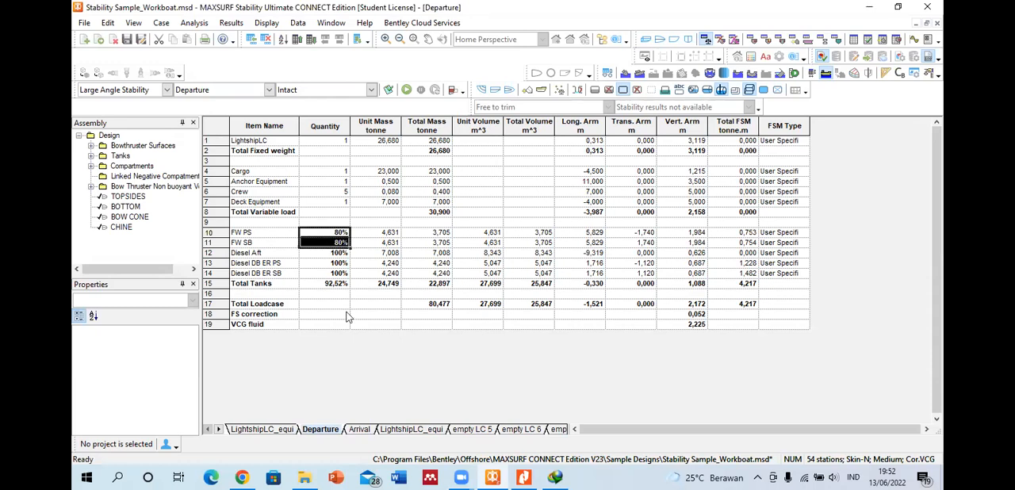
Step: Review the diesel and FW tank quantities in the Arrival loadcase, and display the LightshipLC_equi loadcase that follows it
left_click(358, 429)
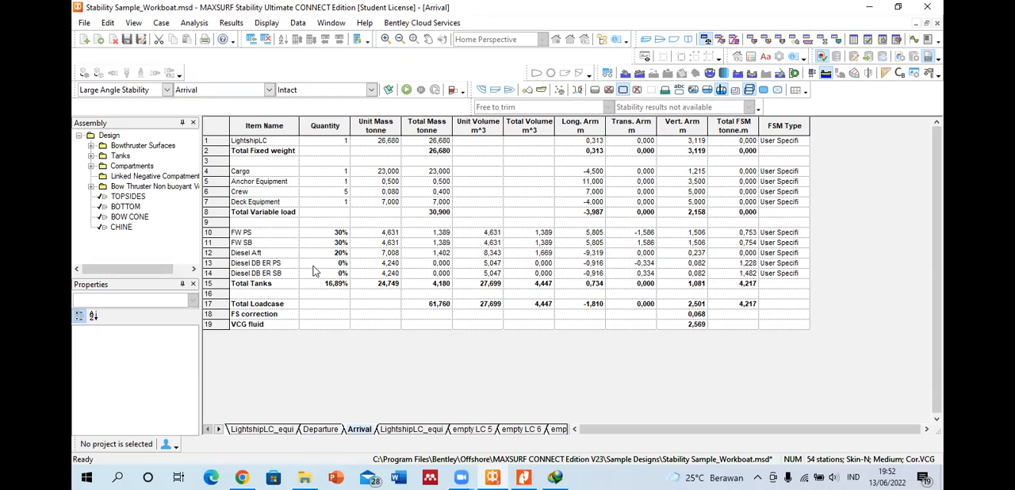
left_click_drag(316, 263, 316, 274)
left_click_drag(324, 233, 321, 247)
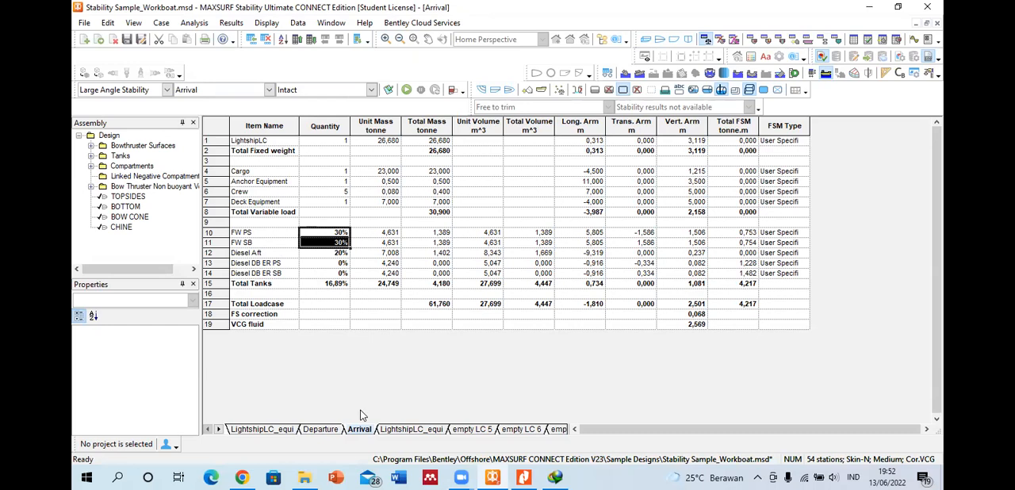
left_click(401, 430)
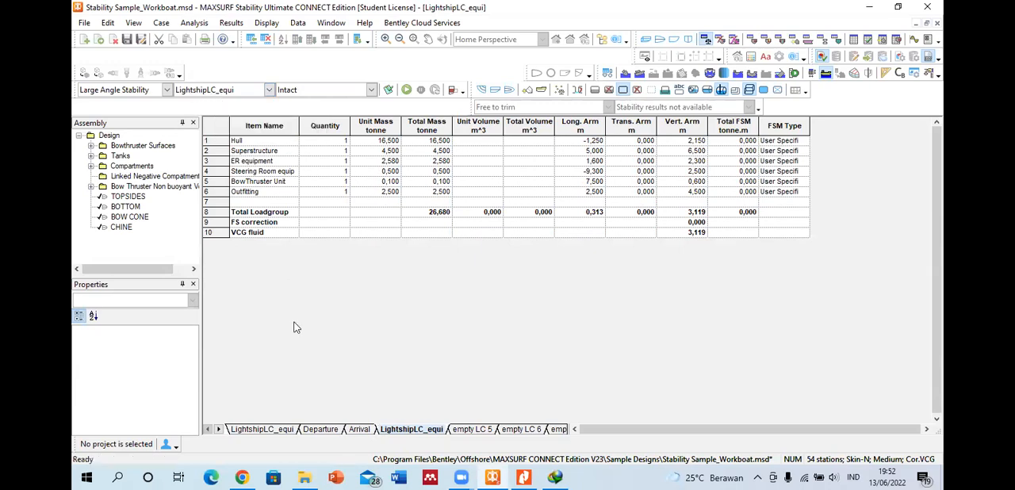
Step: Display the first LightshipLC_equi and empty LC 5 loadcases, and view the properties offered for adding a new loadcase
left_click(270, 429)
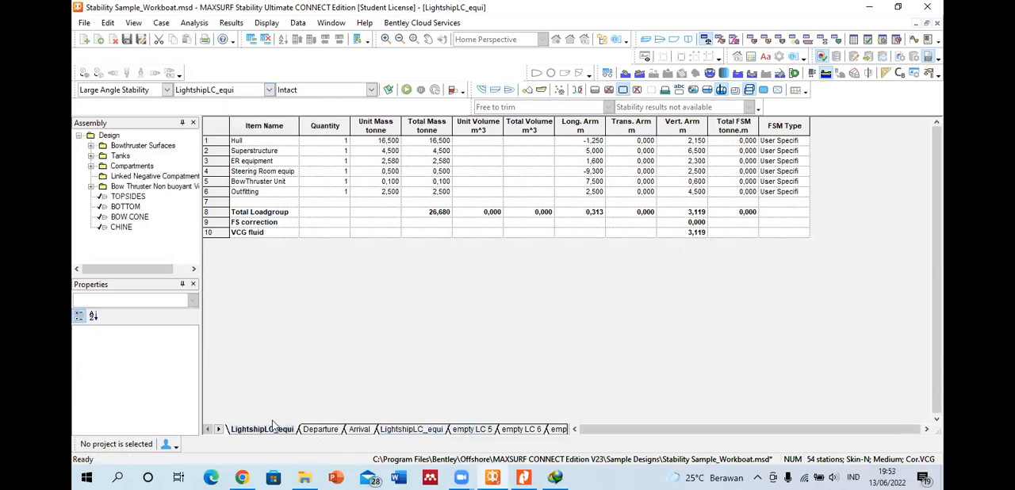
left_click(470, 429)
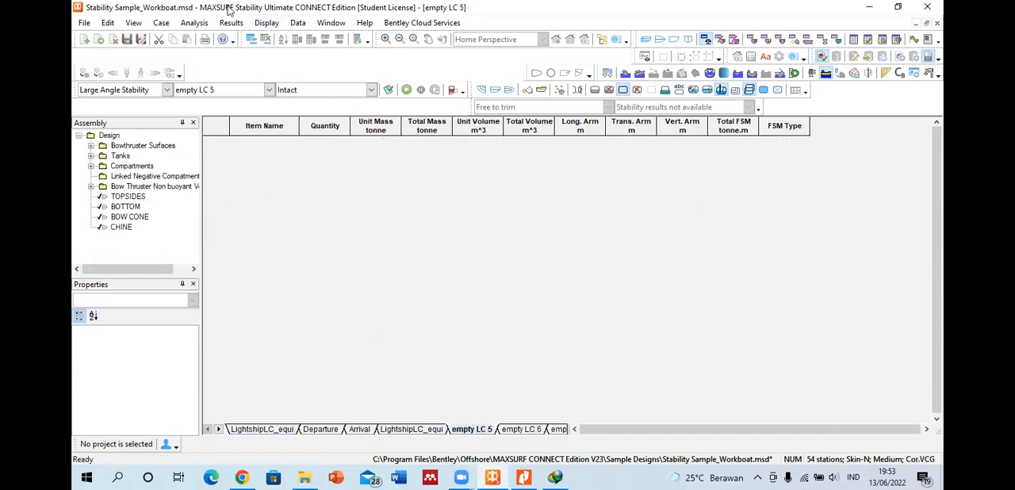
left_click(250, 40)
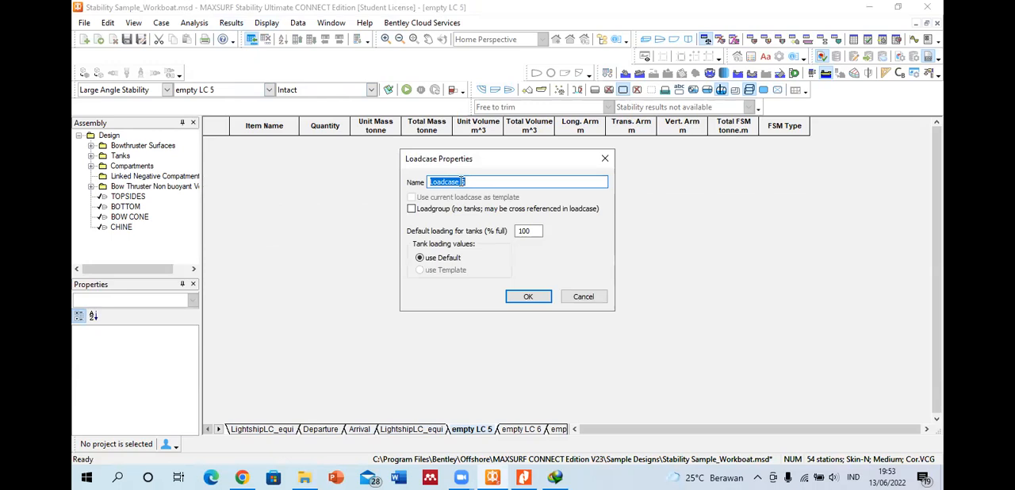
left_click(605, 159)
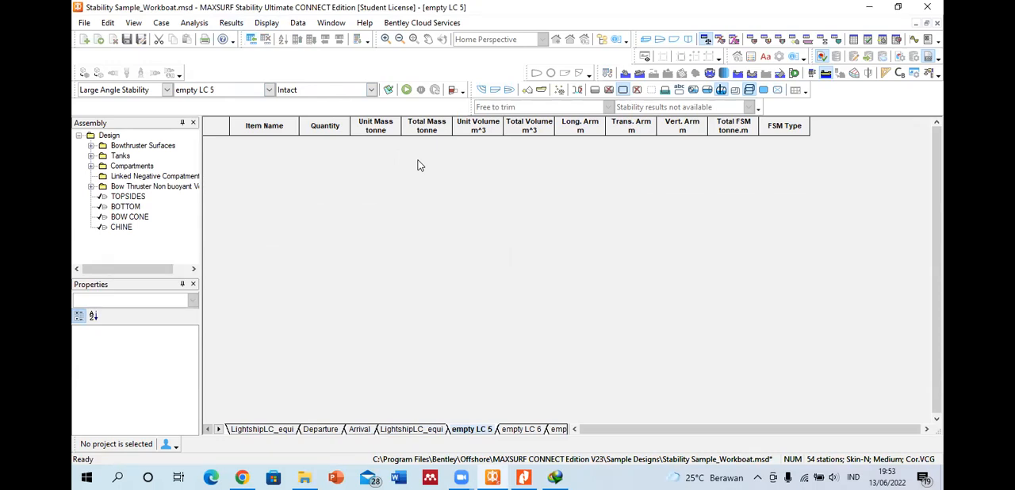
Step: Review the Departure loadcase's total mass and the free surface moment and quantity of the Diesel DB ER PS tank
left_click(339, 431)
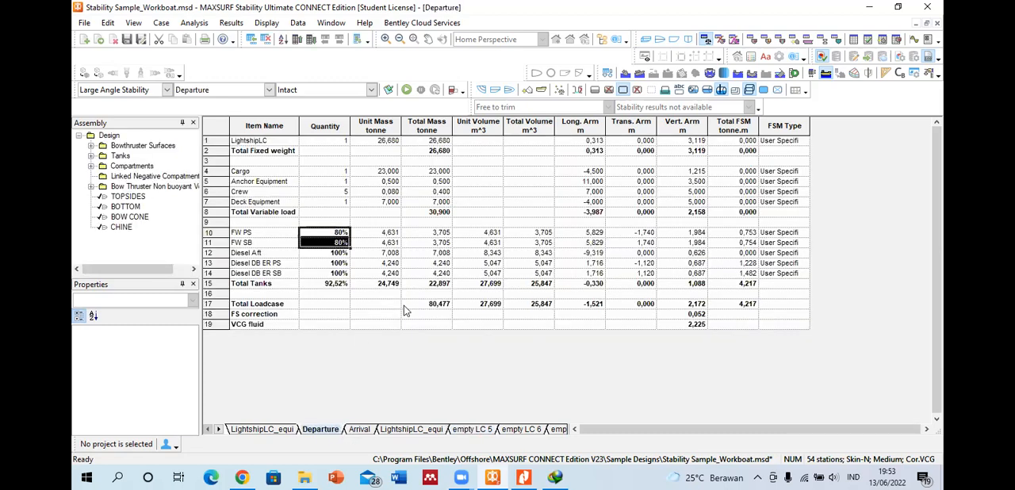
left_click(425, 305)
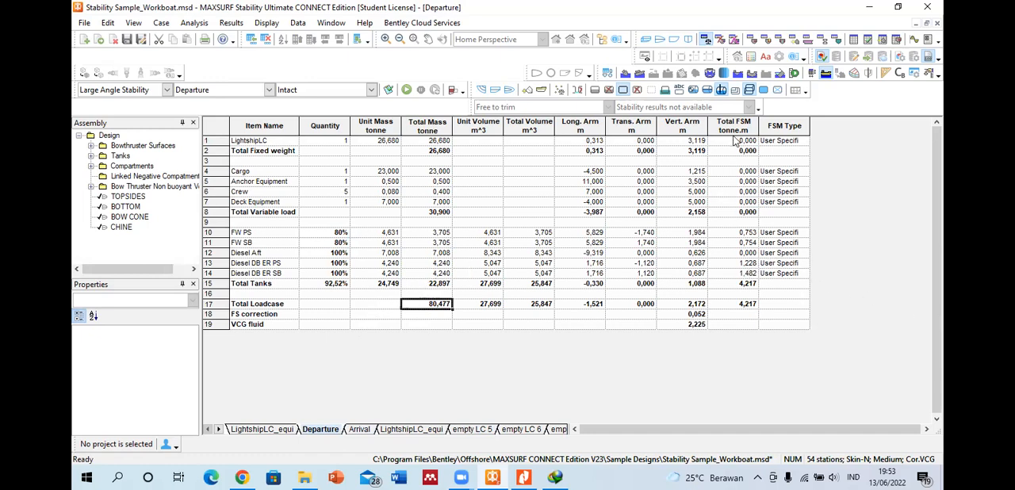
left_click(749, 266)
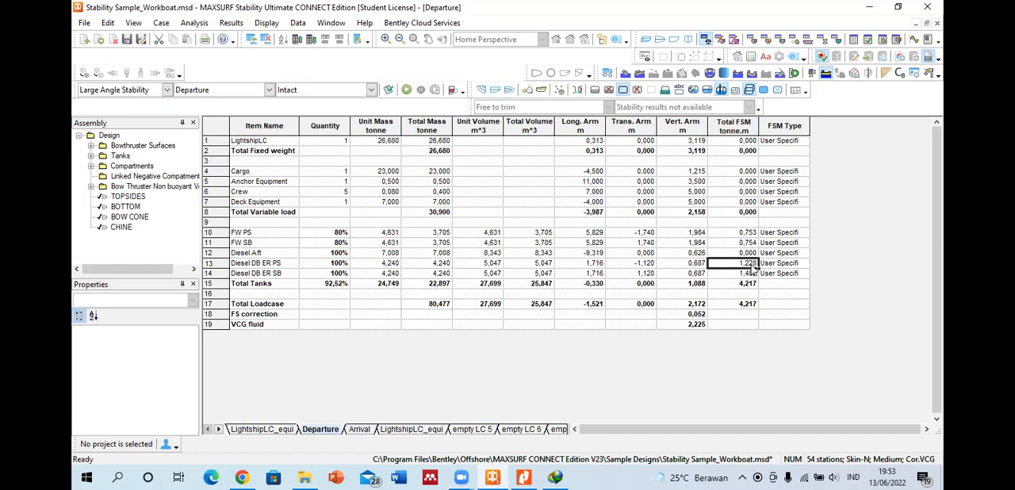
left_click(313, 266)
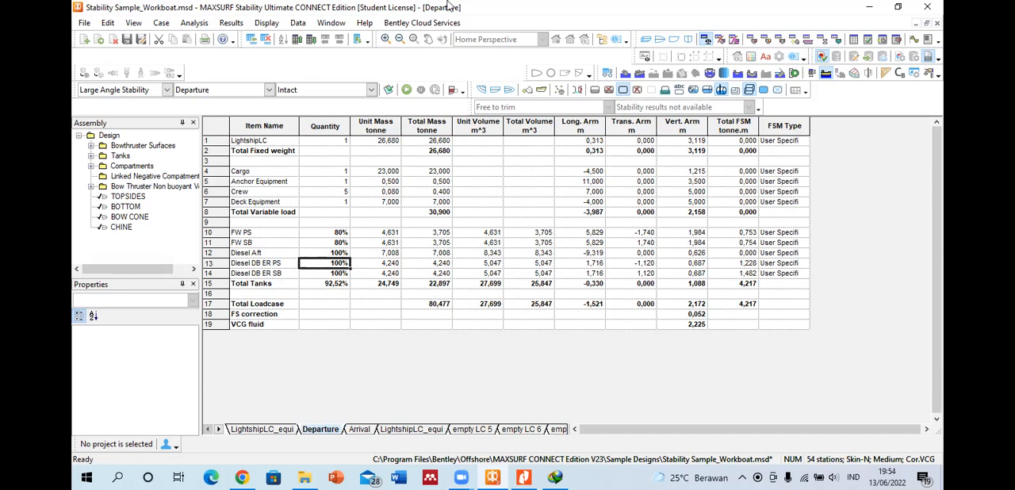
Step: View the FSM type options for the FW PS and Diesel DB ER SB tanks in the Departure loadcase
left_click(799, 234)
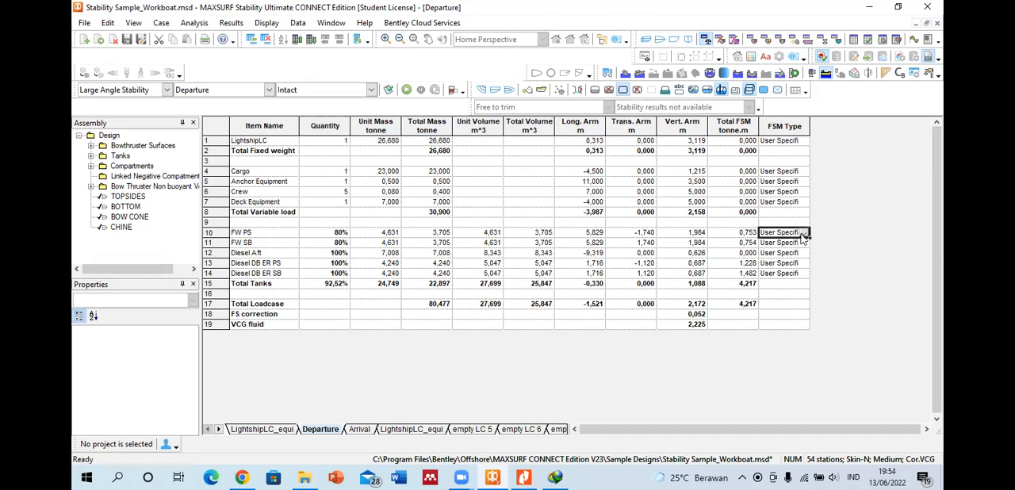
left_click(803, 233)
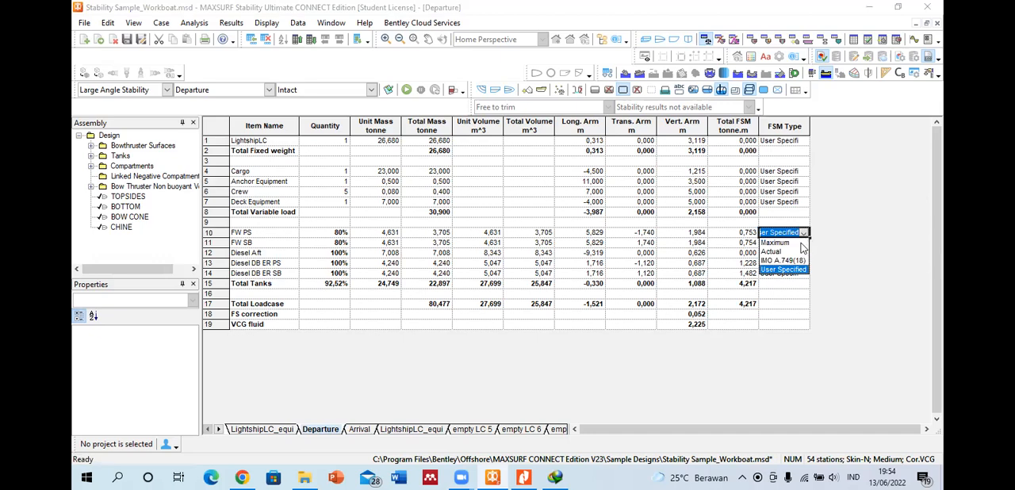
left_click(742, 235)
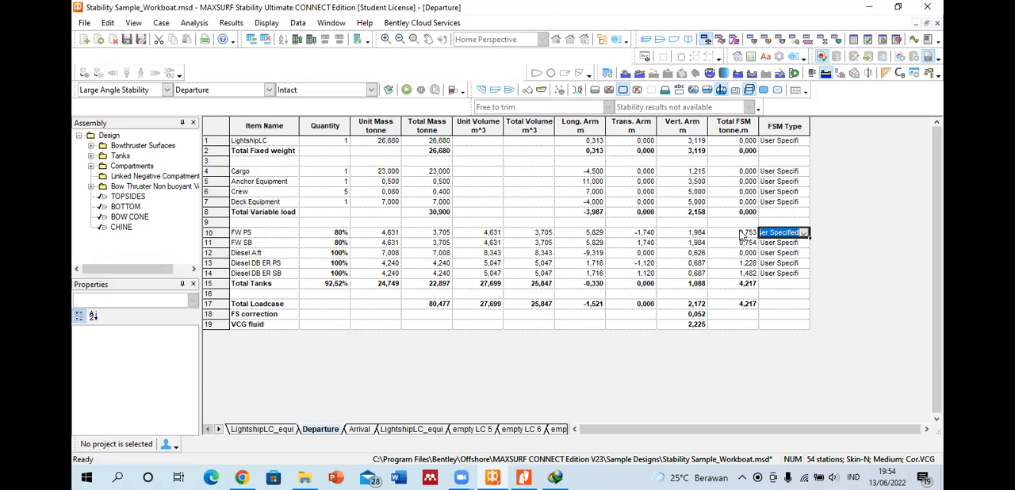
left_click(803, 275)
left_click(803, 274)
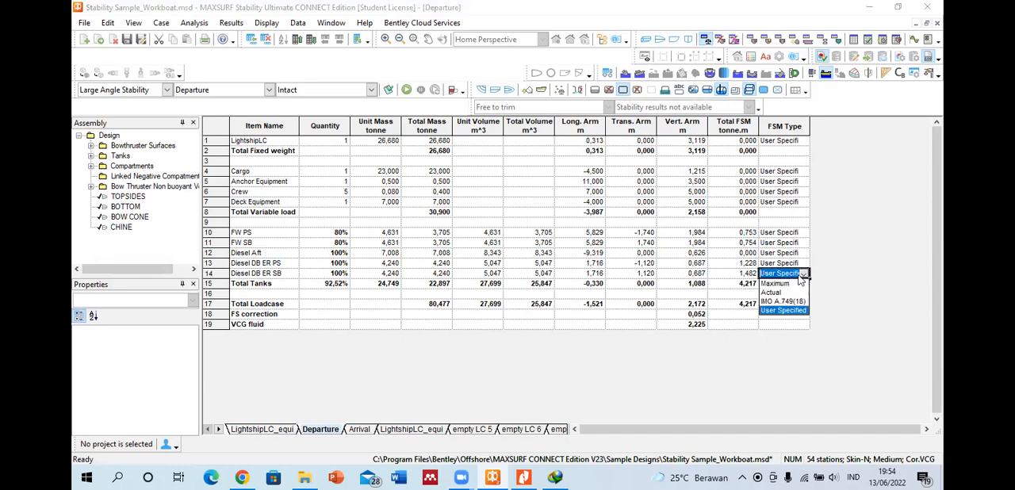
left_click(834, 316)
Step: Set the Total FSM of the Diesel DB ER SB, Diesel DB ER PS and Diesel Aft tanks to 0 in the Departure loadcase
left_click(736, 278)
type("0")
left_click(737, 264)
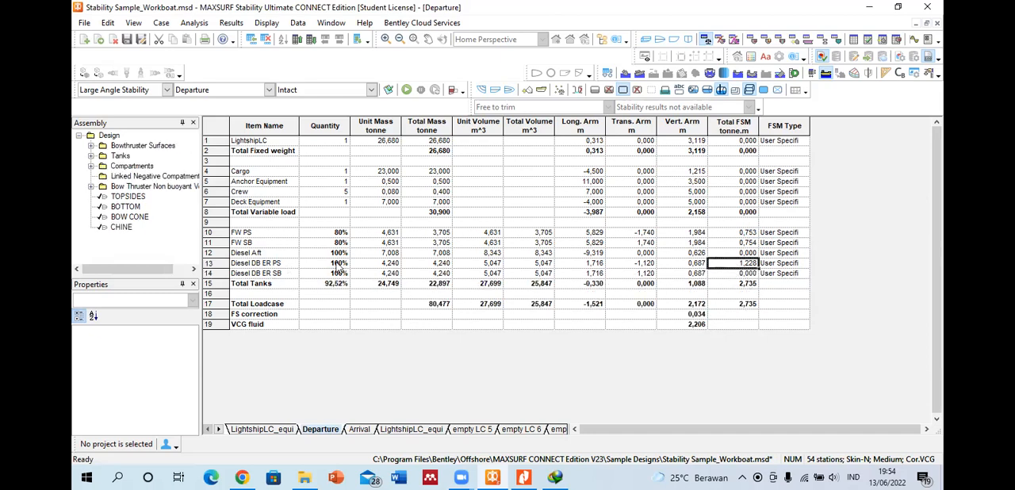
type("0")
key("Up")
type("0")
key("Up")
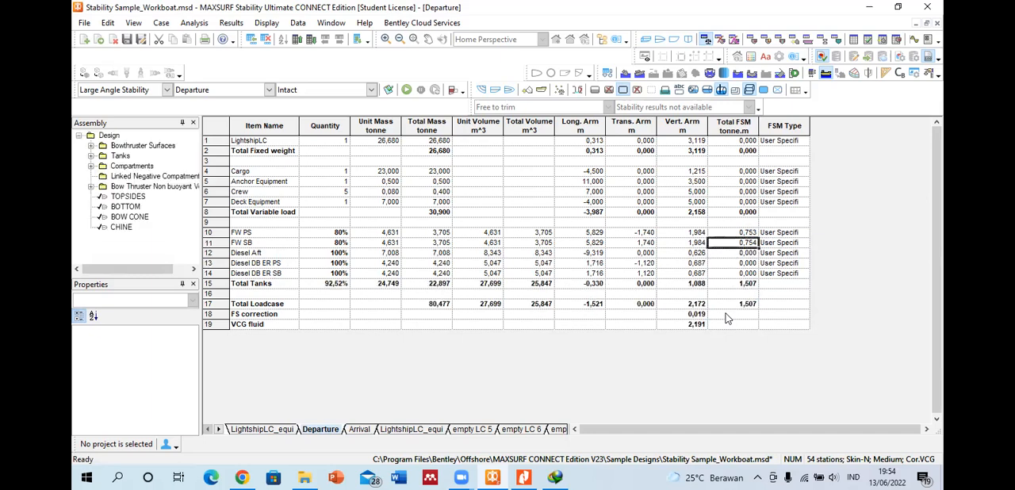
Step: Compare the IMO A.749(18), Actual and Maximum FSM types for the FW PS tank, and set it to IMO A.749(18)
left_click(212, 233)
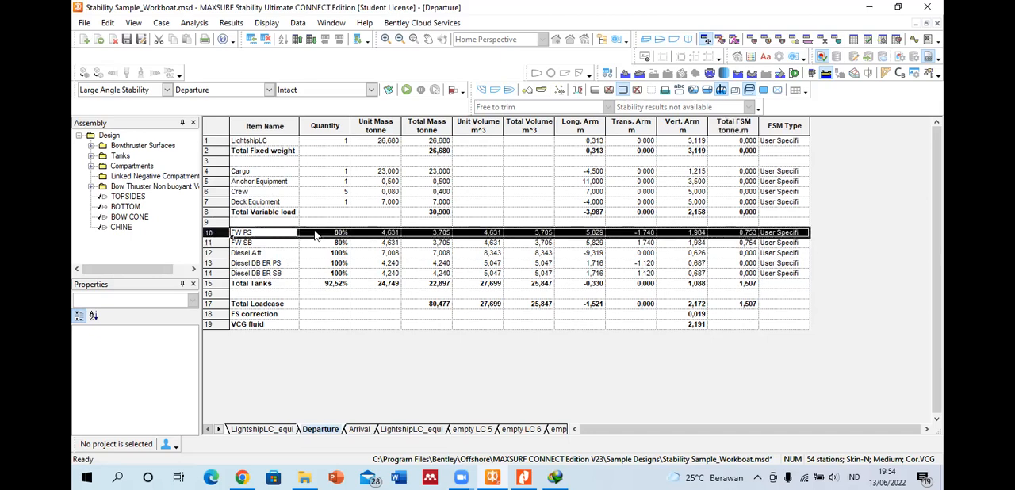
left_click(810, 238)
left_click(804, 234)
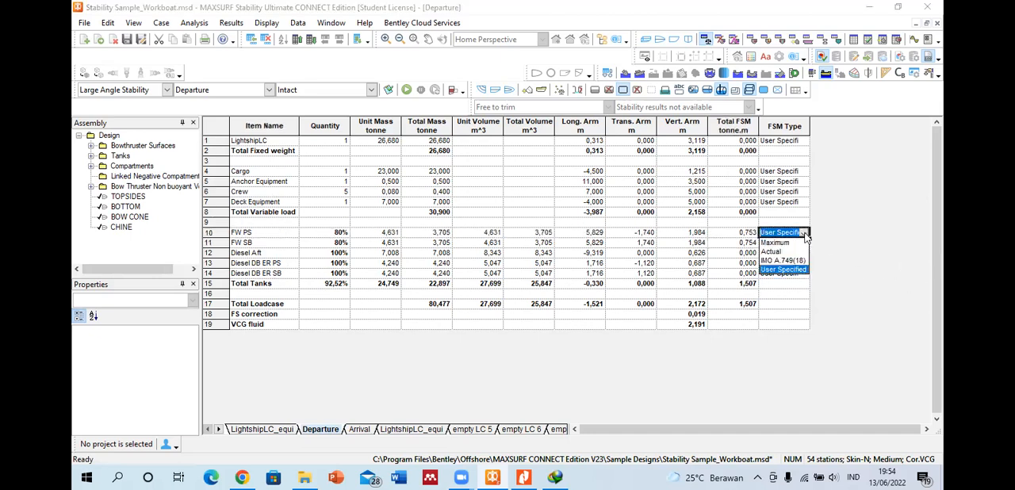
left_click(787, 261)
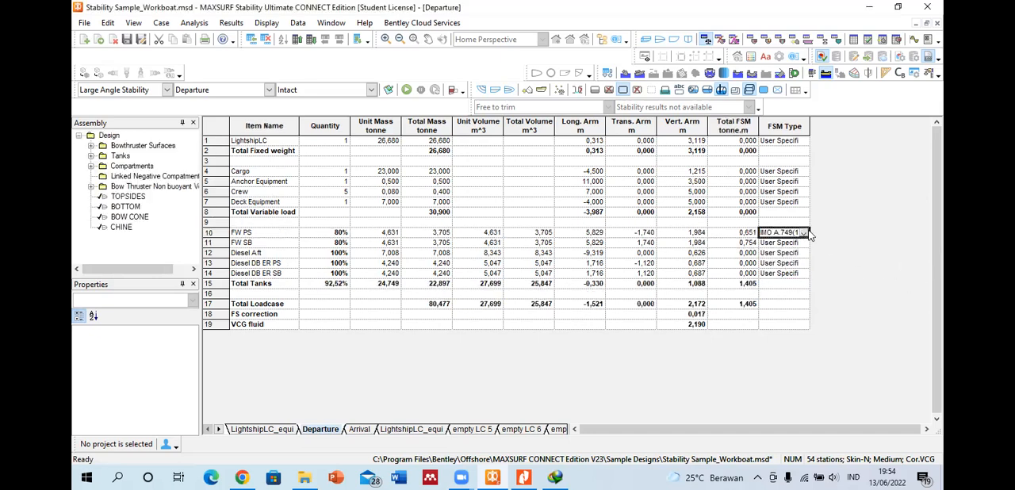
left_click(804, 232)
left_click(781, 252)
left_click(803, 232)
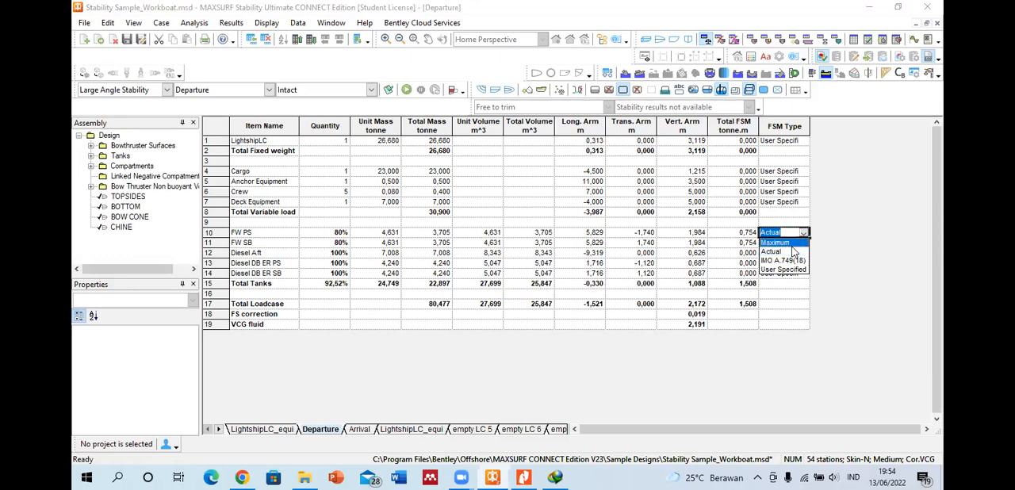
left_click(791, 246)
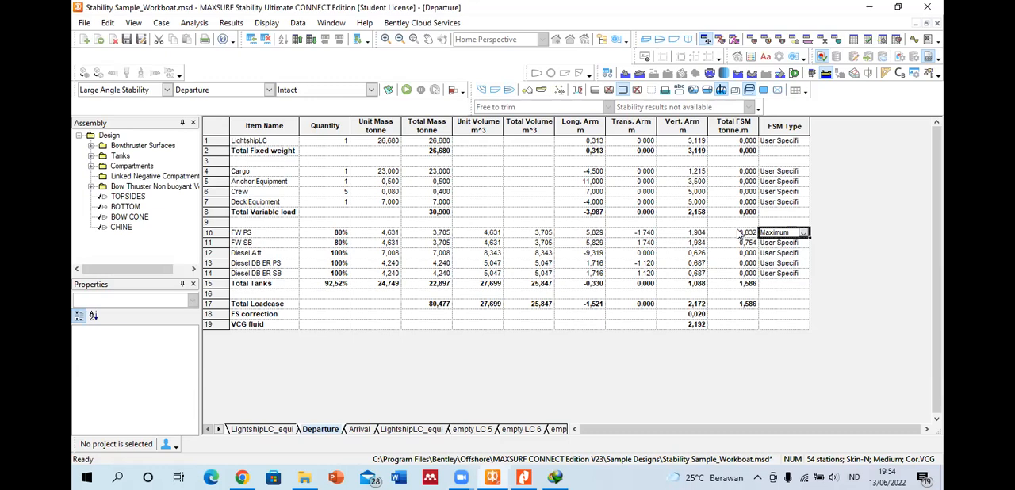
left_click(804, 233)
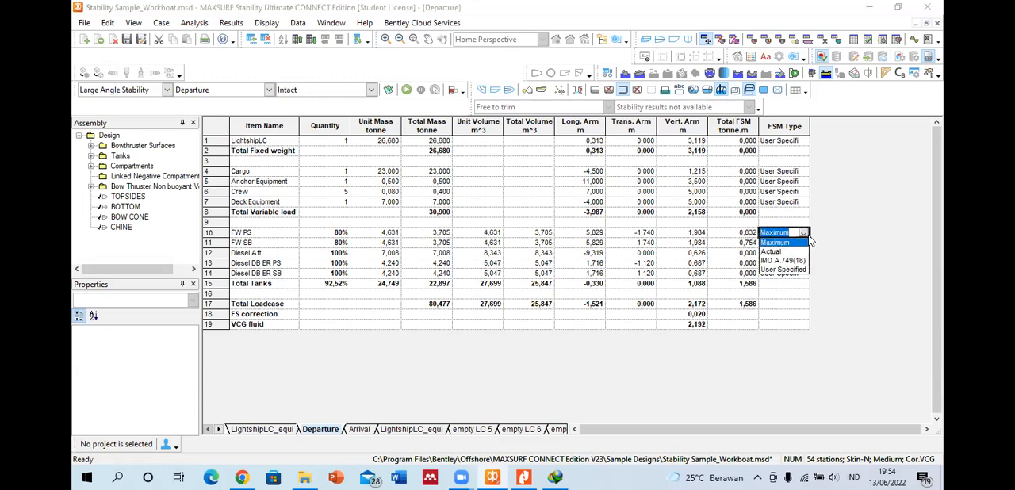
left_click(773, 260)
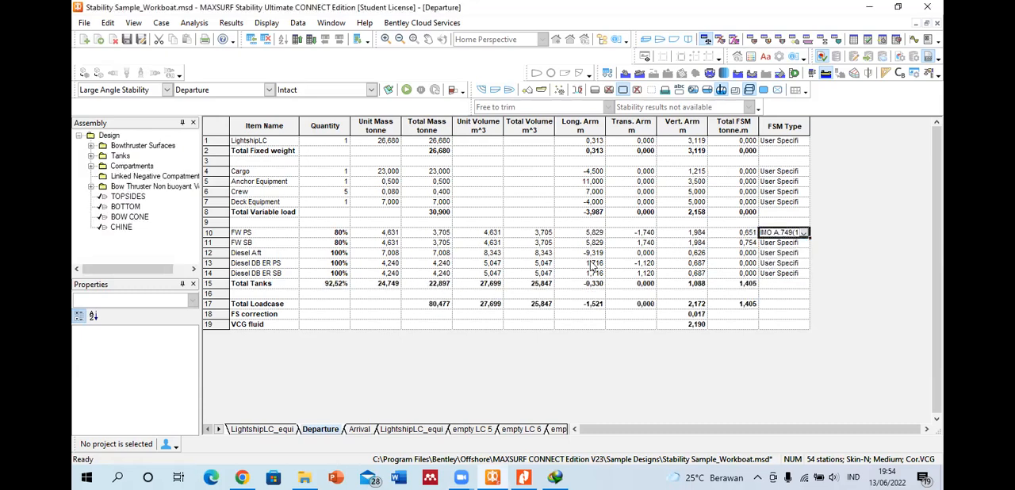
left_click(563, 211)
left_click(747, 235)
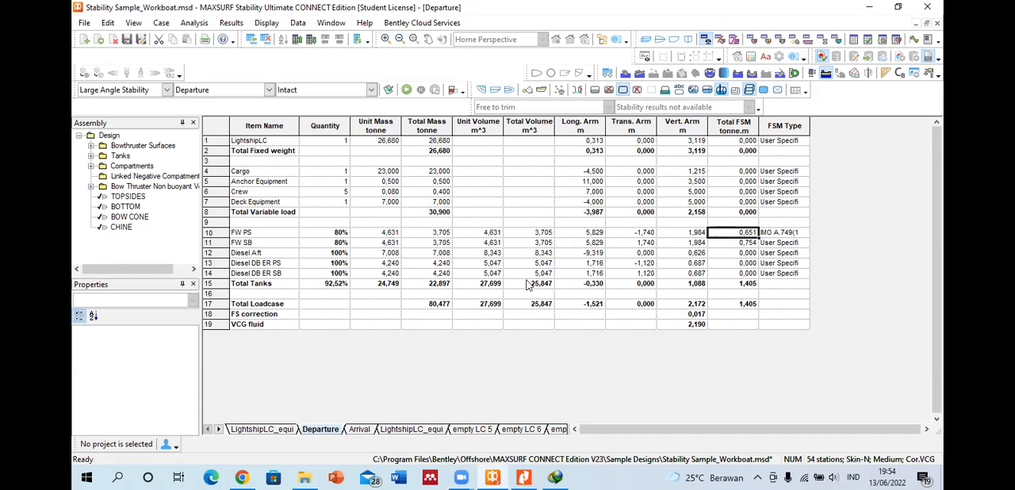
Step: Examine how blank rows separate the fixed weight, variable load and tank groups in the Departure loadcase
left_click(357, 163)
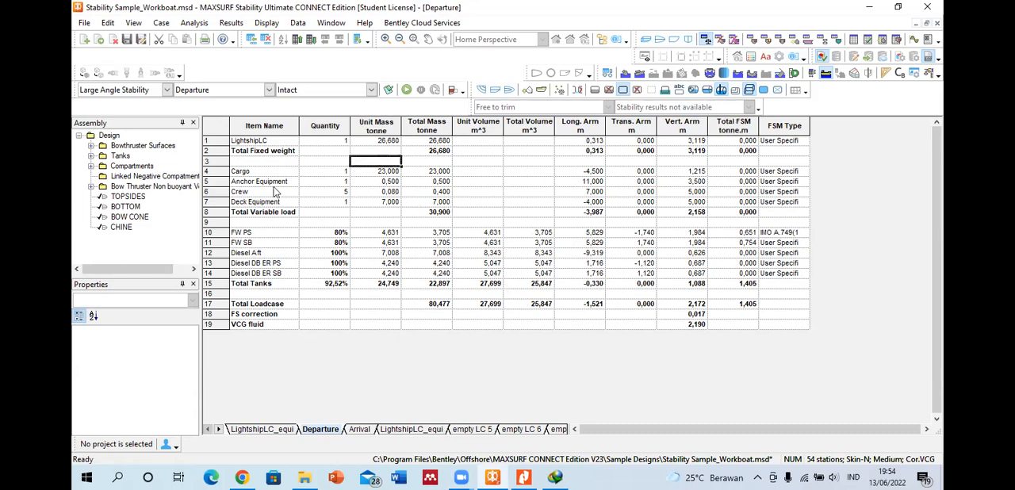
left_click(387, 225)
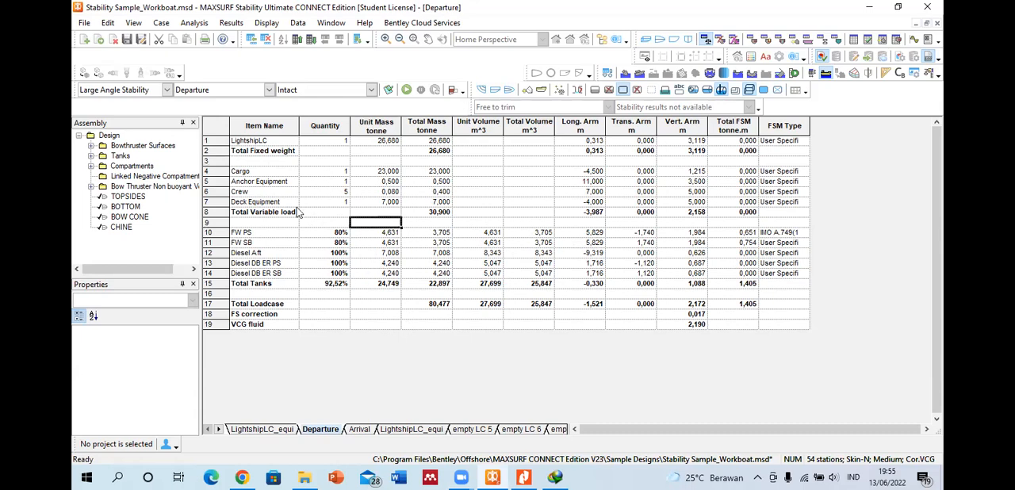
left_click(251, 141)
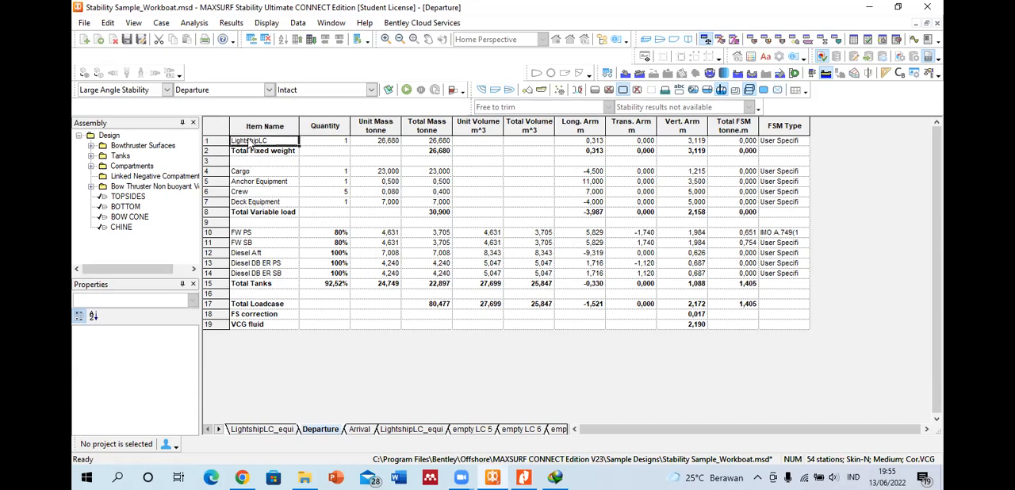
left_click(253, 180)
left_click(259, 141)
left_click(252, 150)
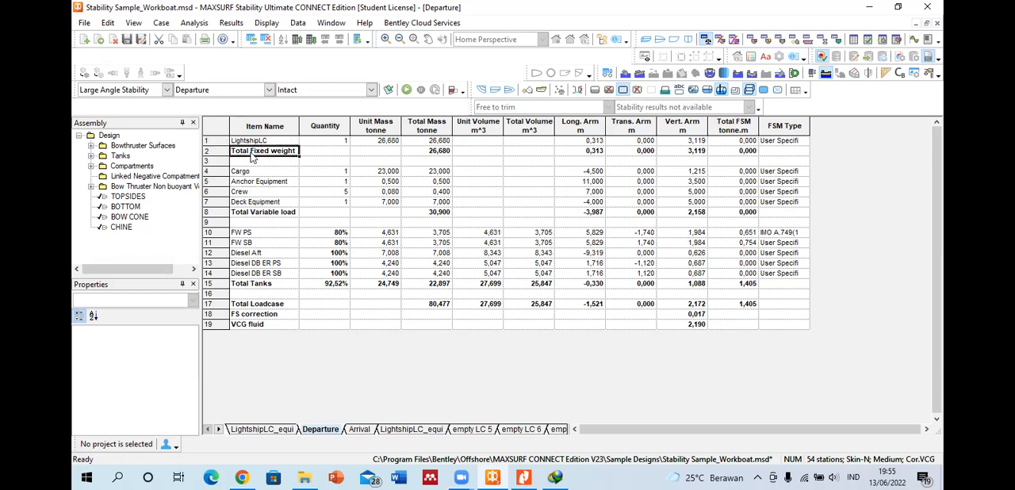
left_click(250, 171)
left_click(253, 191)
left_click(254, 202)
left_click(255, 211)
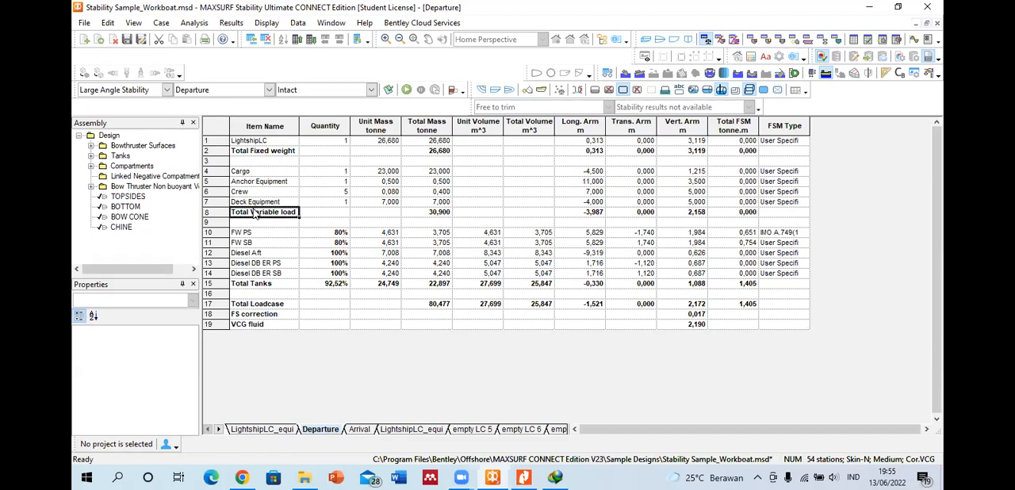
left_click(272, 162)
left_click(216, 157)
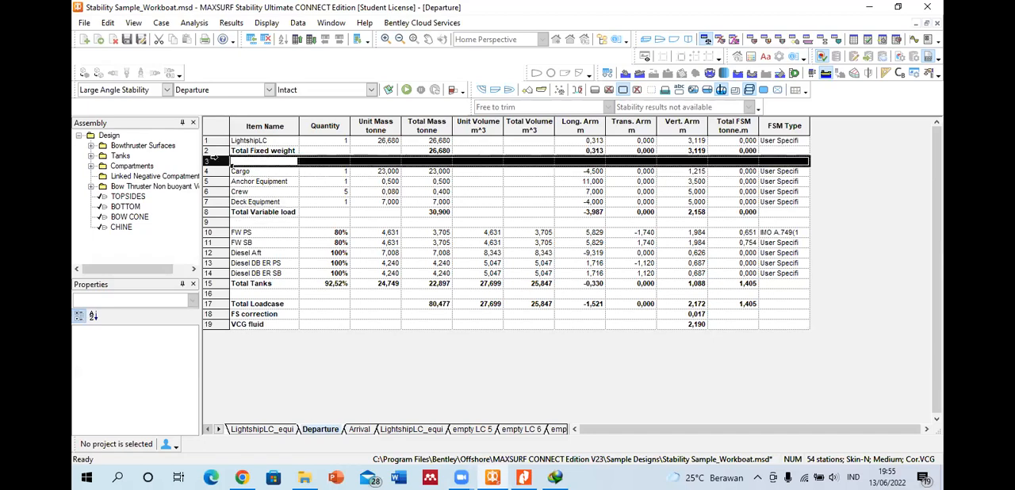
left_click(215, 222)
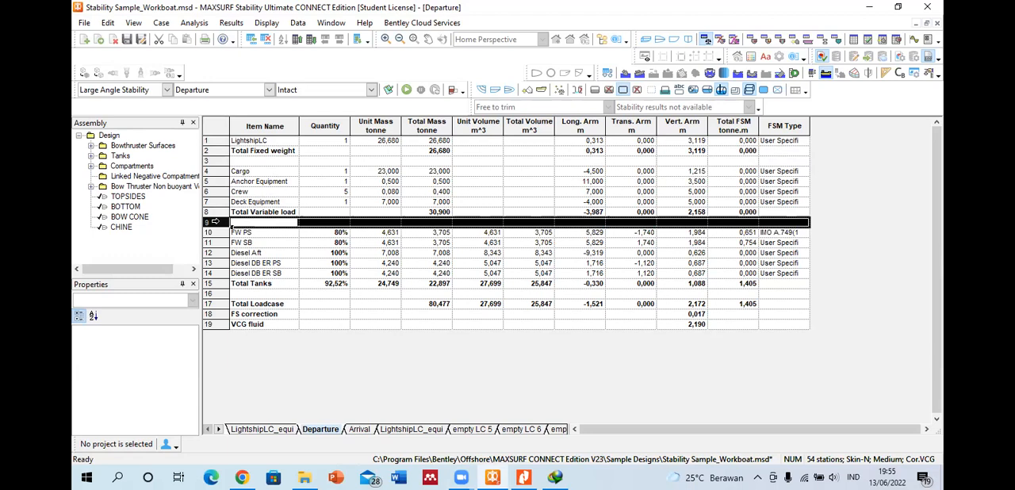
Step: Close the Departure loadcase and the Stability Sample_Workboat design without saving changes
left_click(113, 41)
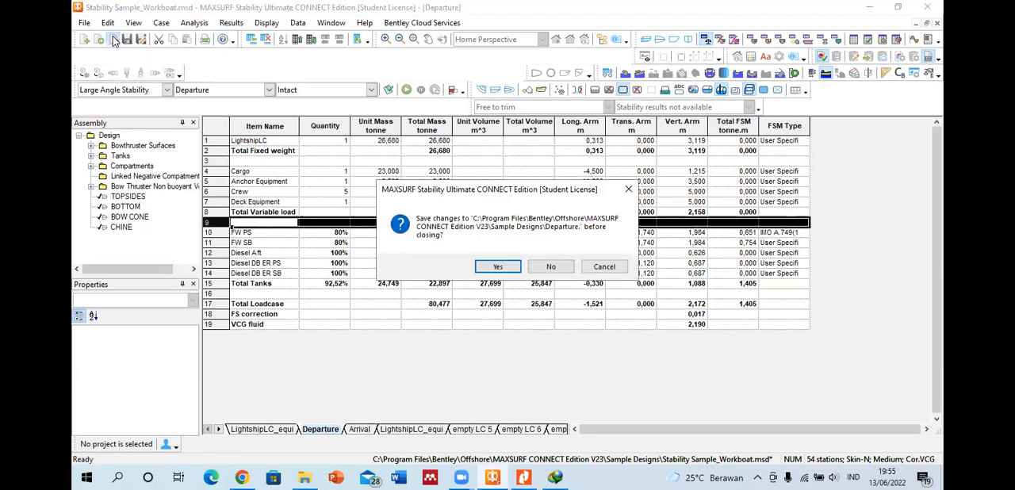
left_click(546, 267)
left_click(646, 40)
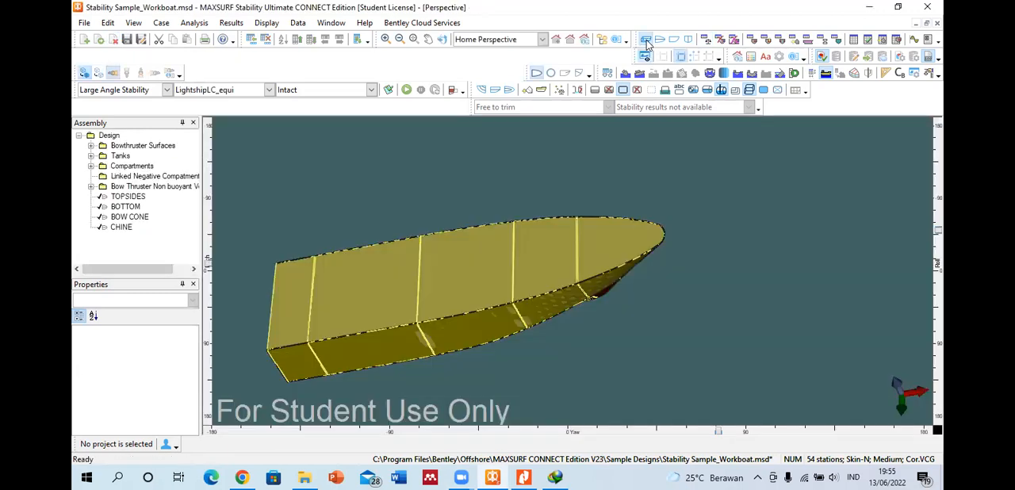
left_click(114, 40)
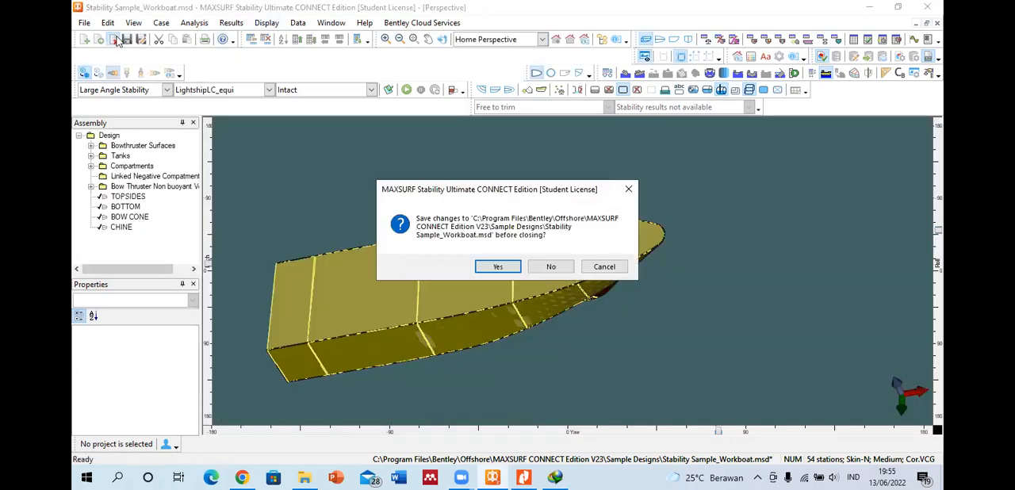
left_click(550, 270)
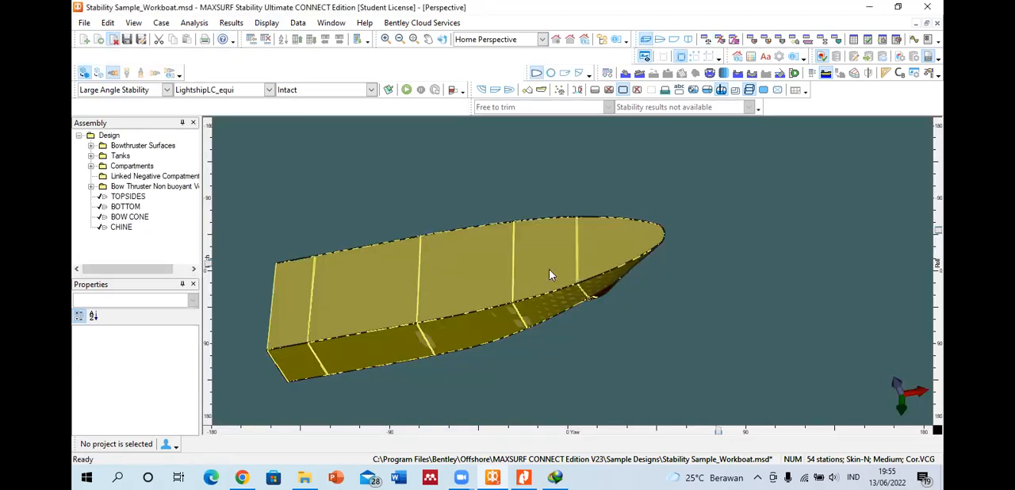
Step: Open the amel.msd design from Documents, reading its existing data and sections without updating the geometry
left_click(100, 41)
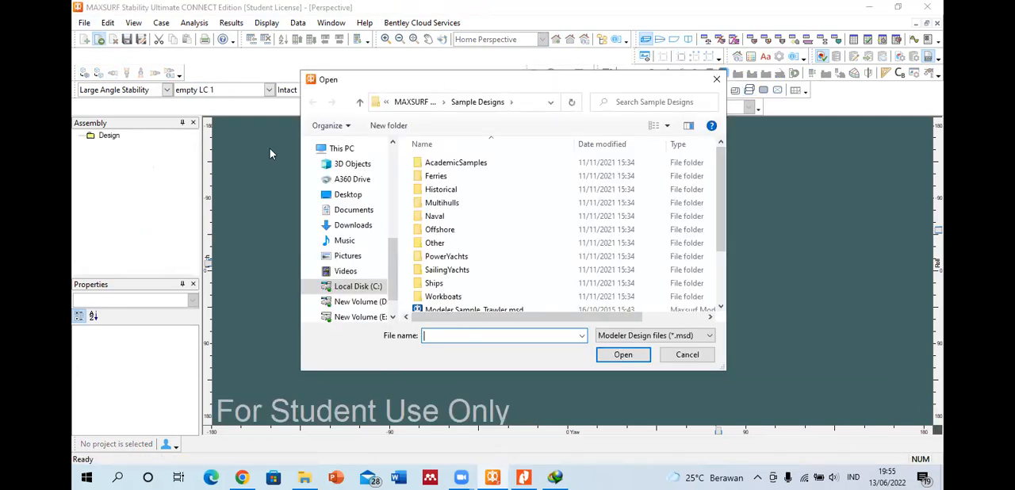
left_click(354, 209)
scroll(434, 229, "down", 5)
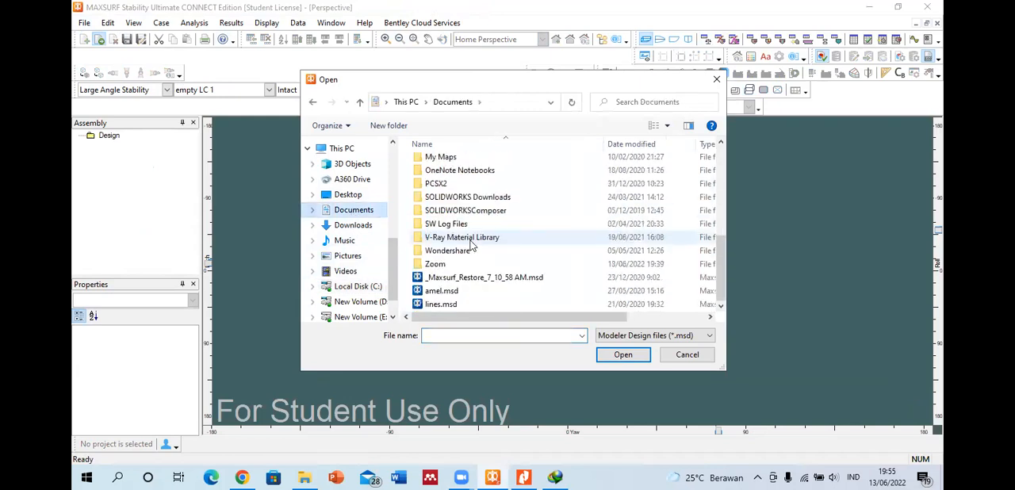
left_click(499, 292)
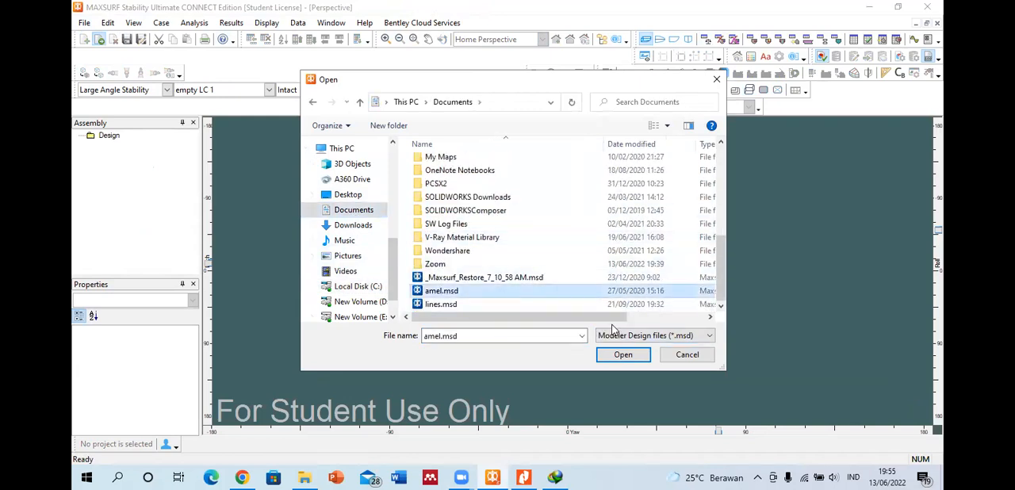
left_click(627, 358)
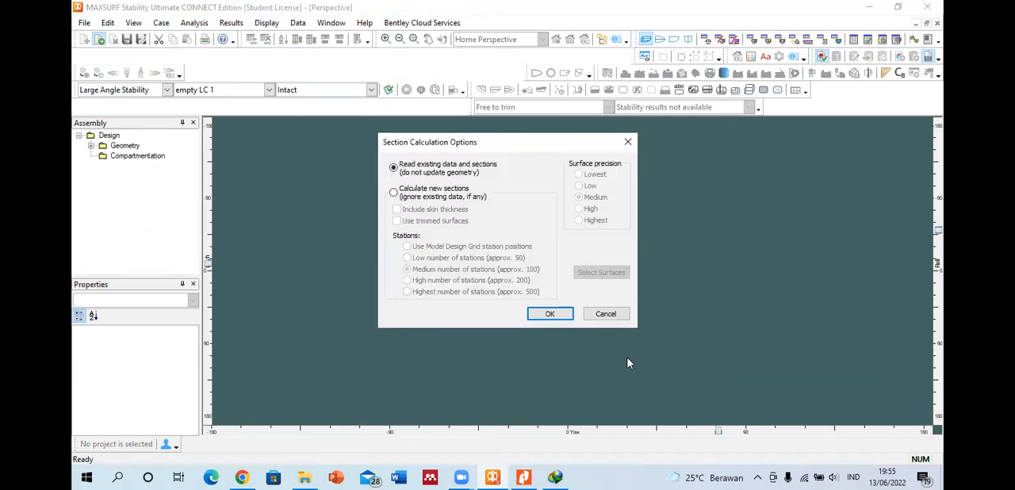
left_click(555, 314)
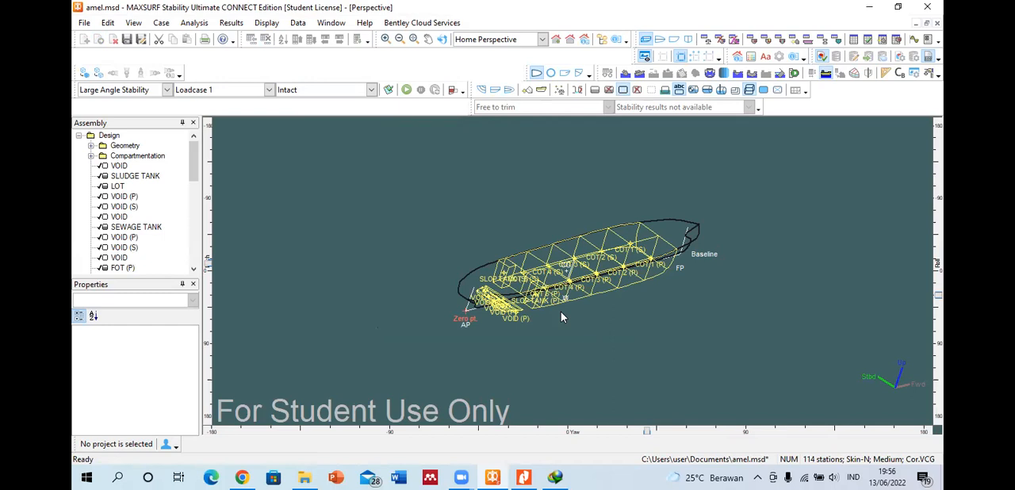
Step: View the hull in profile and body plan, and review the tanks and compartments in the Room Definition table
left_click(674, 40)
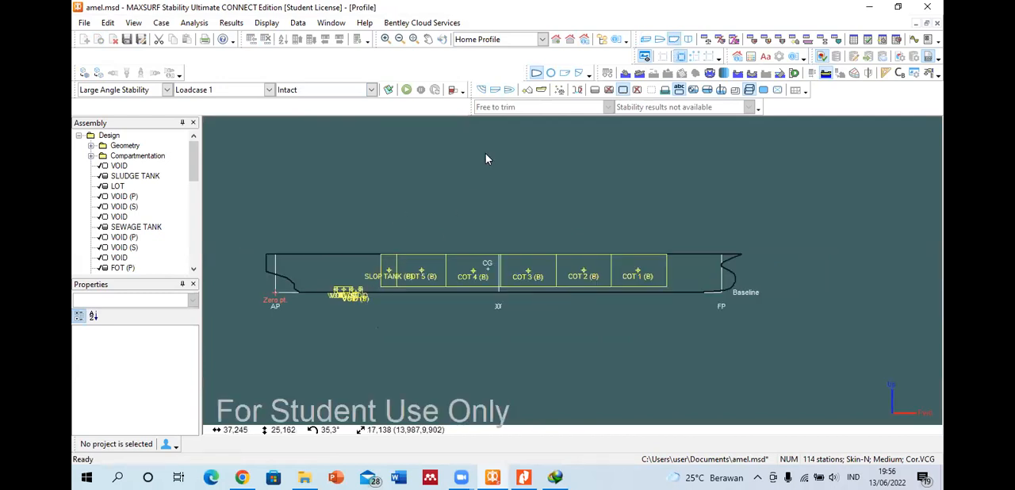
left_click(687, 38)
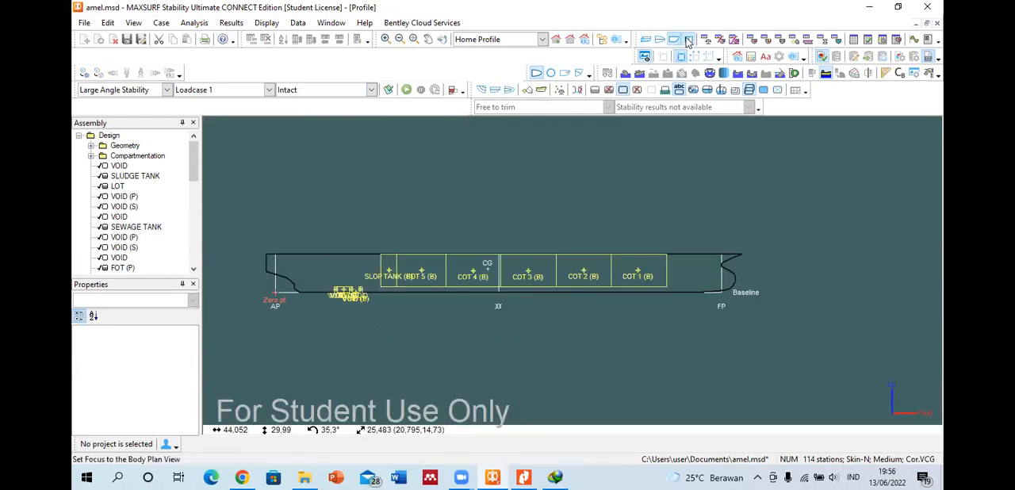
left_click(752, 39)
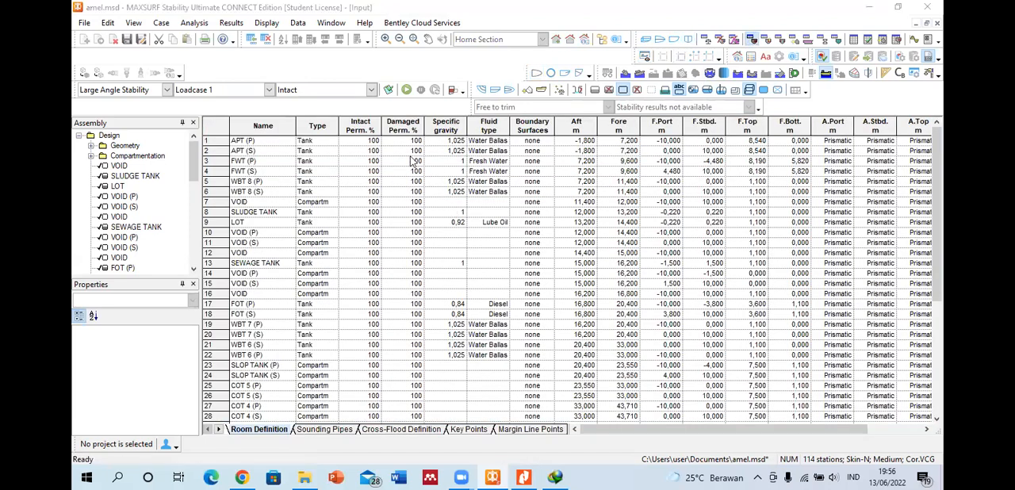
scroll(347, 241, "down", 6)
scroll(276, 245, "up", 6)
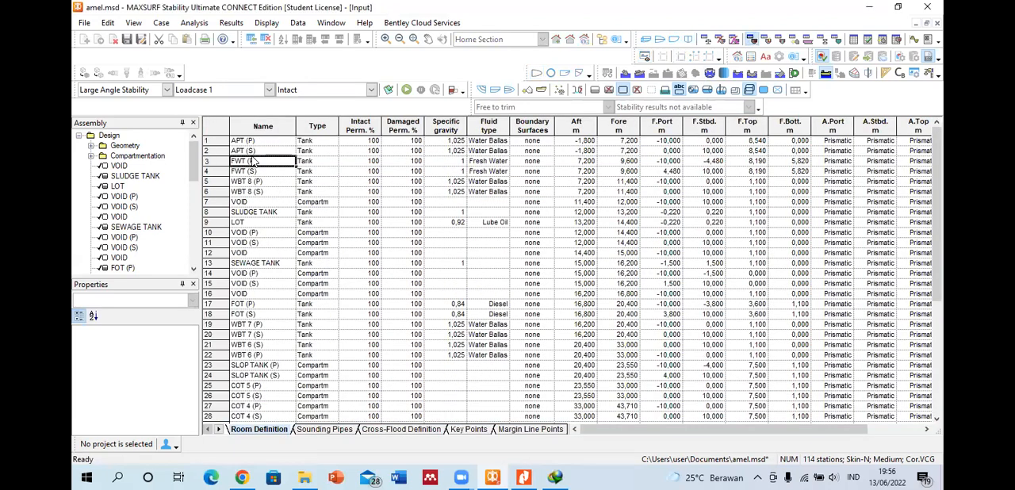
scroll(278, 238, "down", 6)
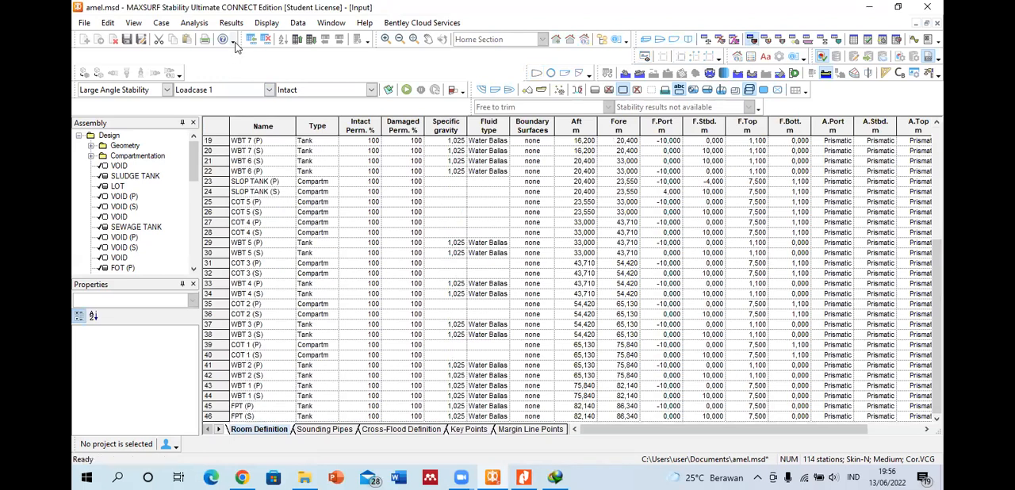
Step: Switch the active loadcase to Loadcase 2, Loadcase 5 and empty LC 6, and return to Loadcase 1
left_click(264, 90)
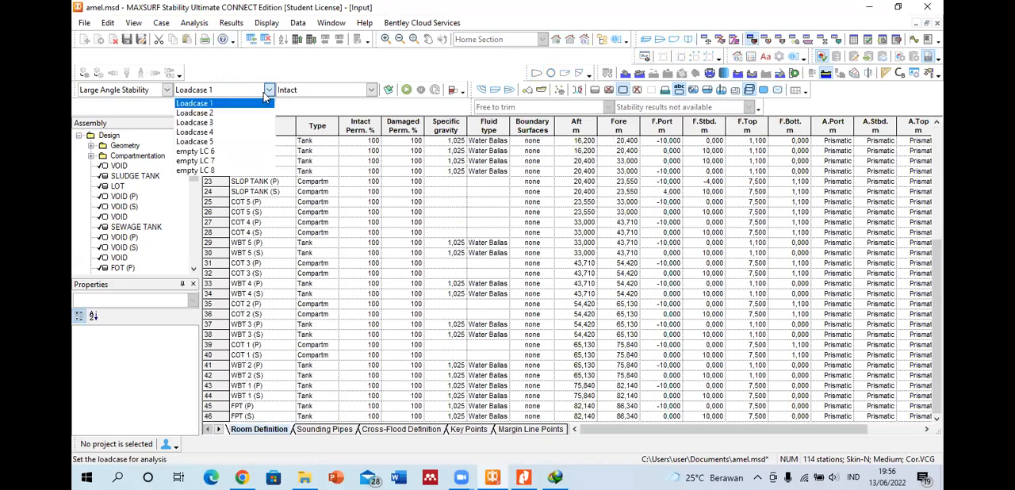
left_click(229, 113)
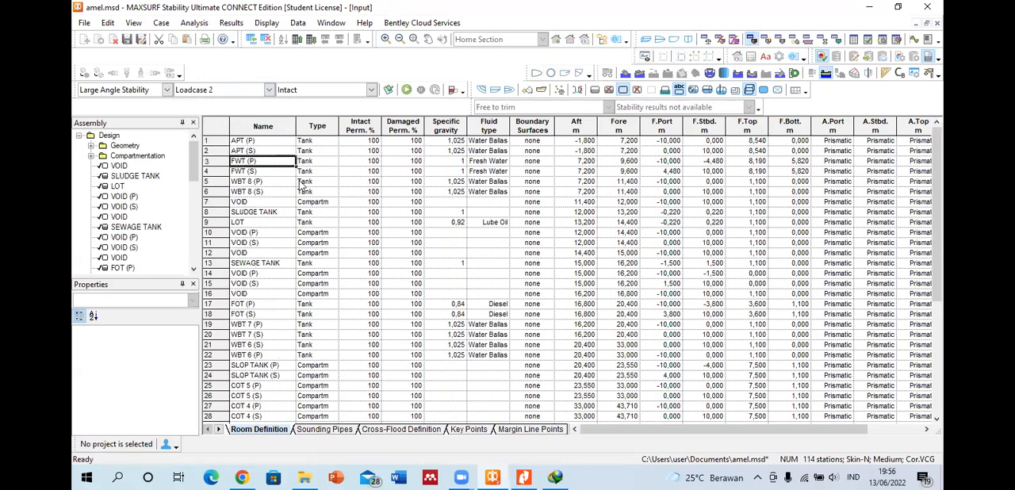
left_click(269, 89)
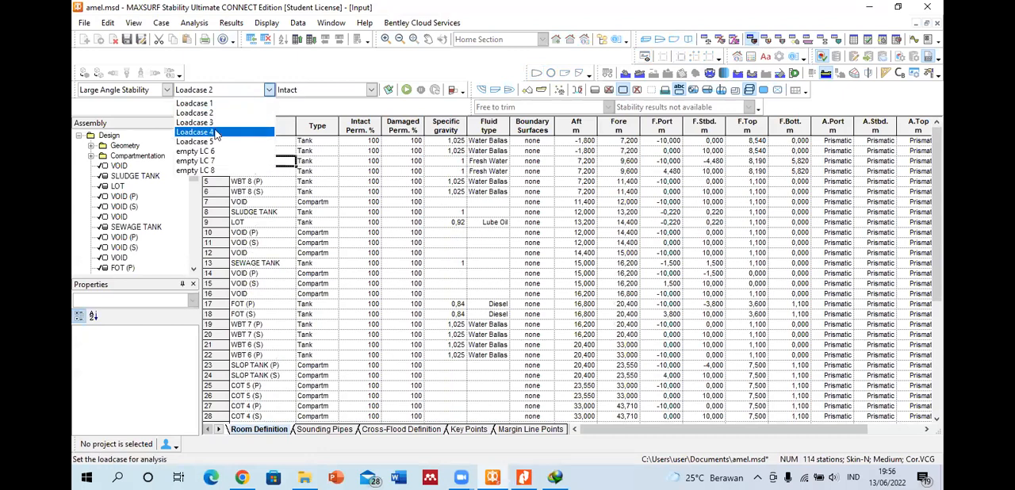
left_click(212, 141)
left_click(269, 90)
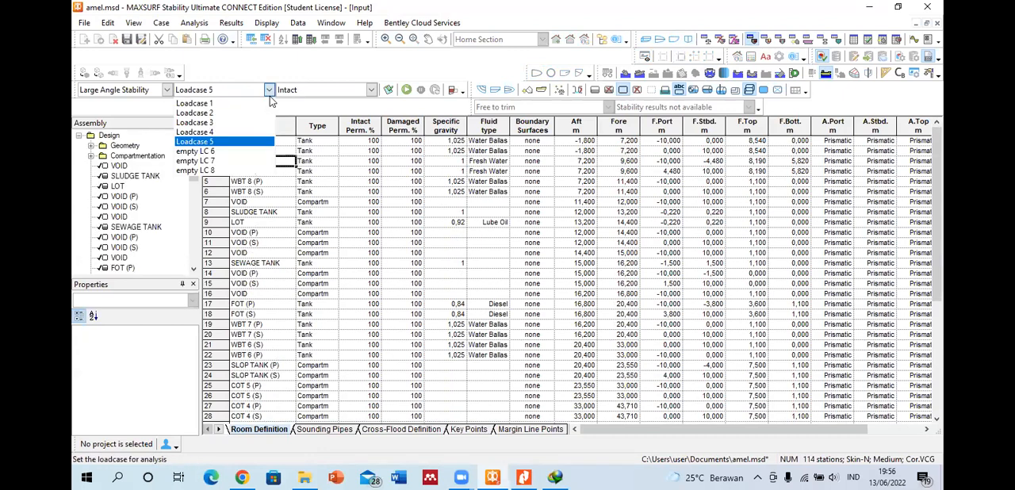
left_click(195, 152)
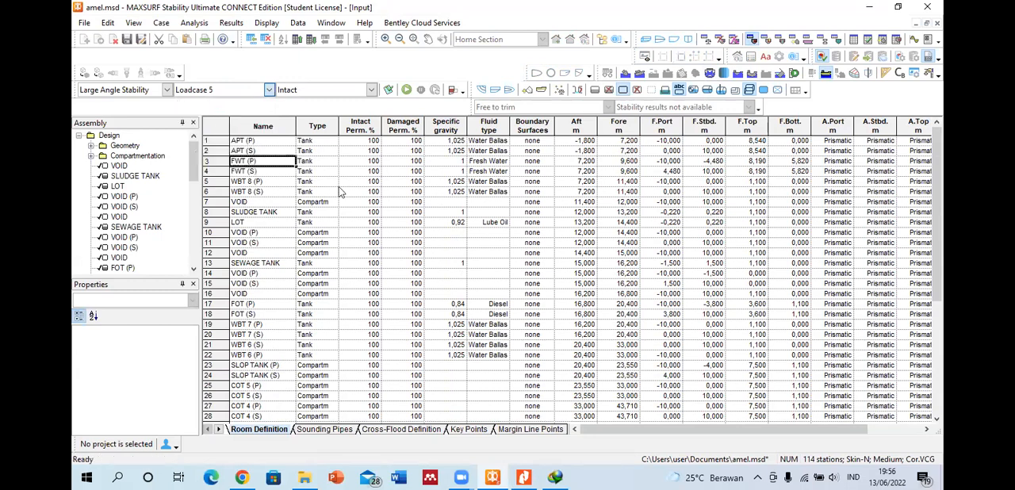
left_click(271, 92)
left_click(252, 105)
Step: Insert a new tank row directly below APT (P) in the Room Definition table
left_click(277, 142)
left_click(261, 195)
scroll(263, 206, "down", 6)
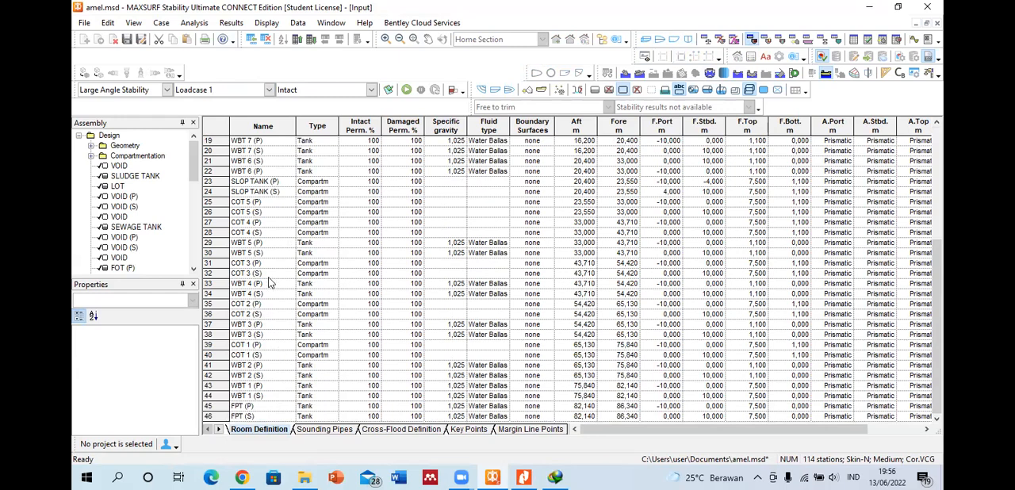
scroll(270, 280, "up", 6)
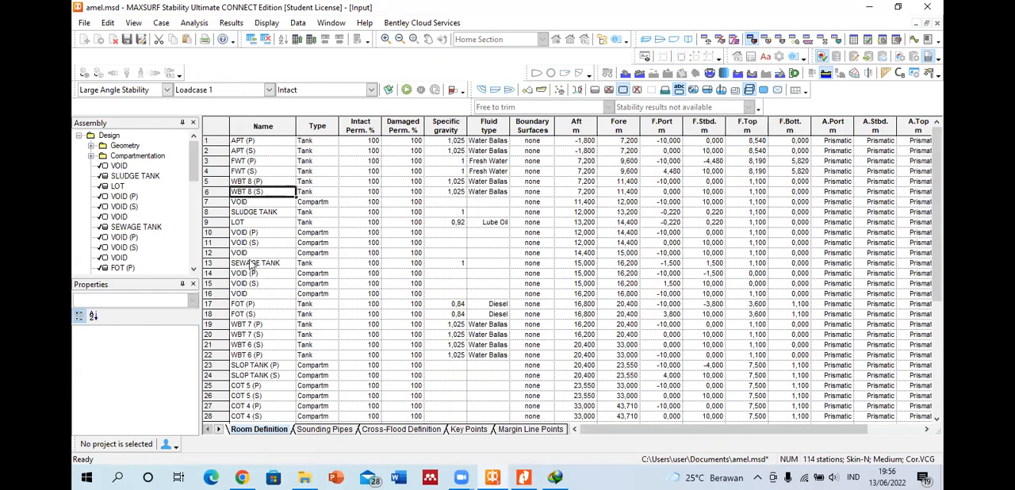
left_click(210, 142)
right_click(212, 143)
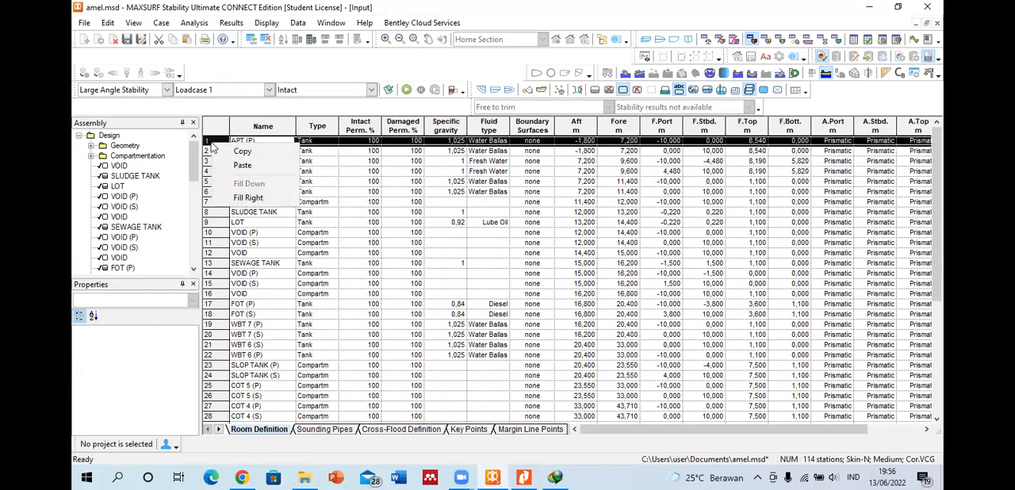
left_click(209, 141)
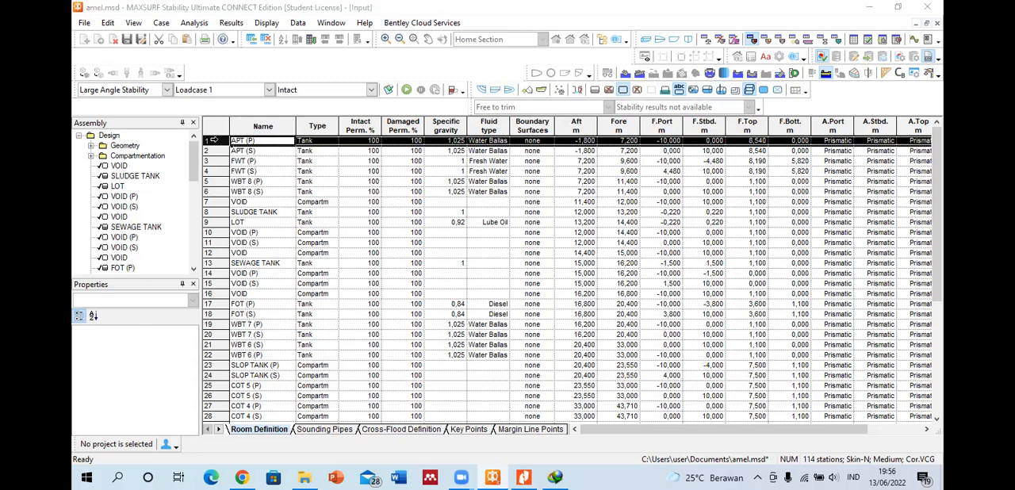
left_click(251, 39)
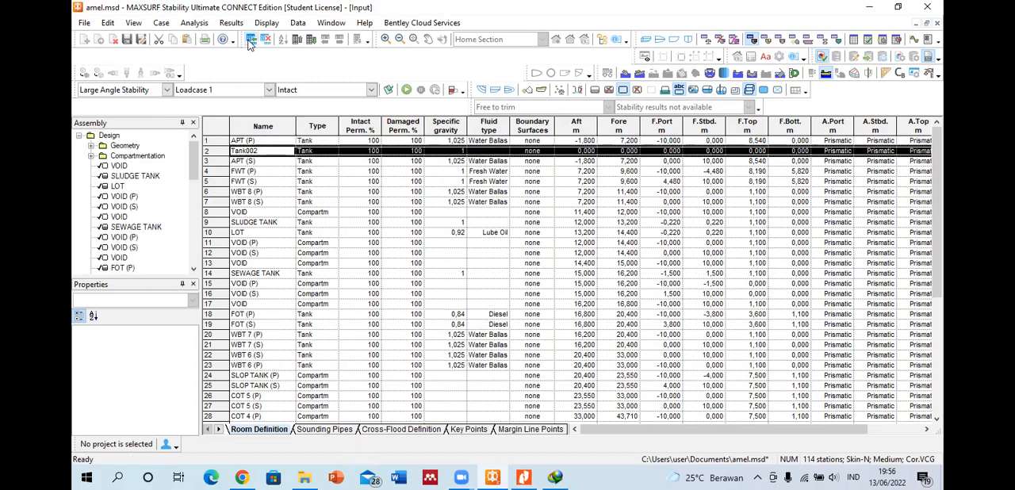
left_click_drag(228, 142, 230, 157)
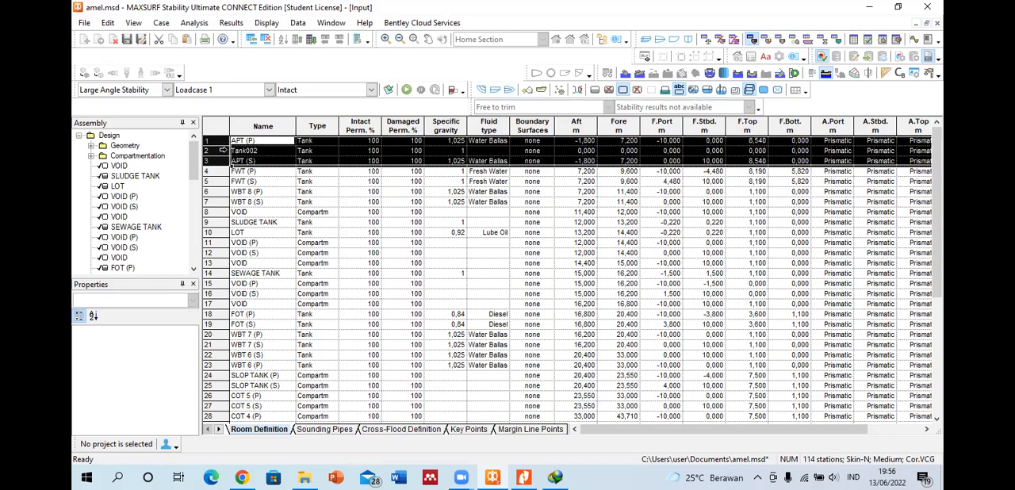
left_click(242, 182)
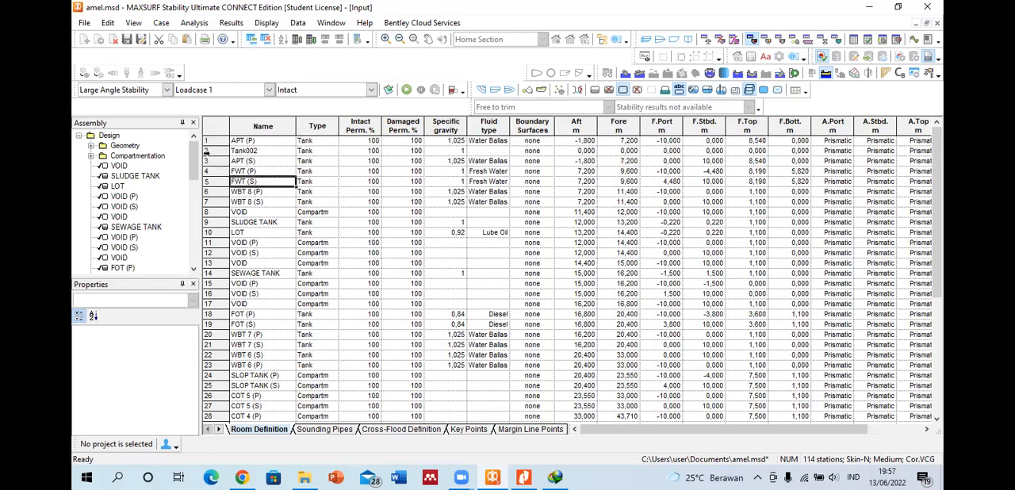
Step: Delete the newly inserted tank row between APT (P) and APT (S)
left_click(206, 150)
key("Delete")
key("Return")
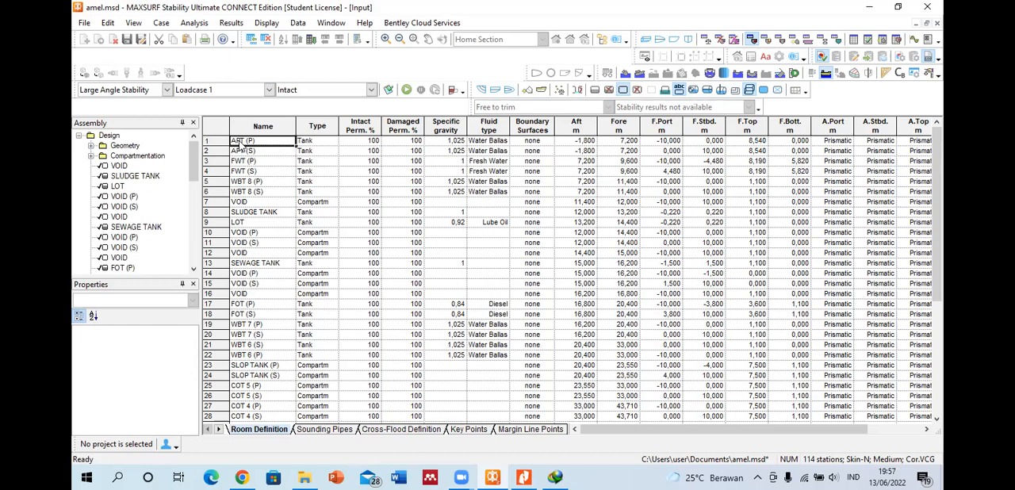
Step: Select the whole Room Definition table and add an equal number of new tank rows beneath the existing ones
left_click(217, 127)
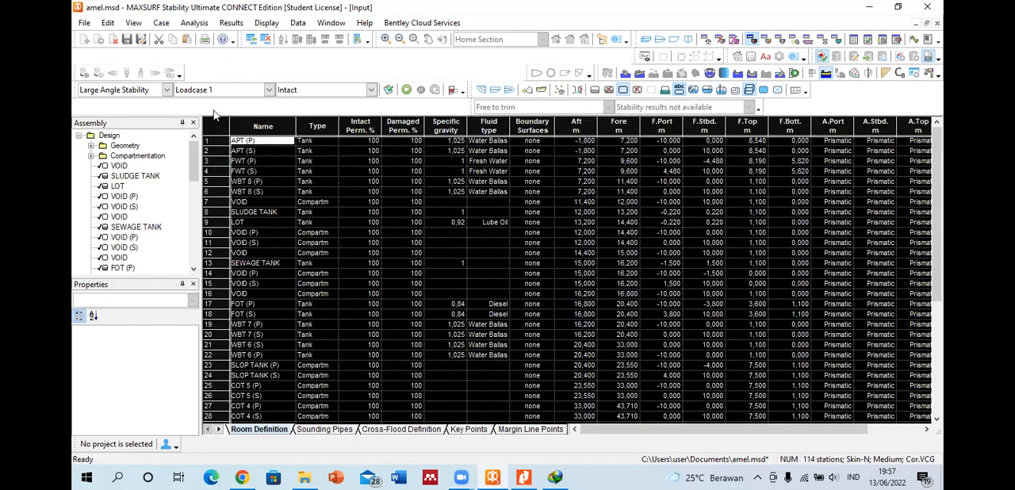
left_click(251, 40)
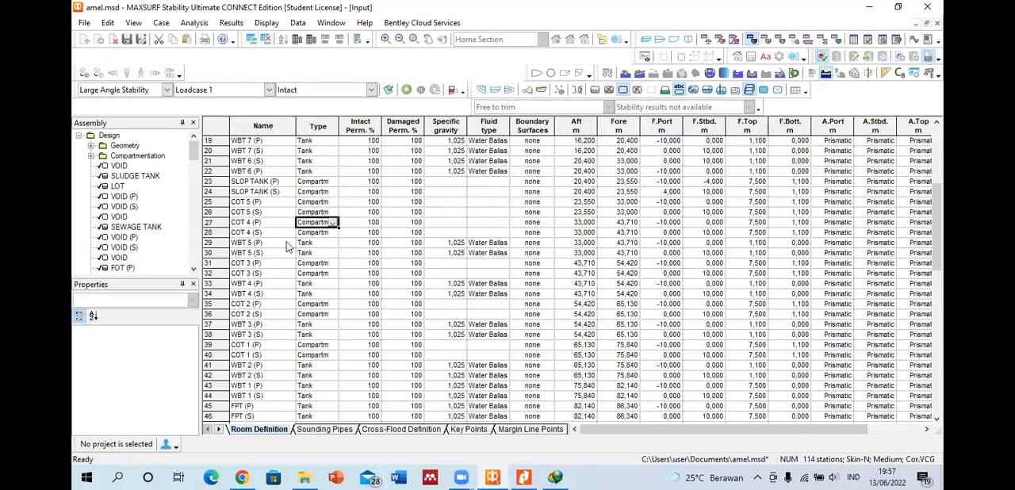
left_click(269, 235)
scroll(272, 241, "down", 15)
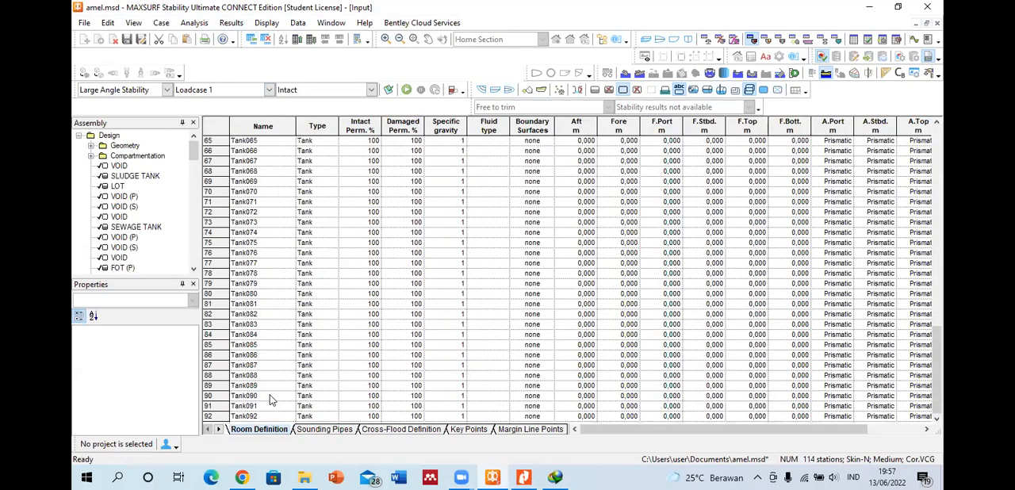
Step: Delete all the added tank rows from Tank047 through Tank092
left_click_drag(219, 416, 219, 254)
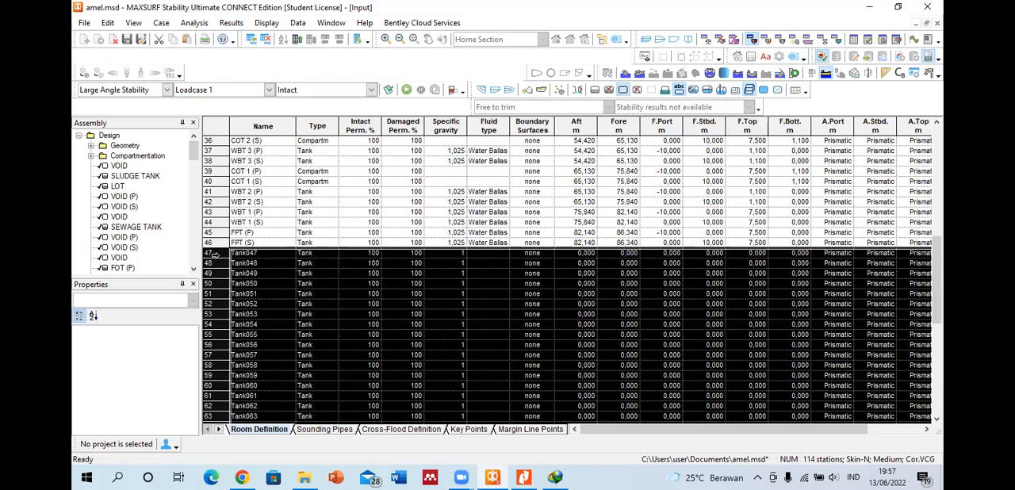
key("Delete")
key("Return")
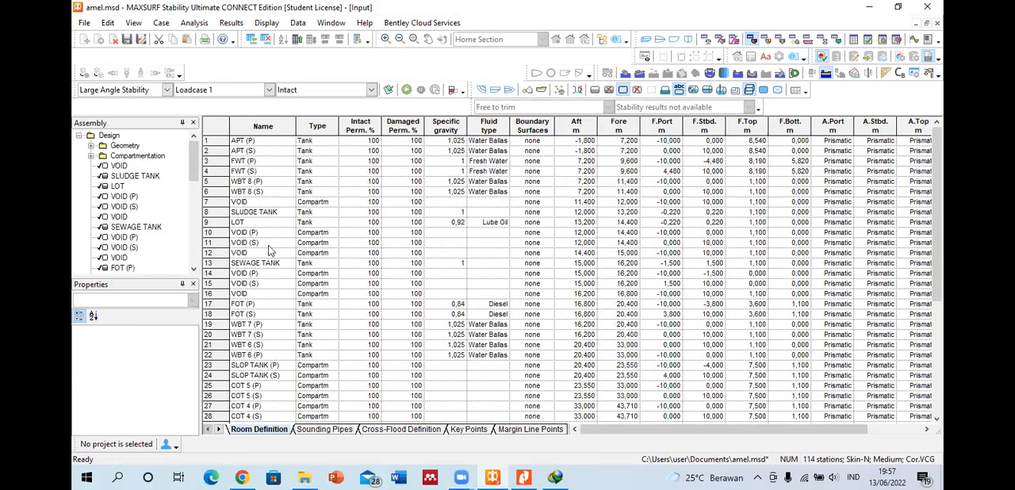
Step: Choose Large Angle Stability as the analysis mode and Loadcase 1 as the loadcase for the analysis
scroll(262, 225, "down", 6)
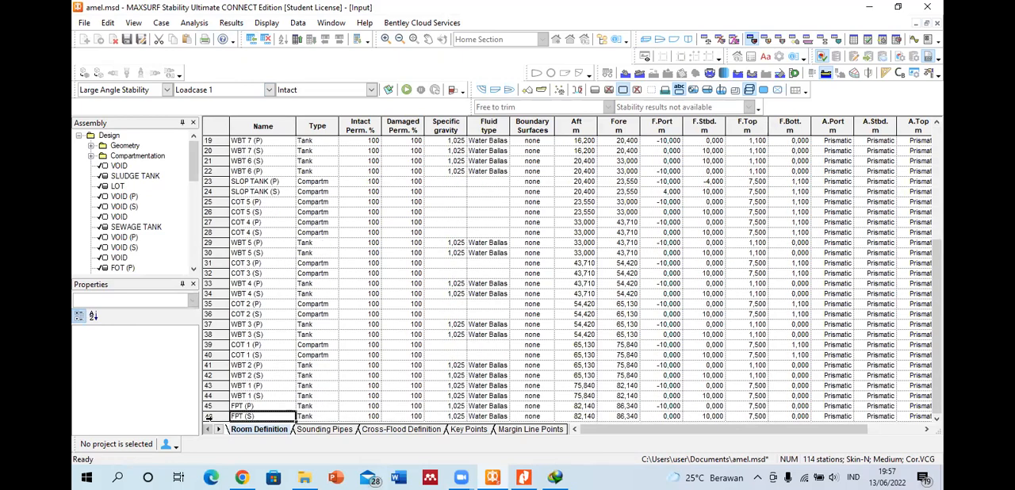
left_click(208, 416)
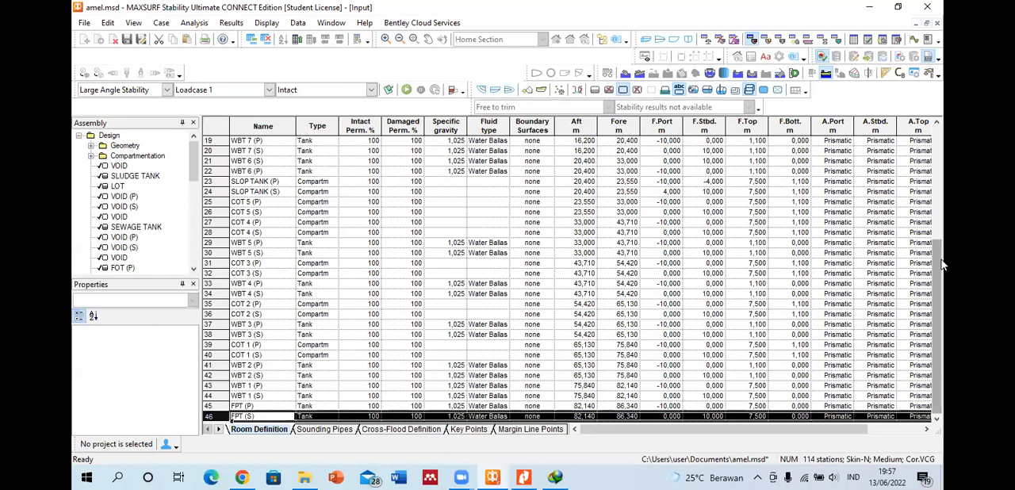
left_click(167, 90)
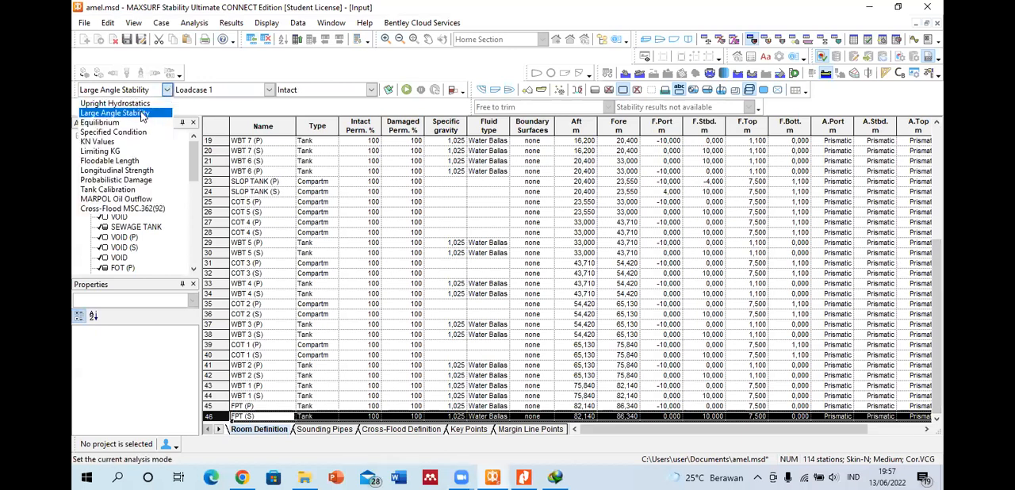
left_click(142, 115)
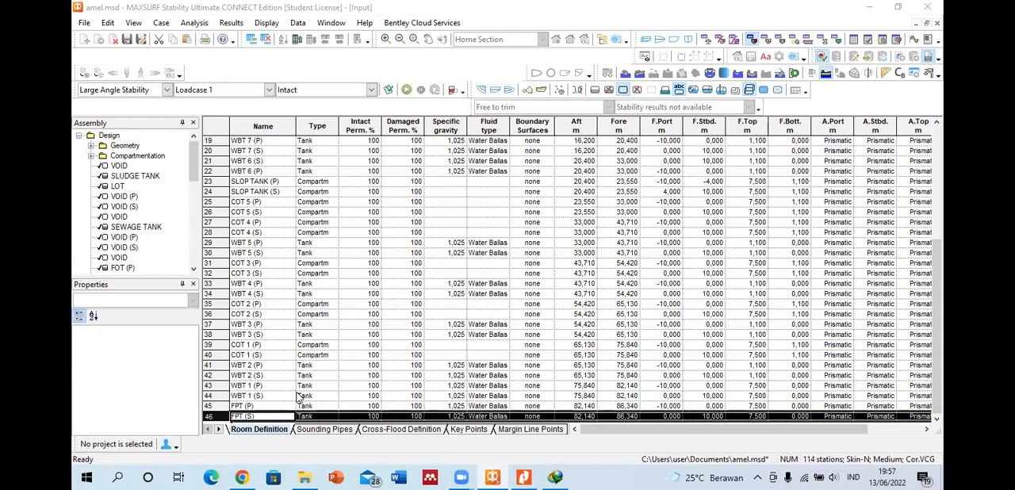
left_click(193, 91)
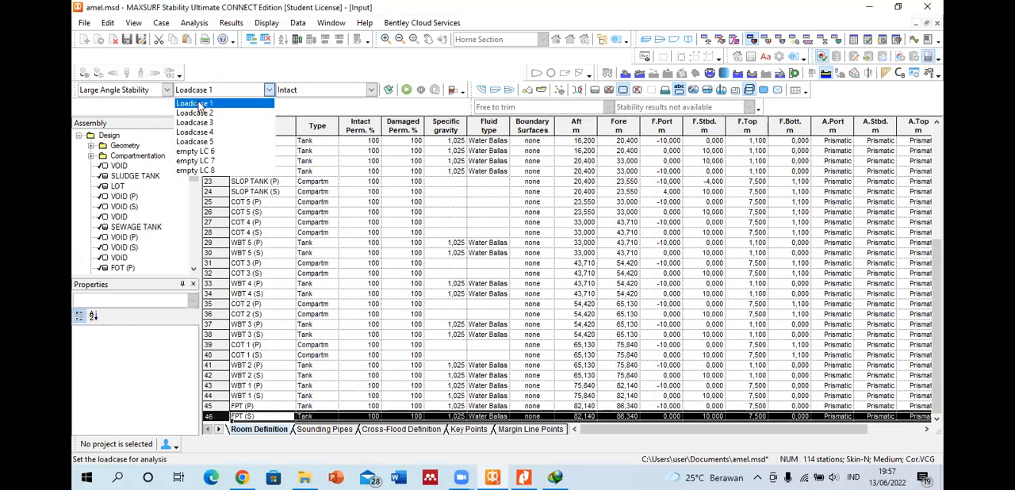
left_click(198, 102)
left_click(306, 409)
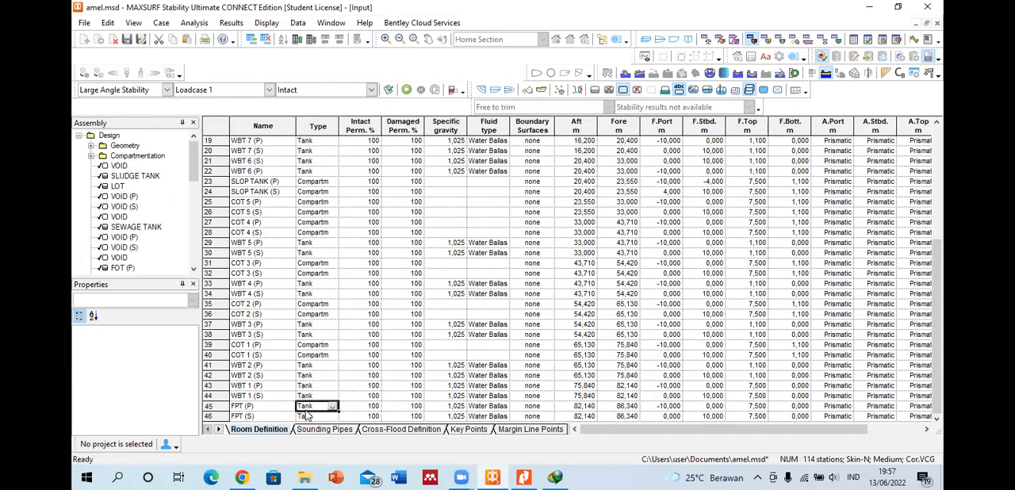
Step: Add a new tank row beneath FPT (S) in the Room Definition table
left_click(208, 416)
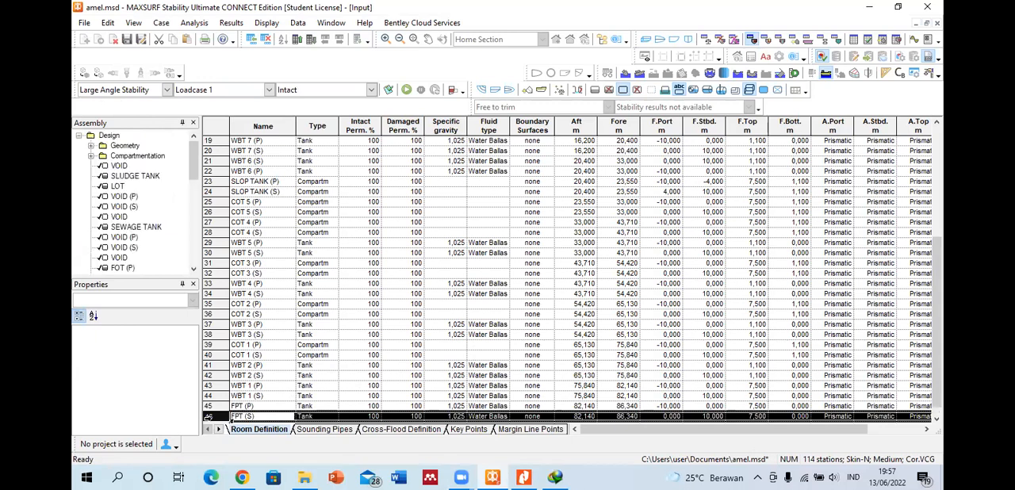
key("ctrl+a")
left_click(258, 418)
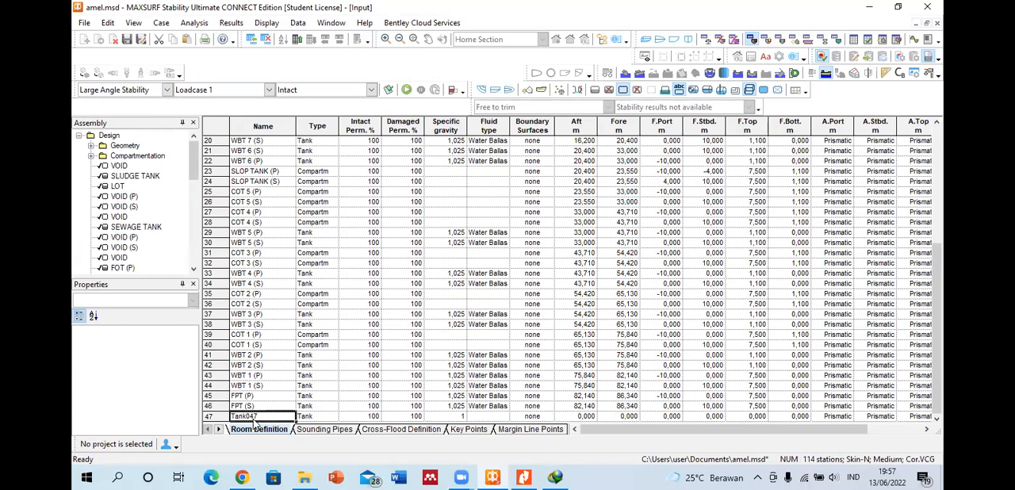
Step: Delete the tank row Tank047 from the end of the Room Definition table
left_click(223, 417)
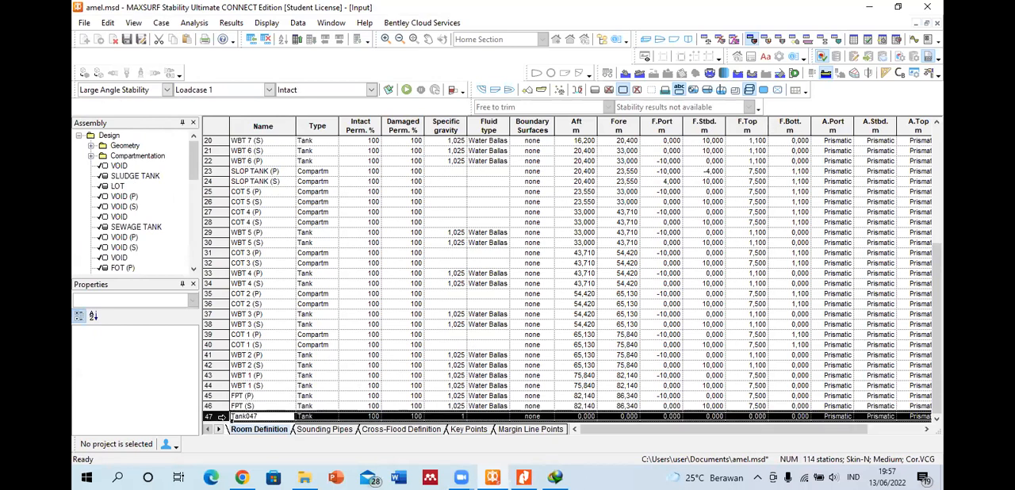
key("Delete")
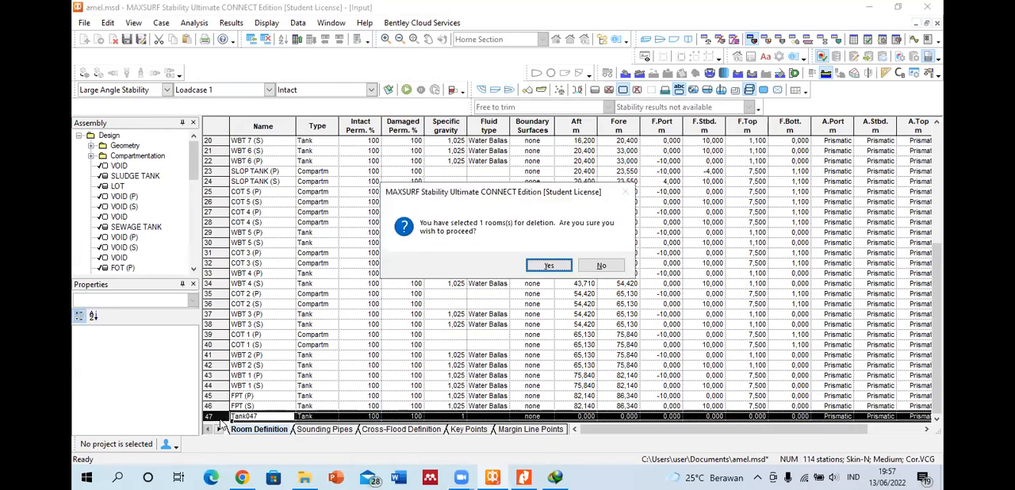
left_click(556, 267)
scroll(220, 402, "up", 6)
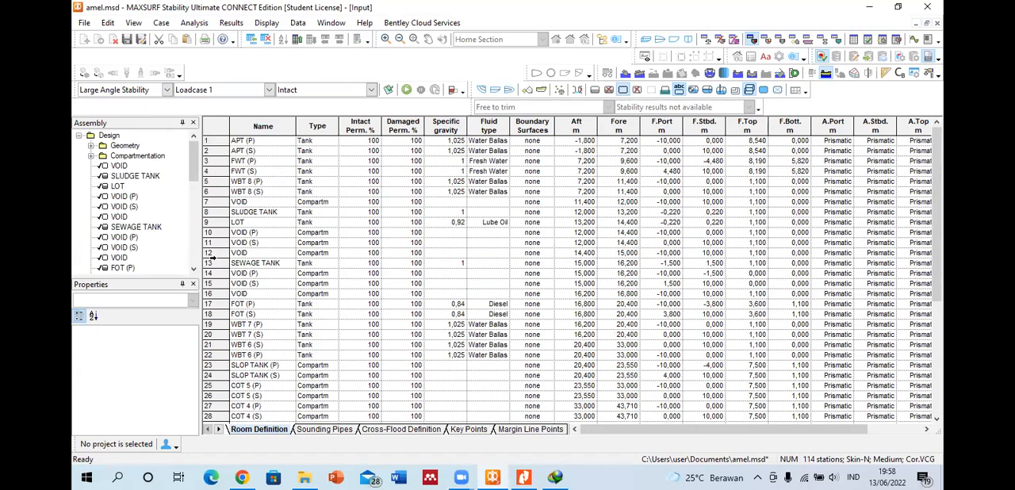
scroll(223, 339, "down", 5)
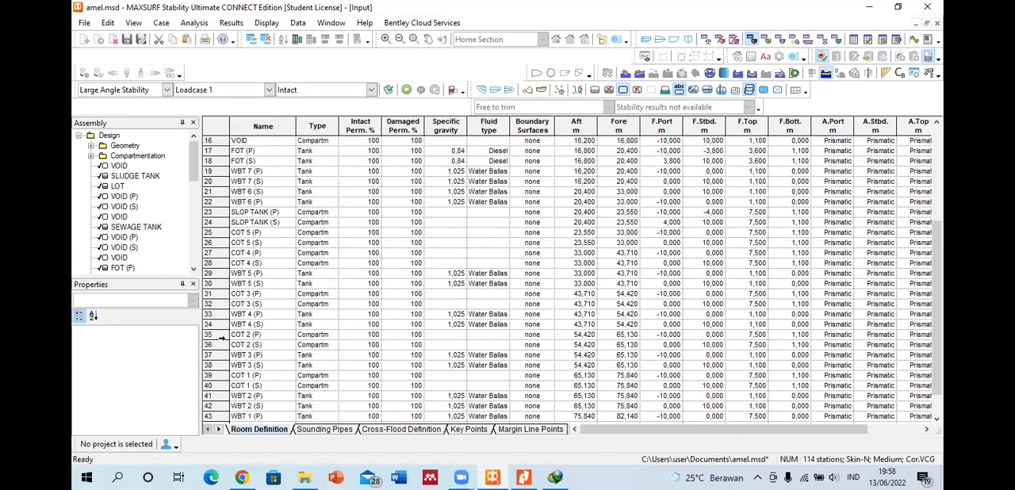
scroll(381, 340, "up", 5)
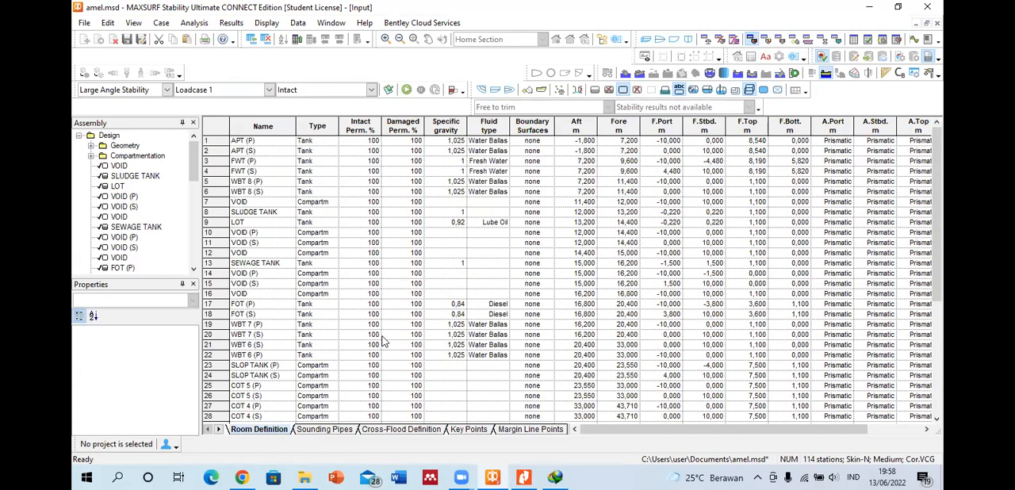
left_click(363, 264)
left_click(370, 366)
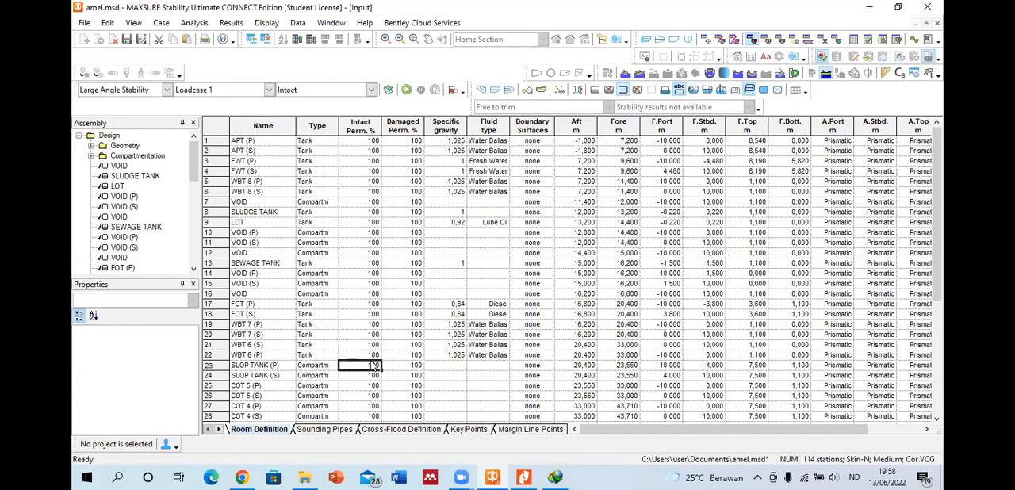
left_click(218, 325)
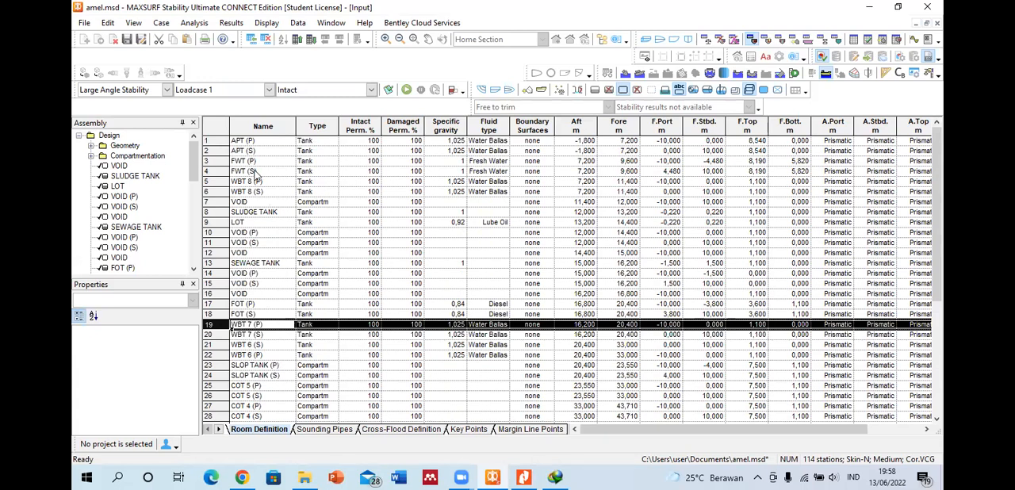
Step: Set the intact permeability of WBT 8 (S) to 0% and that of WBT 8 (P) to 10%
left_click(375, 191)
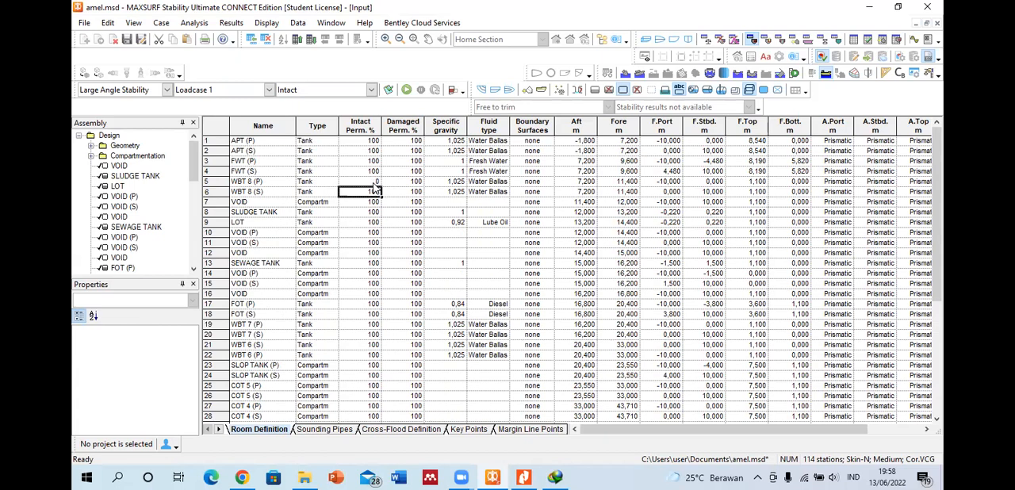
key("BackSpace")
type("0")
left_click(367, 162)
left_click(352, 180)
type("1")
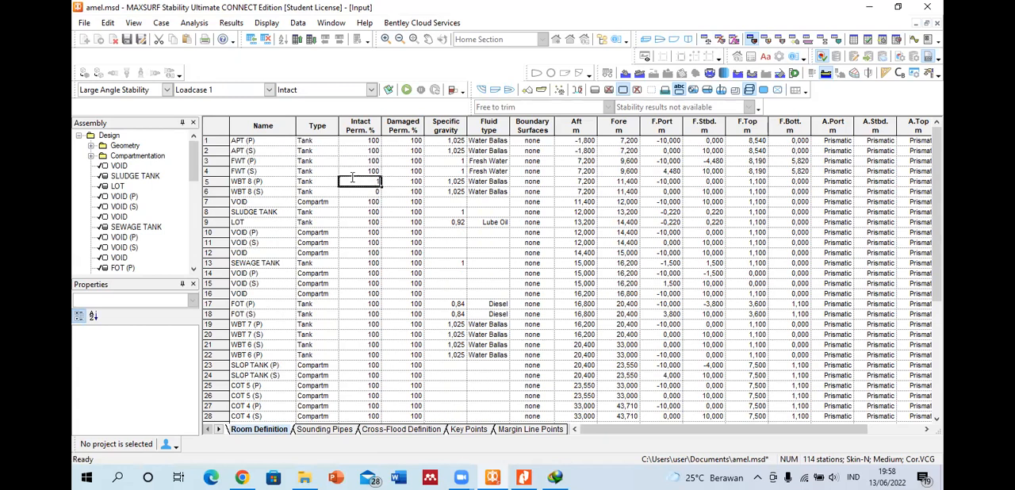
key("Return")
key("Left")
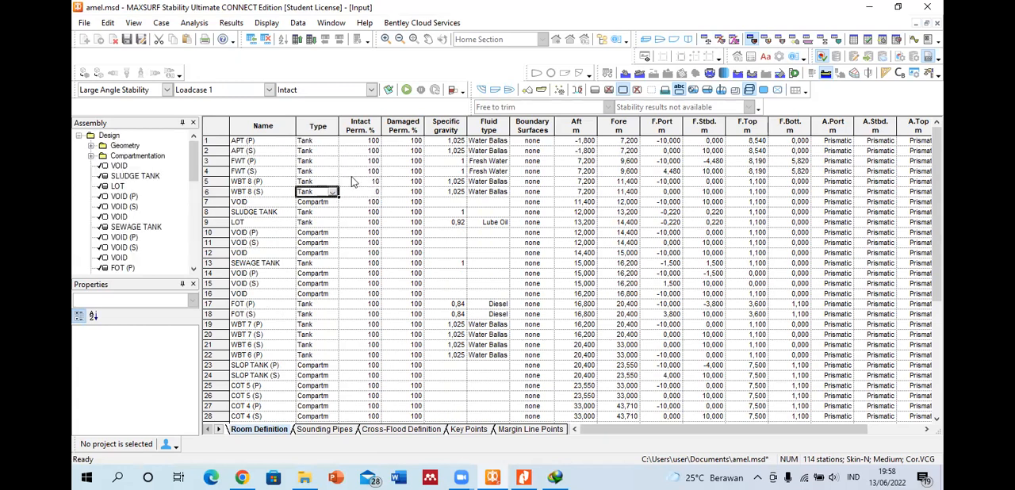
Step: Restore the intact permeability of both WBT 8 (P) and WBT 8 (S) to 100%
left_click(354, 181)
type("100")
key("Return")
type("11")
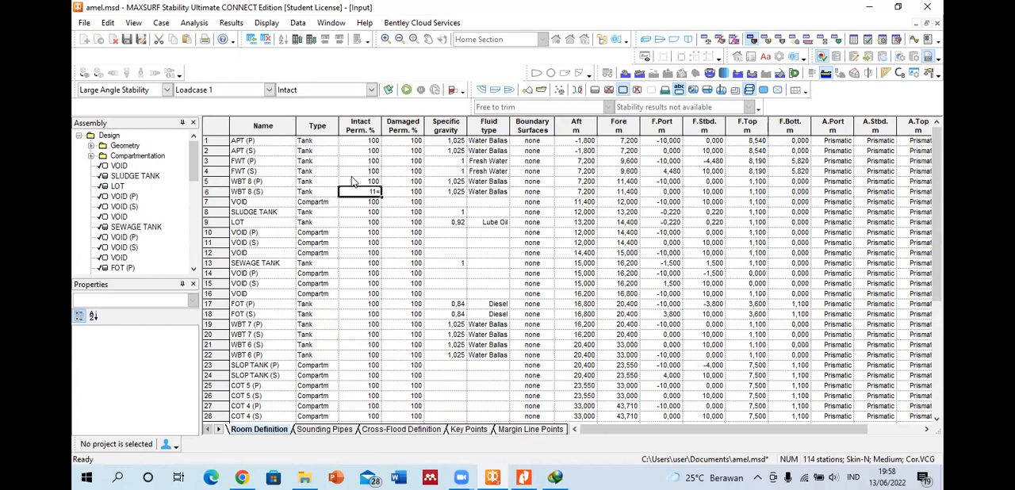
key("BackSpace")
type("00")
key("Return")
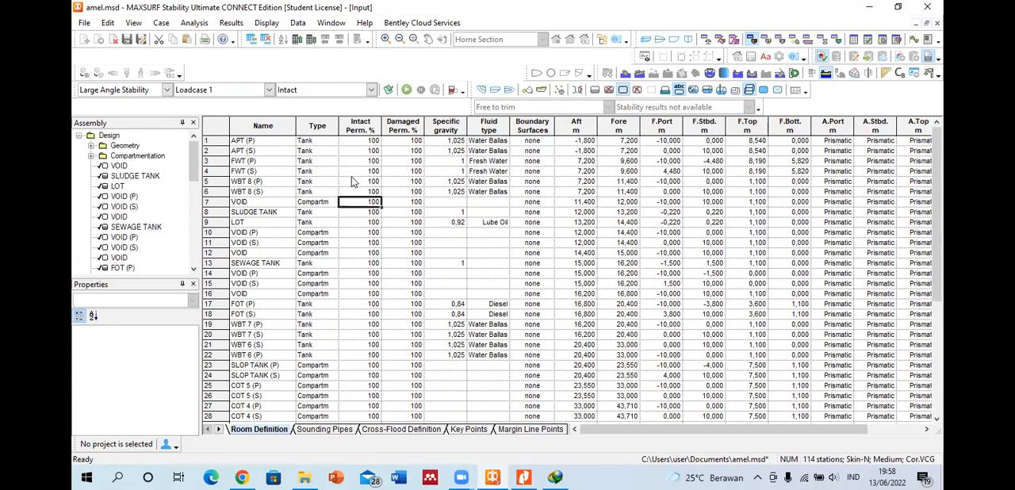
Step: Open the Loadcase 1 table and insert a new item row beneath OUTFITTING
left_click(704, 41)
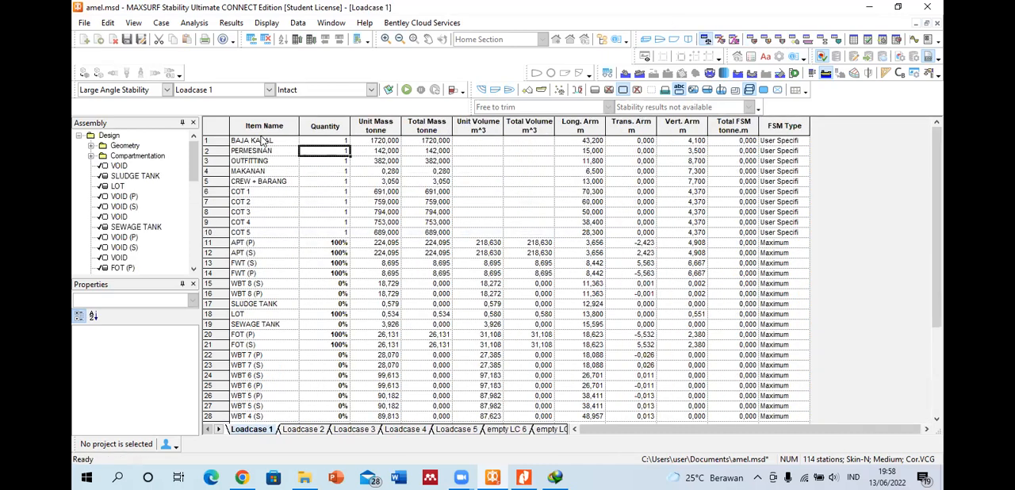
left_click(259, 140)
left_click(254, 152)
left_click(258, 162)
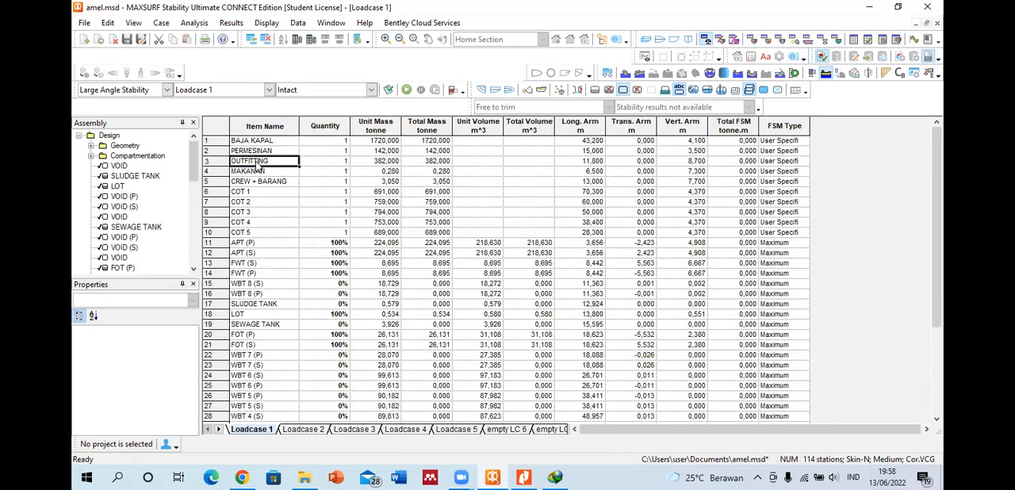
left_click(212, 160)
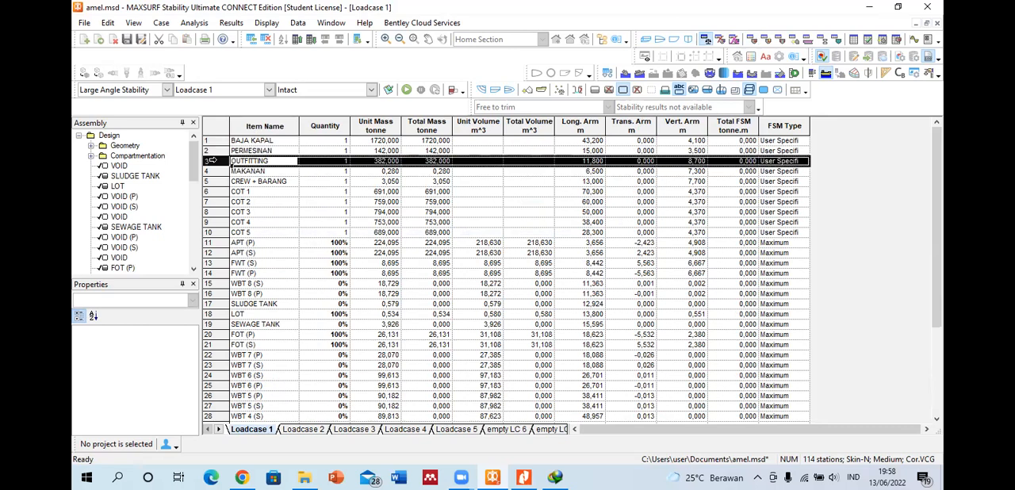
key("Insert")
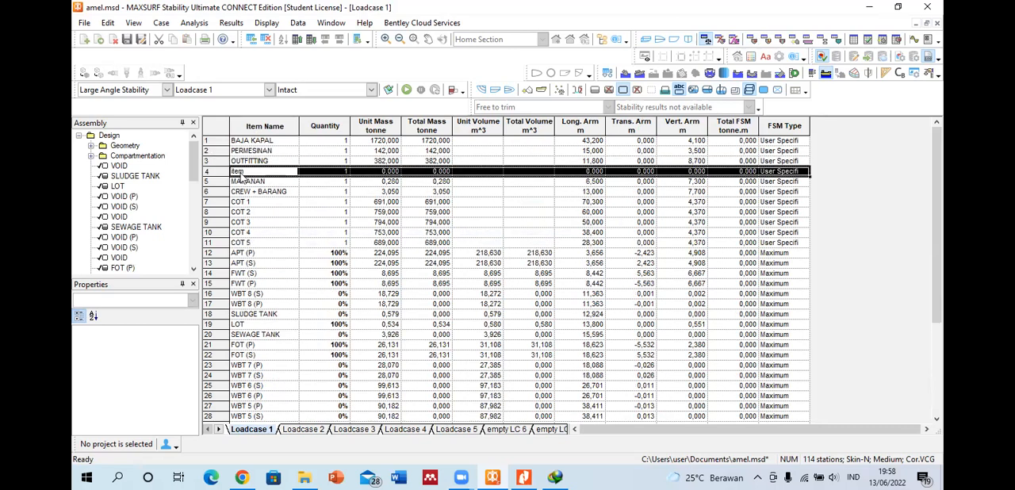
Step: Insert a second item row directly beneath the first new one, above MAKANAN
left_click(238, 172)
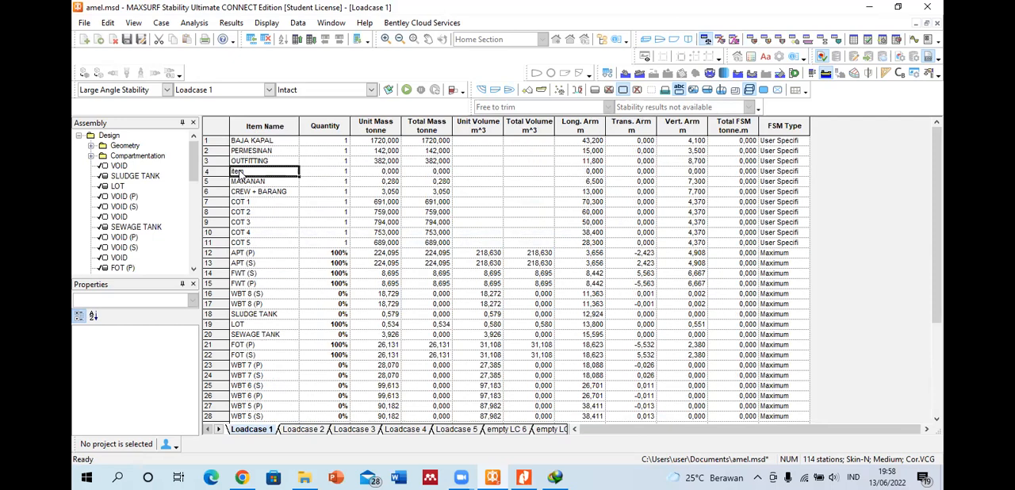
left_click(218, 172)
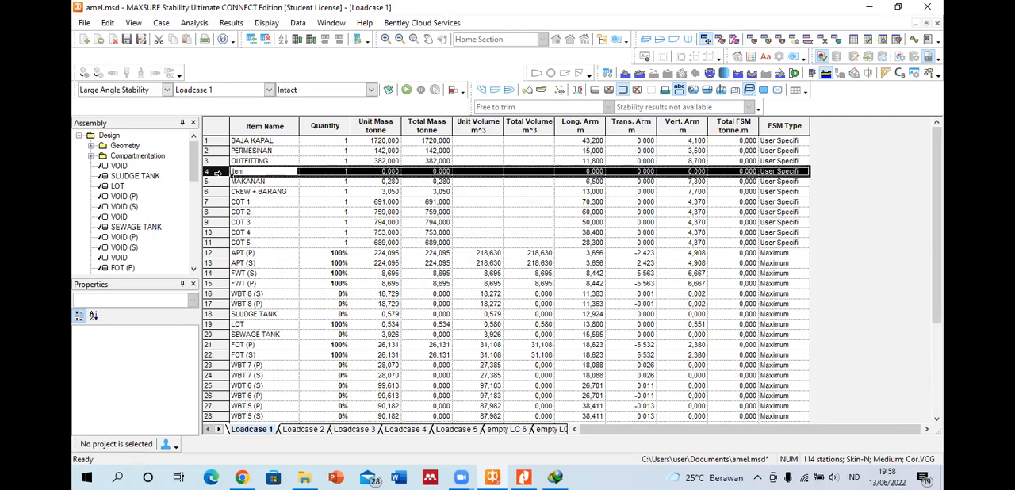
key("ctrl+a")
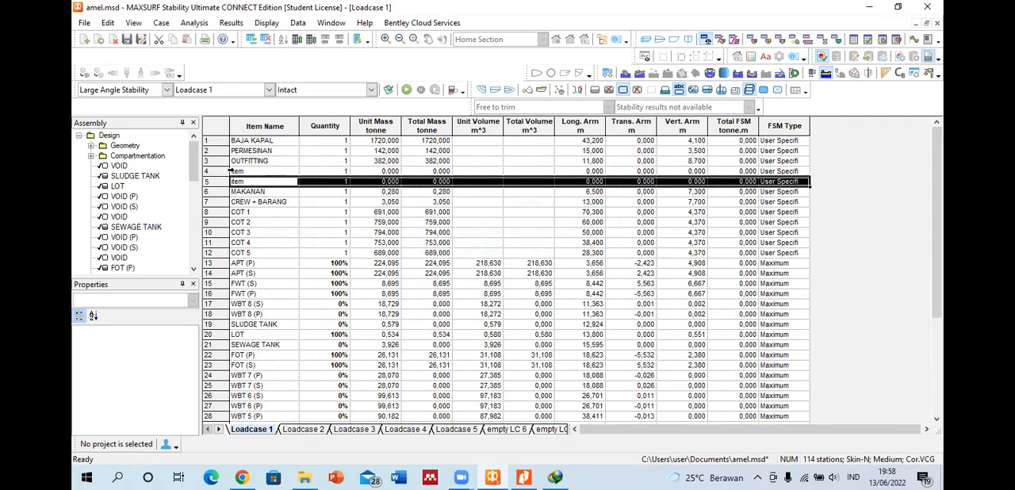
left_click(235, 172)
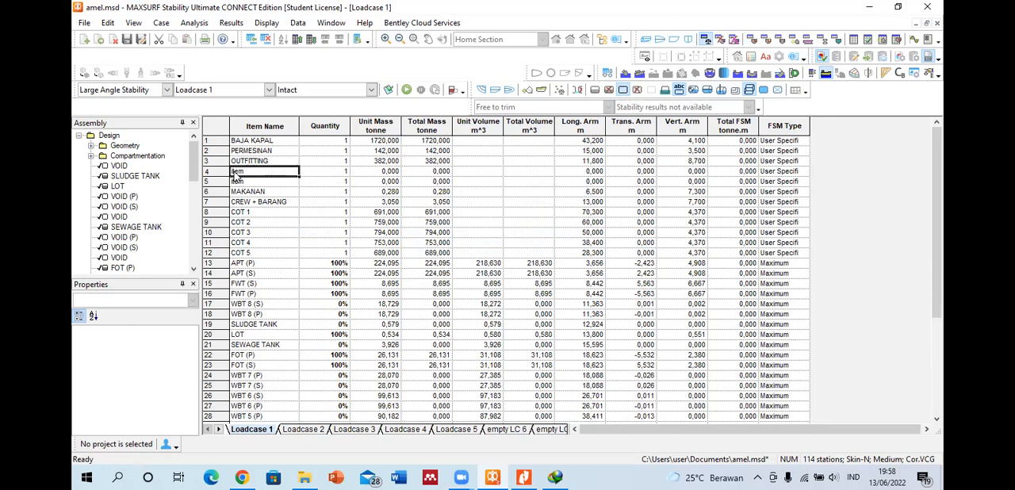
left_click(238, 181)
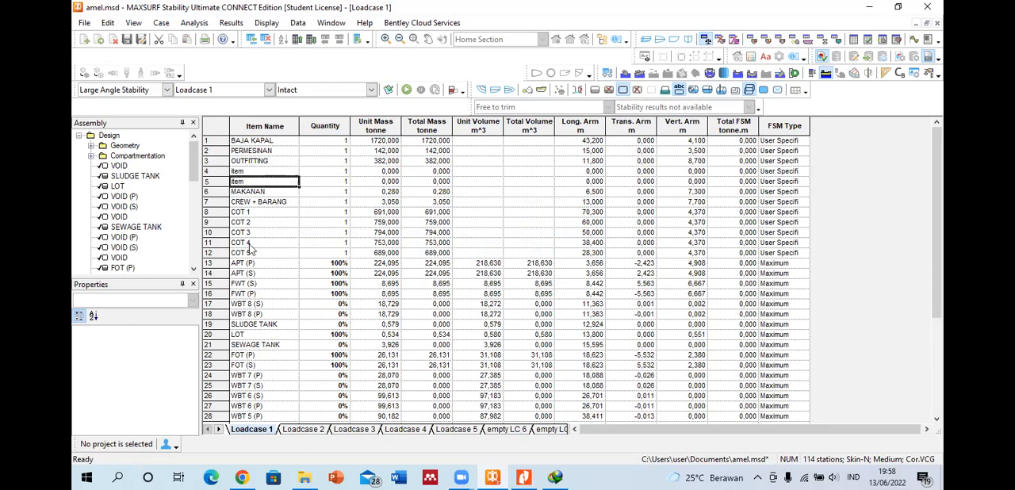
Step: Try to rename the Total Loadcase row of Loadcase 1 as Total Berat
scroll(302, 312, "down", 5)
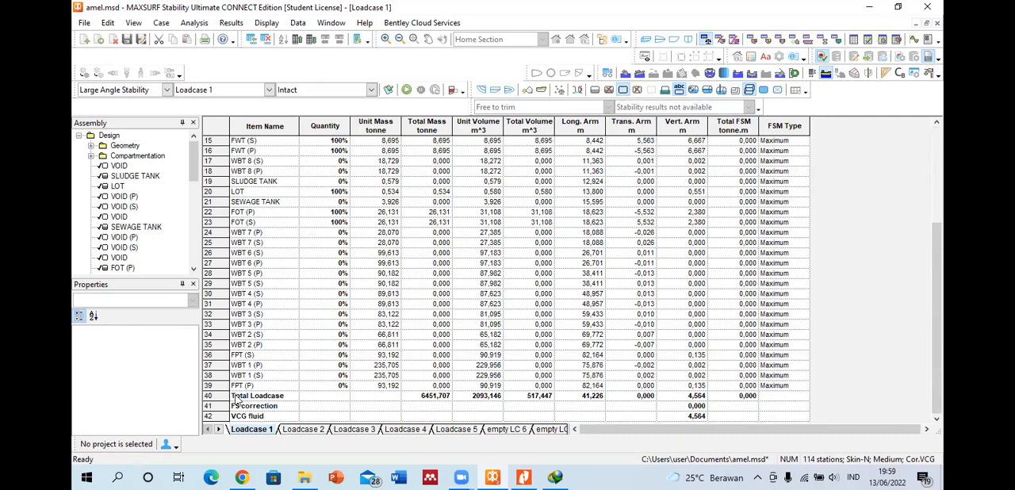
left_click(218, 395)
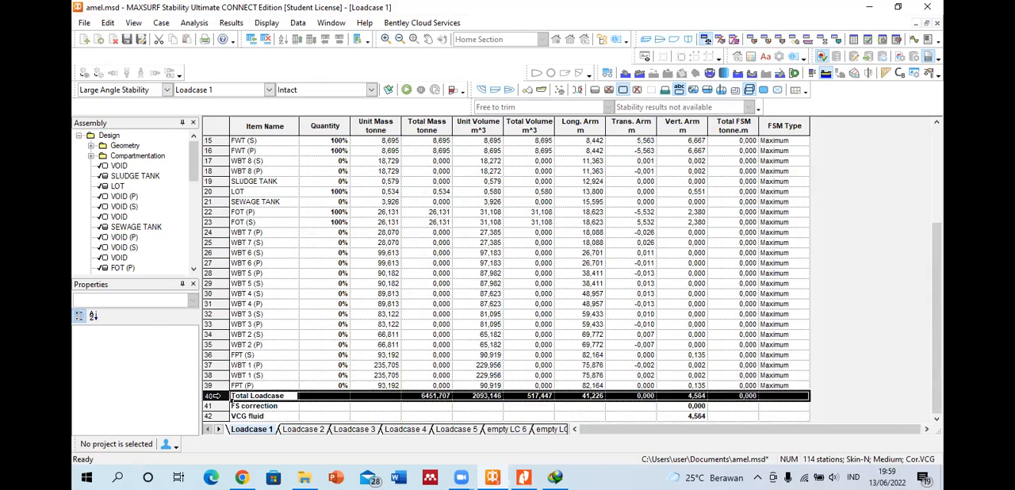
left_click(255, 395)
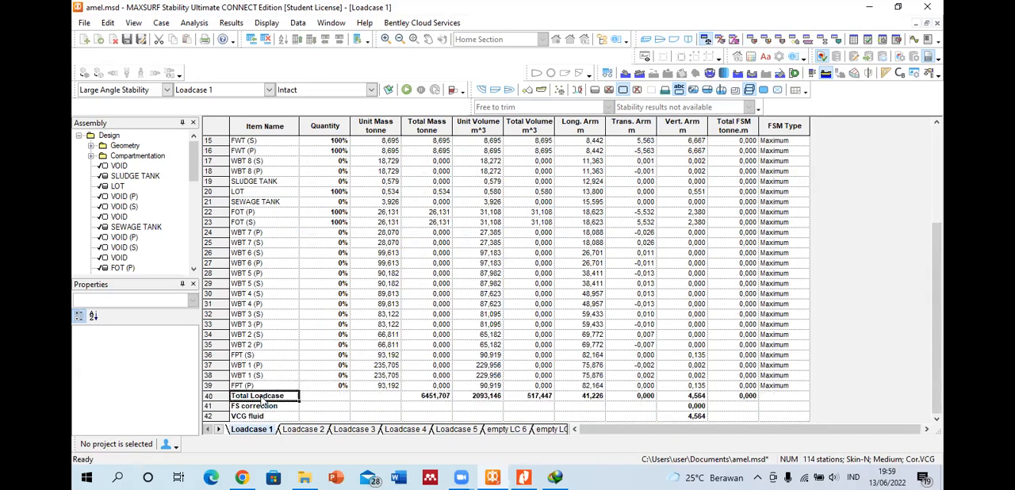
left_click_drag(289, 394, 252, 395)
key("BackSpace")
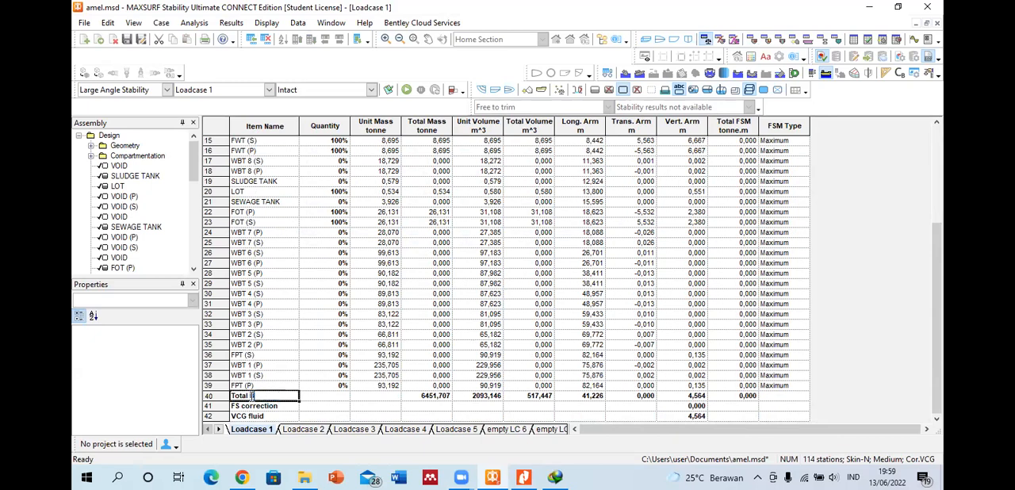
type("Berat")
left_click(289, 358)
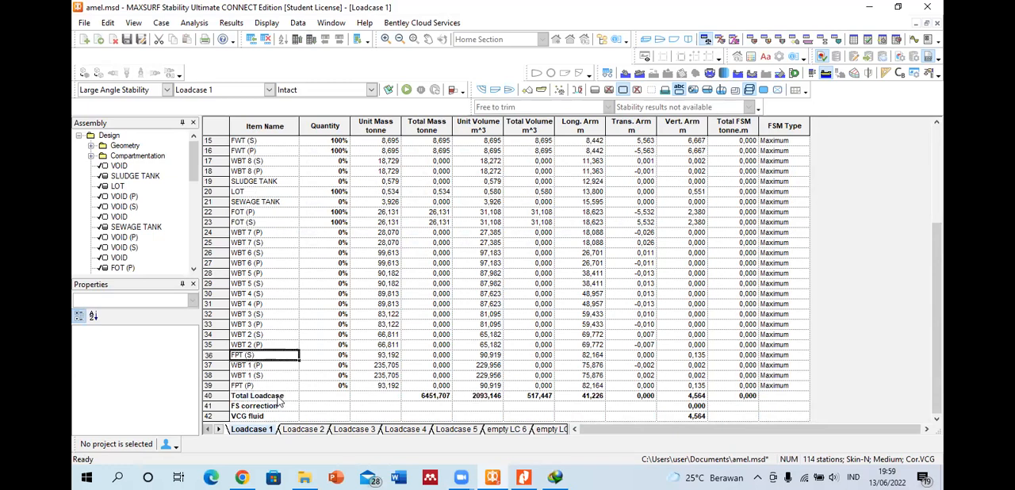
double_click(278, 397)
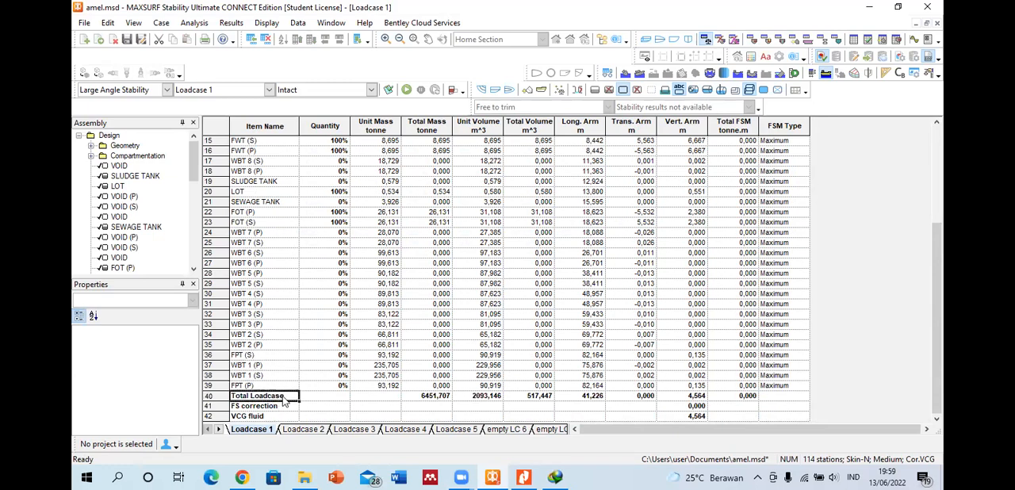
Step: Rename the new item directly beneath OUTFITTING as %
scroll(267, 351, "up", 5)
left_click(244, 172)
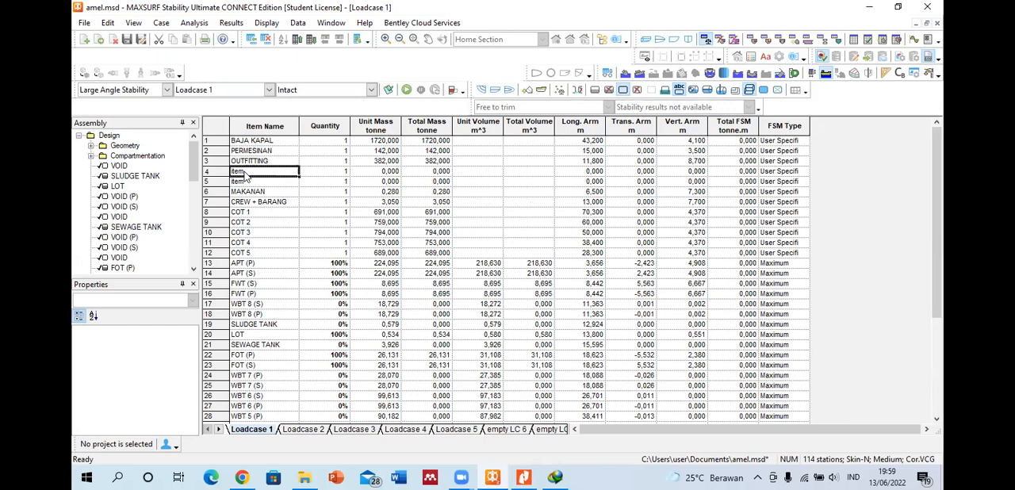
type("%")
key("Return")
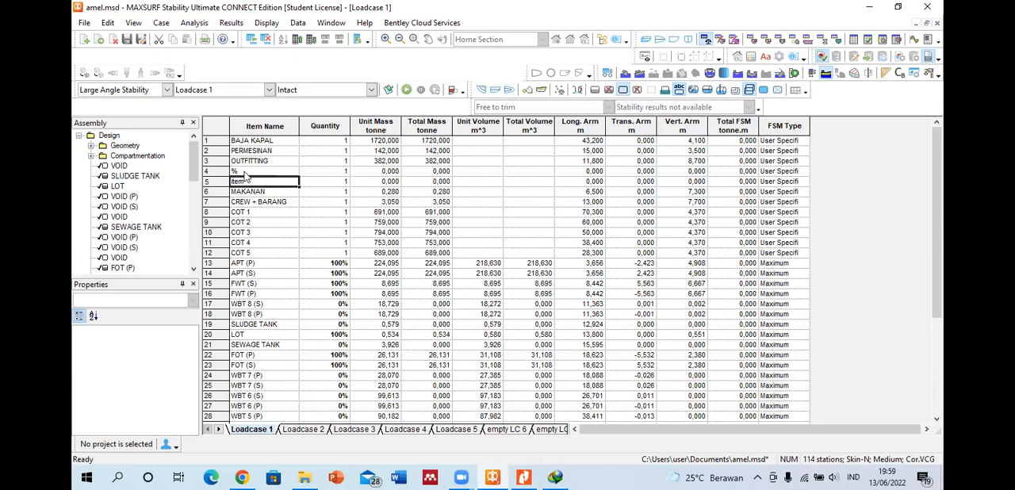
left_click(244, 173)
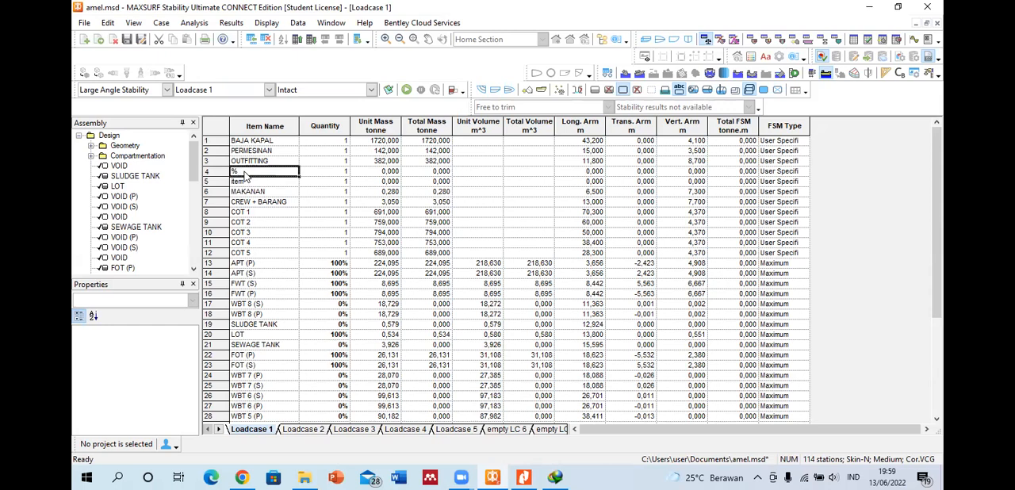
left_click(271, 192)
left_click(242, 162)
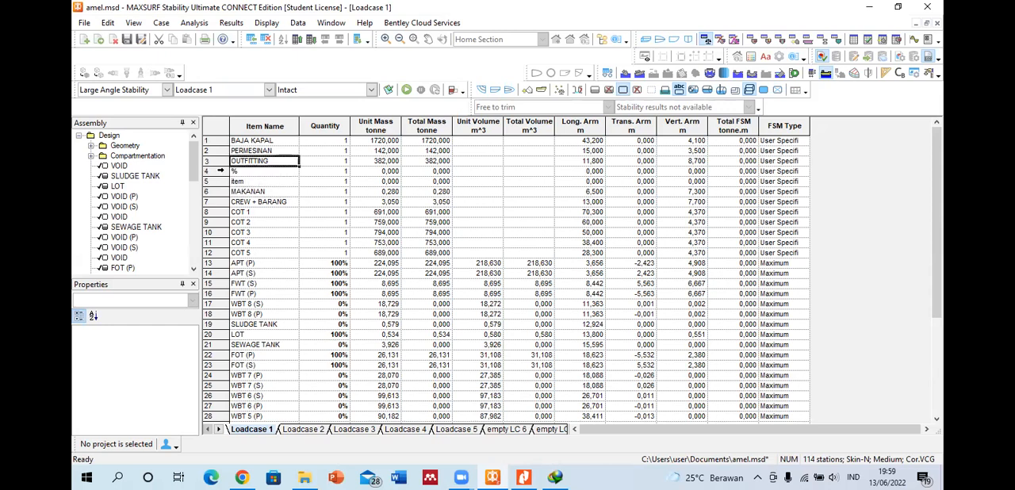
left_click(220, 171)
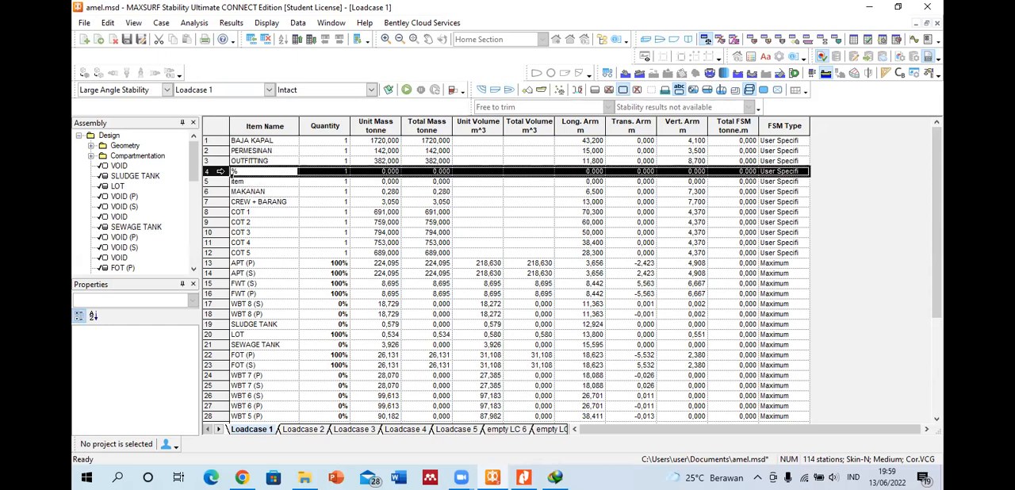
left_click(246, 174)
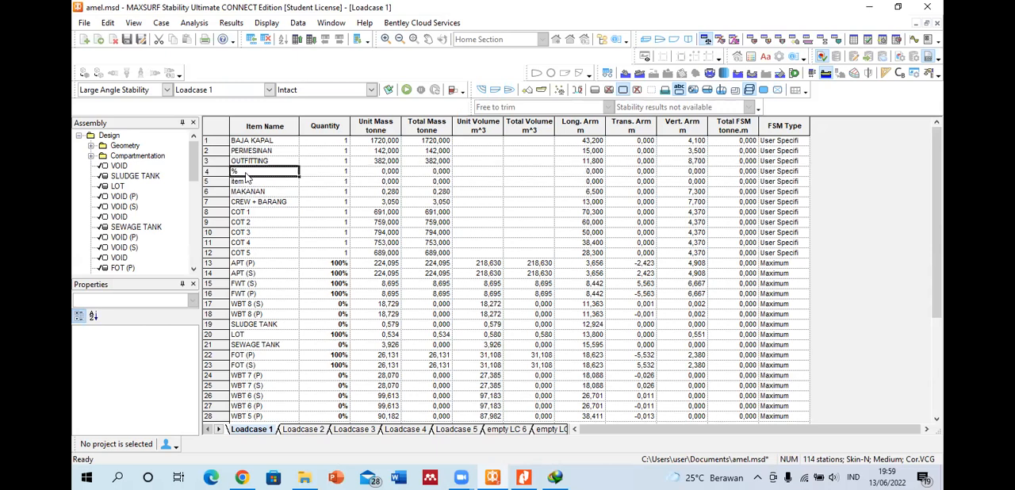
Step: Clear the name of the % item directly beneath OUTFITTING
left_click(253, 204)
left_click(236, 162)
left_click(236, 170)
key("BackSpace")
key("Return")
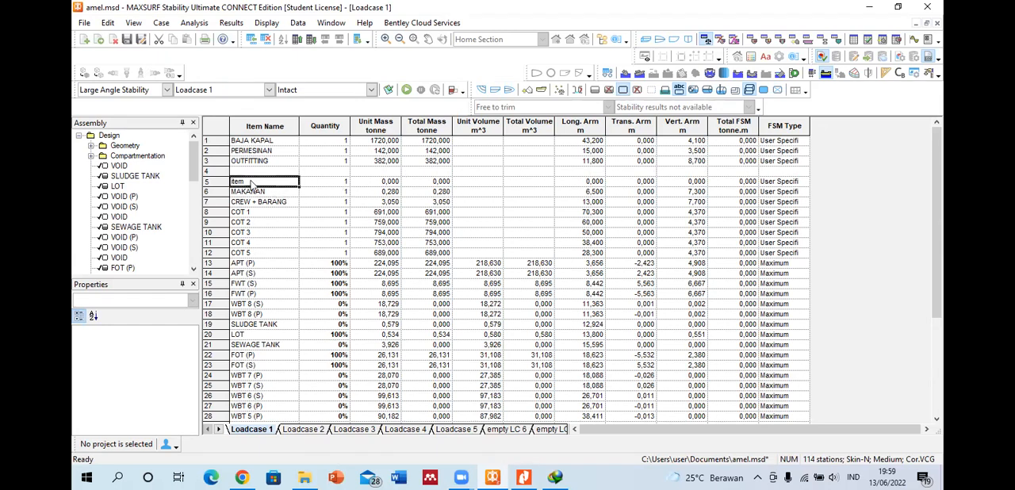
Step: Try naming the blank row directly beneath OUTFITTING as % again, and undo the name change
key("Up")
type("%")
key("ctrl+z")
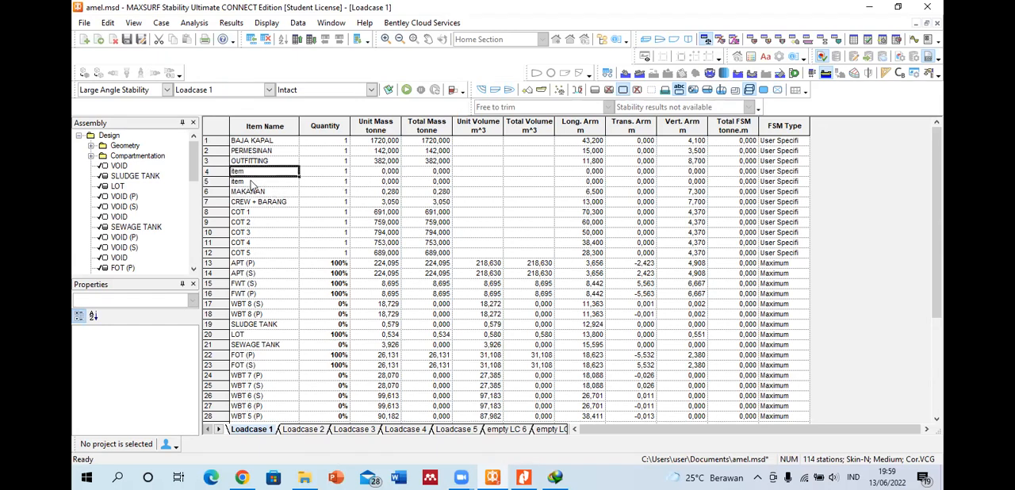
Step: Try a single punctuation mark as the name of the new item directly above MAKANAN, undoing and re-entering it once
key("Down")
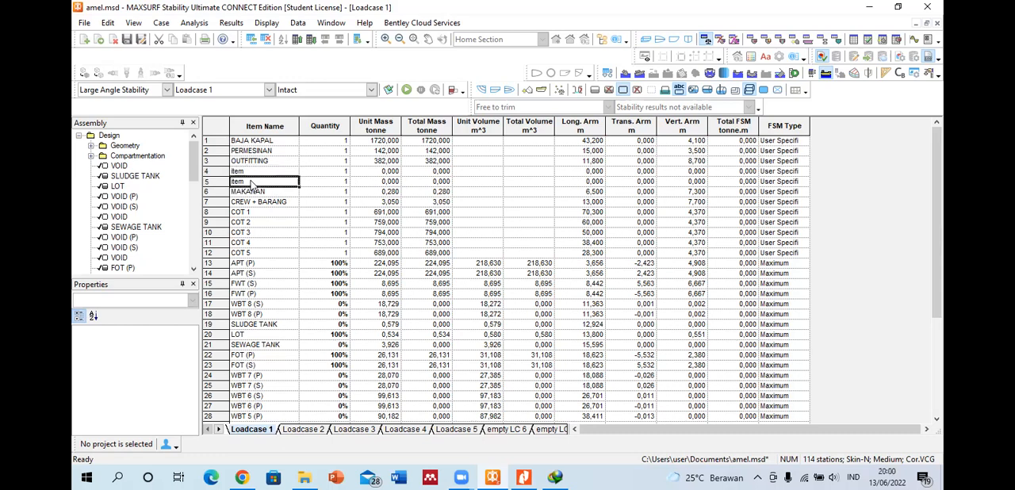
type("'")
key("Return")
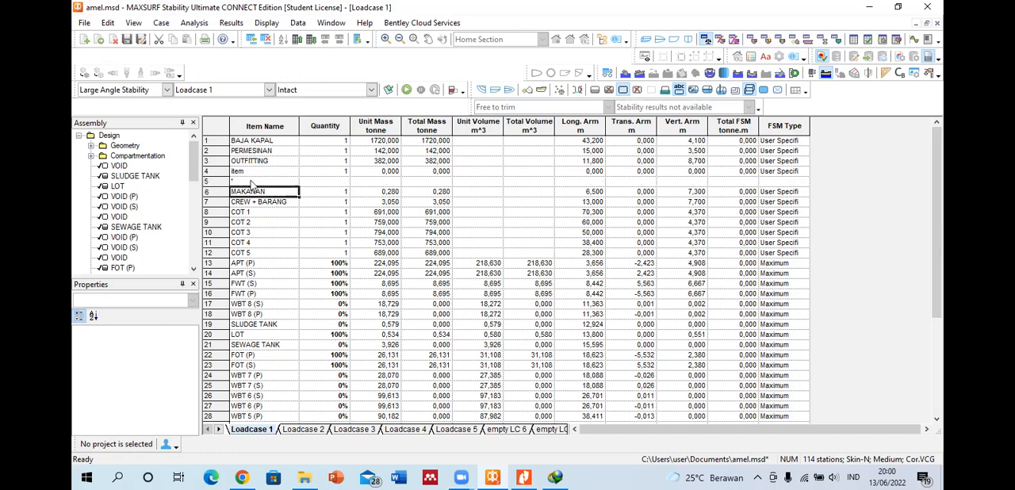
key("Up")
key("ctrl+z")
type("'")
key("Return")
Step: Rename the new item directly above MAKANAN as %
left_click(250, 181)
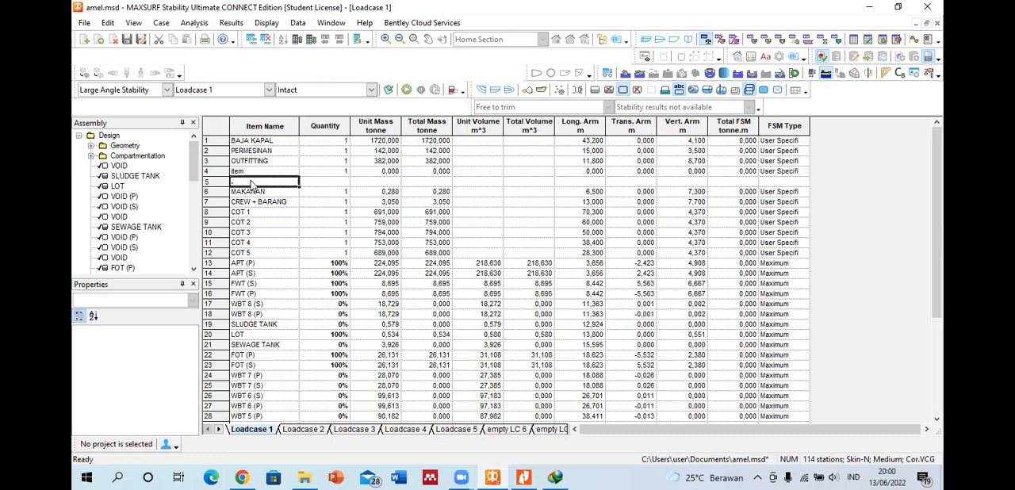
type("%")
key("Return")
Step: Clear the name of the % item directly above MAKANAN so that its row is blank
left_click(250, 183)
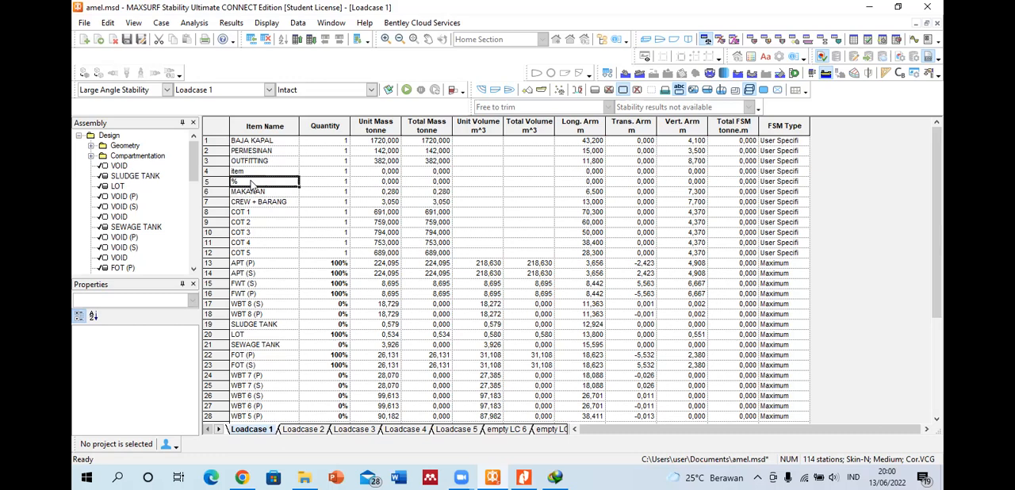
left_click(250, 183)
key("BackSpace")
key("Return")
Step: Examine the unit masses from BAJA KAPAL through MAKANAN and look over the rest of the Loadcase 1 table
left_click(259, 173)
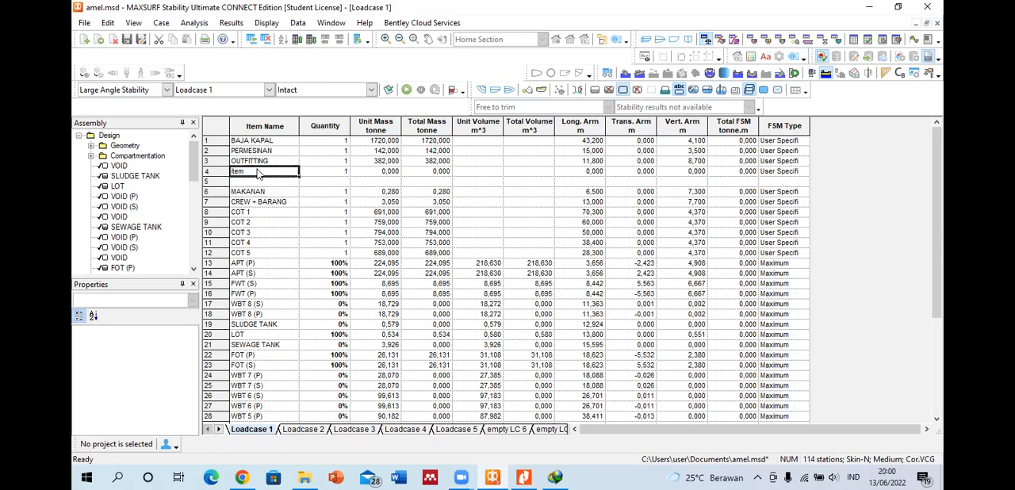
left_click(388, 142)
left_click(388, 151)
left_click(388, 161)
left_click(388, 171)
left_click(392, 194)
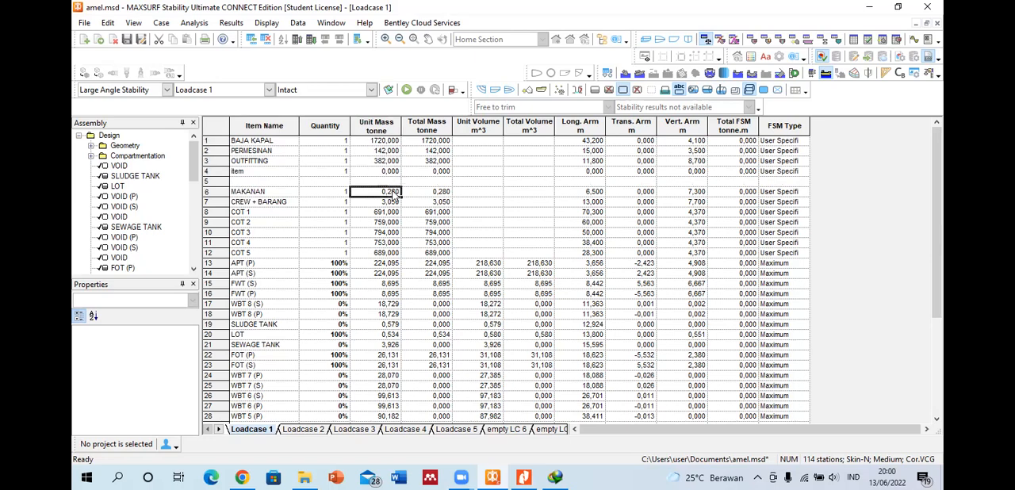
scroll(381, 247, "down", 5)
scroll(380, 248, "up", 5)
Step: Clear the name of the remaining new item directly beneath OUTFITTING to make a second blank separator row
left_click(262, 173)
left_click(260, 171)
key("BackSpace")
key("BackSpace")
key("BackSpace")
key("BackSpace")
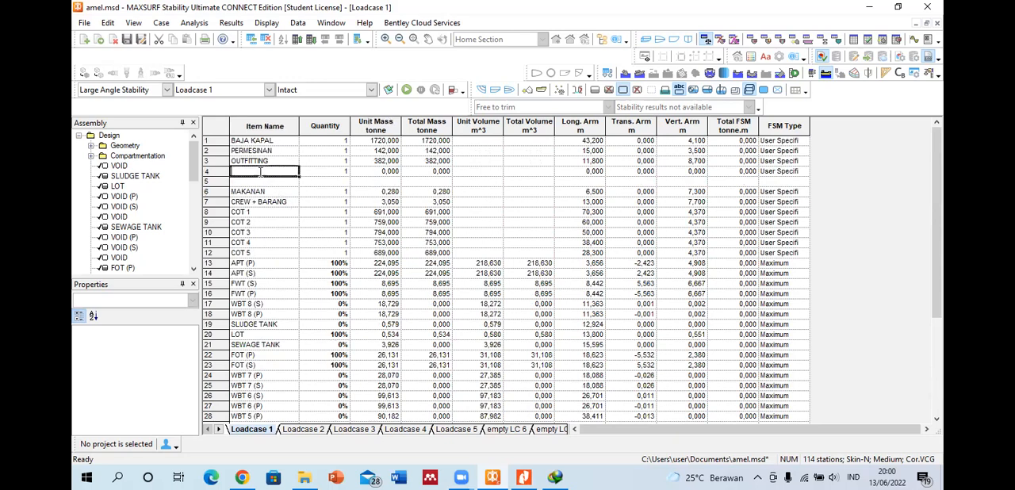
left_click(363, 182)
left_click(363, 180)
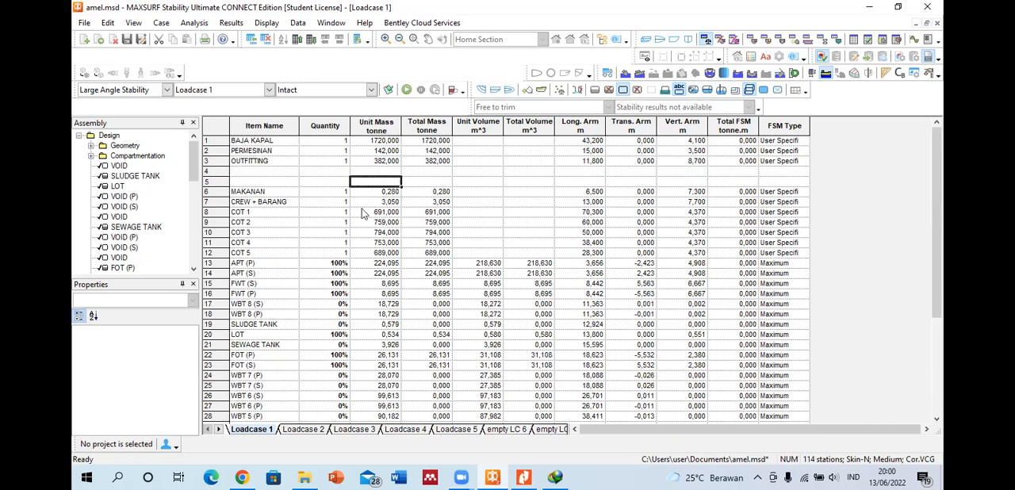
Step: Check the Total Loadcase row at the end of the Loadcase 1 table against the new blank rows
left_click(239, 172)
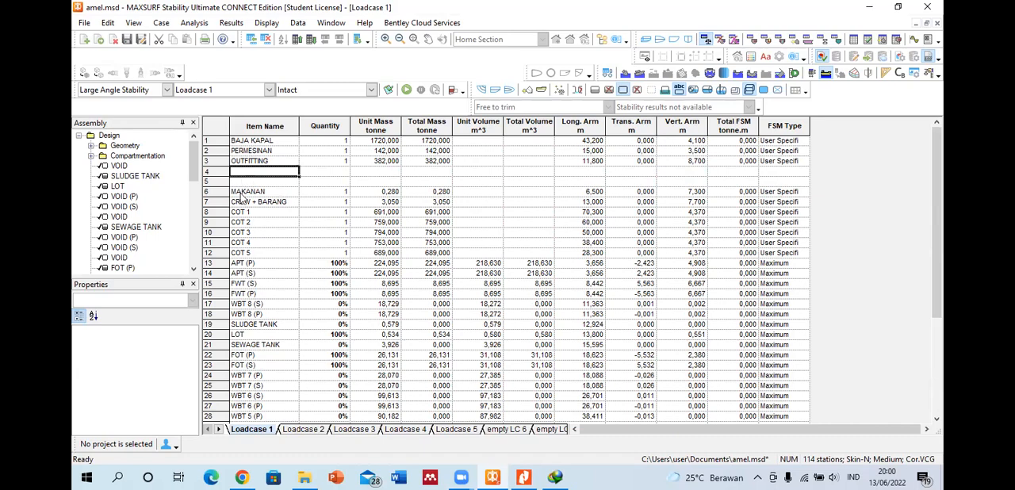
scroll(301, 285, "down", 5)
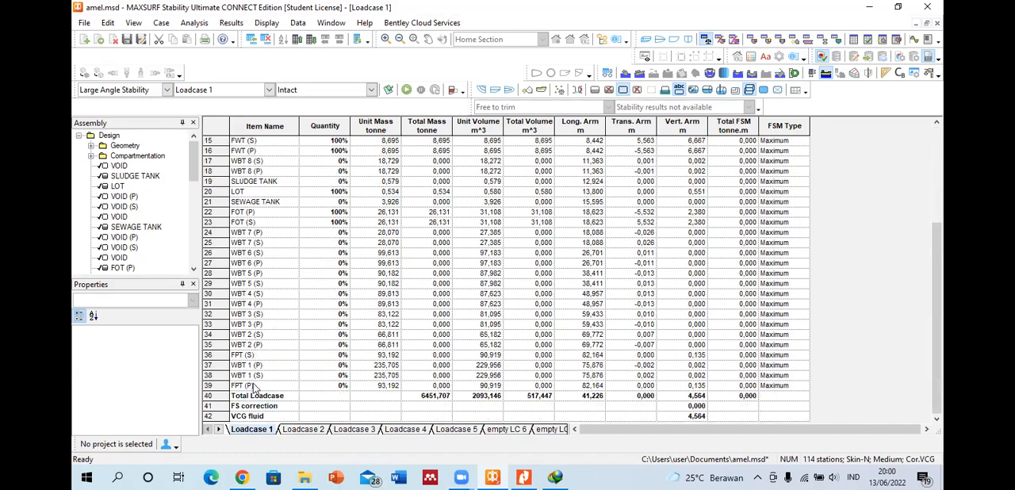
left_click(250, 400)
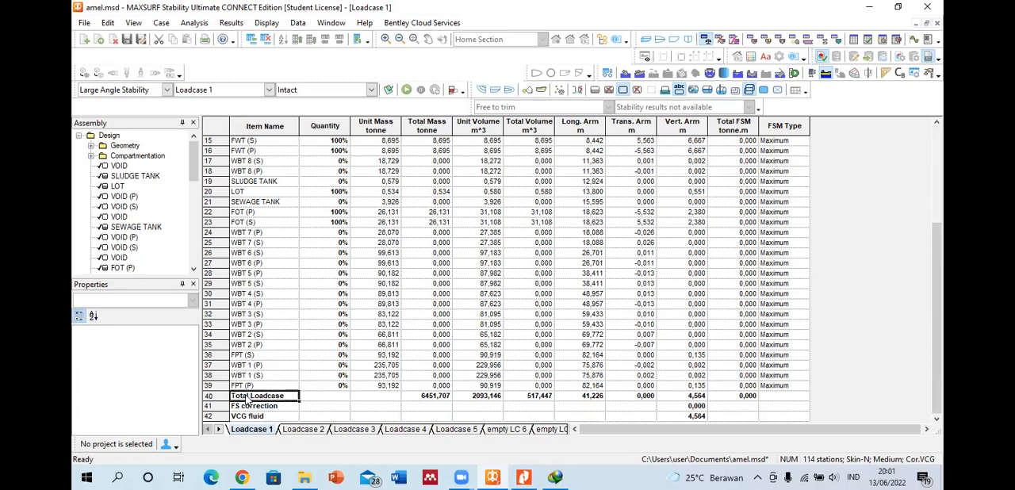
scroll(278, 269, "up", 5)
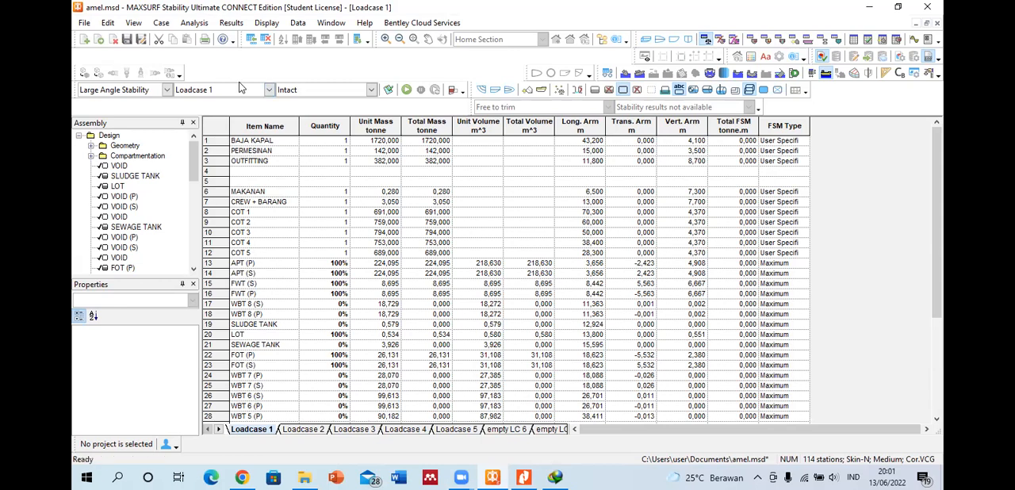
Step: Look through the list of loadcases available for analysis and keep Loadcase 1
left_click(270, 90)
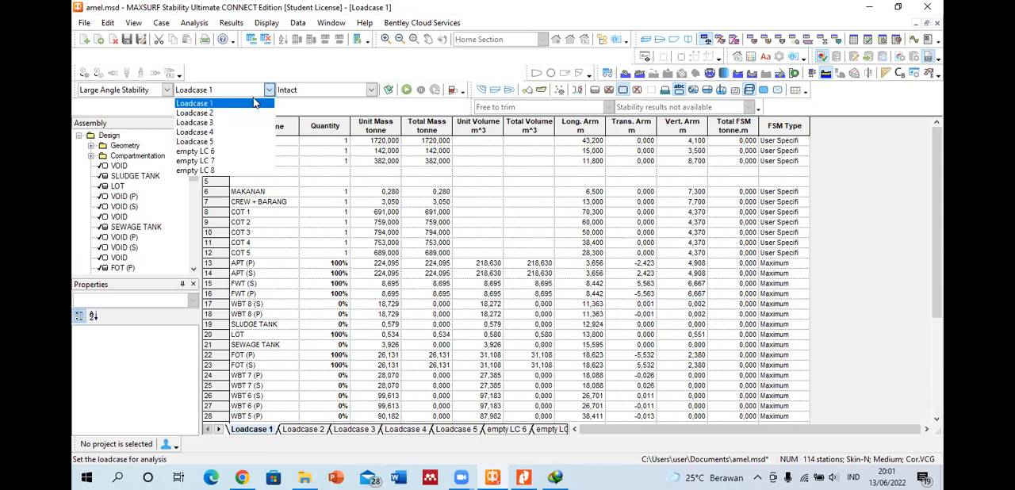
left_click(270, 90)
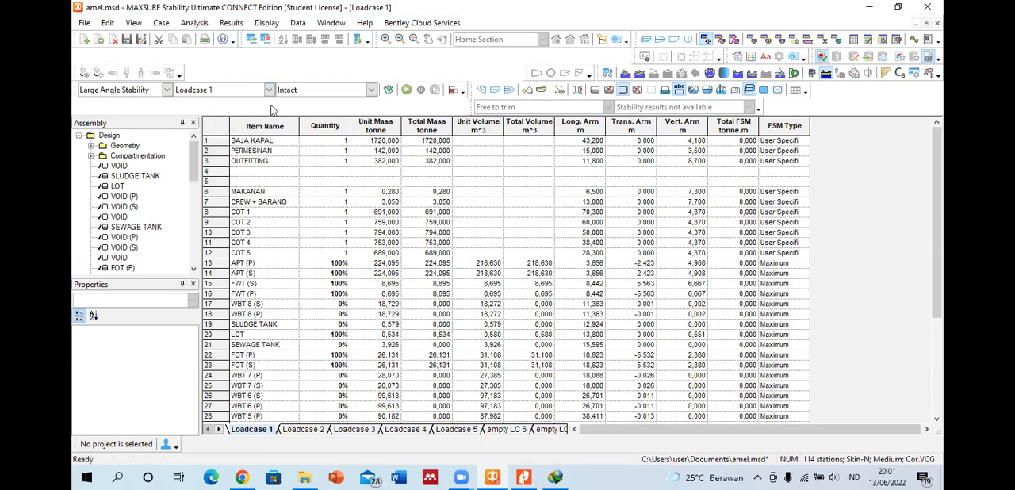
left_click(271, 151)
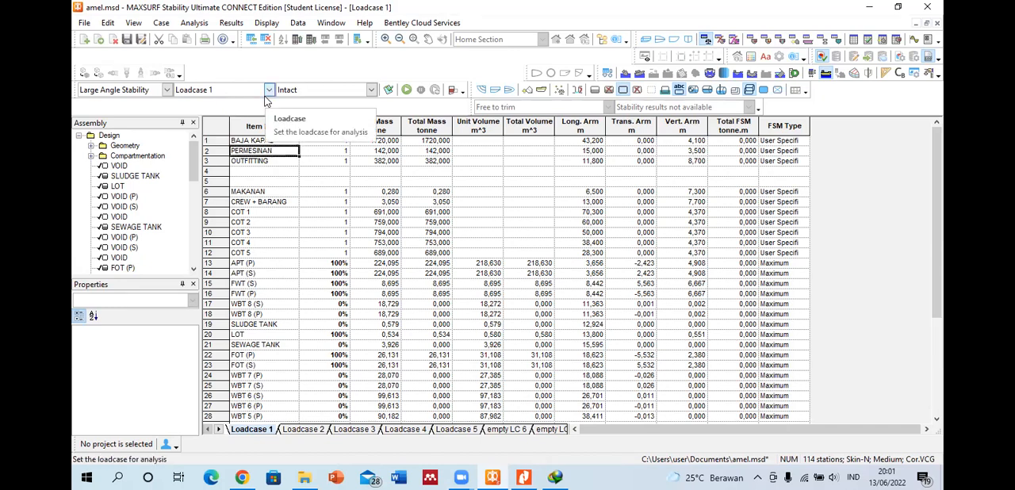
left_click(255, 182)
Step: Examine the full Loadcase 1 table from BAJA KAPAL to VCG fluid, including the Quantity column
left_click(209, 131)
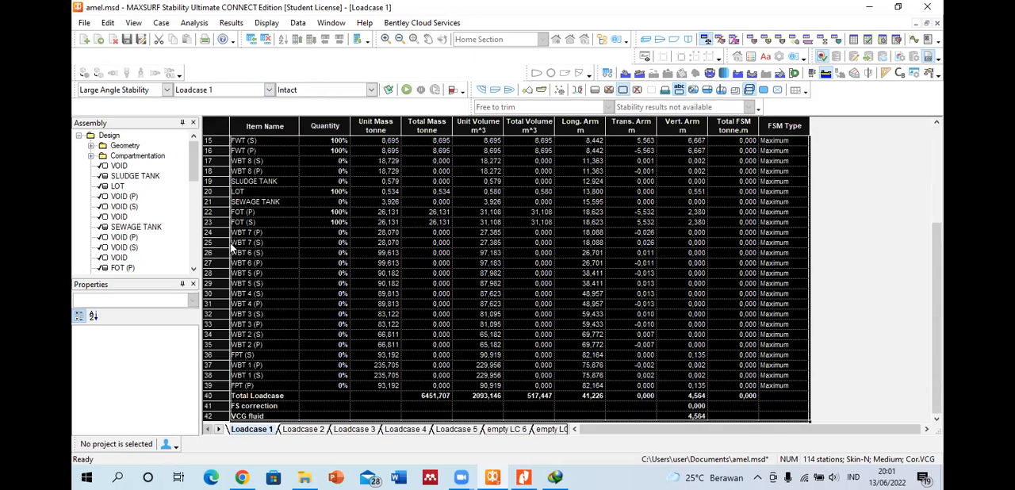
left_click(217, 417)
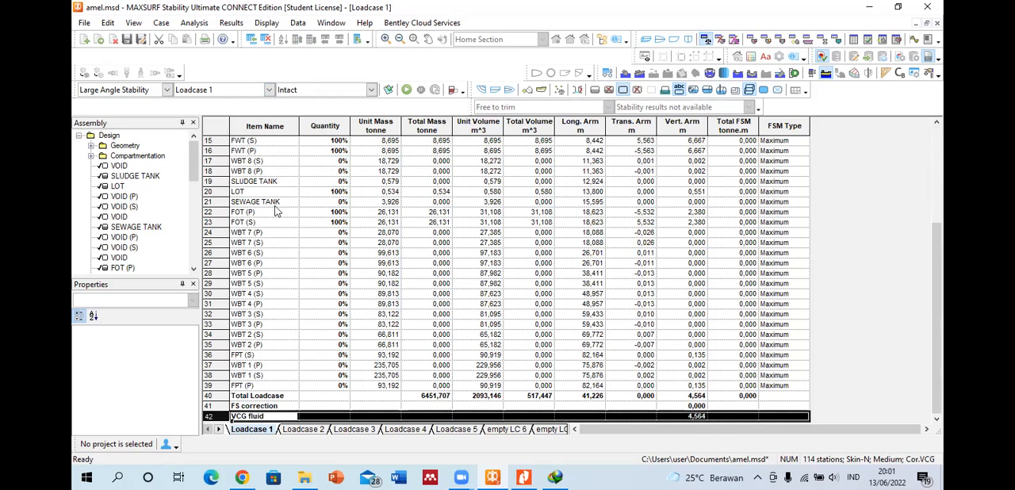
scroll(306, 211, "up", 5)
left_click(327, 125)
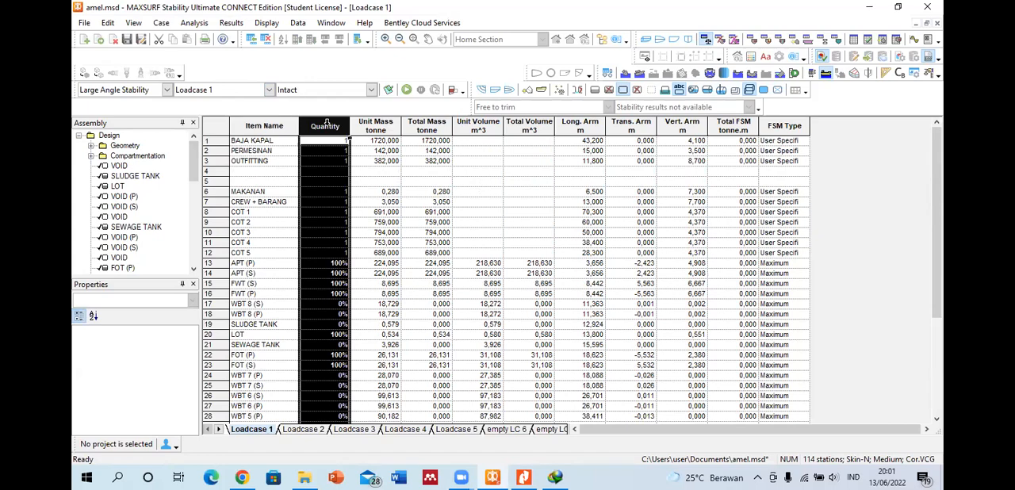
left_click(334, 264)
scroll(334, 264, "down", 5)
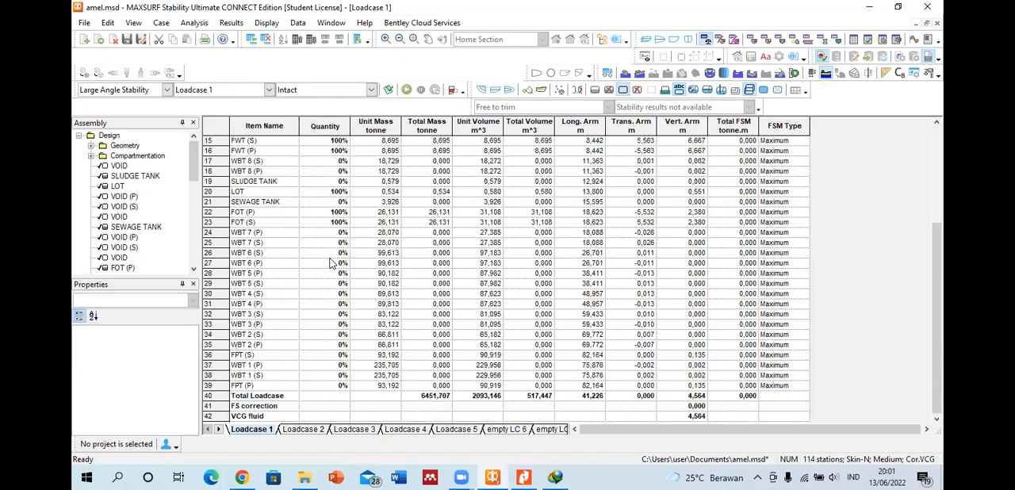
scroll(332, 263, "up", 3)
Step: Set the quantities of COT 1 through COT 5 to 0 in Loadcase 1
mouse_move(314, 161)
left_mouse_down()
mouse_move(321, 170)
mouse_move(322, 162)
left_mouse_up()
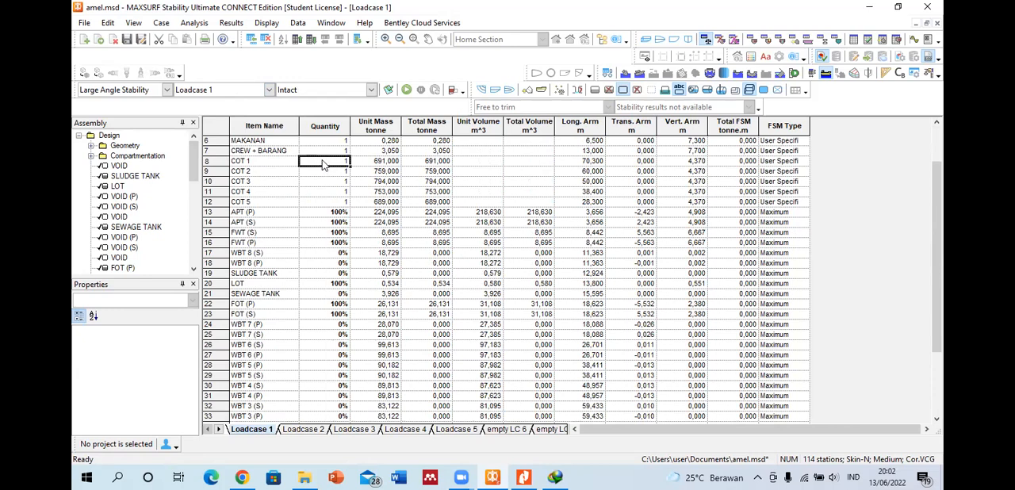
type("0")
key("Return")
type("0")
key("Return")
type("0")
key("Return")
type("0")
key("Return")
type("0")
key("Return")
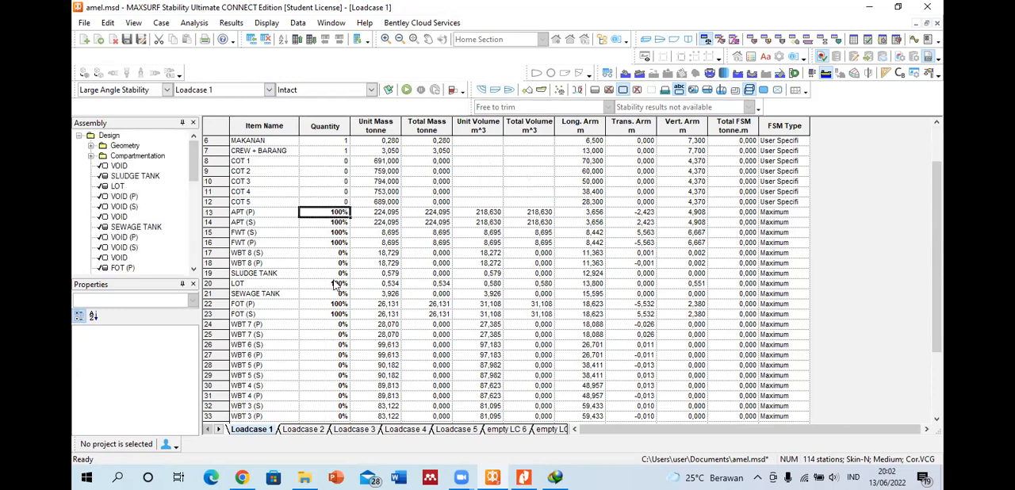
Step: Set the quantities of WBT 7 (P), WBT 7 (S) and WBT 6 (S) to 100%
left_click(325, 326)
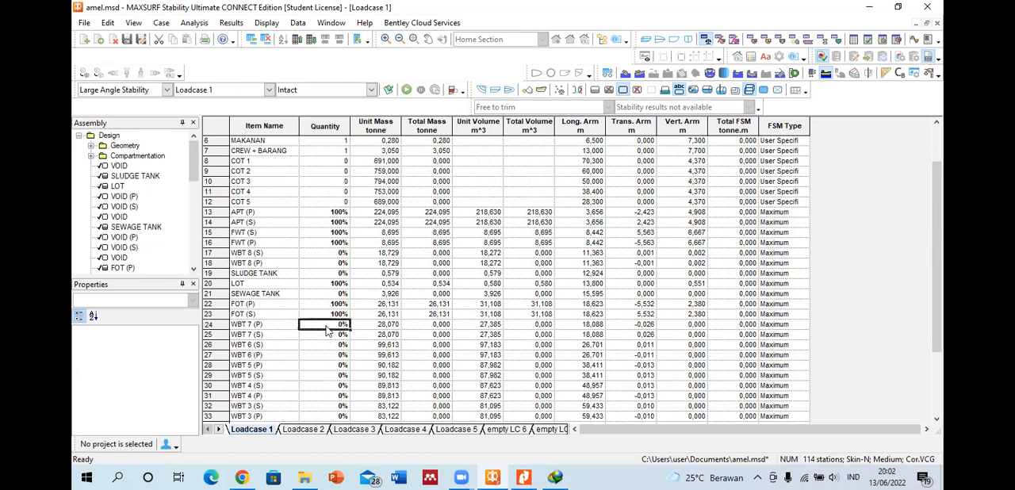
type("100")
key("Return")
type("100")
key("Return")
type("100")
key("Return")
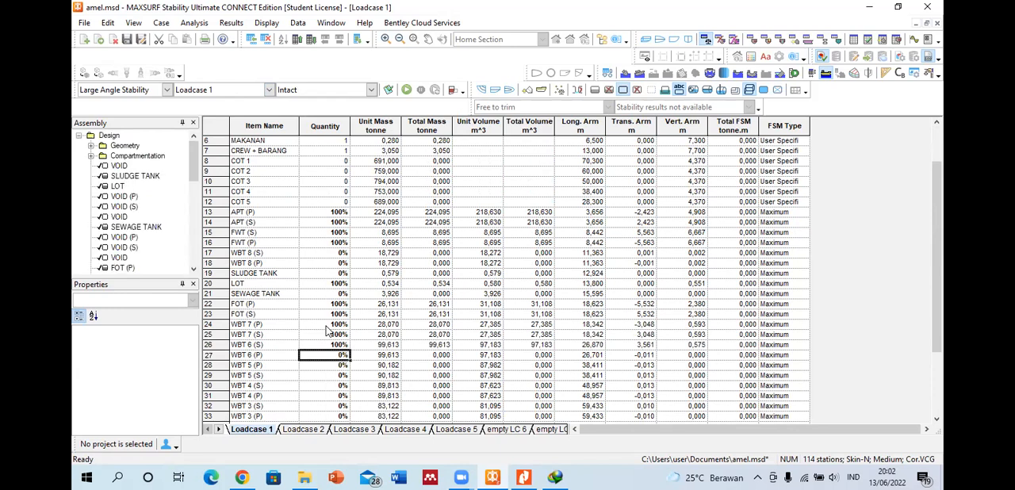
Step: Undo the quantity changes made to the WBT ballast tanks and to COT 1 through COT 5
key("ctrl+z")
key("ctrl+z")
key("ctrl+z")
key("ctrl+z")
key("ctrl+z")
key("ctrl+z")
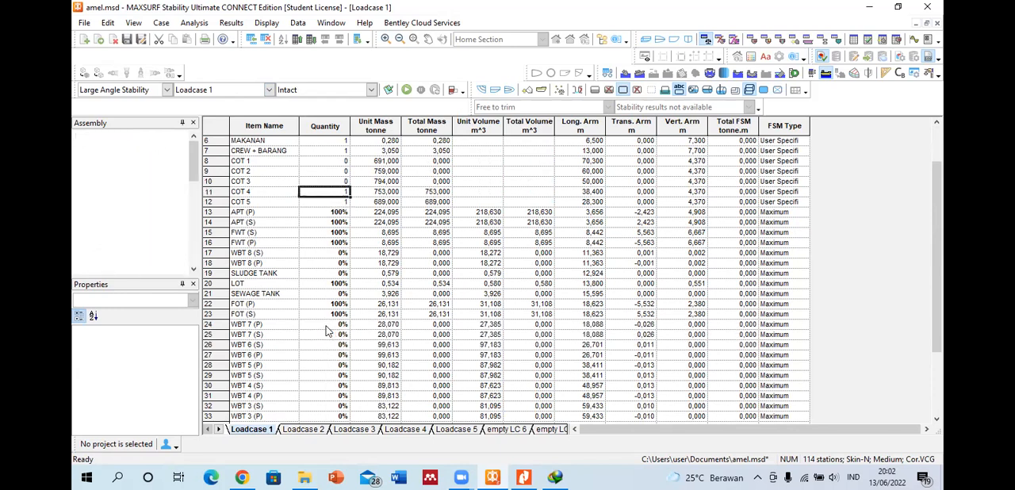
key("ctrl+z")
key("ctrl+z")
scroll(293, 261, "up", 2)
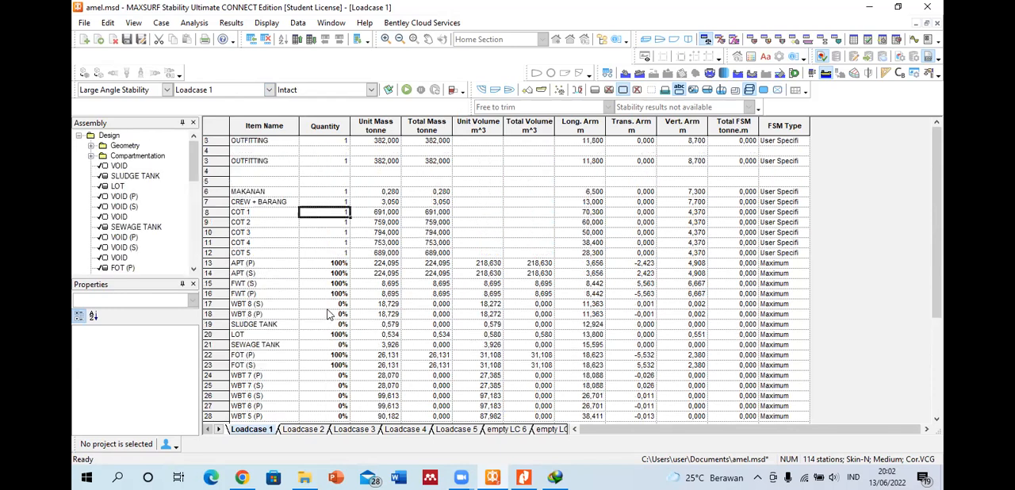
Step: Name the blank row directly beneath OUTFITTING TOTAL LWT and check its total mass
left_click(251, 173)
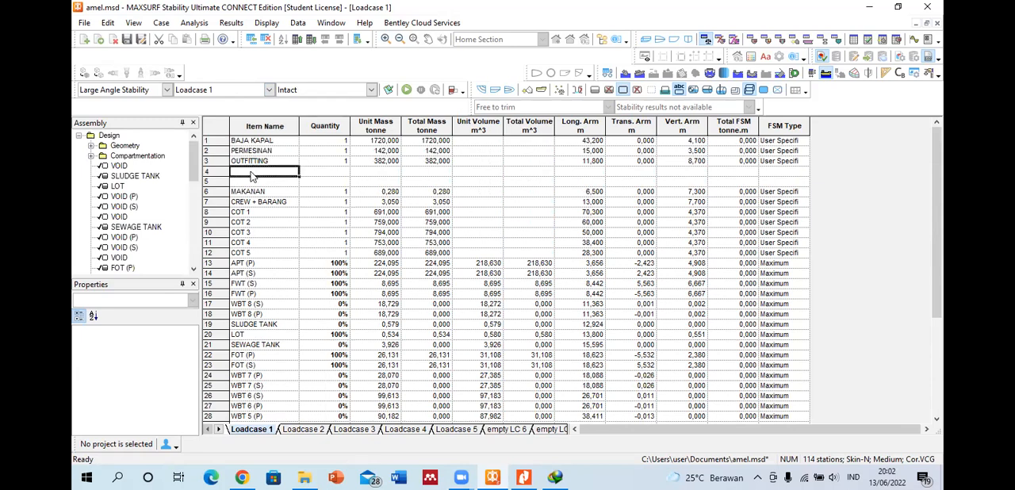
type("TOTAL LWT")
key("Return")
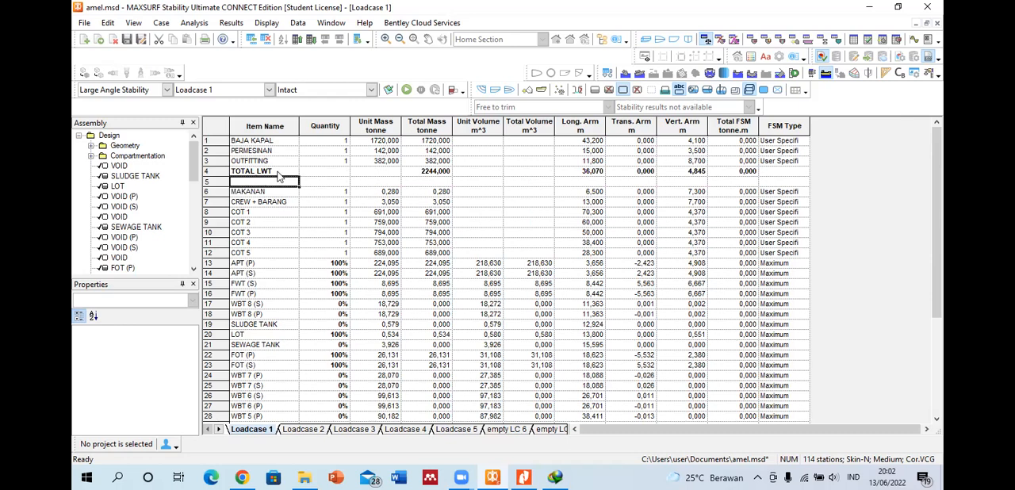
left_click(418, 172)
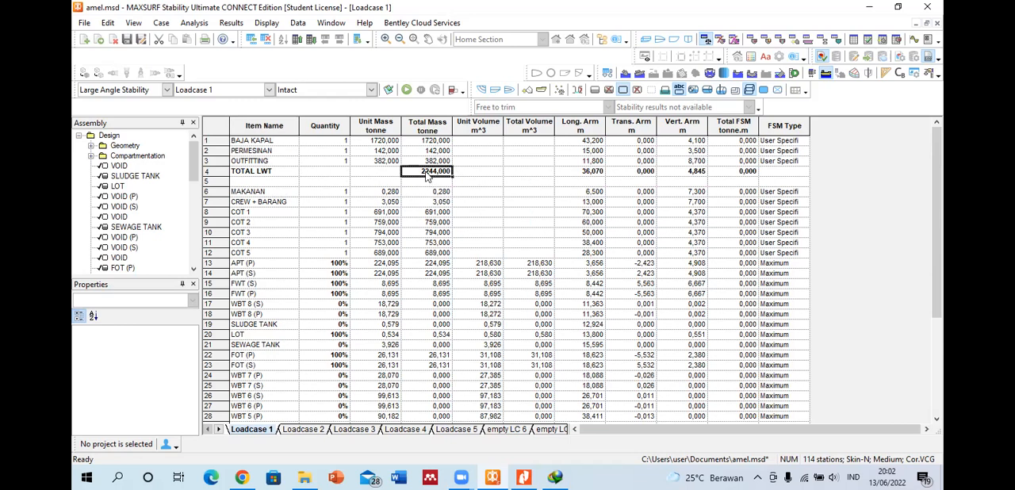
Step: Add two new items beneath FPT (P) at the end of the Loadcase 1 item list
scroll(372, 297, "down", 5)
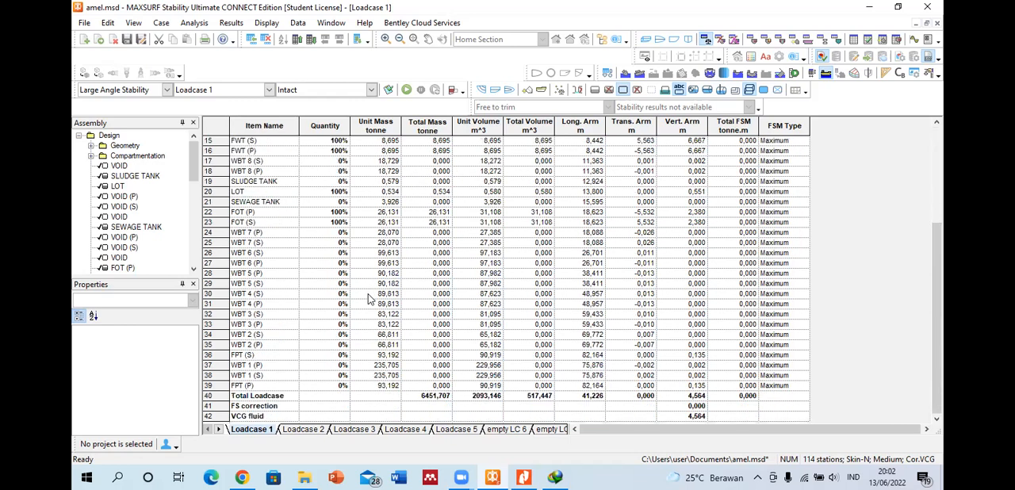
left_click(214, 386)
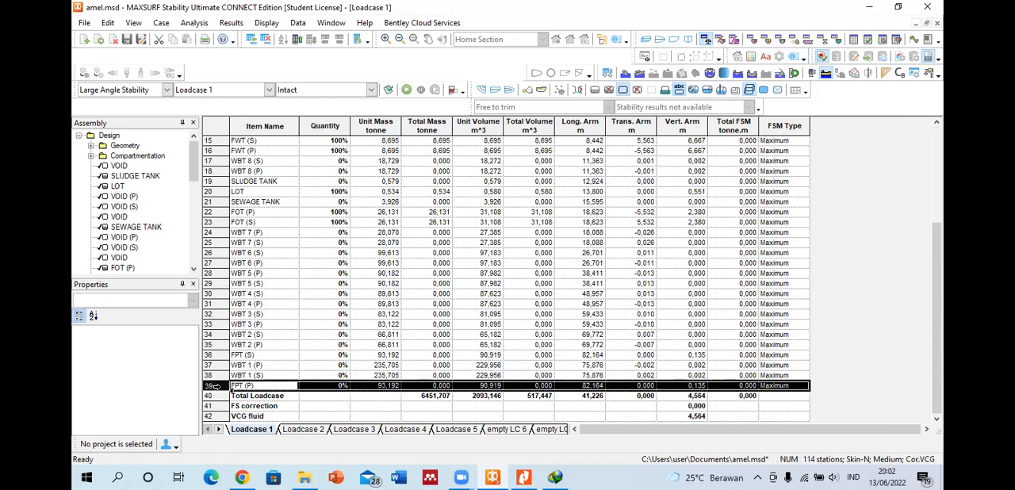
key("ctrl+a")
key("ctrl+a")
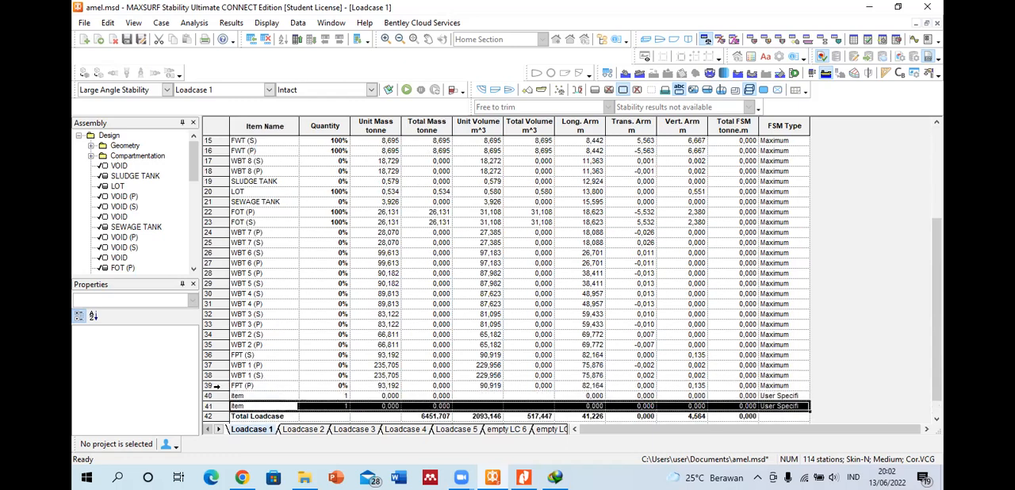
Step: Turn the first new item beneath FPT (P) into a blank row by naming it with a period
left_click(256, 395)
type("T")
key("BackSpace")
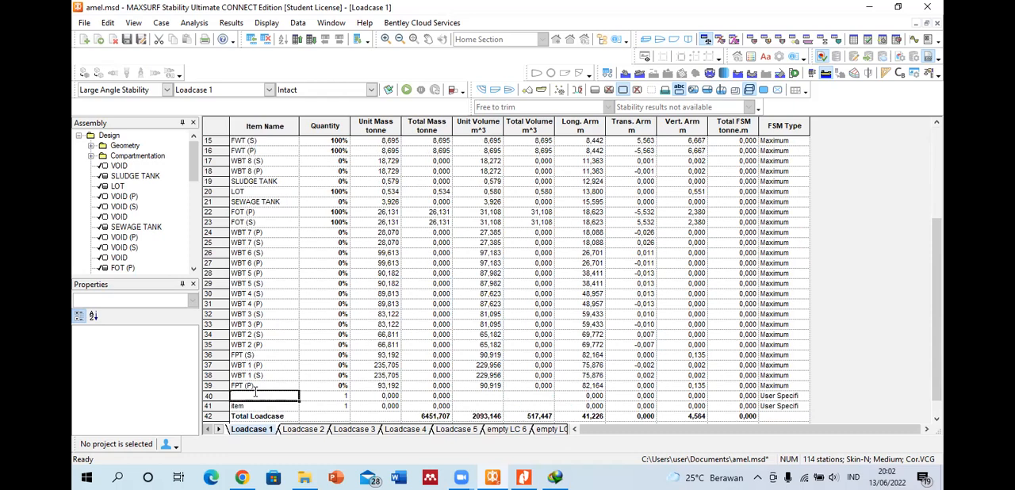
key("Return")
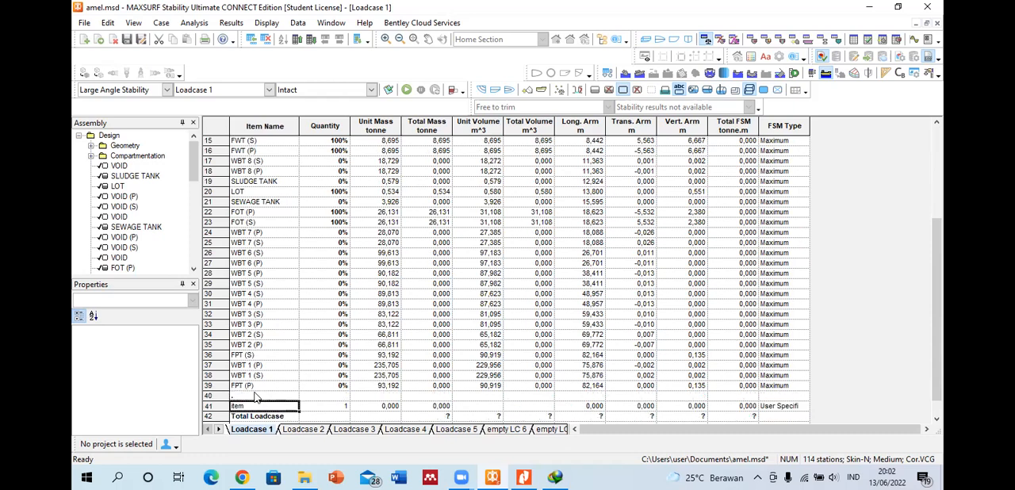
Step: Rename the row directly beneath FPT (P) as TOTAL DWT
left_click(255, 395)
type("T")
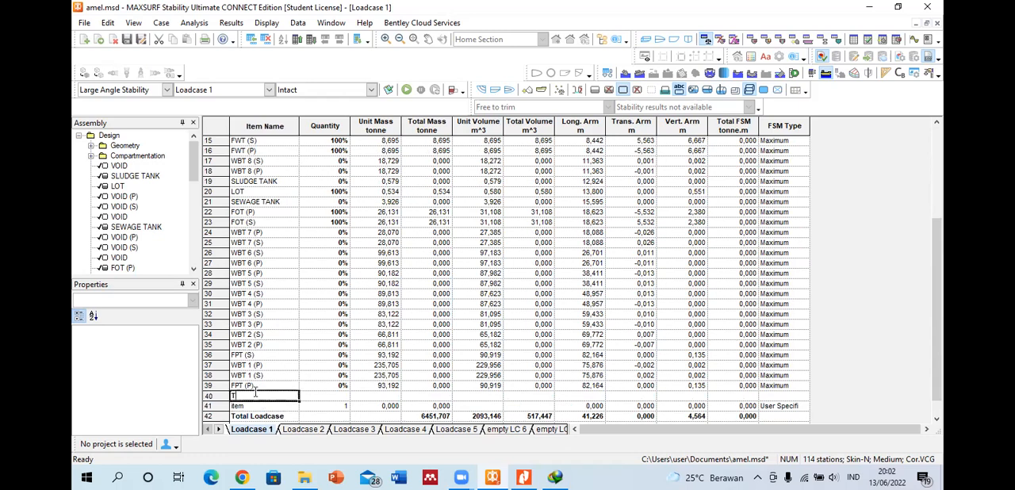
type("OTAL DWT")
key("Return")
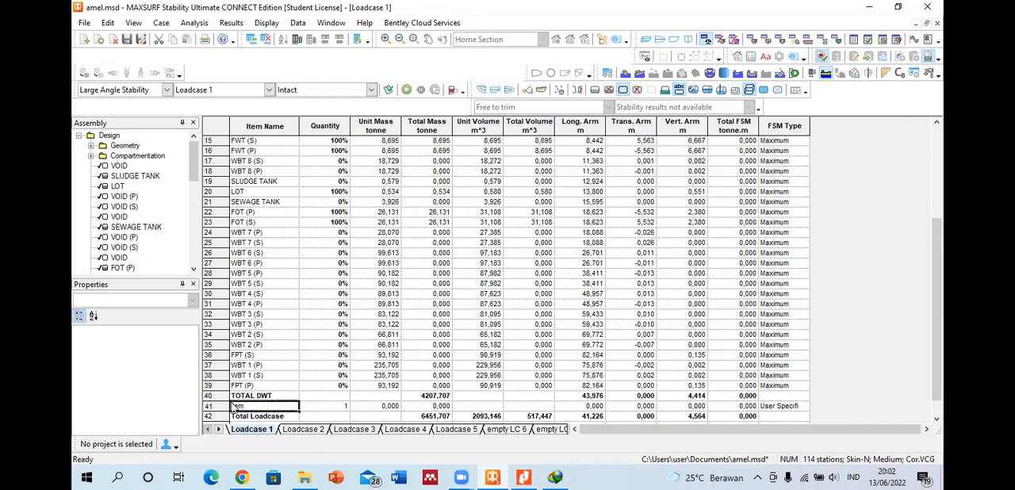
Step: Turn the new item between TOTAL DWT and Total Loadcase into a blank separator row with a period, and clear its name
key("BackSpace")
key("Return")
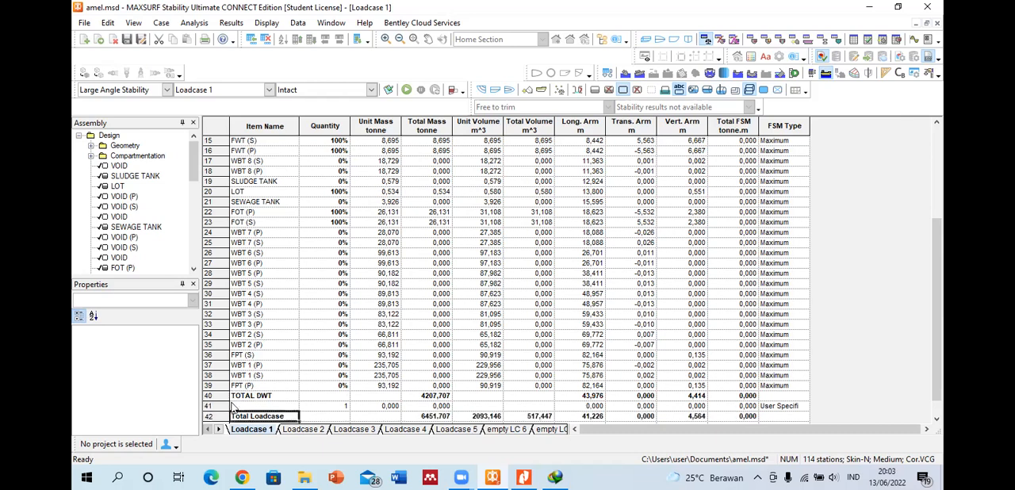
left_click(252, 407)
key("Return")
left_click(251, 407)
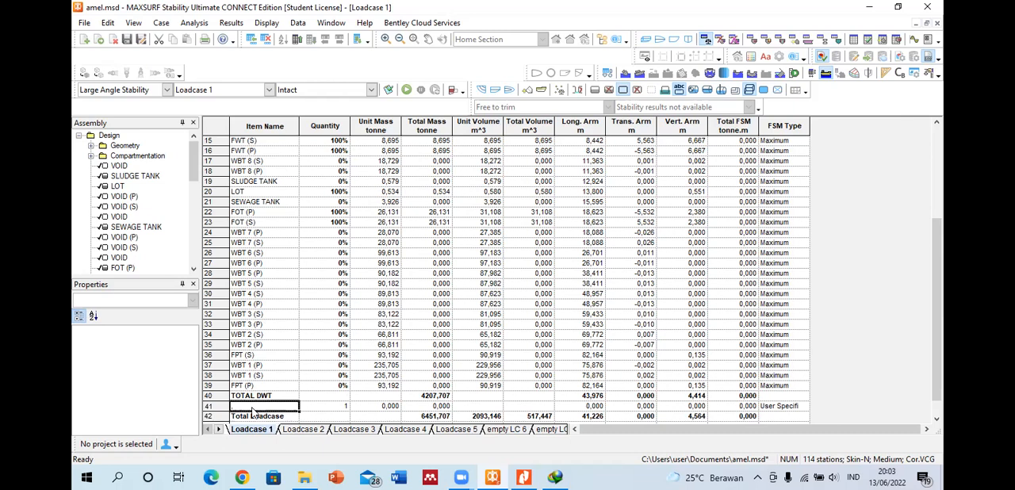
key("Return")
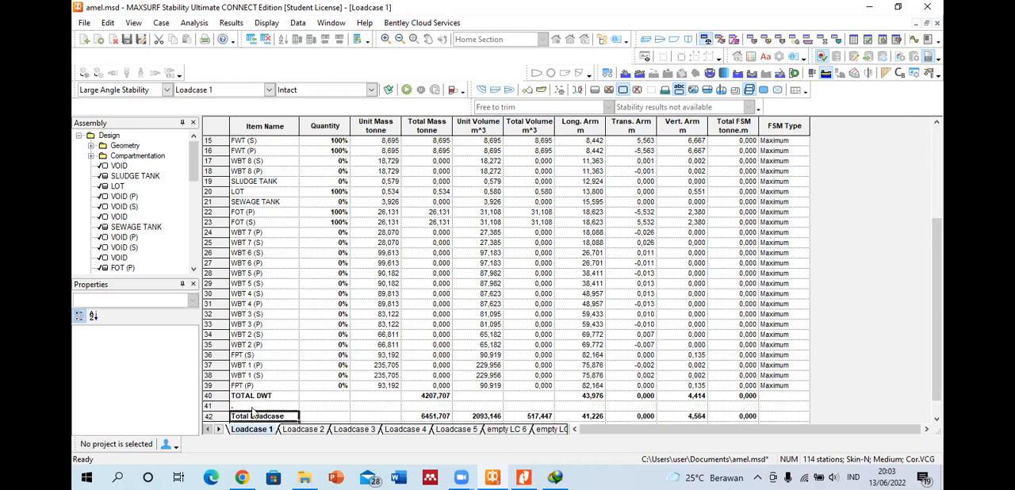
left_click(252, 409)
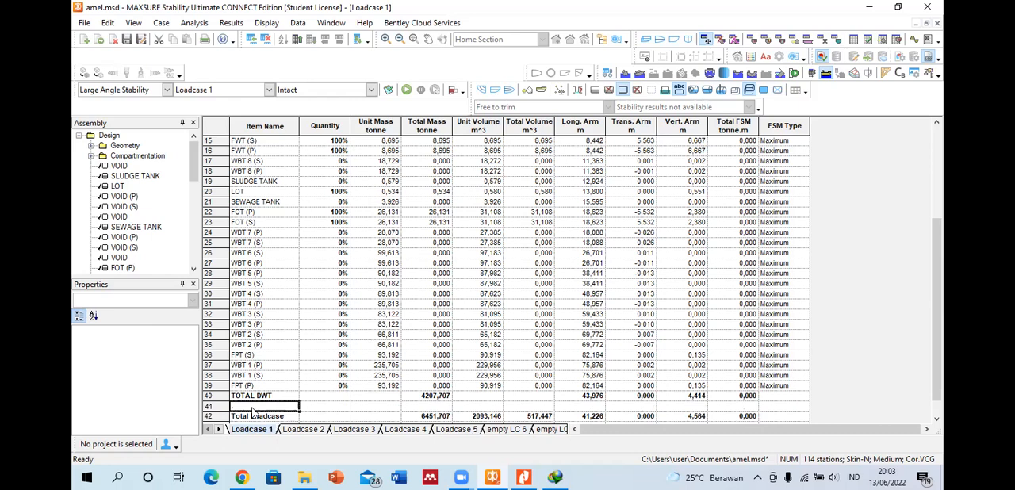
double_click(245, 406)
key("Return")
Step: Try to edit the name of the Total Loadcase row
scroll(245, 406, "down", 1)
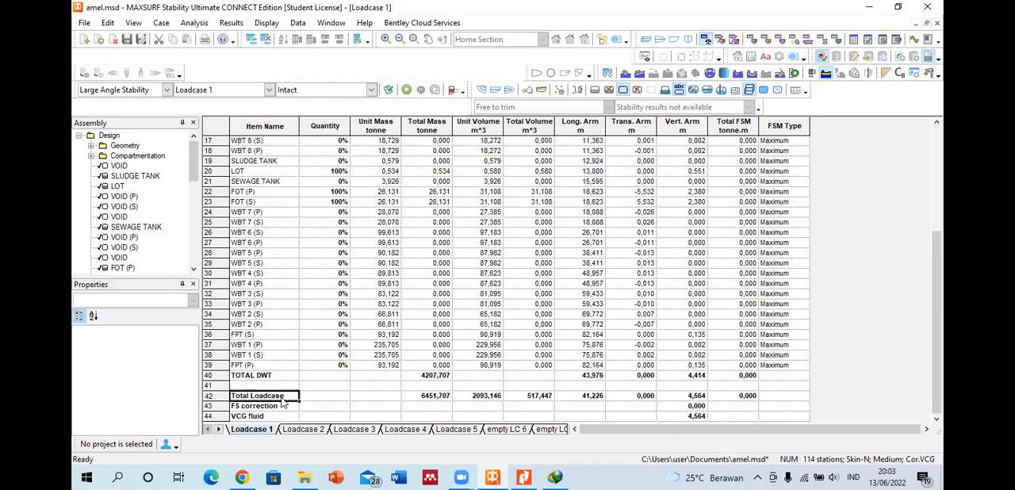
double_click(285, 396)
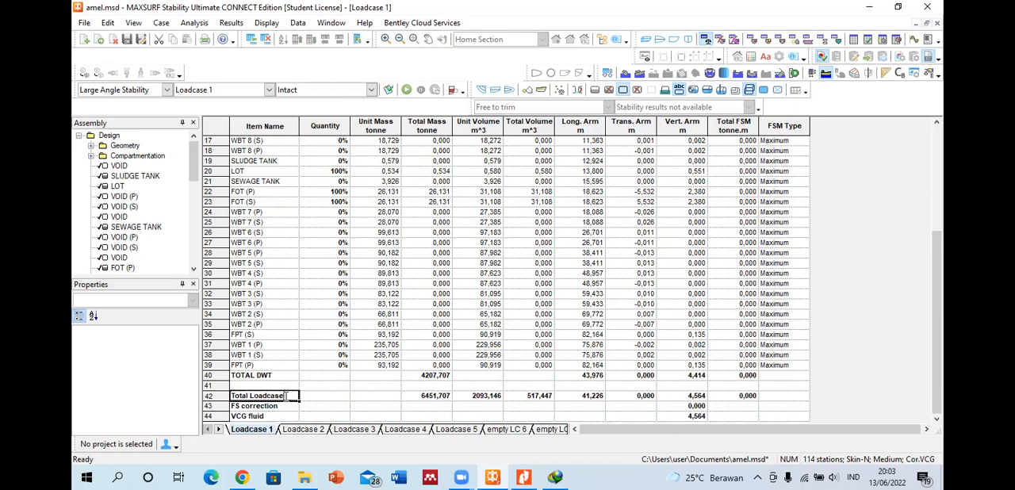
left_click(293, 376)
left_click(285, 396)
double_click(284, 396)
left_click_drag(285, 394, 248, 396)
left_click(248, 402)
left_click(249, 398)
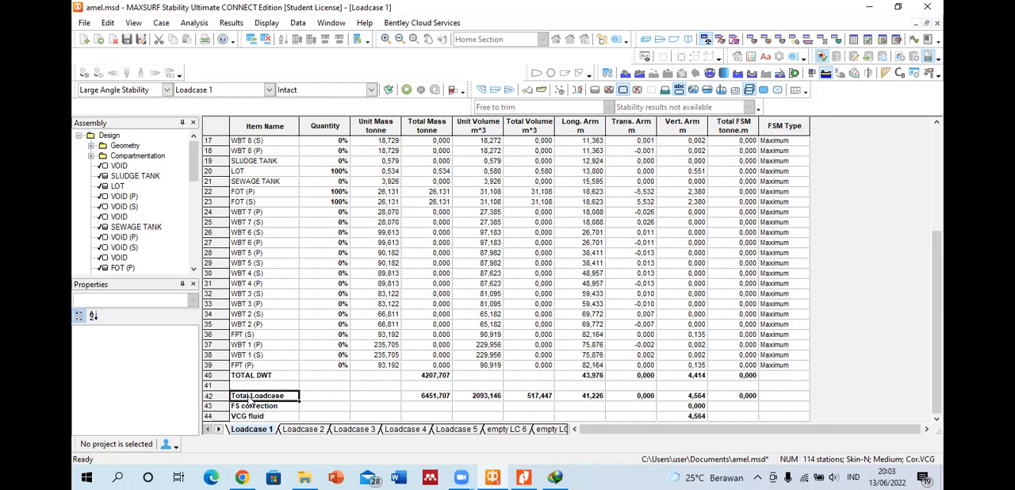
Step: Compare the total masses of the TOTAL LWT, TOTAL DWT and Total Loadcase rows
left_click(267, 375)
scroll(269, 372, "up", 5)
left_click(270, 175)
left_click(432, 173)
scroll(456, 279, "down", 5)
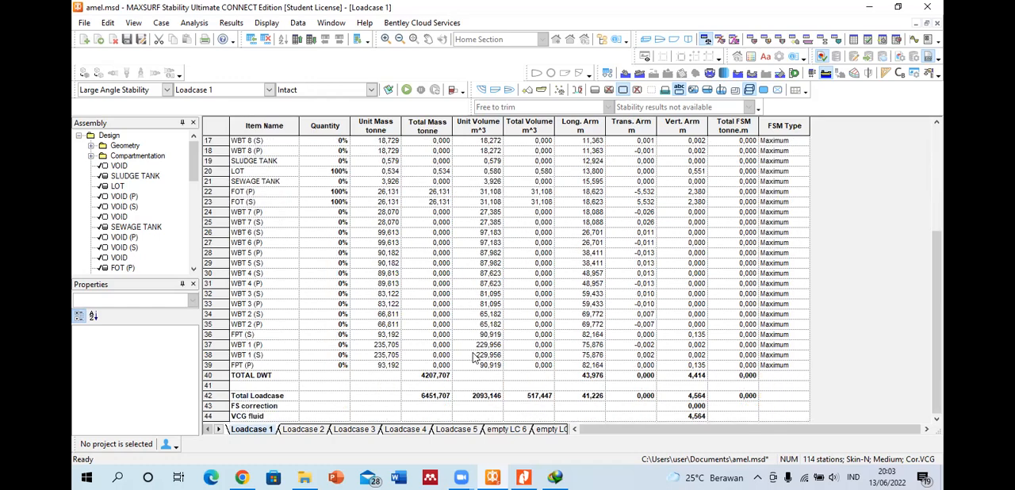
left_click(436, 378)
left_click(432, 396)
scroll(414, 377, "up", 5)
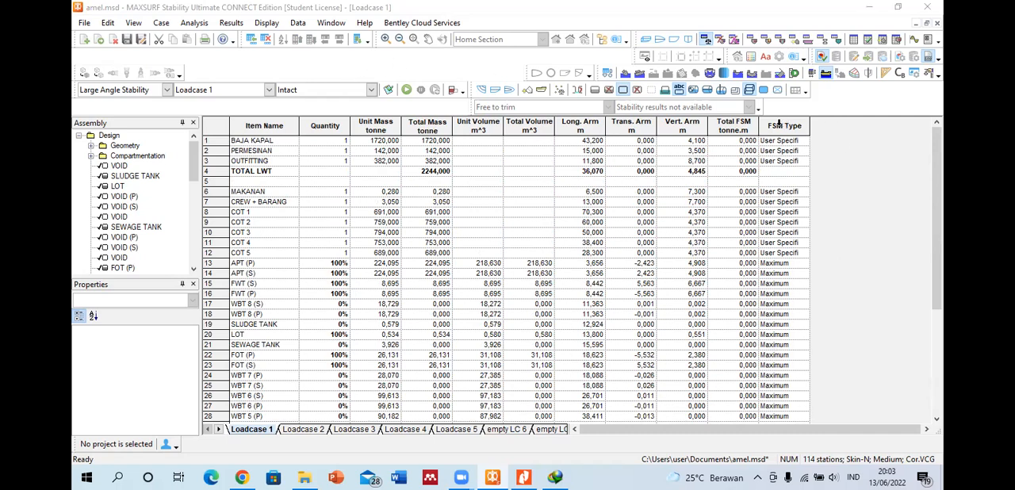
Step: Open the Loadcase Format column options and move the dialog clear of the table's column headings
left_click(812, 74)
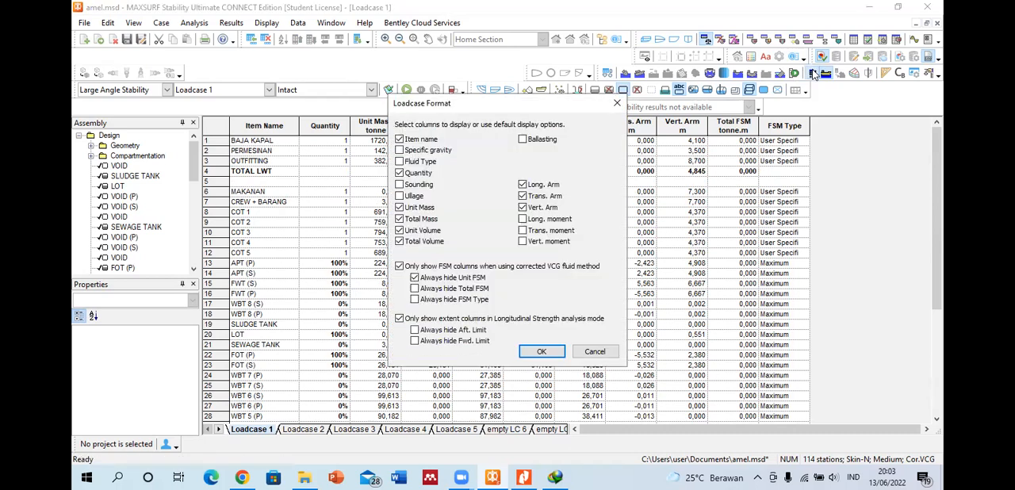
left_click(391, 54)
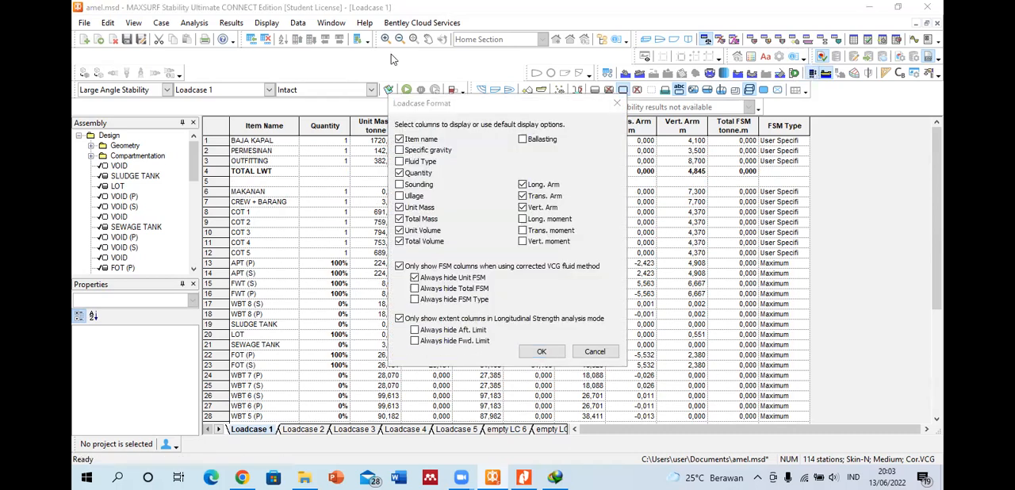
left_click(523, 145)
left_click_drag(508, 110, 371, 217)
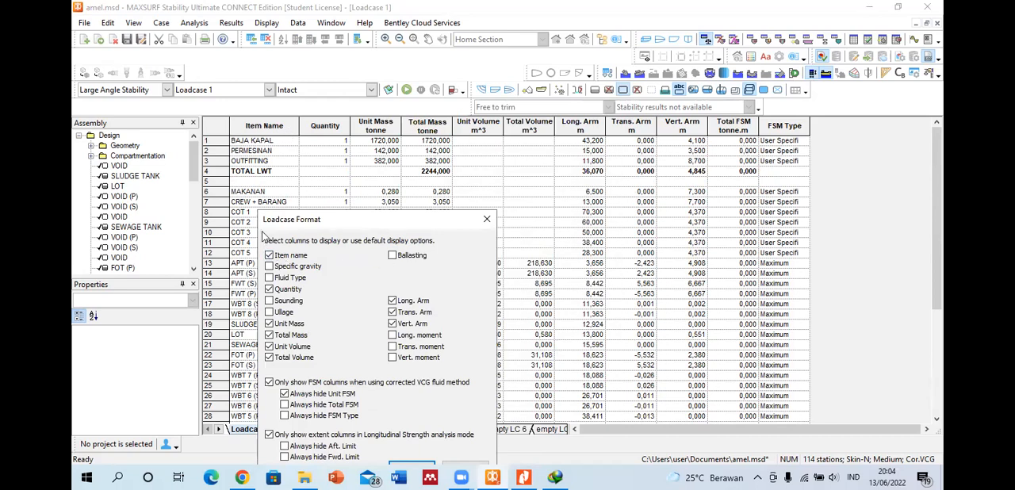
Step: Add the Ballasting column to the loadcase table through the Loadcase Format options
left_click(275, 257)
left_click(393, 313)
left_click_drag(388, 220, 422, 154)
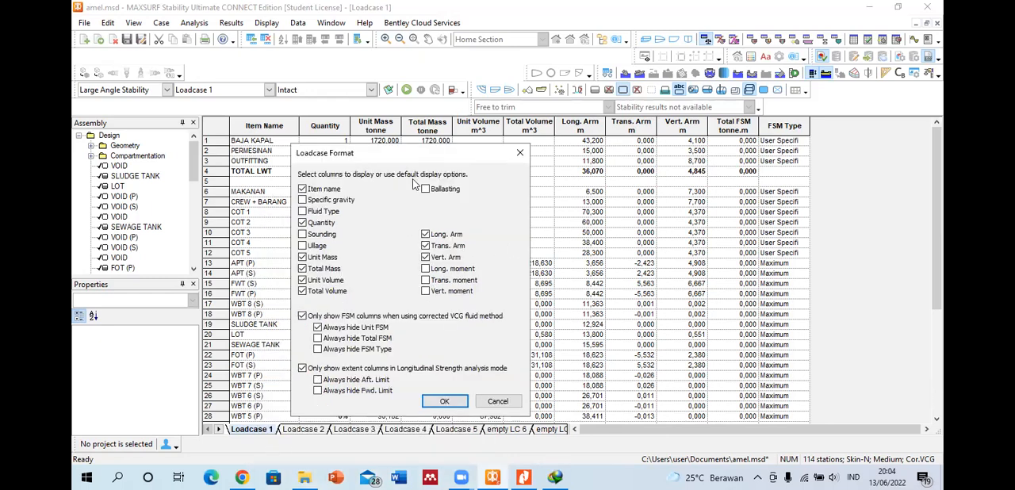
left_click(426, 189)
left_click(446, 402)
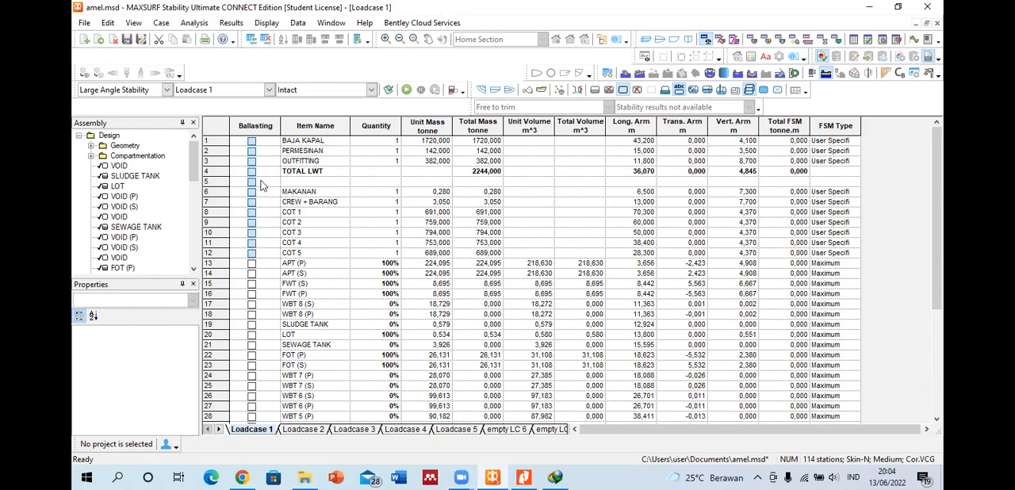
Step: Examine the Ballasting column across the fixed items, tanks and total rows of Loadcase 1
scroll(268, 291, "down", 4)
scroll(268, 291, "down", 2)
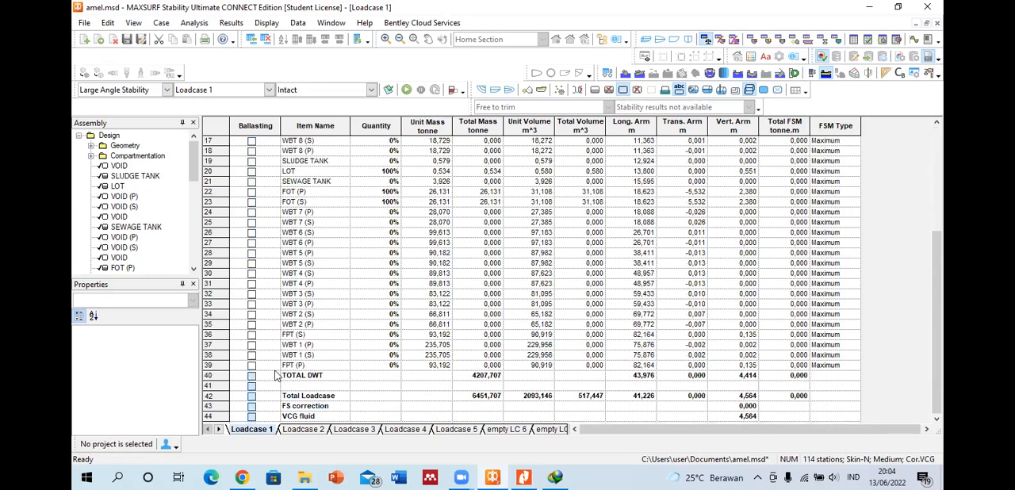
scroll(253, 365, "up", 4)
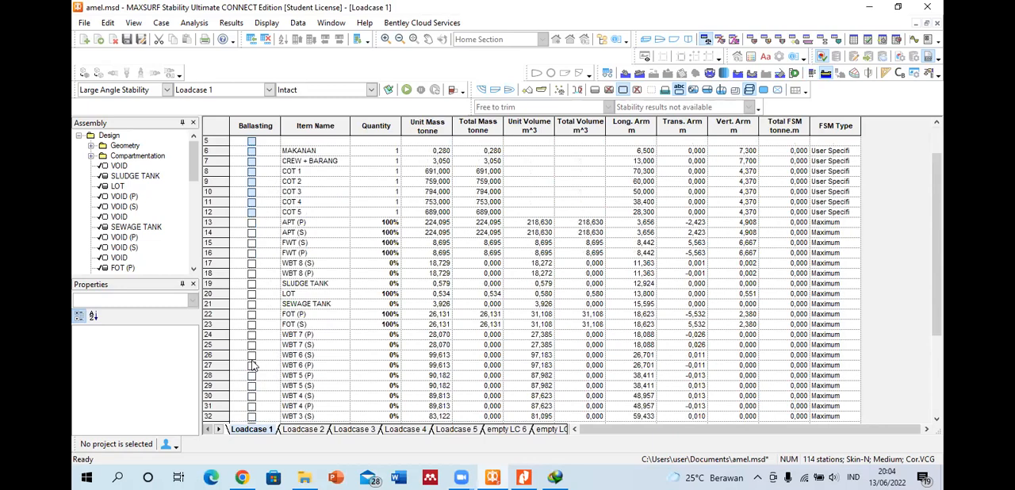
left_click_drag(220, 218, 243, 336)
scroll(242, 336, "up", 4)
left_click(299, 234)
Step: Try flagging the APT tanks, WBT 7 (P), WBT 7 (S) and WBT 6 (S) for ballasting, and clear the flags
left_click(255, 264)
left_click(253, 274)
left_click(253, 274)
left_click(252, 263)
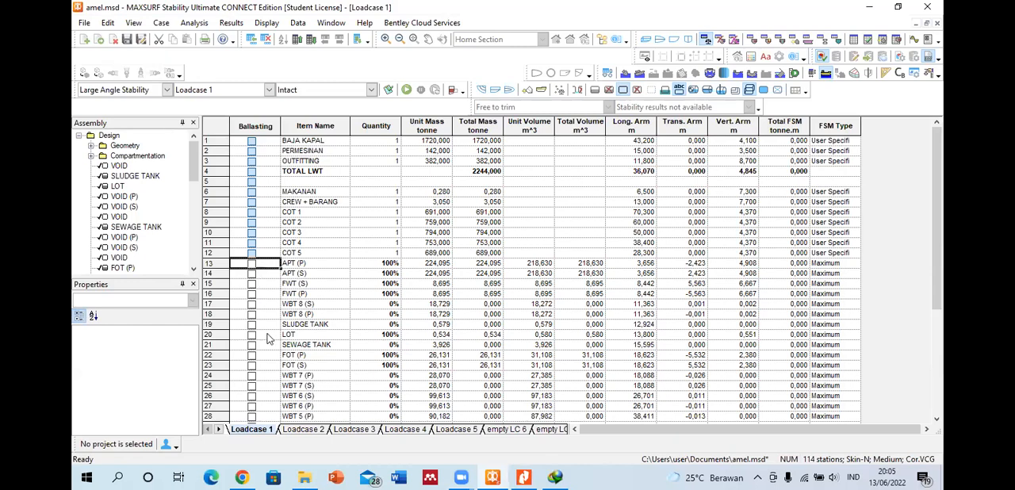
left_click(252, 375)
left_click(252, 385)
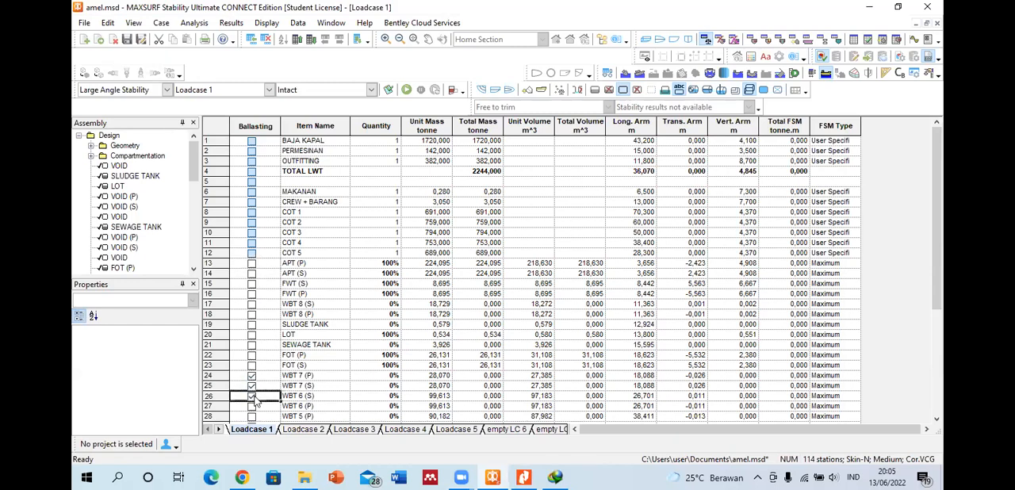
left_click(252, 385)
left_click(252, 375)
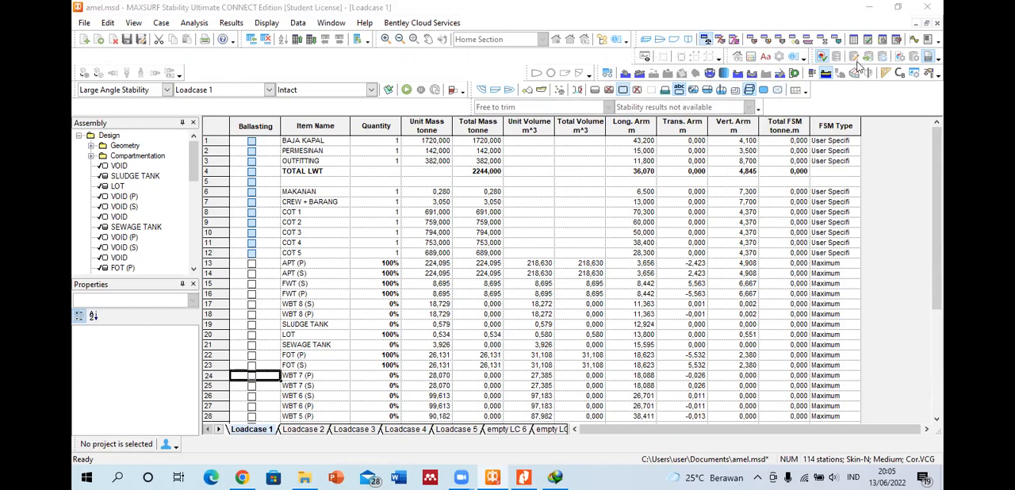
Step: Hide the Ballasting column from the loadcase table through the Loadcase Format options
left_click(810, 76)
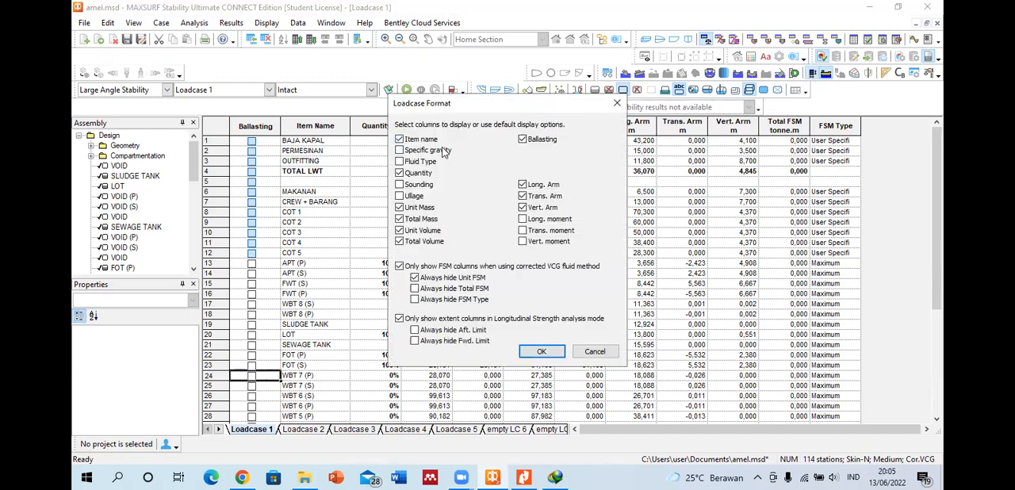
left_click(522, 138)
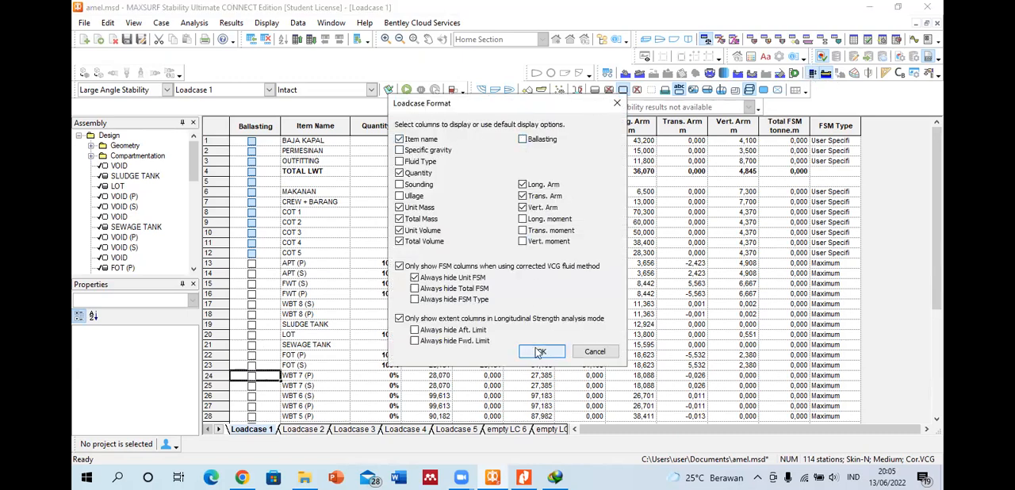
left_click(539, 352)
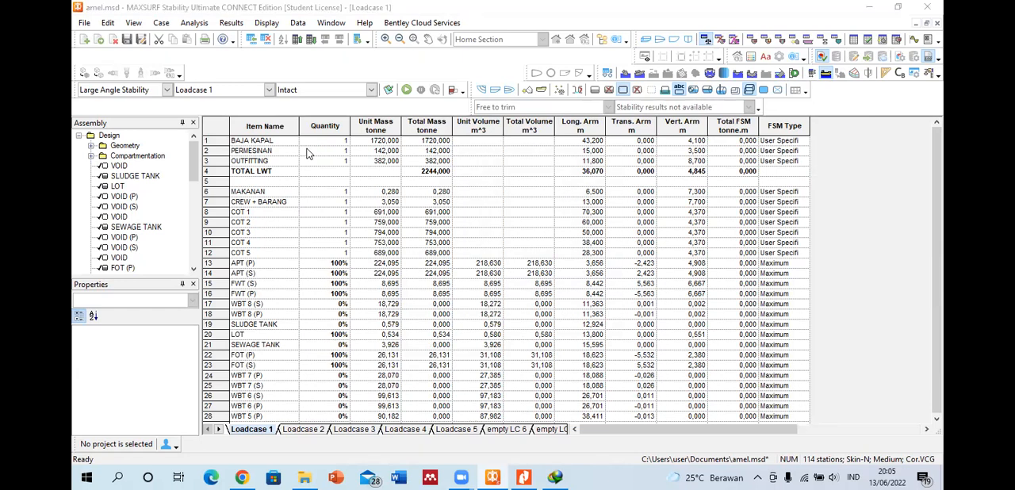
scroll(310, 207, "down", 5)
scroll(309, 215, "up", 5)
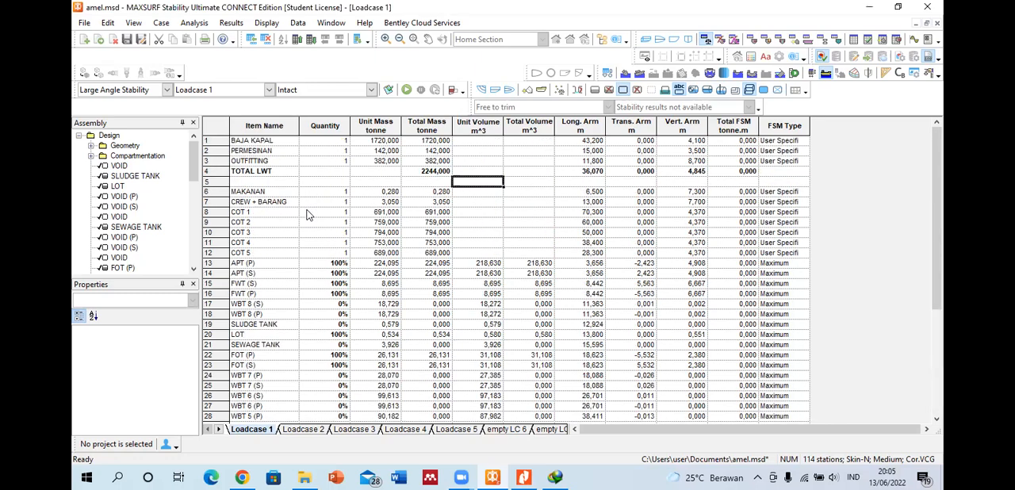
left_click(215, 127)
left_click(277, 163)
left_click(277, 143)
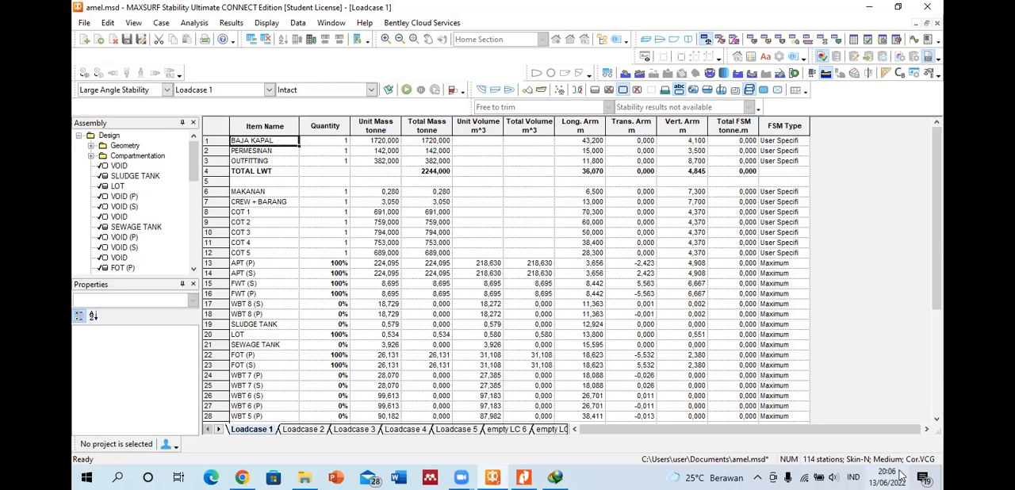
Step: Compare the unit volume and total volume entries of the APT (P) tank with the blank volume cells of the fixed items
left_click(476, 245)
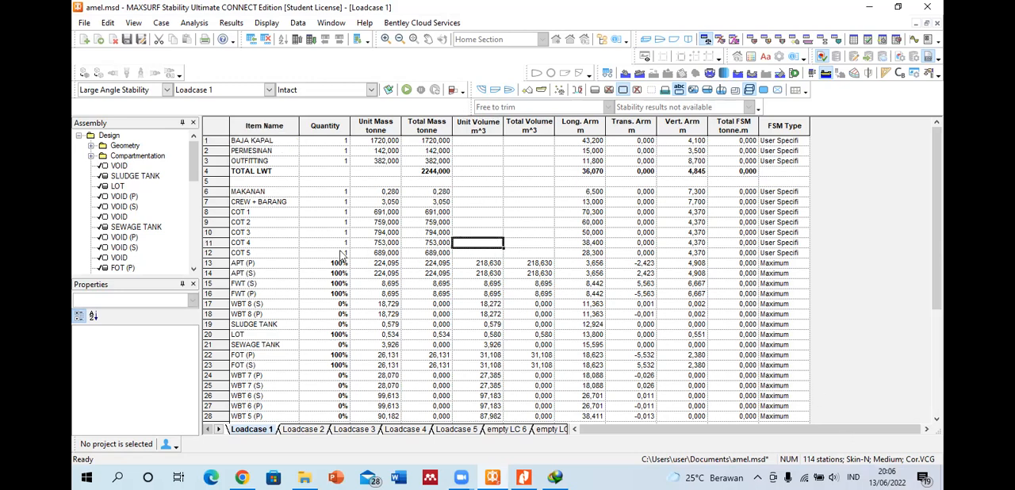
left_click(218, 262)
left_click(485, 263)
left_click(518, 257)
left_click(489, 263)
left_click(520, 264)
left_click(487, 263)
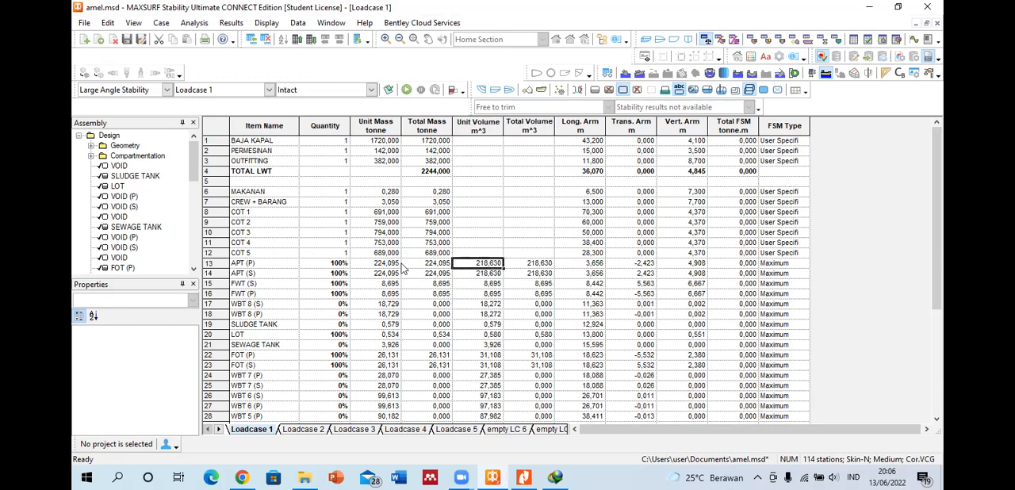
left_click(218, 262)
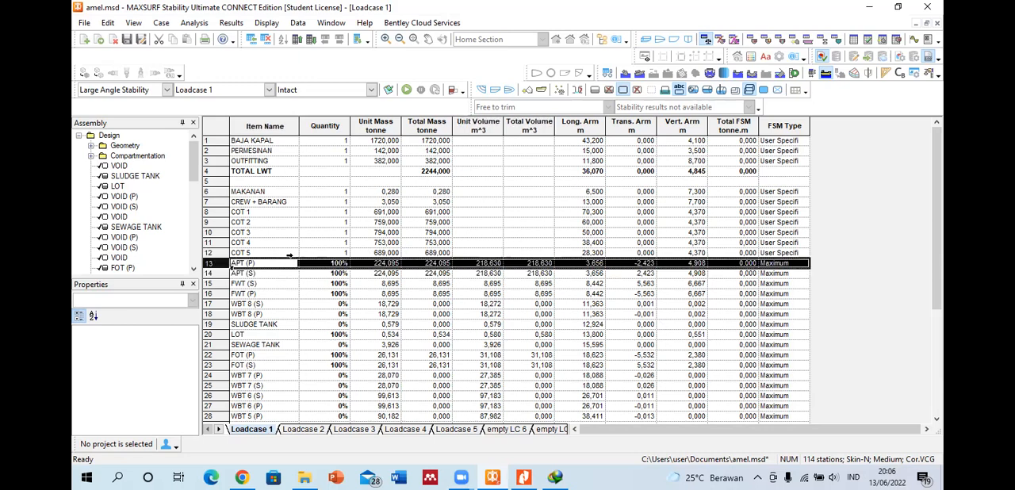
left_click(475, 265)
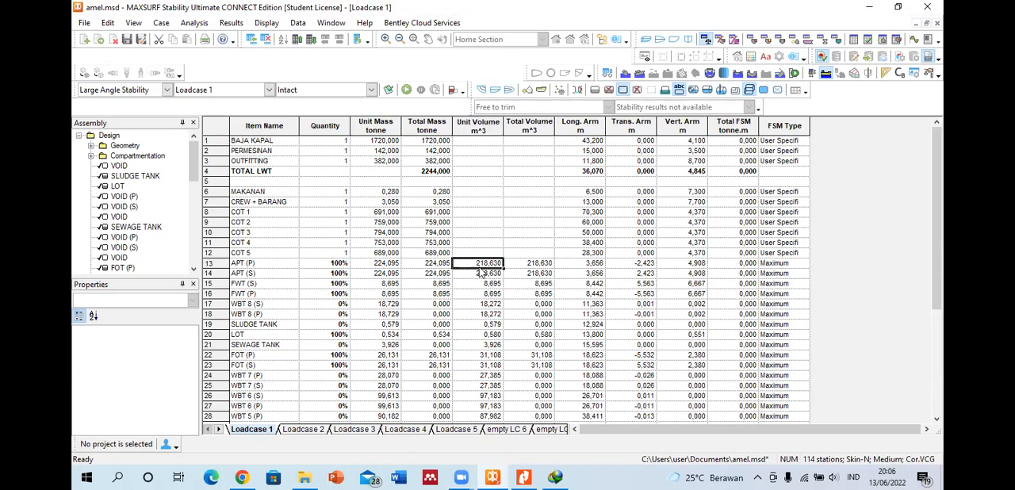
Step: Review the Loadcase 1 rows from BAJA KAPAL down to the total rows
scroll(337, 243, "down", 3)
scroll(337, 243, "down", 3)
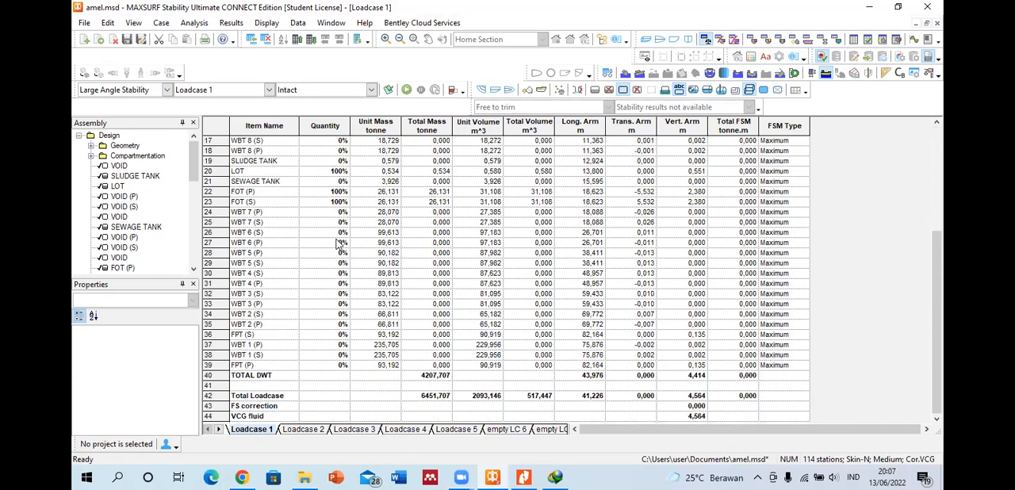
scroll(337, 244, "up", 6)
left_click(250, 183)
left_click(325, 191)
left_click(284, 212)
left_click(237, 141)
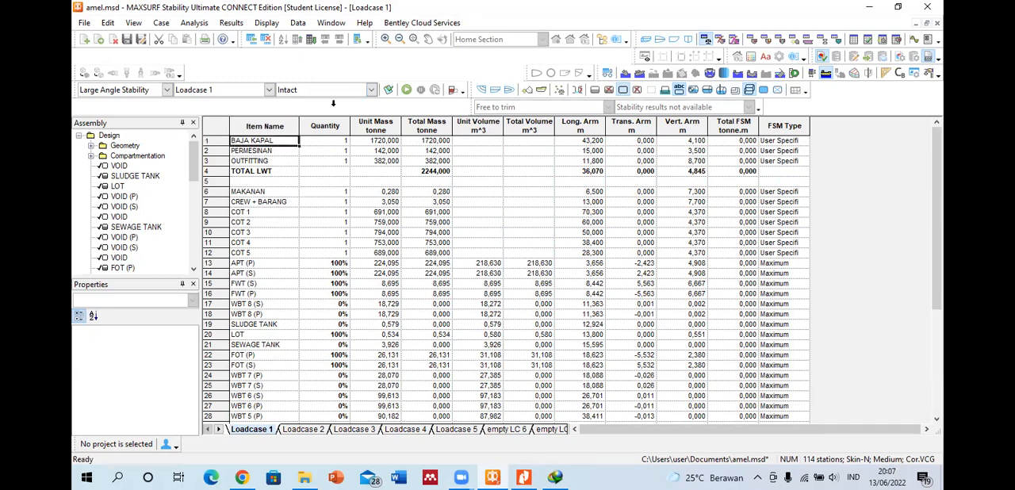
Step: Switch the analysis mode to Probabilistic Damage and return it to Large Angle Stability
left_click(167, 90)
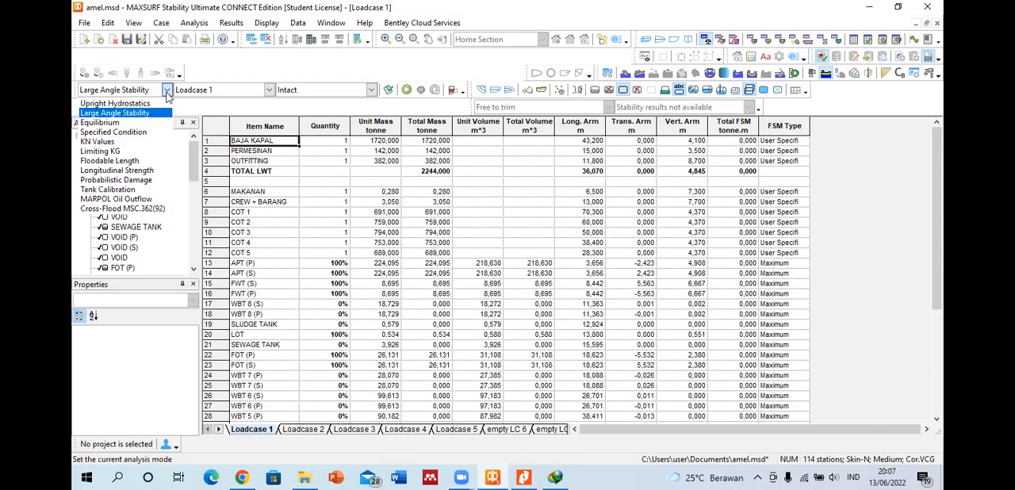
left_click(145, 180)
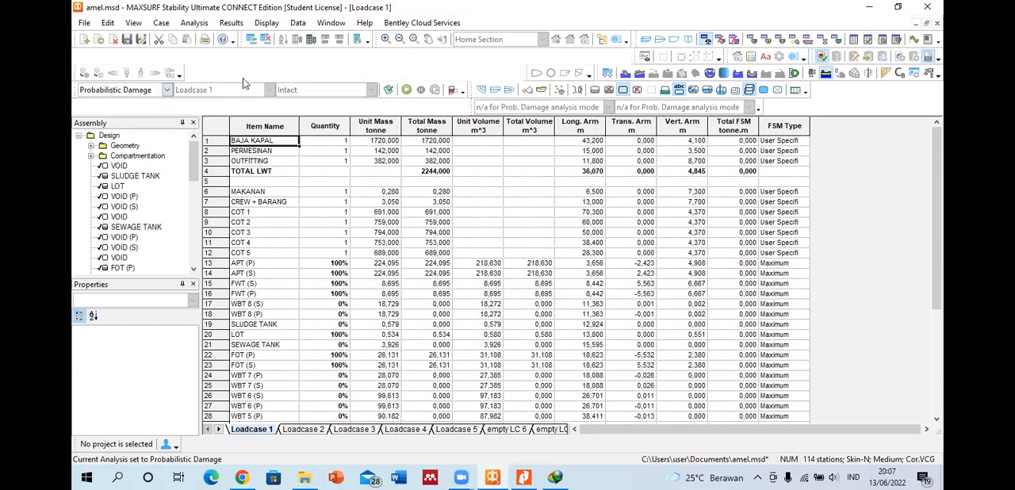
left_click(167, 91)
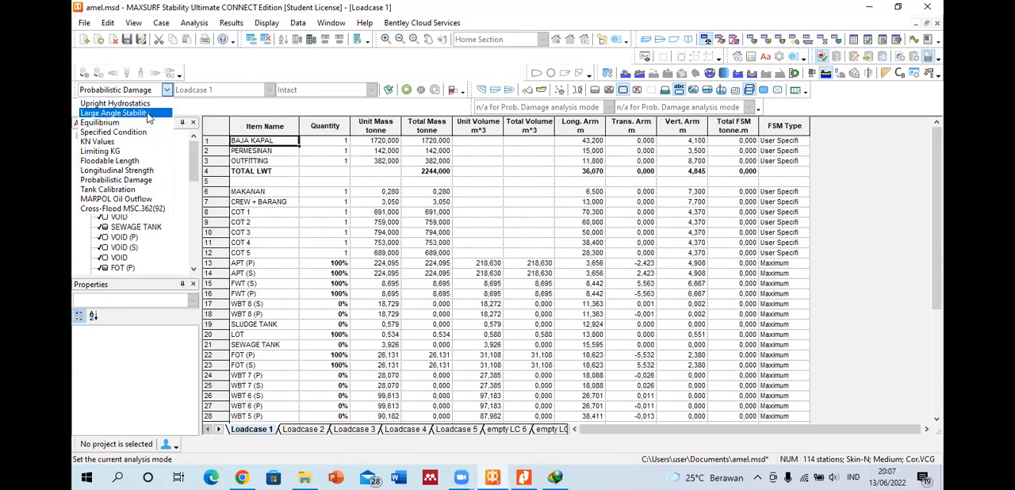
left_click(148, 113)
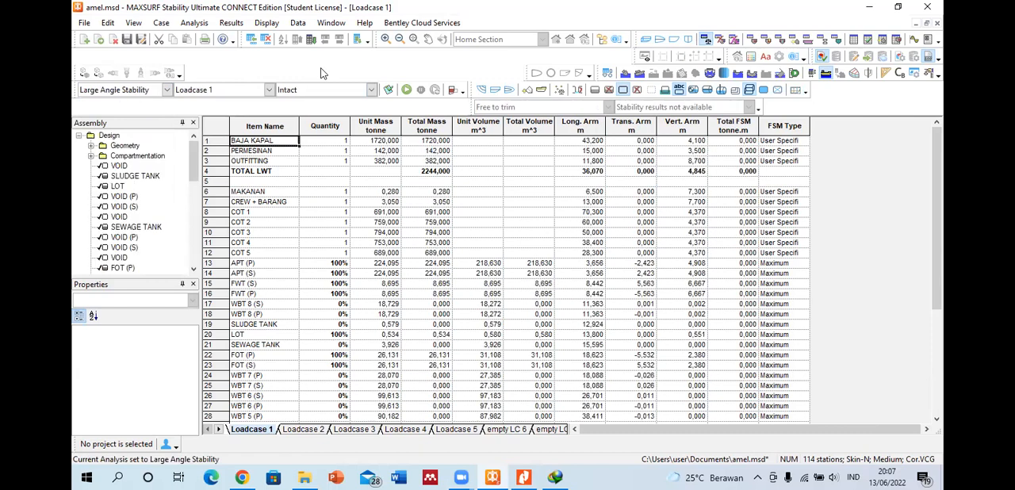
Step: Review the available analysis commands and set the analysis type to Probabilistic Damage
left_click(196, 23)
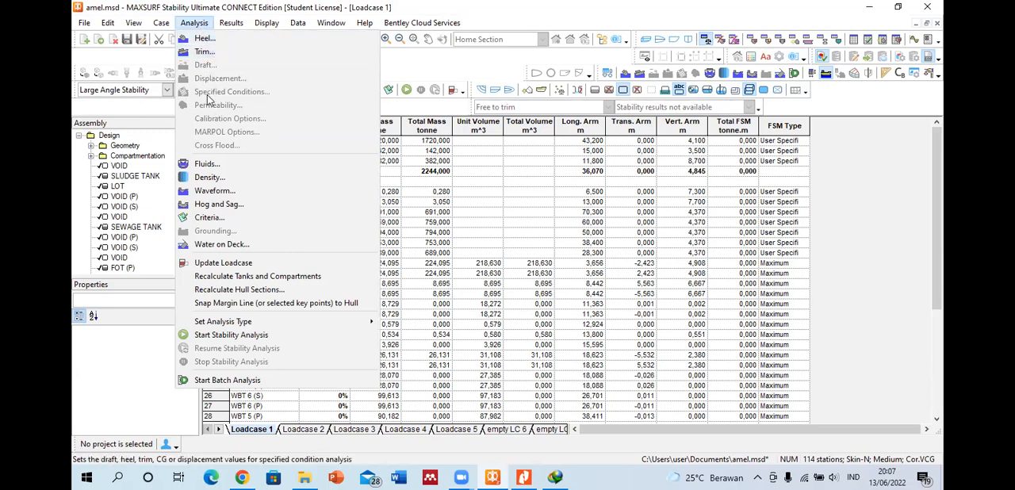
left_click(551, 172)
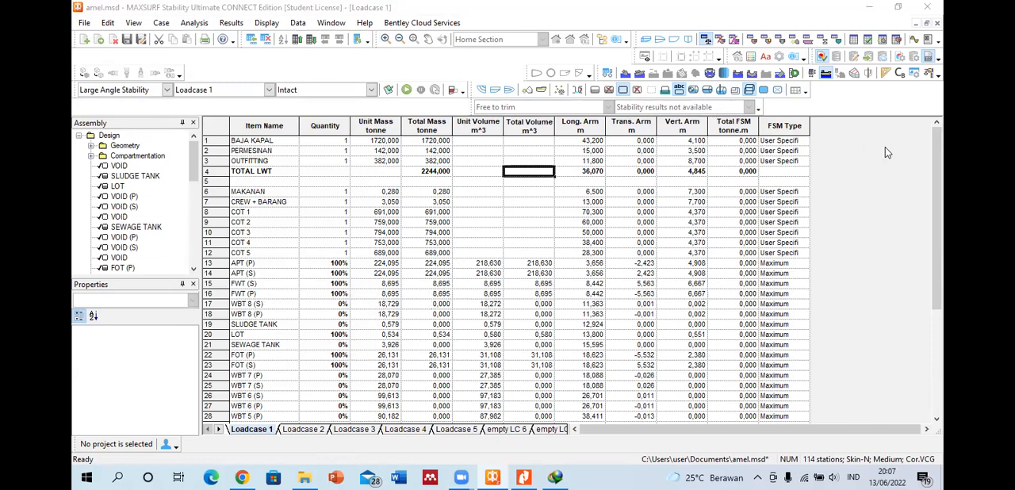
left_click(846, 154)
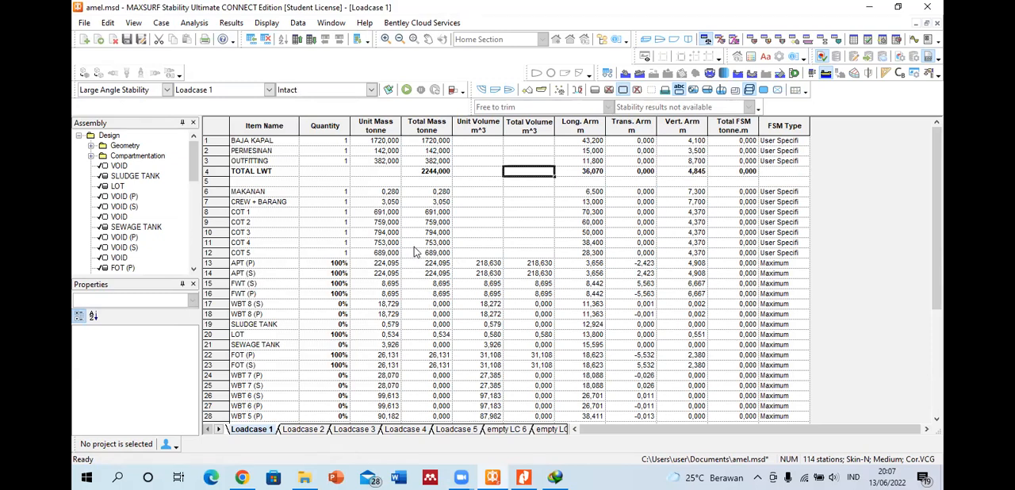
left_click(195, 25)
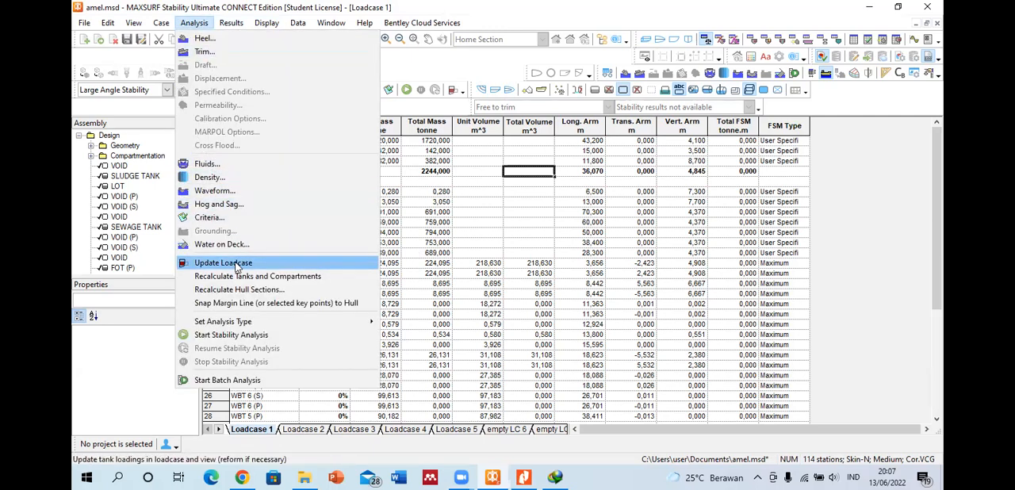
mouse_move(352, 325)
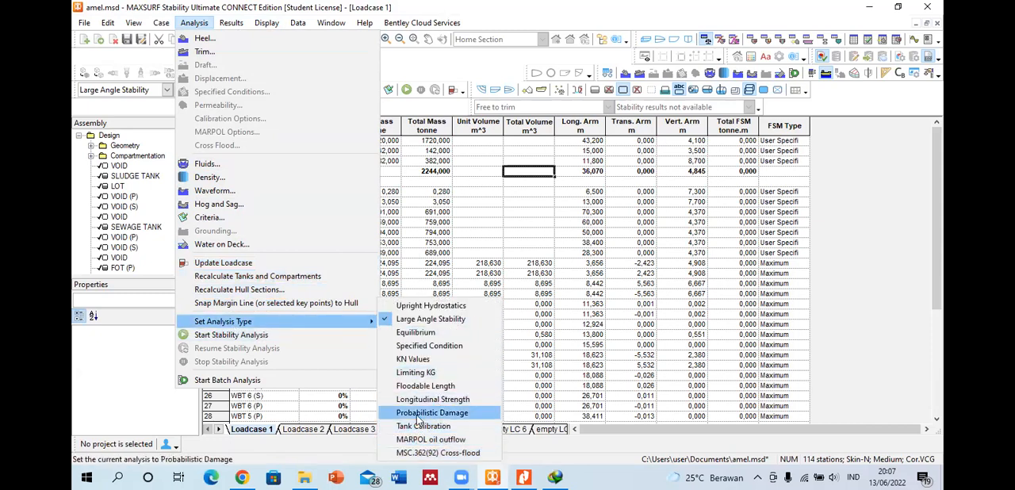
left_click(421, 413)
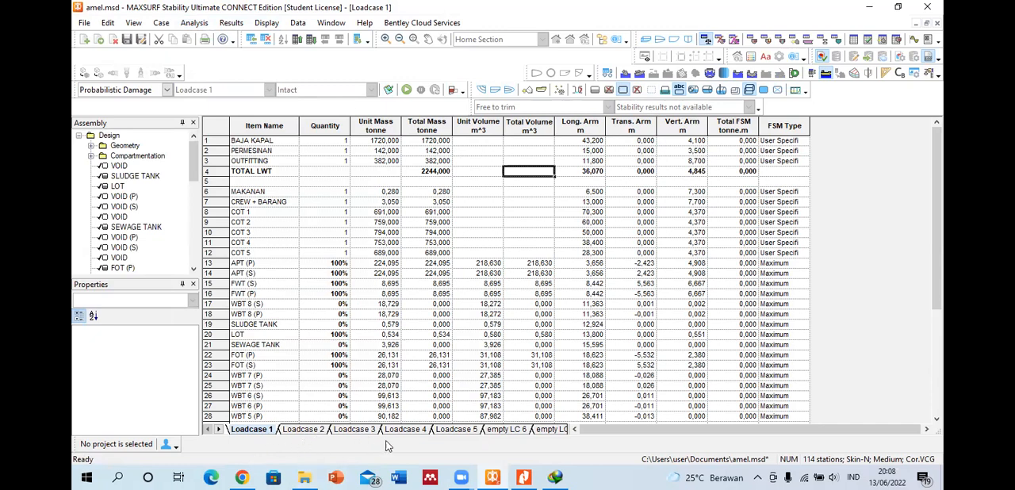
Step: Look through the loadcase sheets up to empty LC 8, return to Loadcase 1 and check the available program commands
left_click(554, 431)
left_click(554, 431)
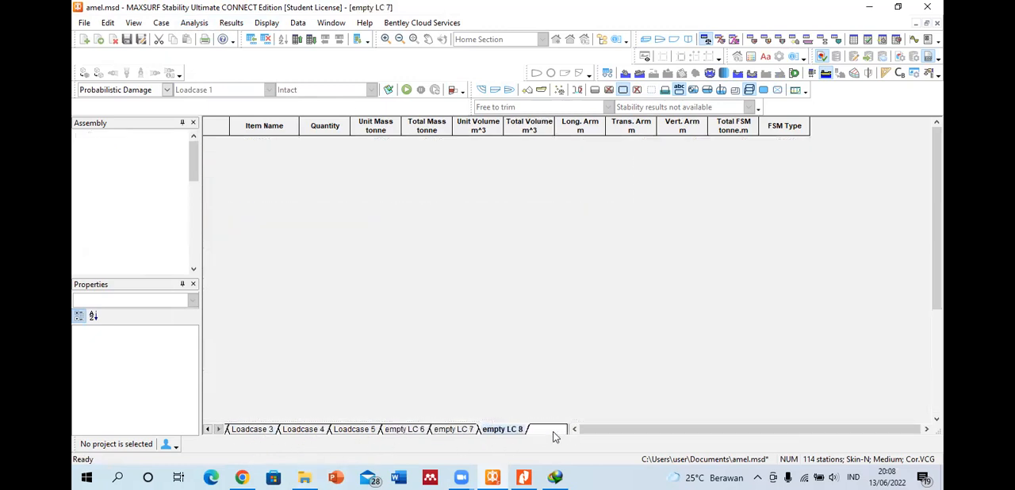
double_click(208, 430)
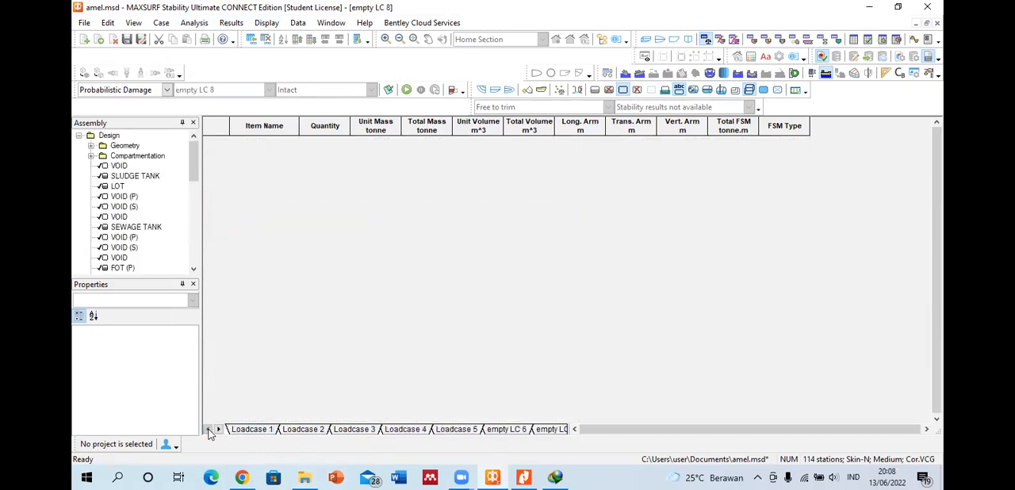
left_click(248, 431)
left_click(194, 23)
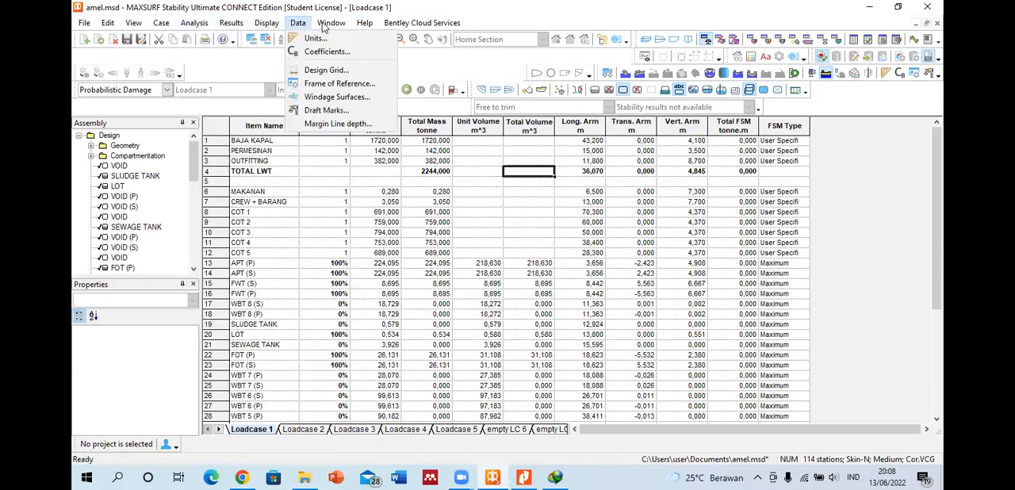
left_click(331, 22)
left_click(365, 23)
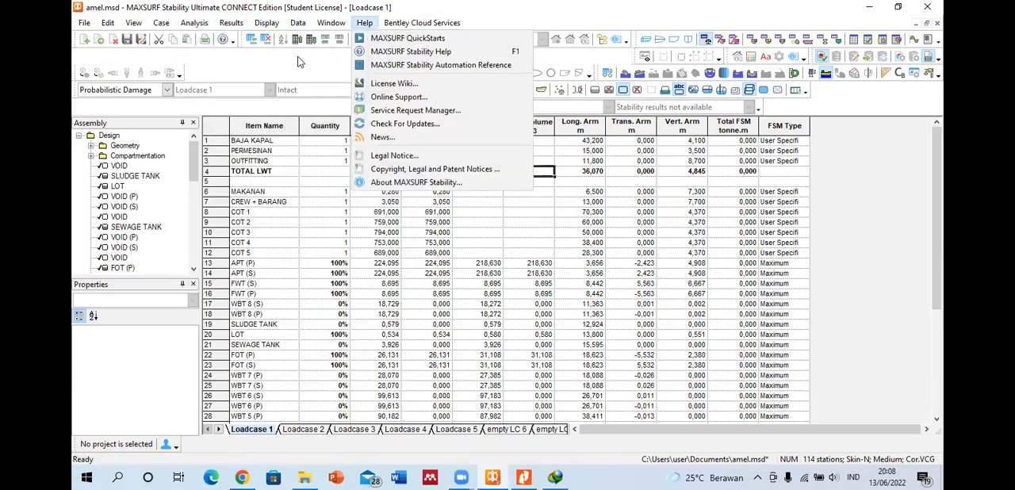
Step: Return the analysis mode to Large Angle Stability and switch to the StabilityManual PDF in Nitro Pro
left_click(168, 89)
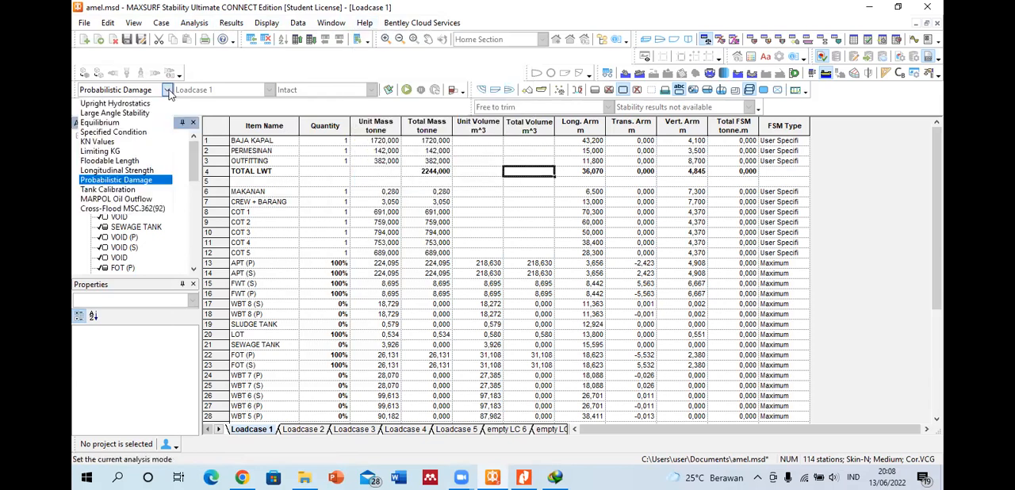
left_click(142, 114)
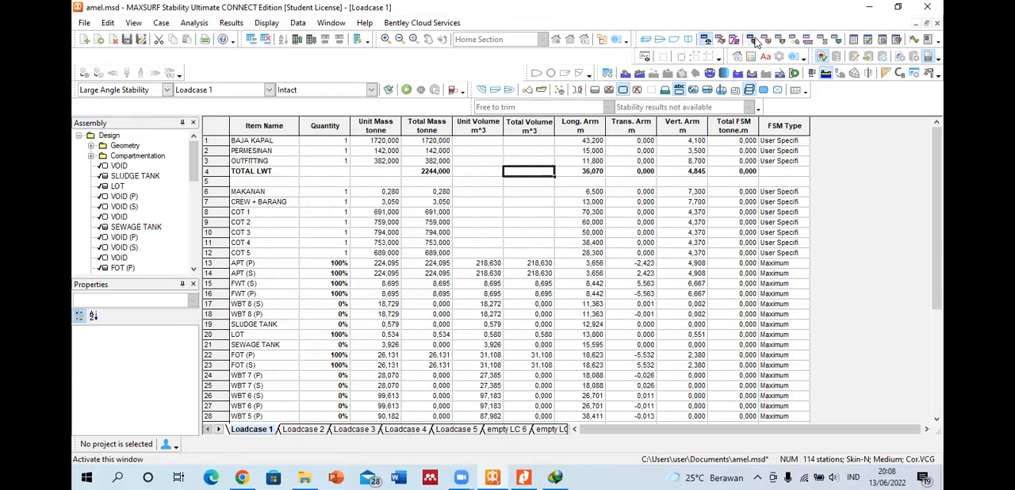
left_click(523, 476)
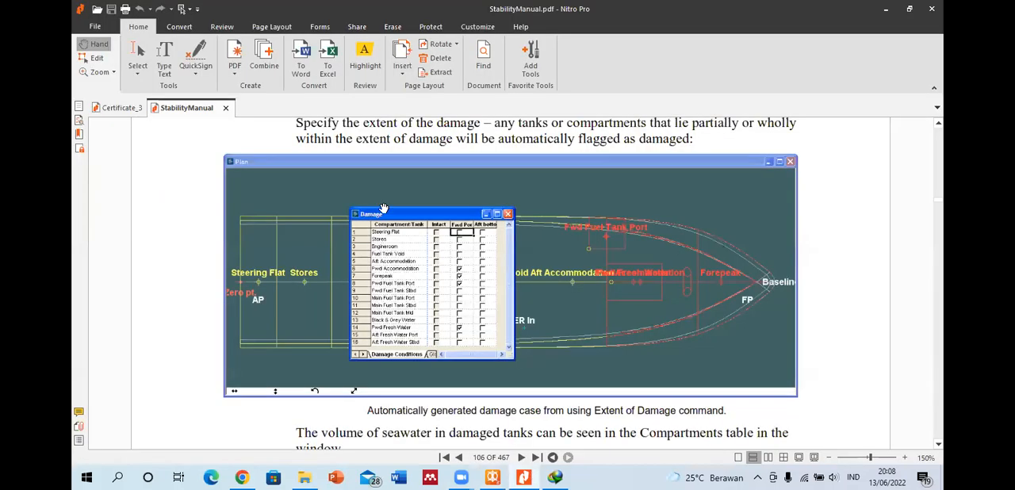
Step: Look back through the manual's Chapter 3 pages on damage cases, cross-flood connections and tank shading
scroll(396, 218, "up", 5)
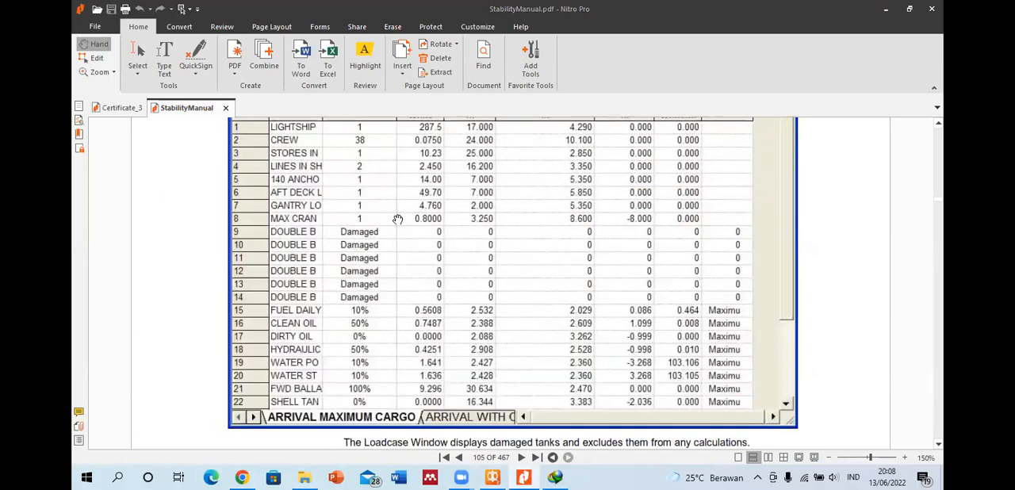
scroll(397, 219, "up", 10)
scroll(397, 219, "up", 12)
scroll(397, 218, "up", 8)
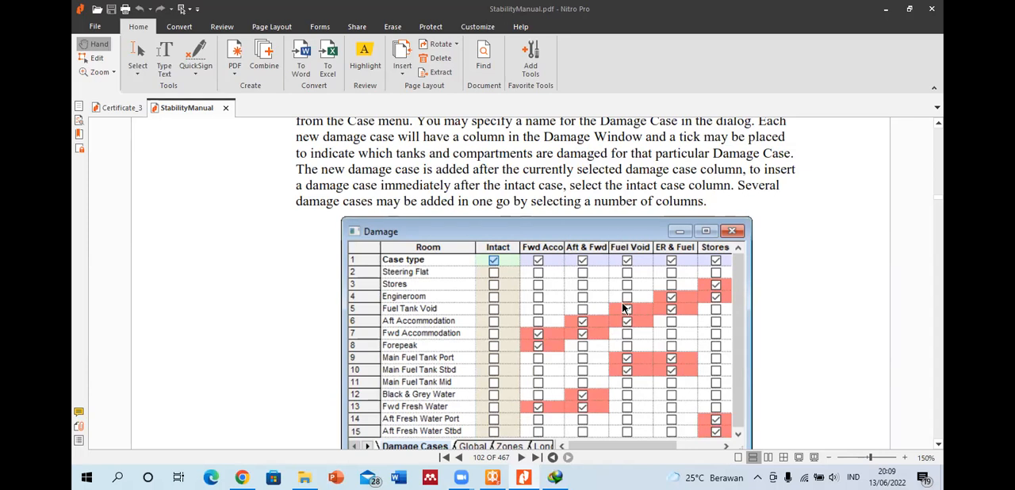
scroll(571, 273, "up", 5)
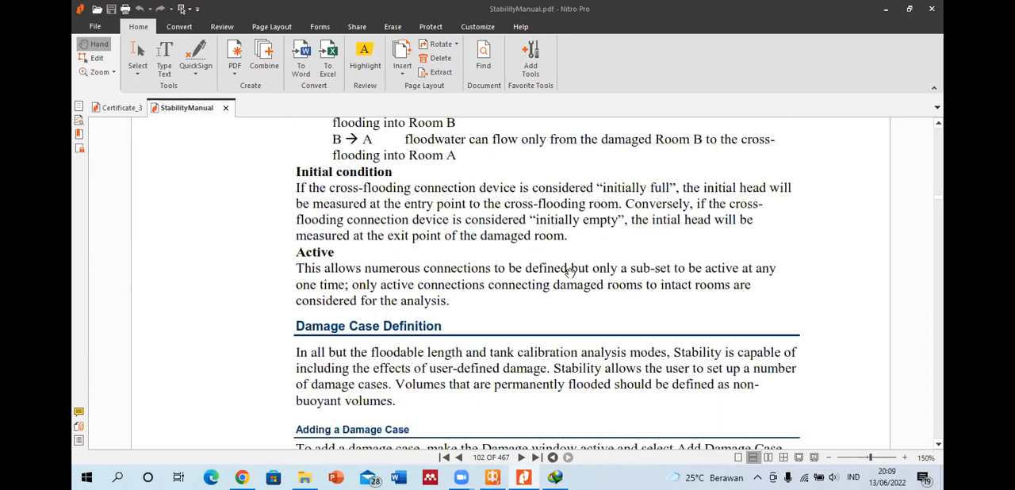
scroll(489, 302, "up", 5)
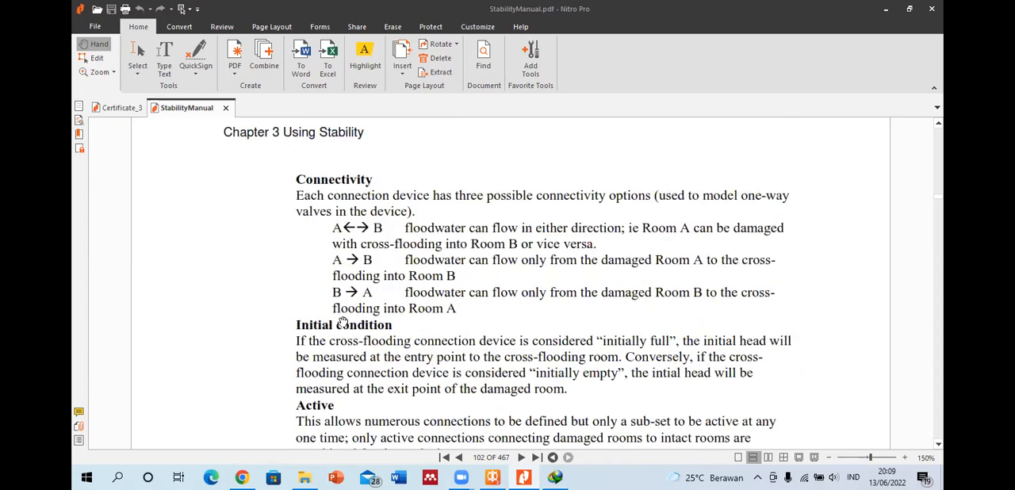
scroll(333, 325, "up", 8)
scroll(333, 325, "up", 15)
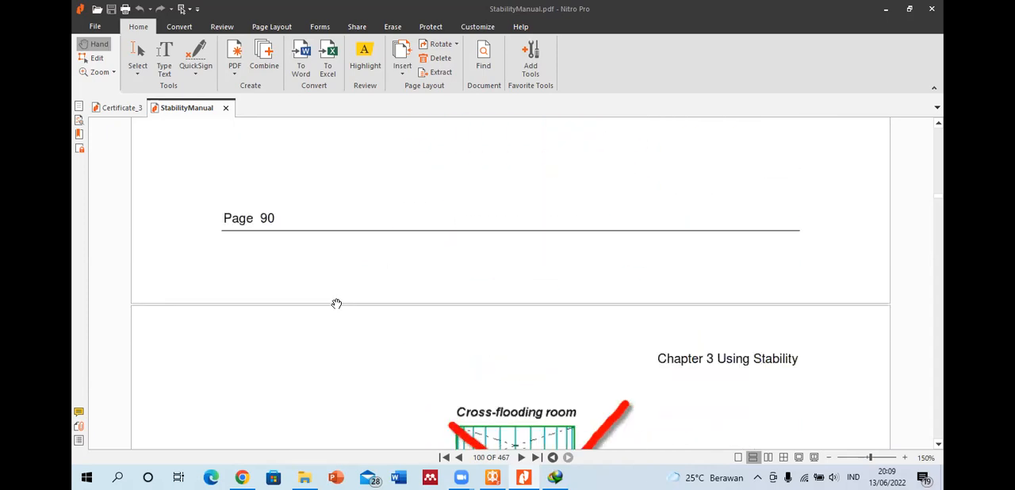
scroll(376, 251, "up", 8)
scroll(384, 253, "down", 4)
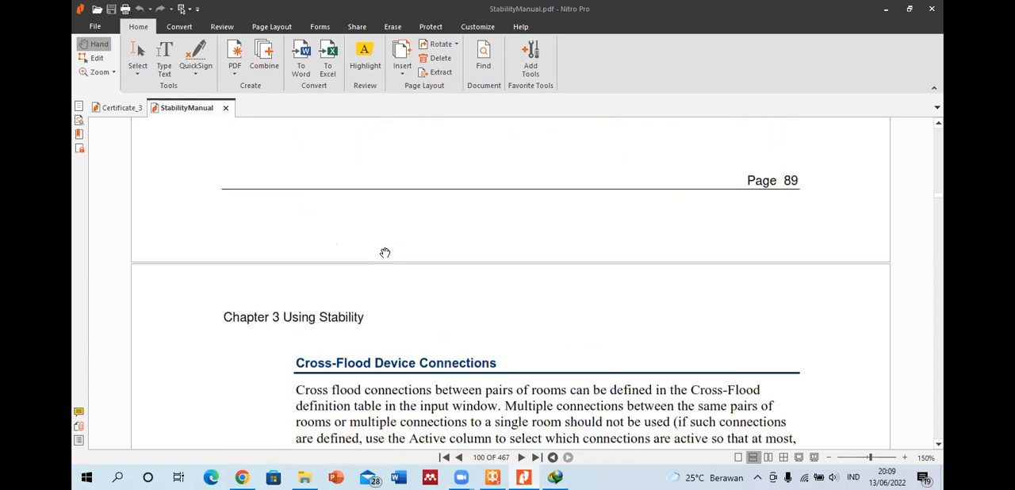
scroll(390, 226, "up", 15)
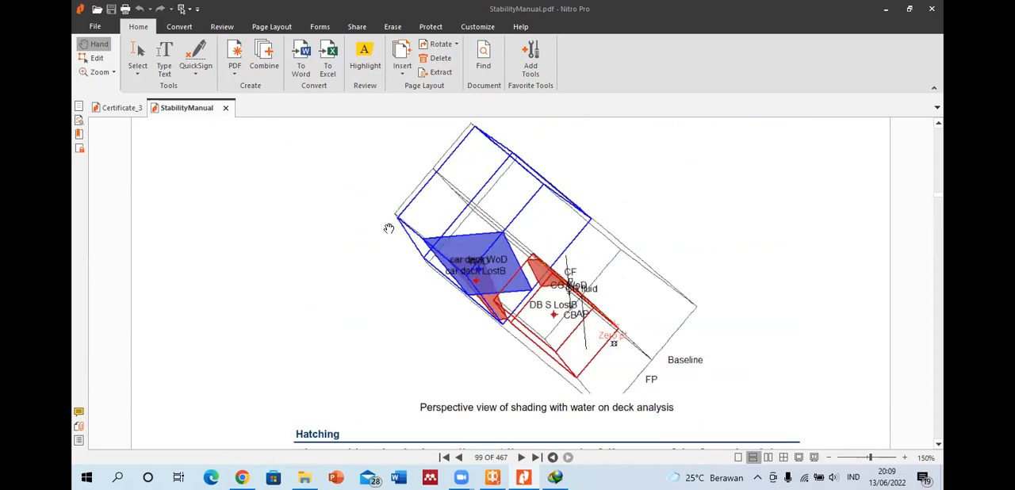
scroll(390, 227, "up", 15)
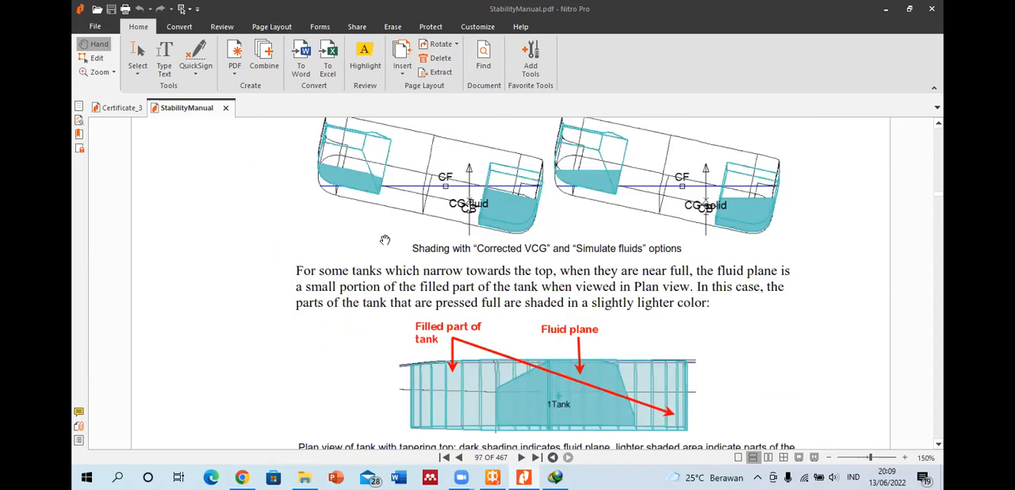
Step: Find Damage Case Definition in the manual's table of contents and go to that section
left_click_drag(938, 194, 942, 128)
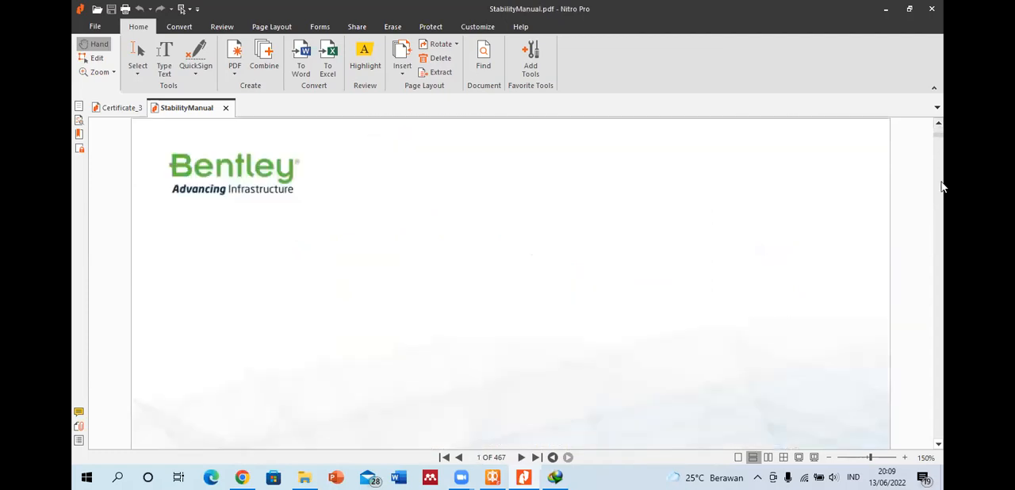
scroll(485, 261, "down", 10)
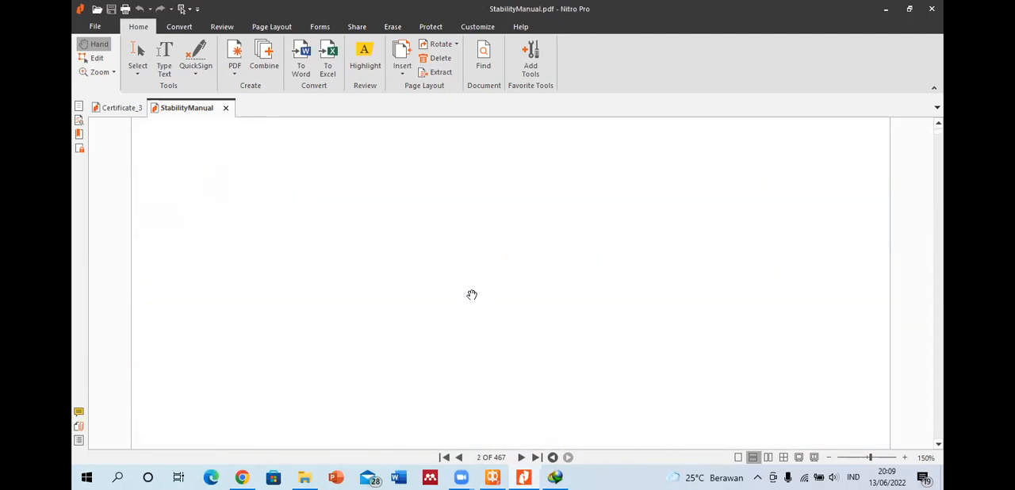
scroll(480, 295, "down", 10)
scroll(363, 277, "down", 5)
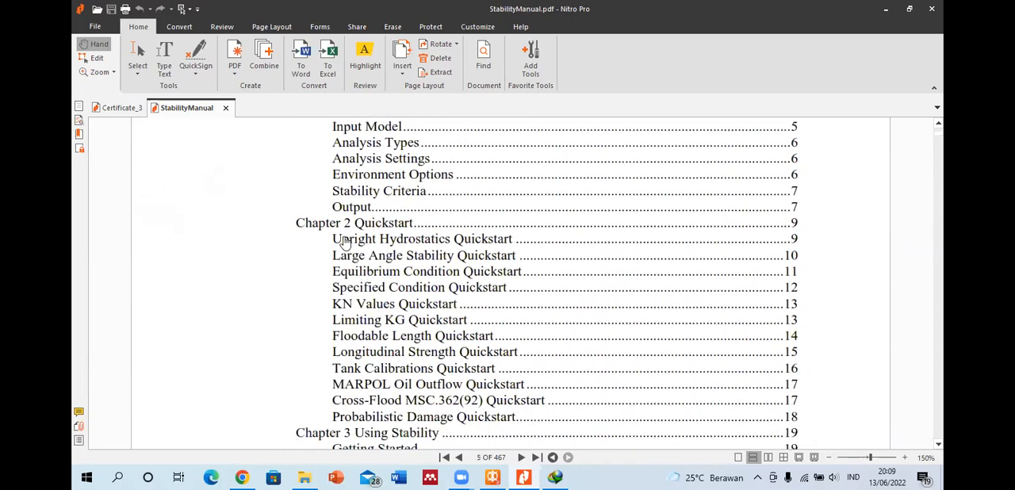
scroll(341, 238, "down", 1)
scroll(308, 218, "up", 1)
scroll(310, 274, "down", 7)
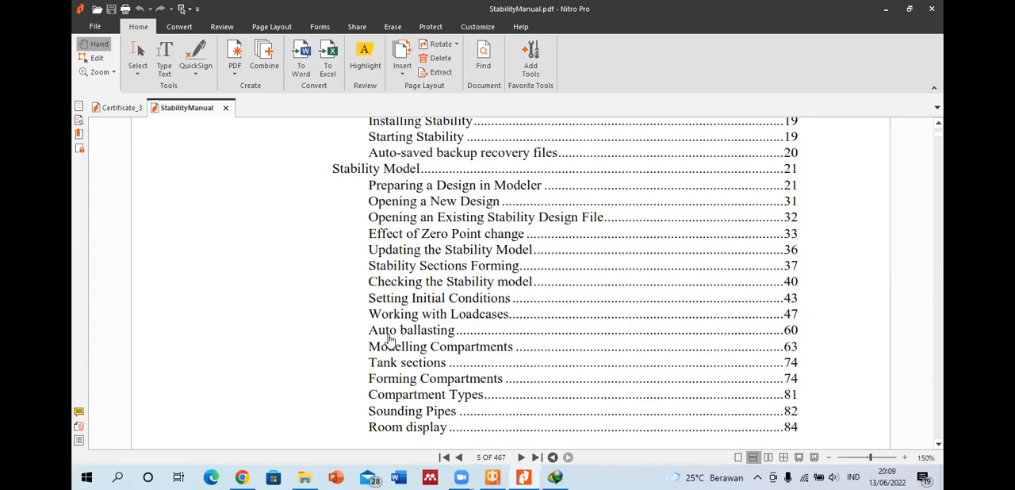
scroll(389, 339, "down", 1)
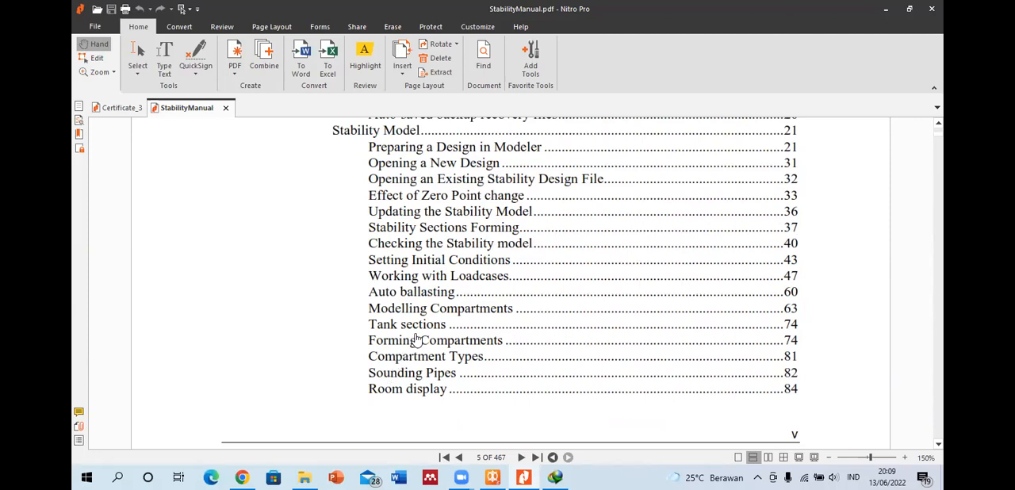
scroll(436, 318, "down", 8)
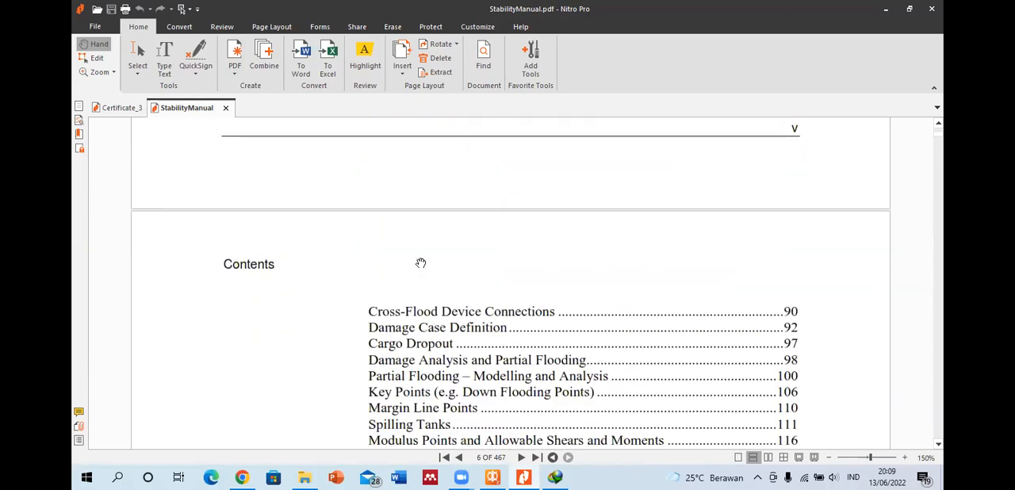
left_click(399, 333)
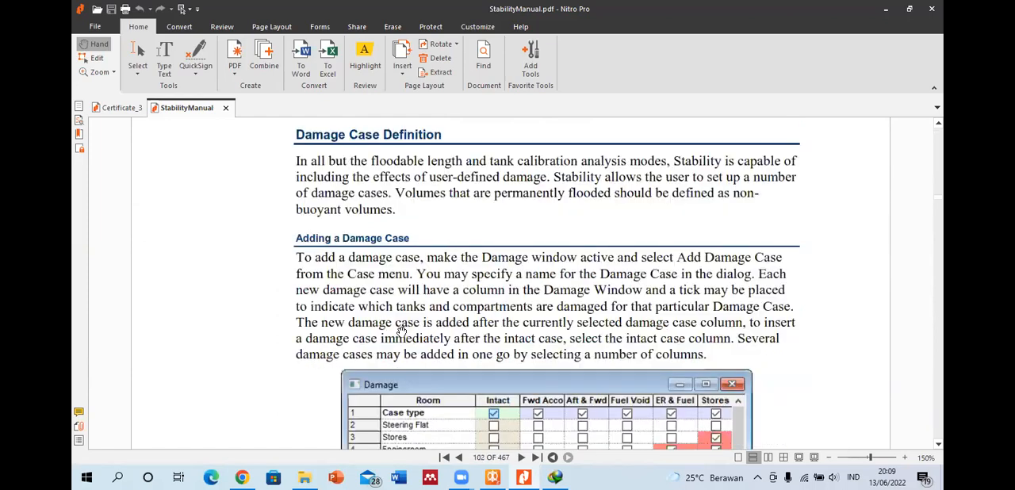
Step: Read the Adding a Damage Case instructions through to the Enable Partial Flooding illustration
scroll(339, 178, "down", 2)
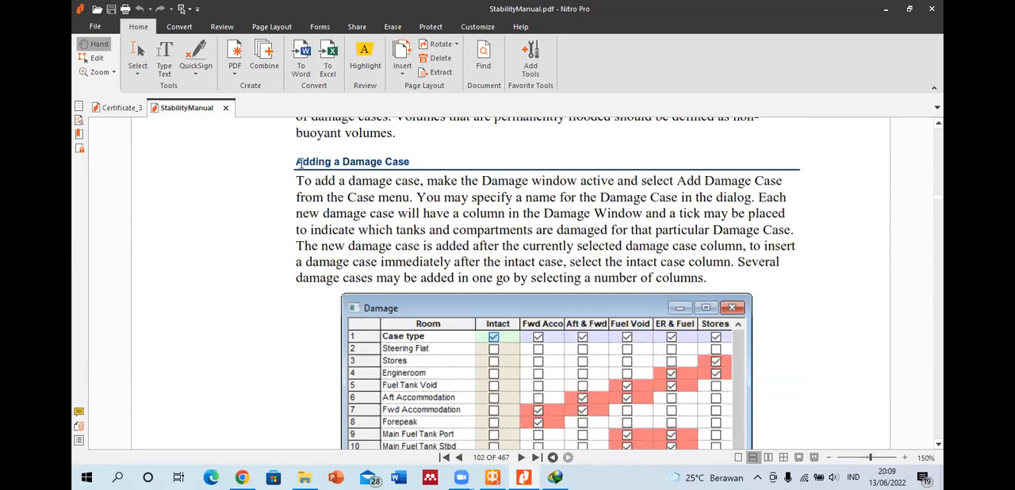
scroll(429, 179, "down", 5)
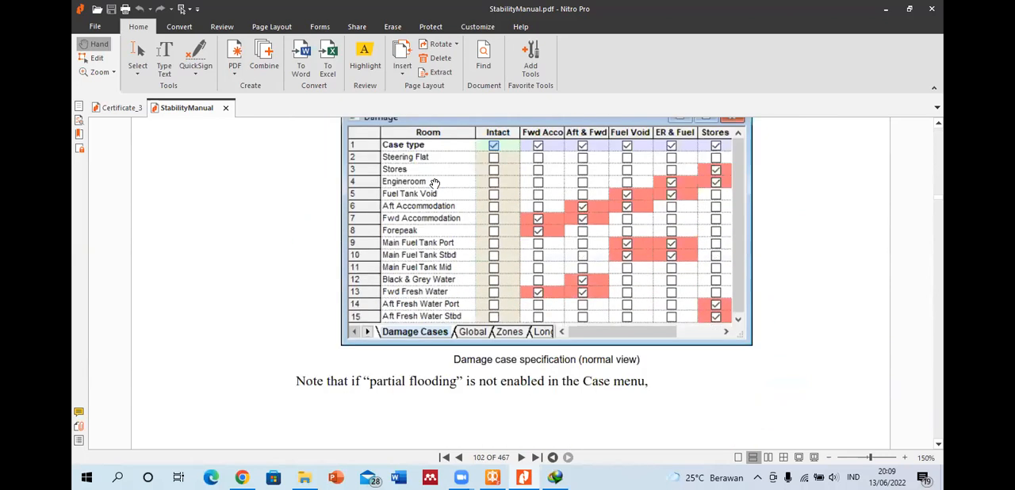
scroll(434, 184, "down", 12)
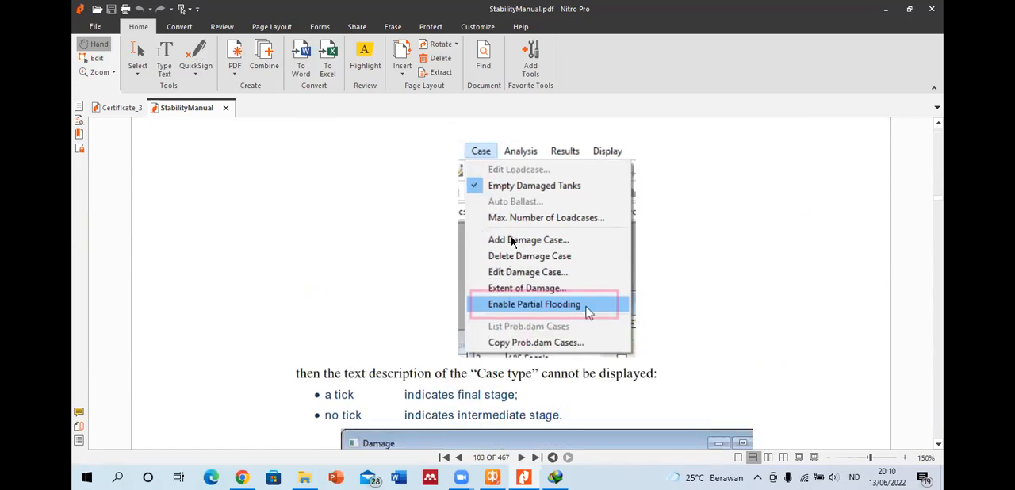
Step: Switch to MAXSURF Stability, turn on Enable Partial Flooding and check the available case commands
left_click(492, 477)
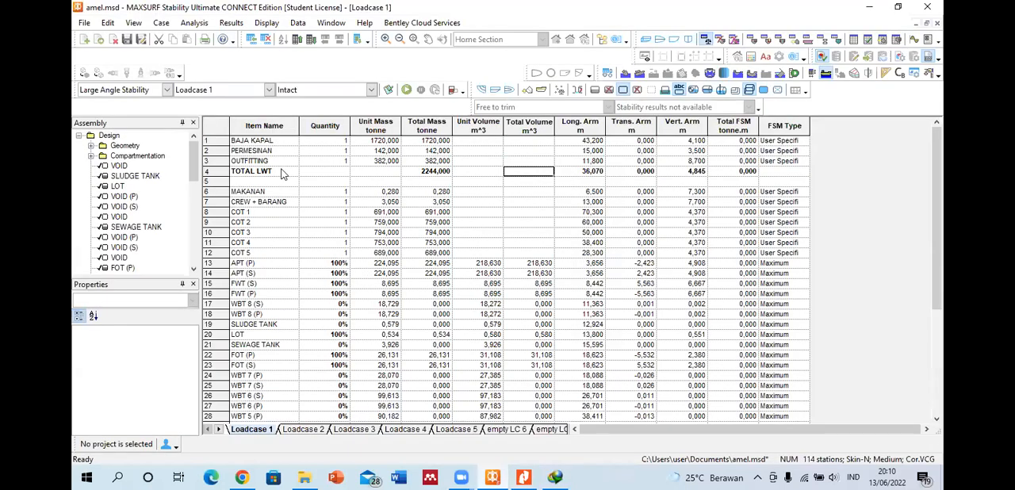
left_click(160, 23)
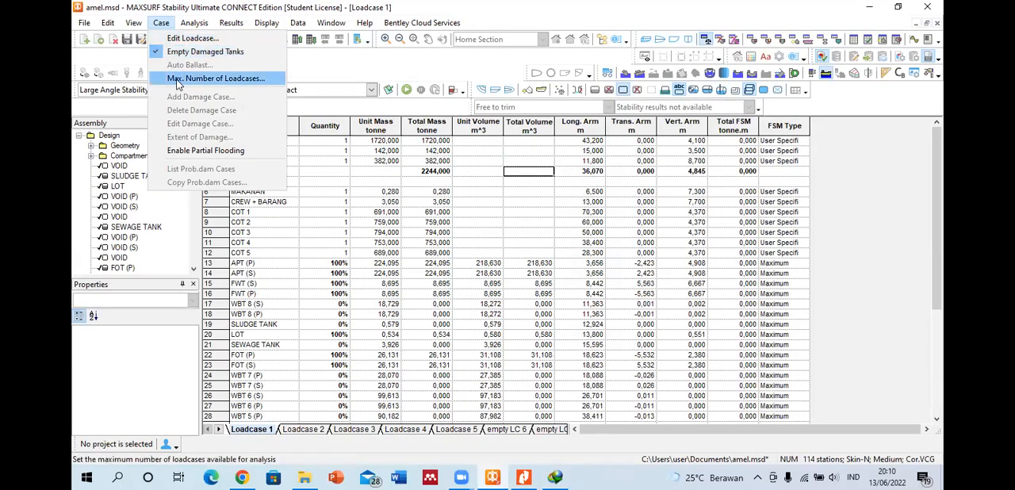
left_click(216, 152)
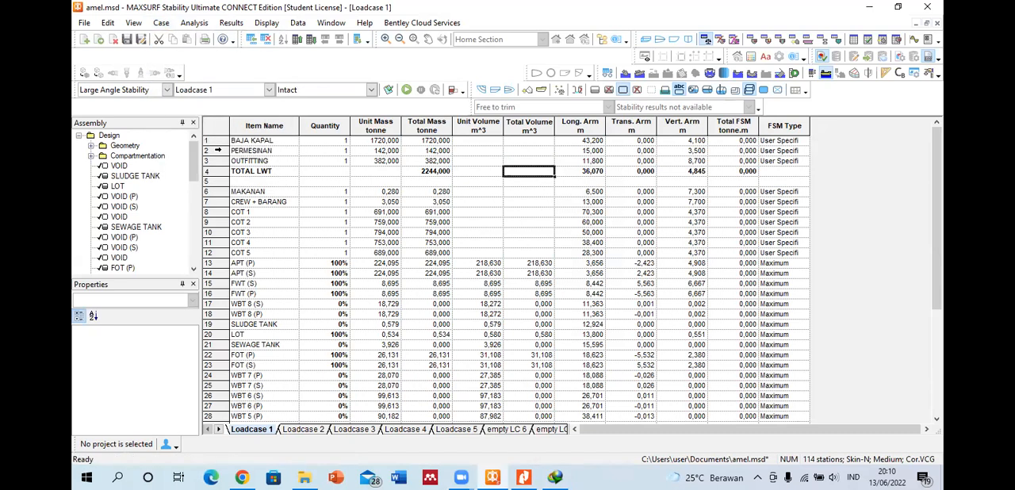
left_click(161, 24)
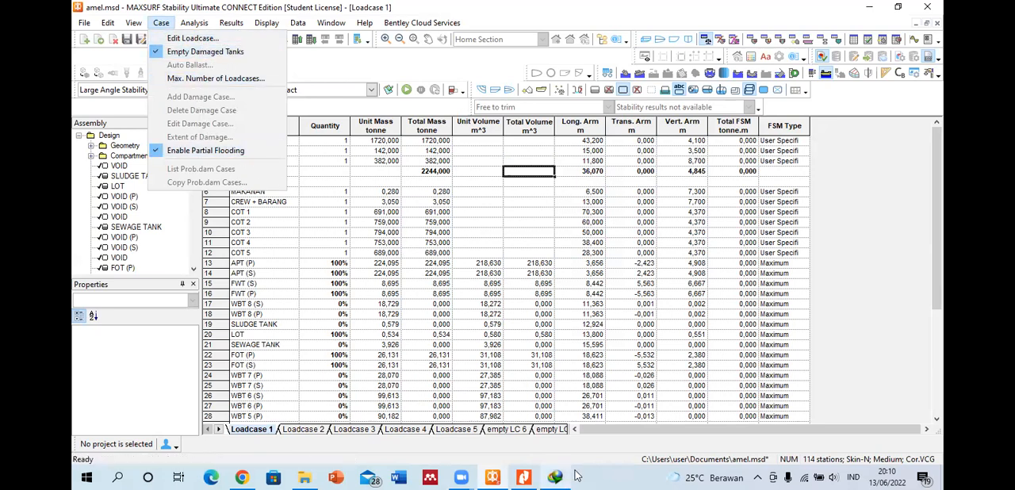
Step: Return to the StabilityManual PDF and reread how to add a damage case
left_click(492, 477)
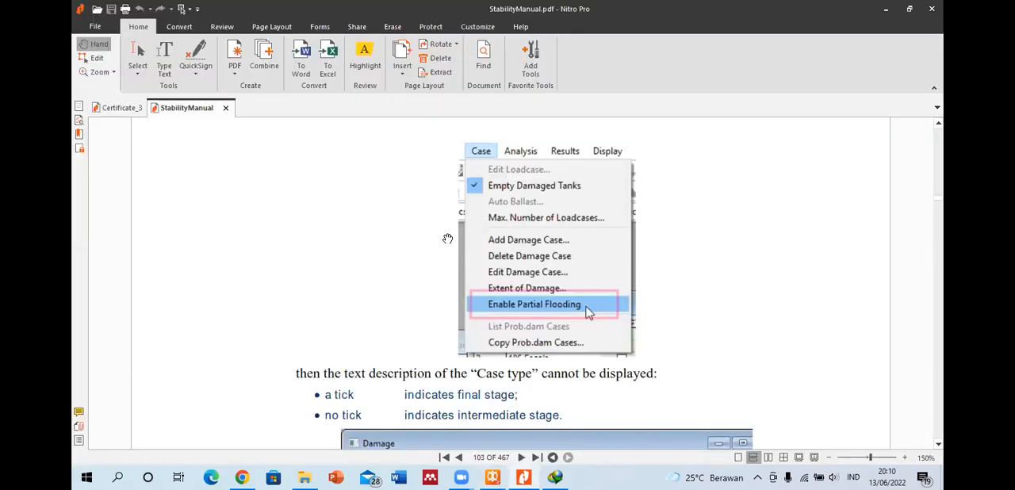
scroll(420, 252, "up", 10)
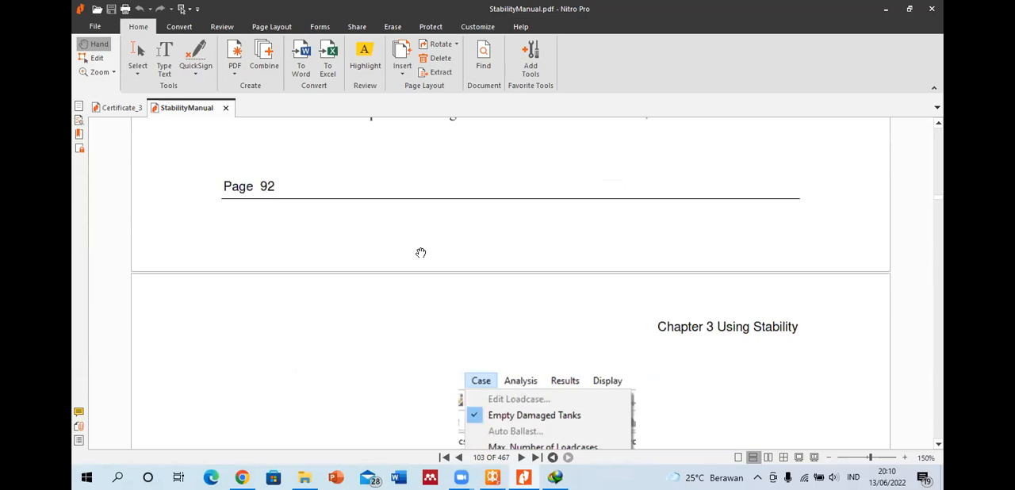
scroll(420, 252, "up", 3)
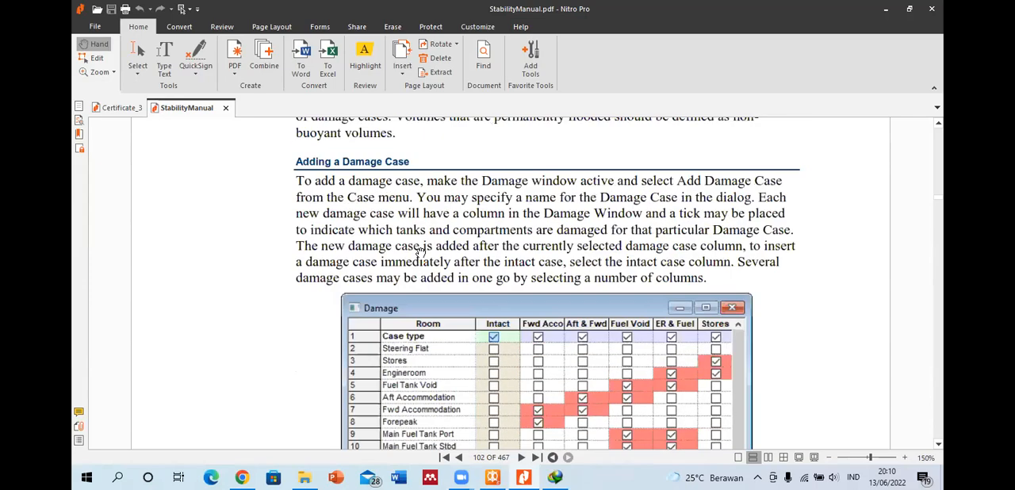
Step: Switch back to MAXSURF Stability and set the analysis mode to Probabilistic Damage
left_click(492, 476)
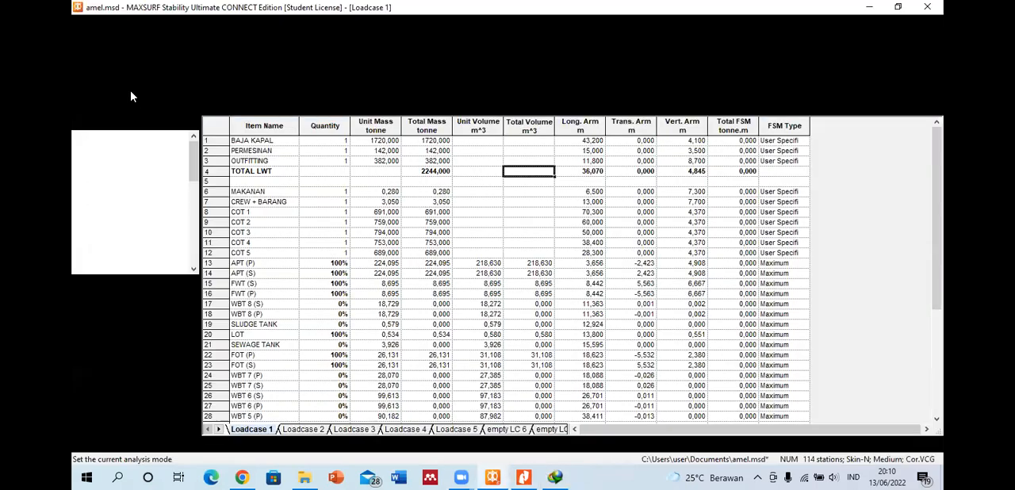
left_click(167, 89)
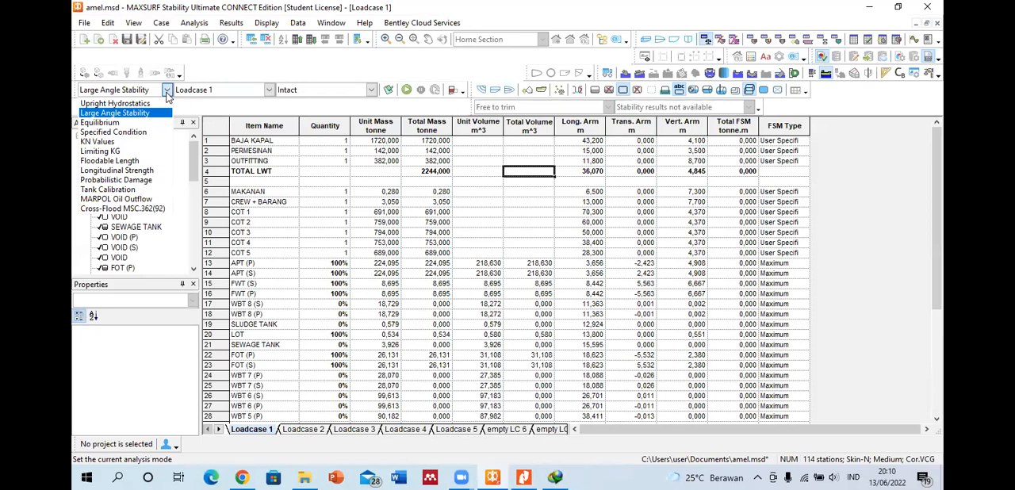
left_click(140, 183)
Step: View the Max. Number of Loadcases setting twice, closing it each time without changing it
left_click(152, 24)
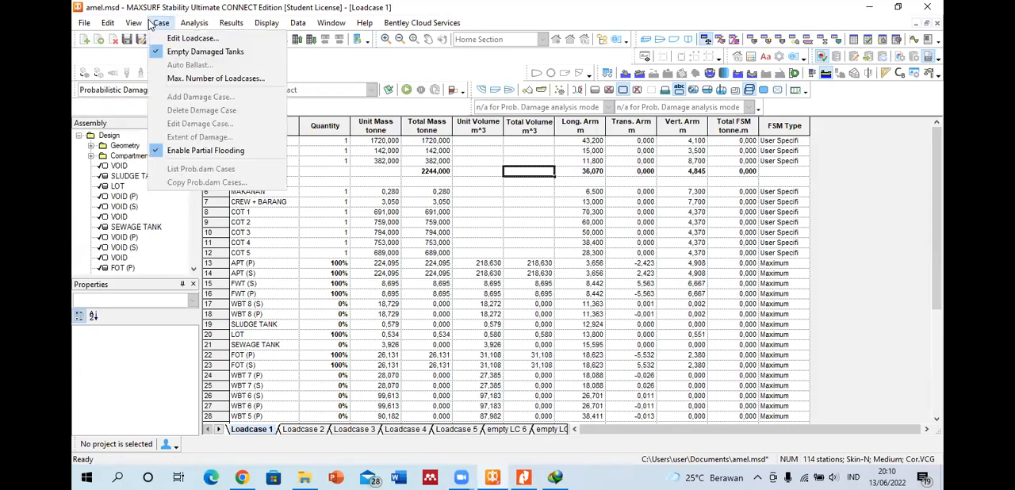
left_click(190, 77)
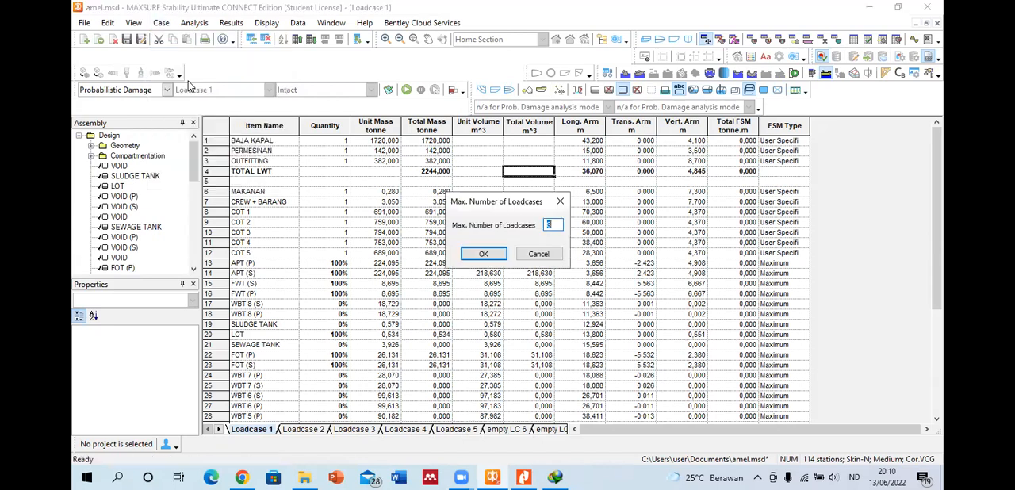
left_click(560, 201)
left_click(163, 24)
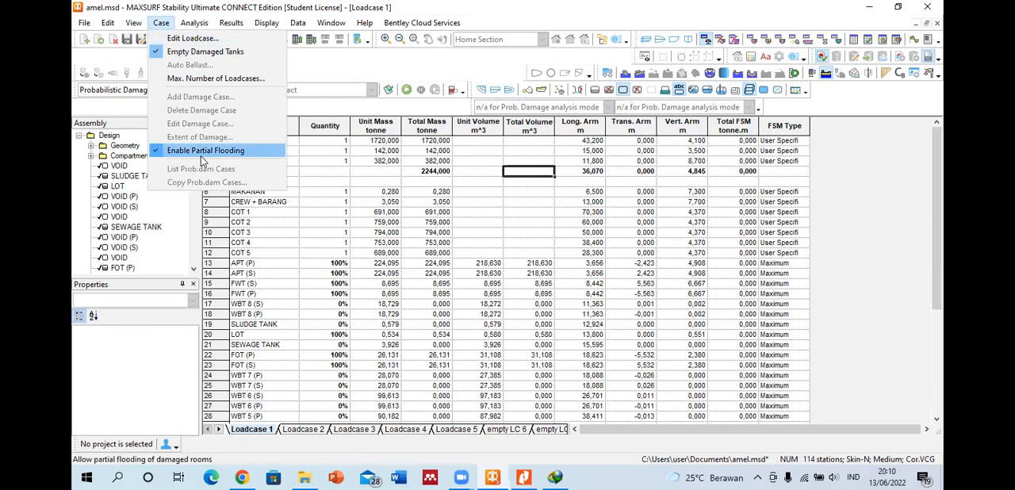
left_click(202, 80)
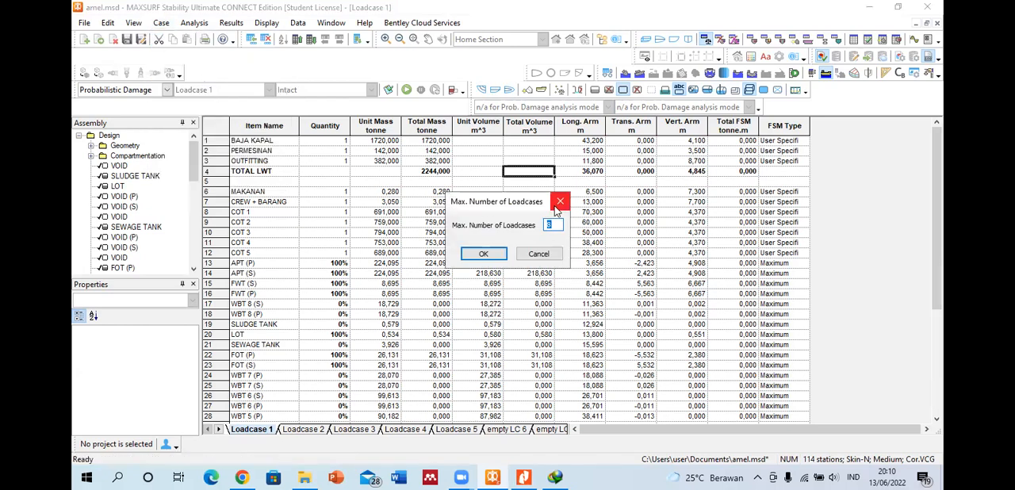
left_click(559, 203)
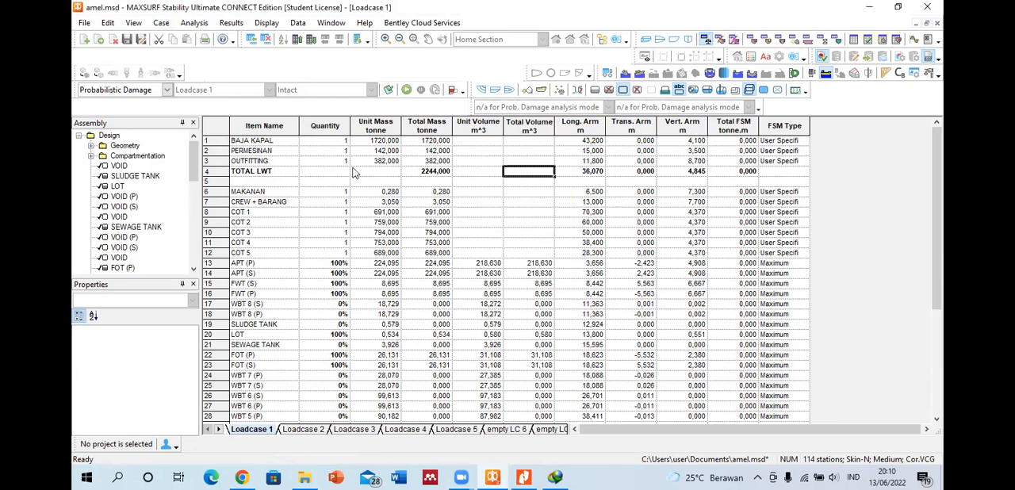
Step: Check whether the damage case commands are available in Probabilistic Damage mode
left_click(161, 22)
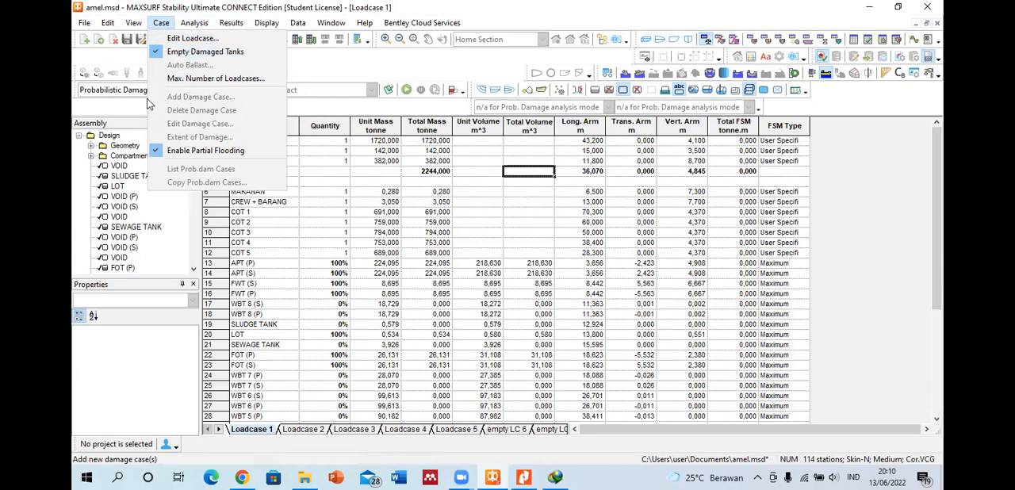
left_click(158, 28)
left_click(158, 28)
left_click(385, 184)
Step: Set the analysis mode to Large Angle Stability and check the availability of the damage case commands
left_click(167, 90)
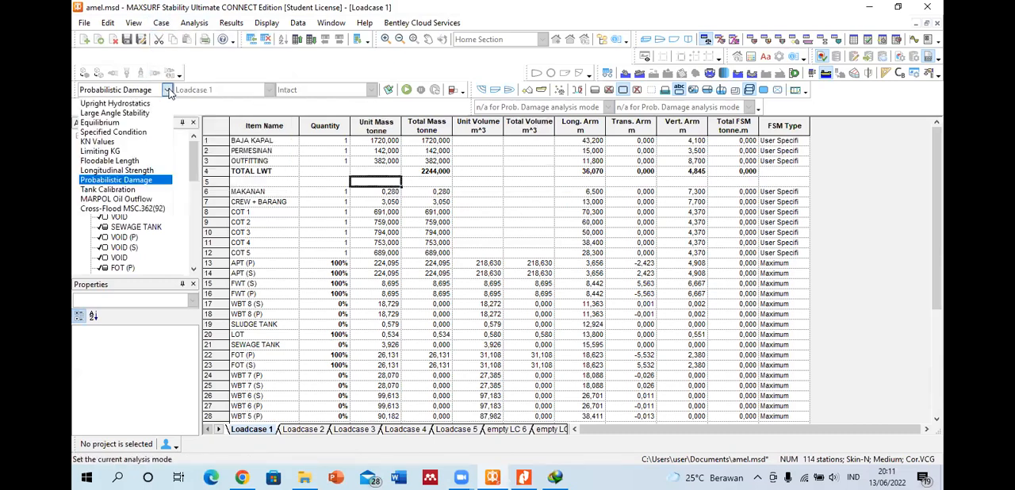
left_click(145, 113)
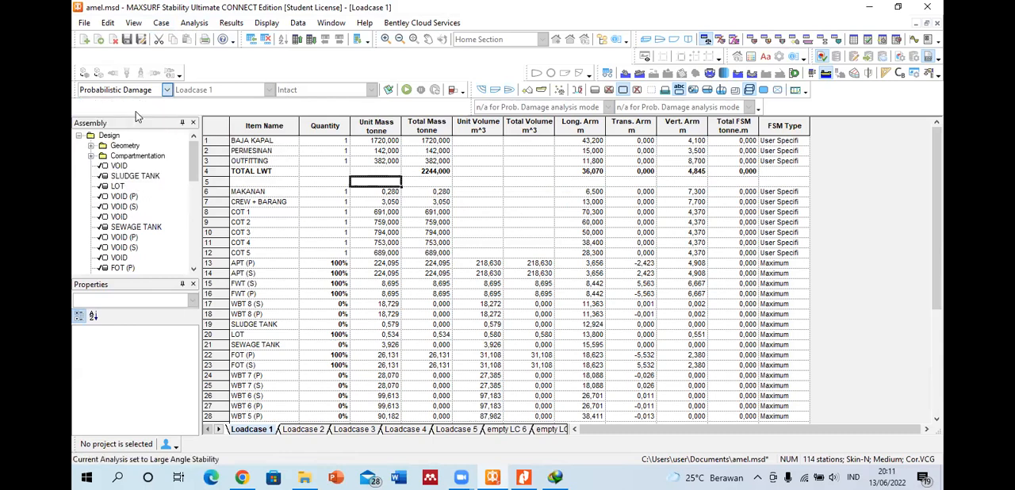
left_click(156, 25)
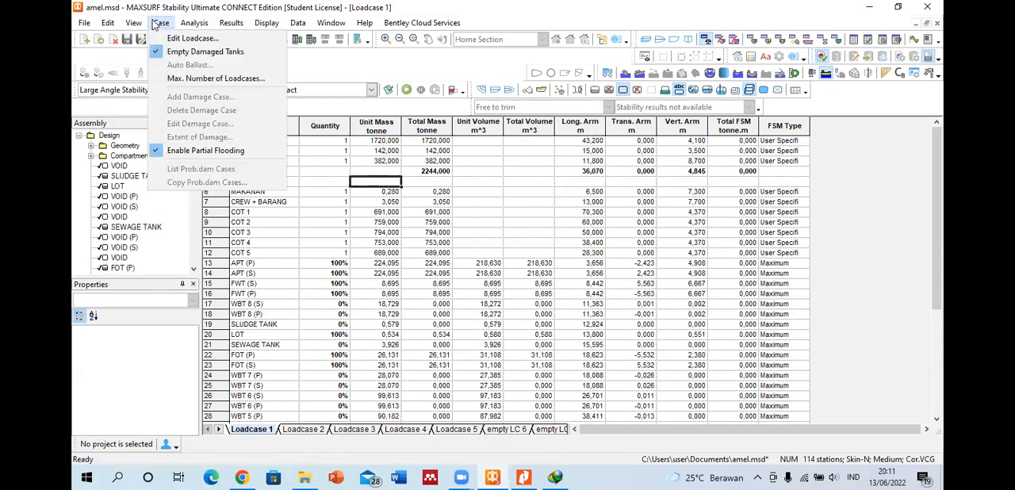
left_click(316, 125)
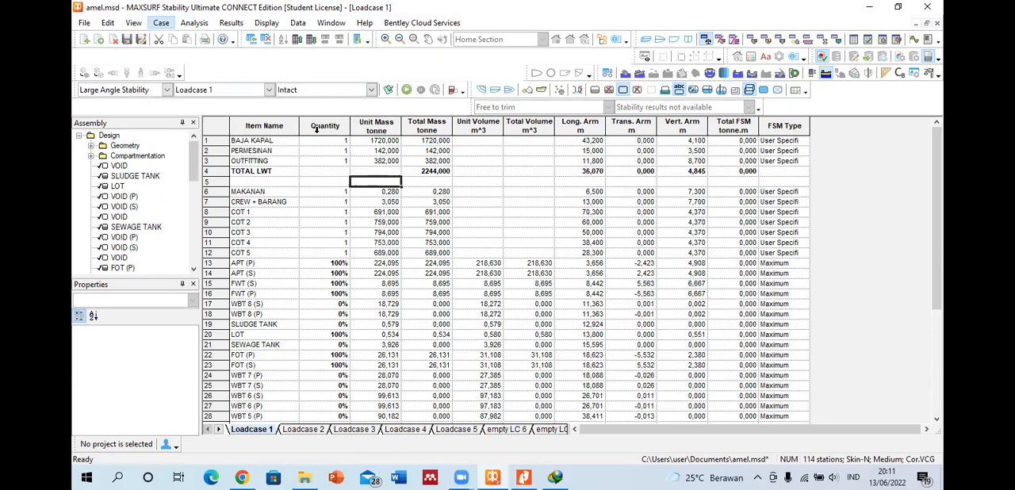
Step: Review the selectable damage cases, keep Intact, and recheck the add damage case and partial flooding commands
left_click(372, 90)
left_click(287, 103)
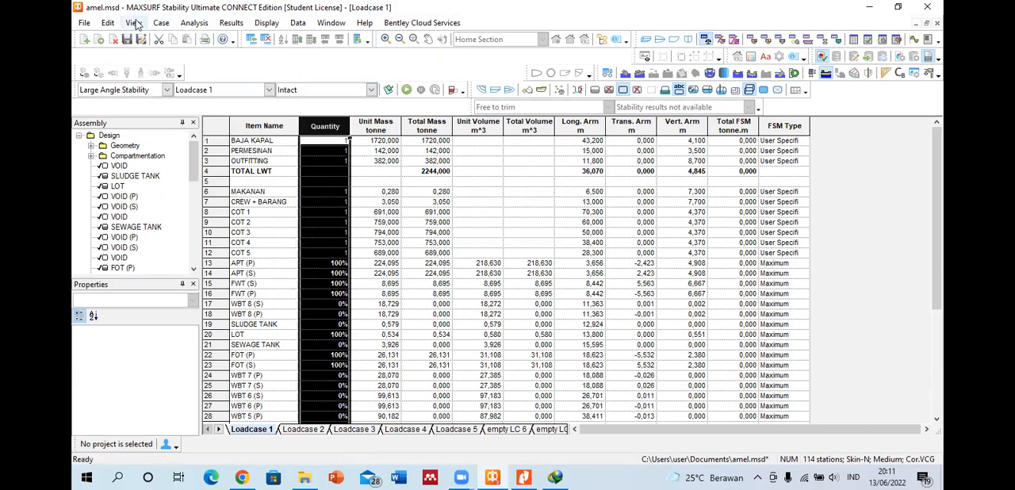
left_click(161, 23)
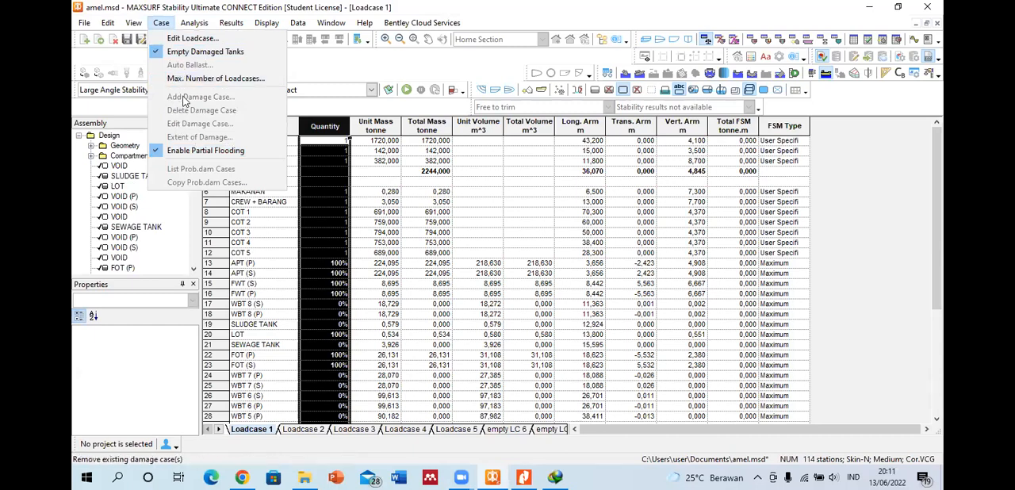
left_click(433, 235)
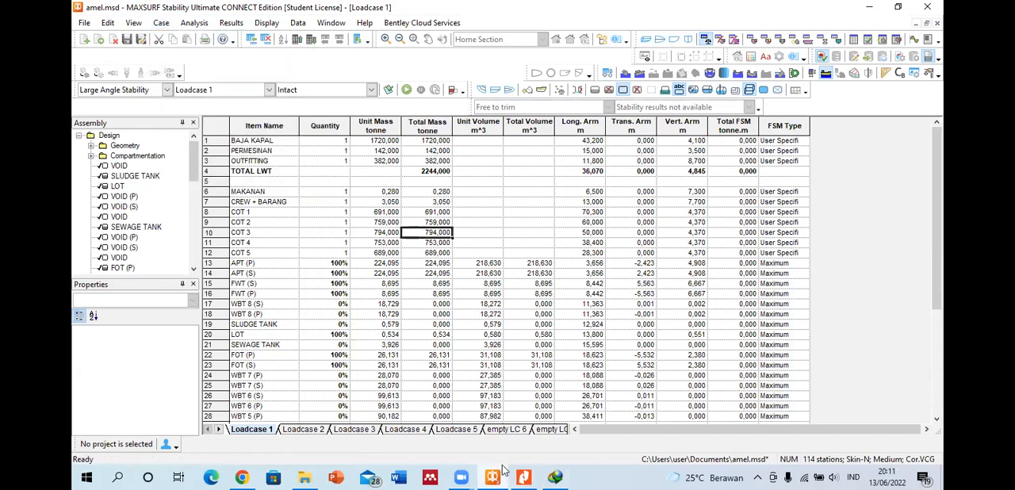
left_click(162, 23)
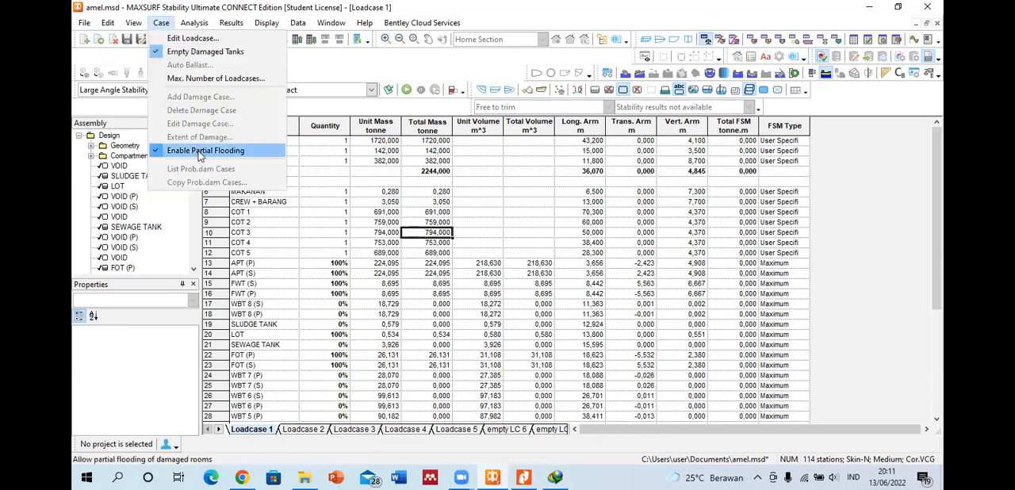
left_click_drag(381, 293, 381, 303)
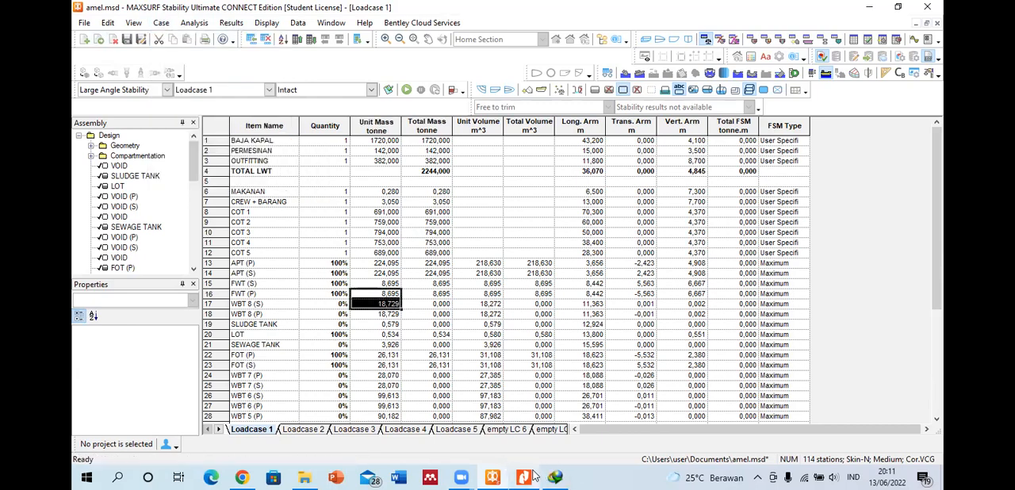
Step: Switch to the StabilityManual PDF and reread the Damage Case Definition section and its damage table example
left_click(524, 477)
scroll(408, 262, "down", 3)
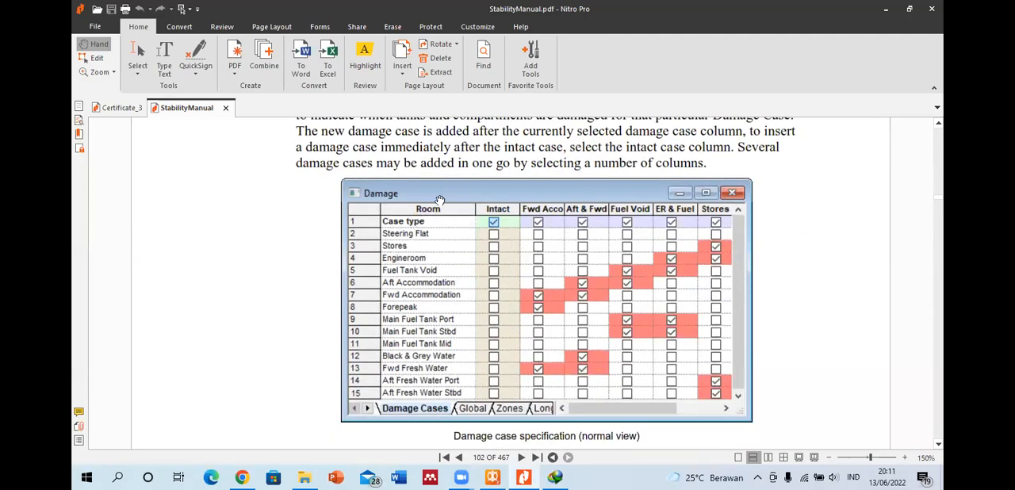
scroll(440, 201, "up", 3)
scroll(430, 227, "up", 2)
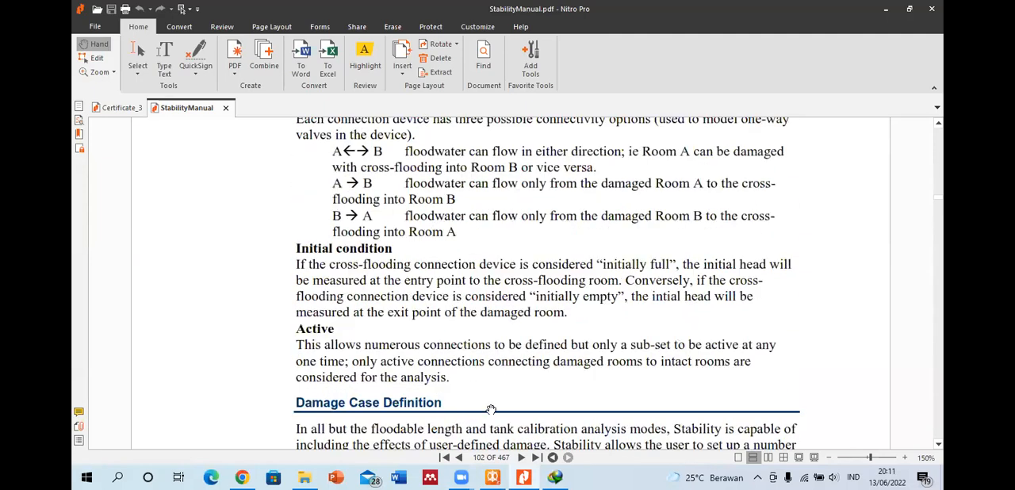
Step: Switch back to MAXSURF Stability and close Loadcase 1 and the amel.msd design without saving changes
left_click(492, 476)
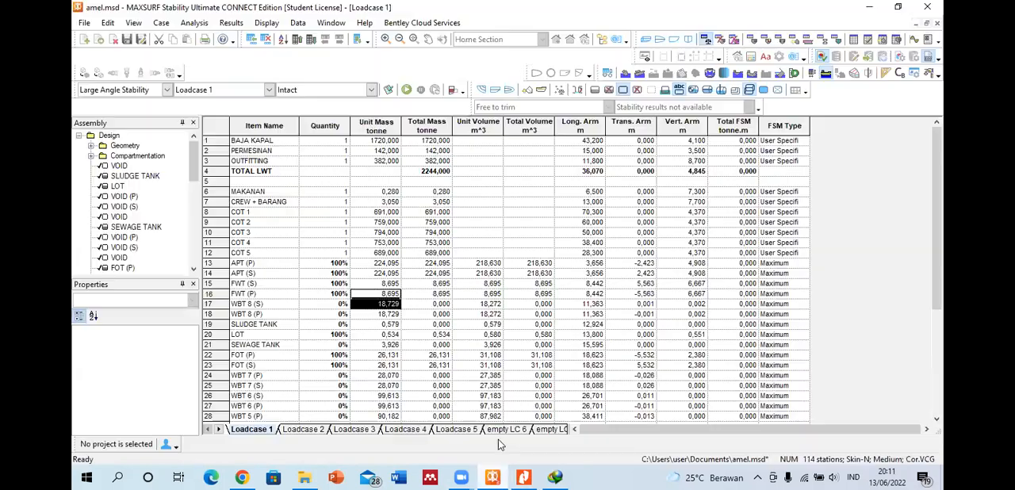
left_click(113, 39)
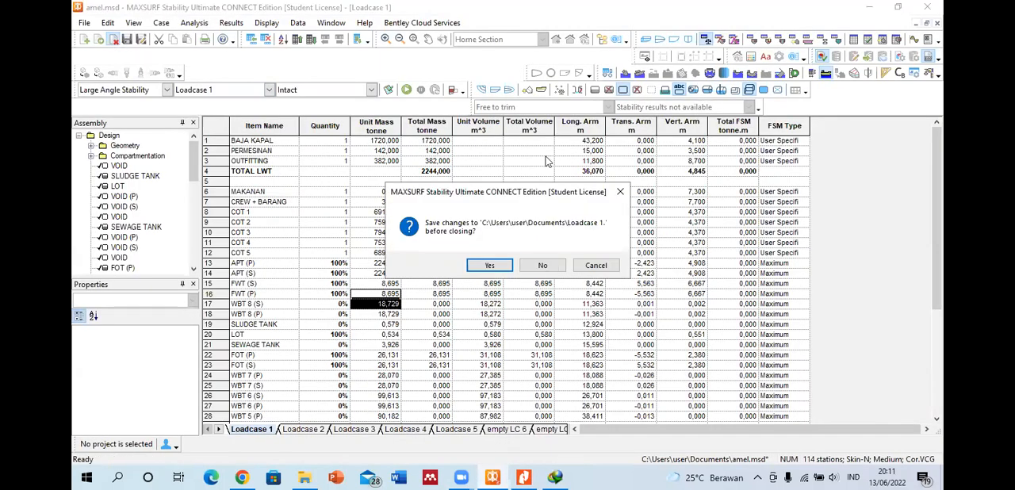
left_click(543, 265)
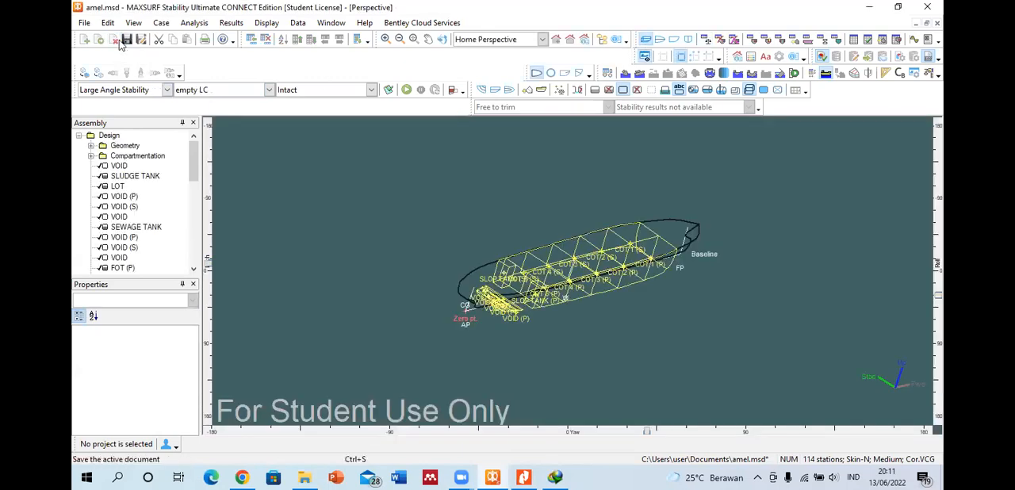
left_click(114, 39)
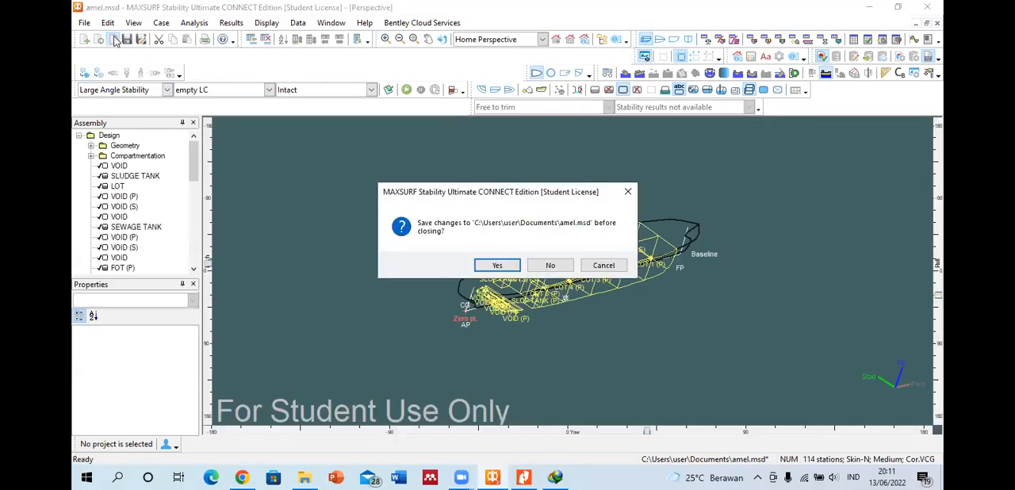
left_click(549, 265)
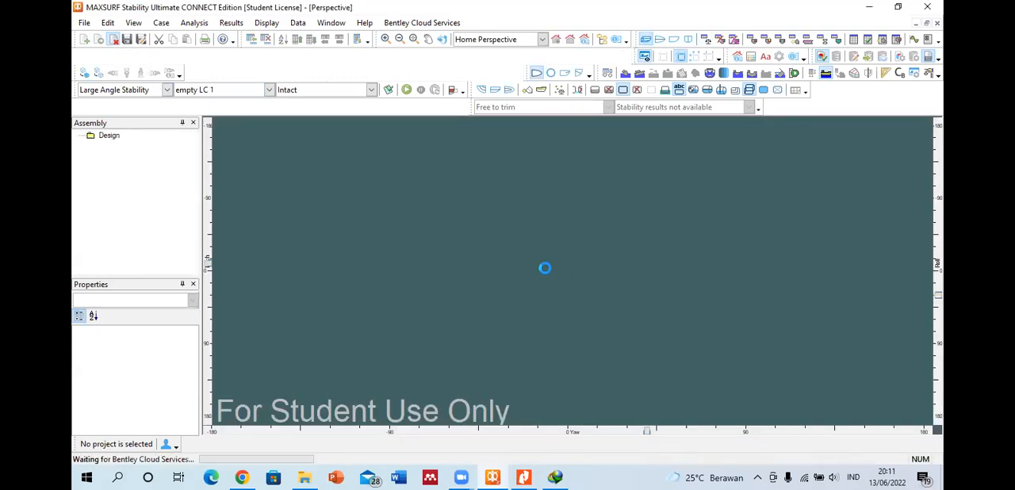
Step: Start opening a design and browse to C:\Program Files\Bentley\Offshore\MAXSURF CONNECT Edition V23\Sample Designs
left_click(99, 40)
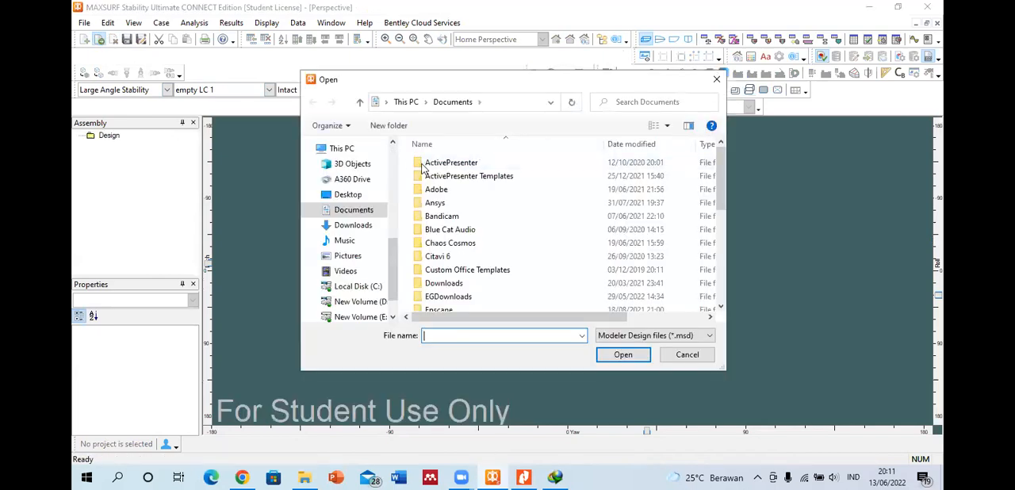
left_click(355, 287)
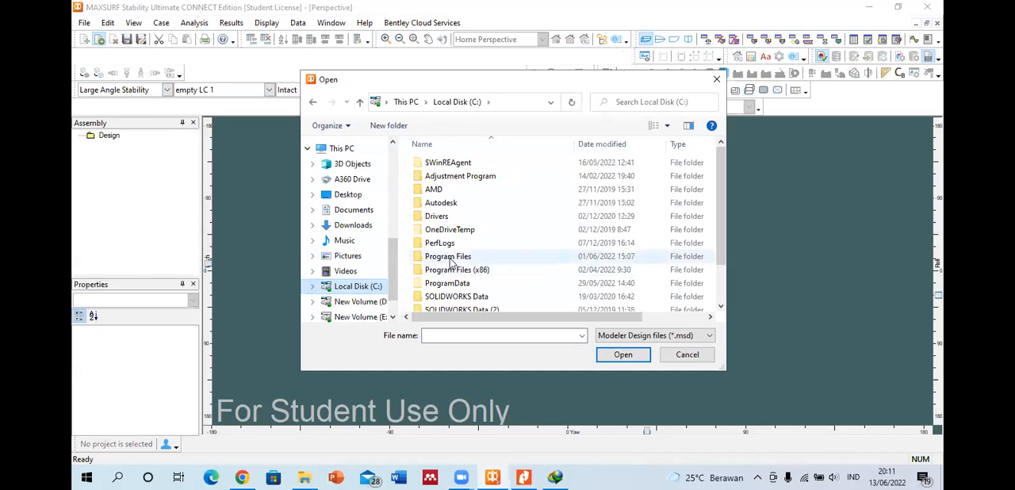
double_click(448, 256)
left_click(453, 244)
double_click(454, 249)
double_click(444, 204)
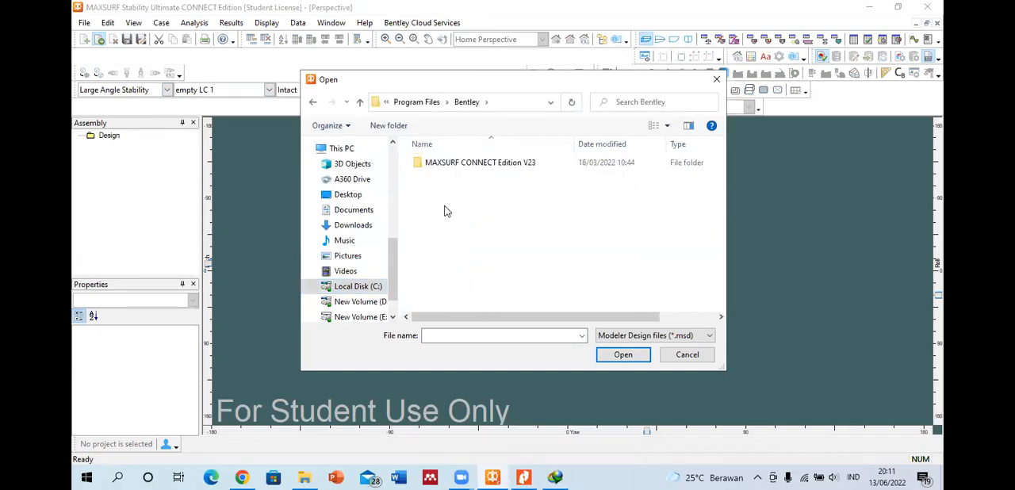
double_click(463, 164)
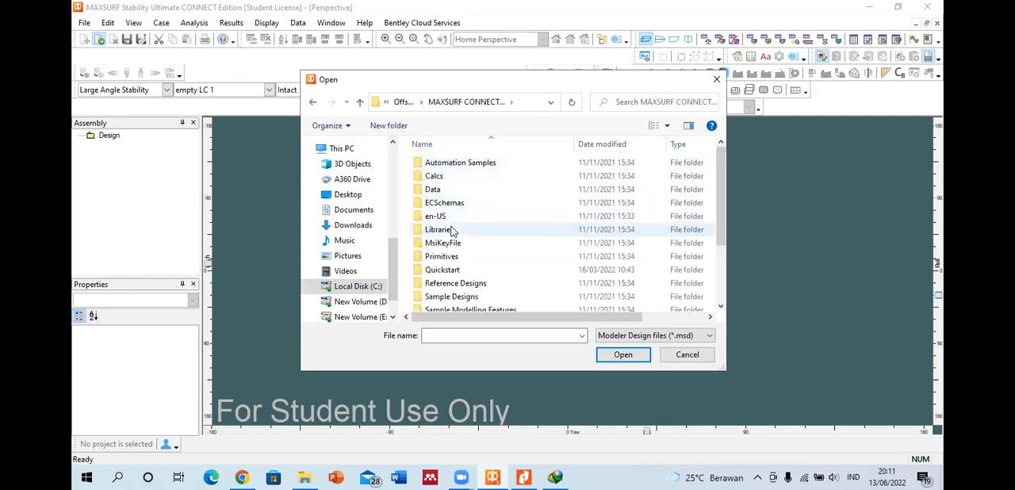
scroll(453, 229, "down", 2)
scroll(453, 232, "down", 1)
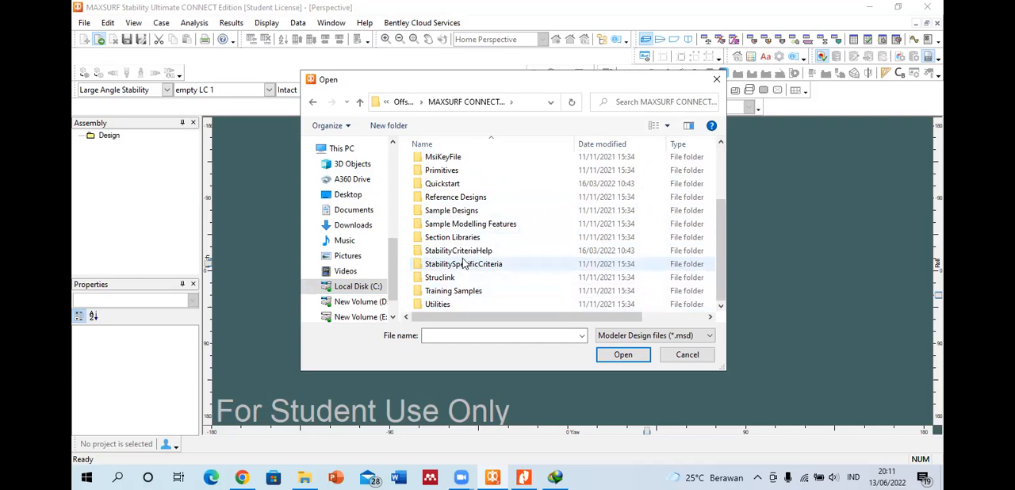
double_click(451, 210)
Step: Show all file types and open Stability Sample_Workboat.hmd, reading the existing data and sections
left_click(630, 336)
left_click(626, 356)
scroll(452, 301, "down", 3)
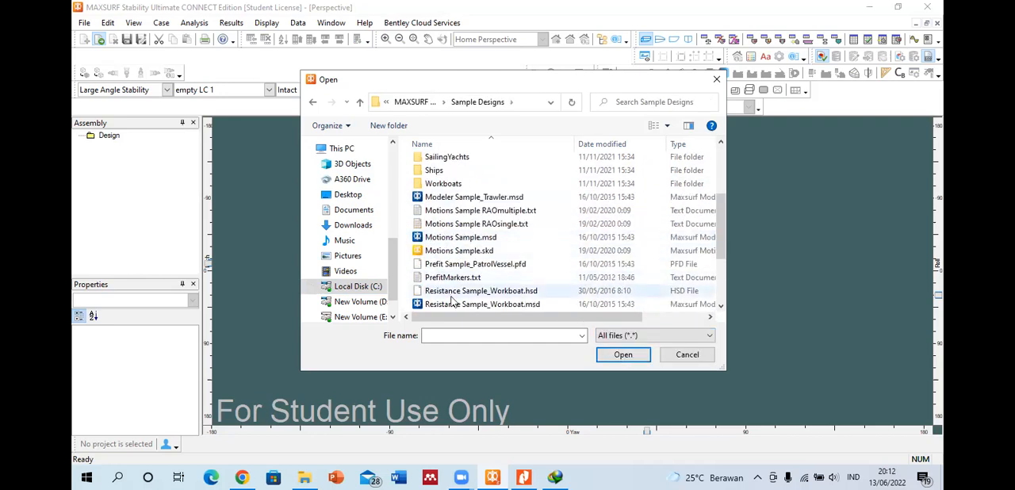
scroll(456, 300, "down", 3)
left_click(483, 237)
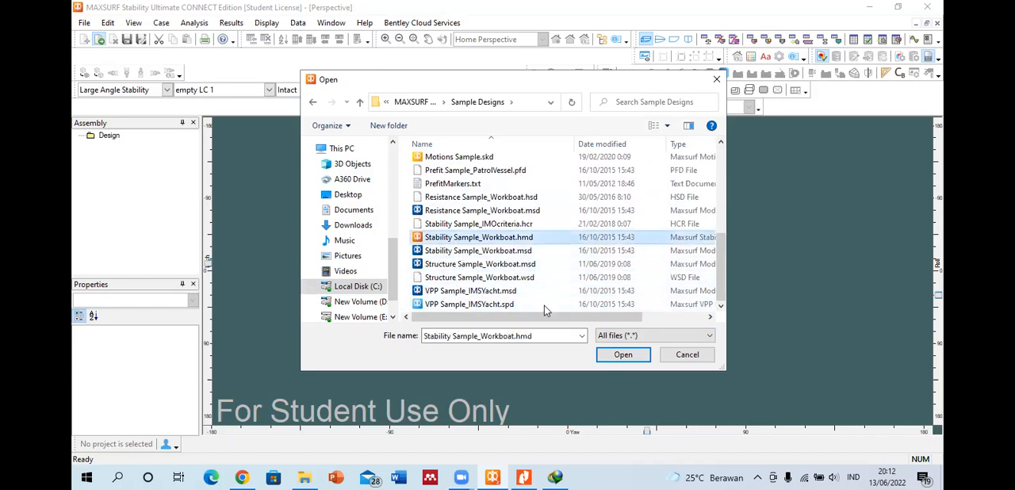
left_click(616, 355)
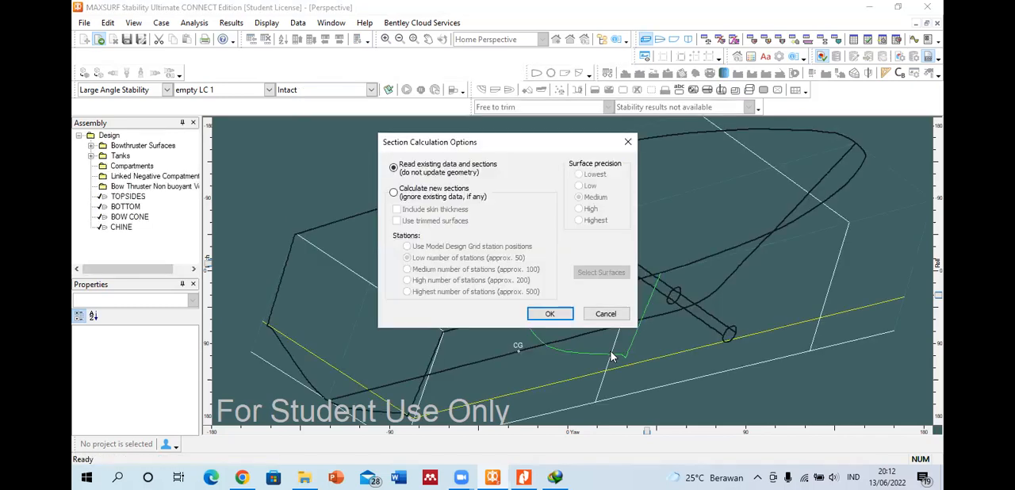
left_click(543, 315)
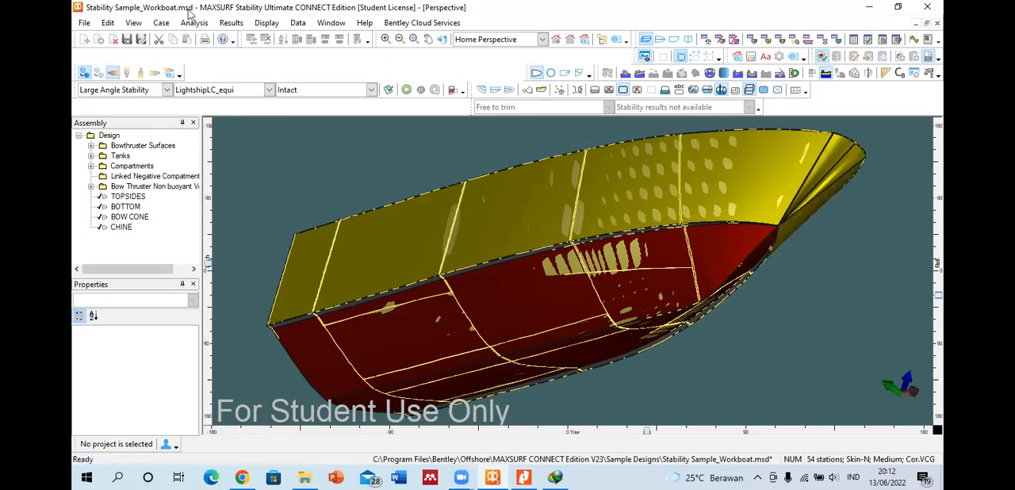
Step: Show the sample workboat's loadcase table and set the analysis loadcase to Departure
left_click(161, 23)
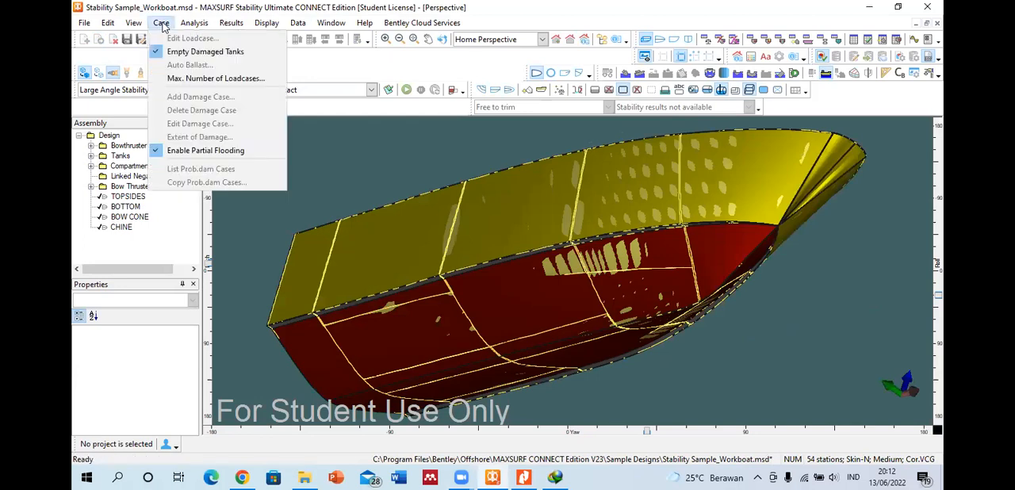
left_click(396, 152)
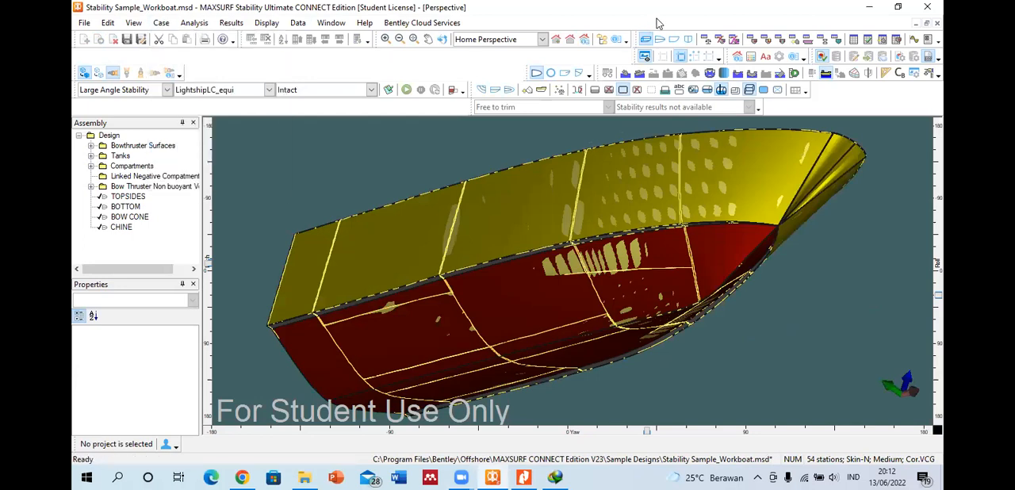
left_click(708, 41)
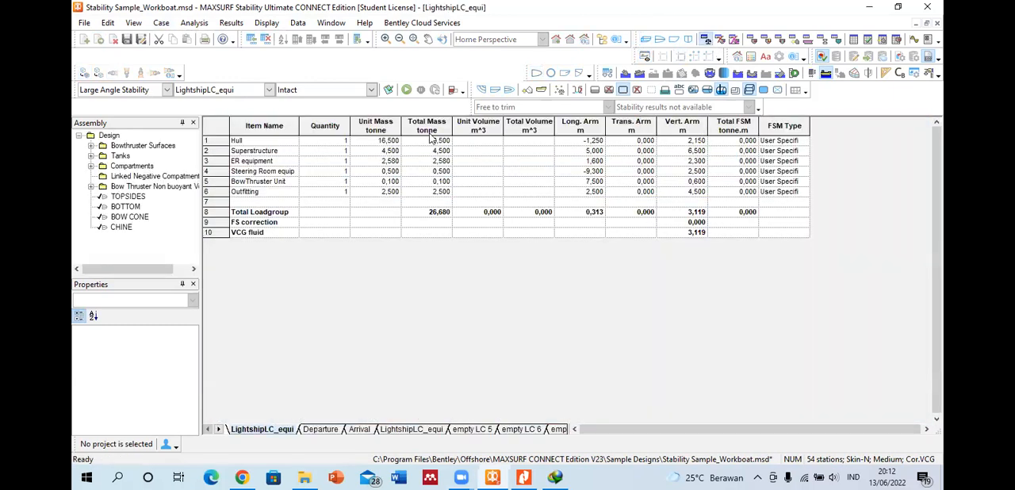
left_click(370, 90)
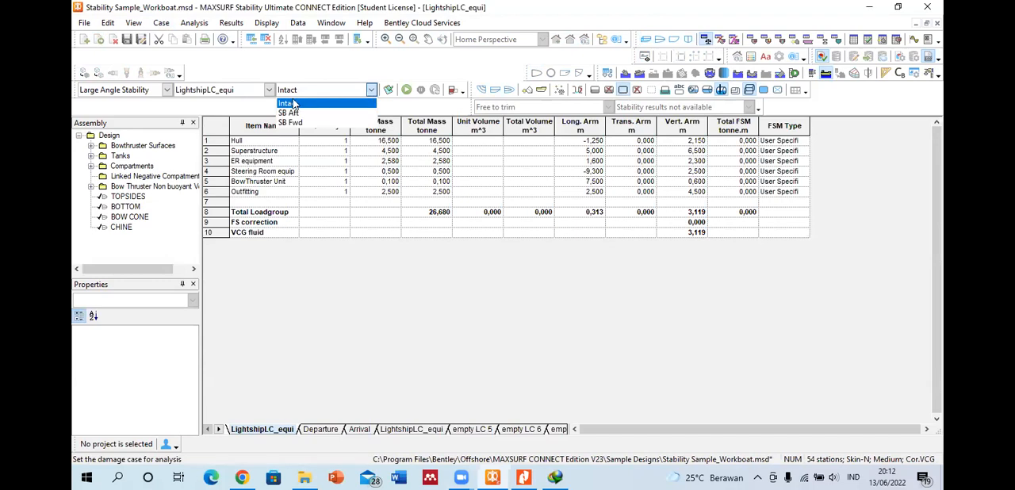
left_click(269, 90)
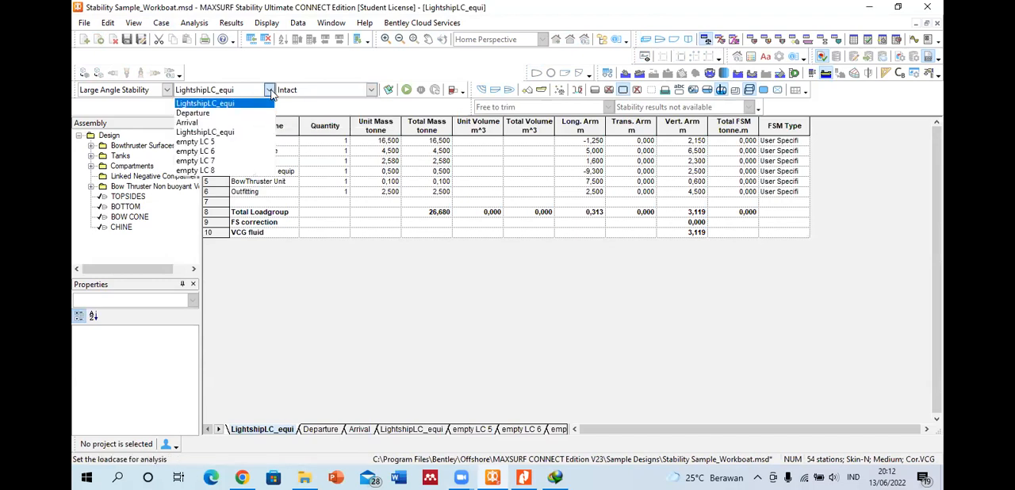
left_click(238, 115)
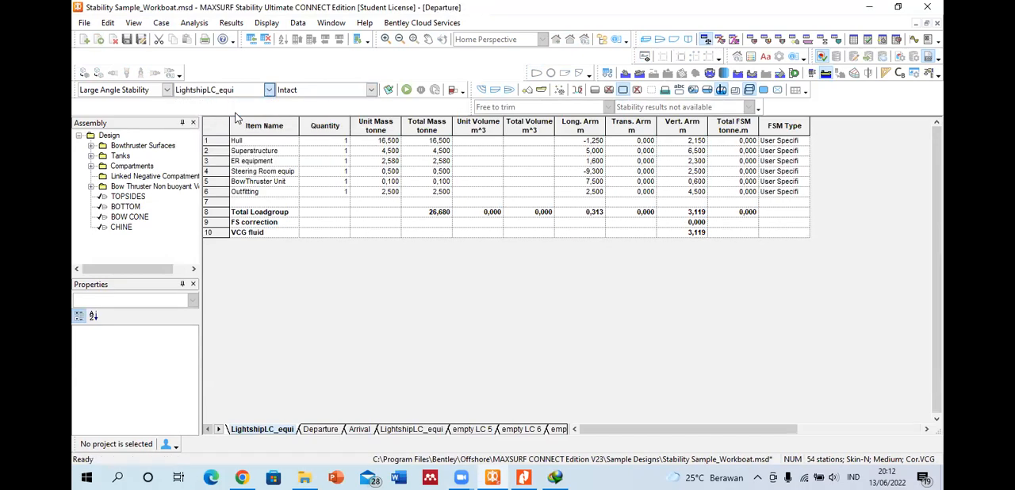
Step: Check the case commands for the Departure loadcase and set the damage case for analysis to SB Aft
left_click(161, 23)
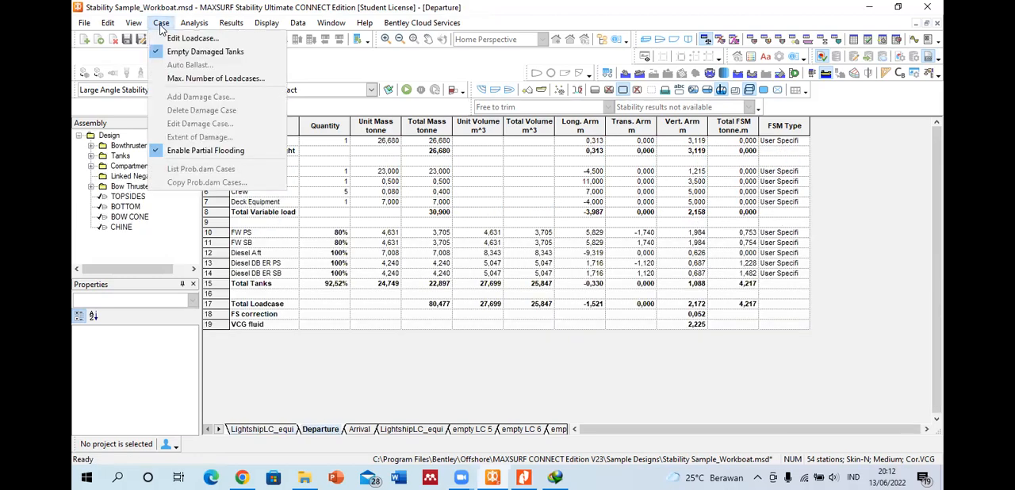
left_click(371, 90)
left_click(316, 109)
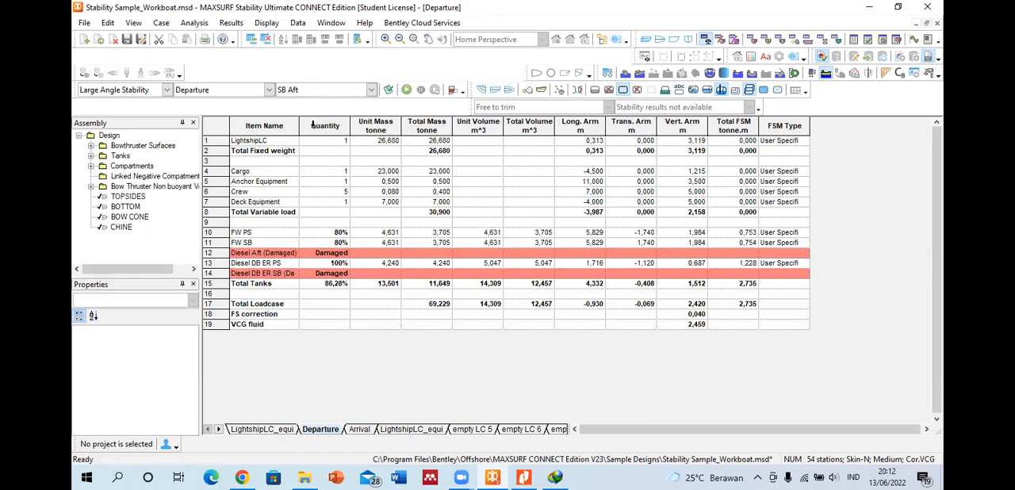
Step: Examine the damaged diesel tanks in the Departure loadcase, view the stability results table and return to the loadcase
left_click(324, 255)
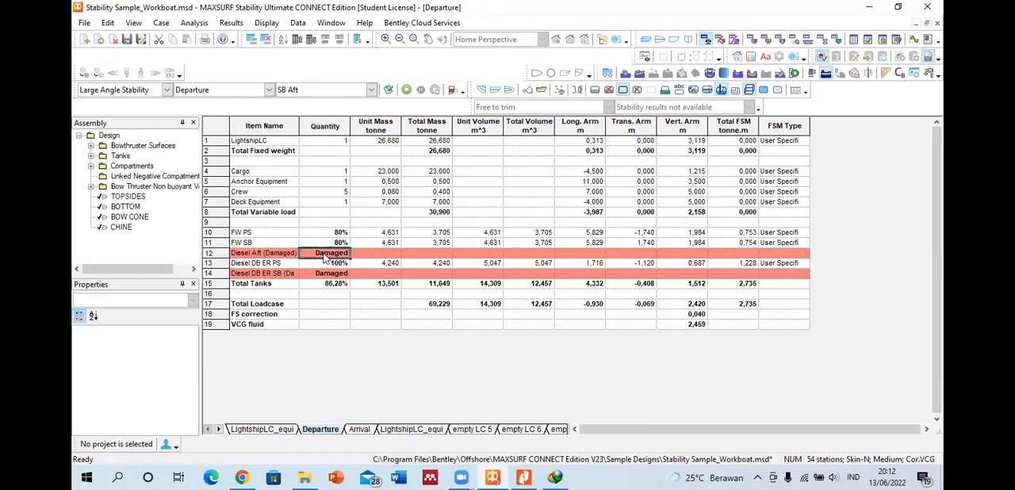
left_click(337, 274)
left_click(332, 254)
left_click(363, 90)
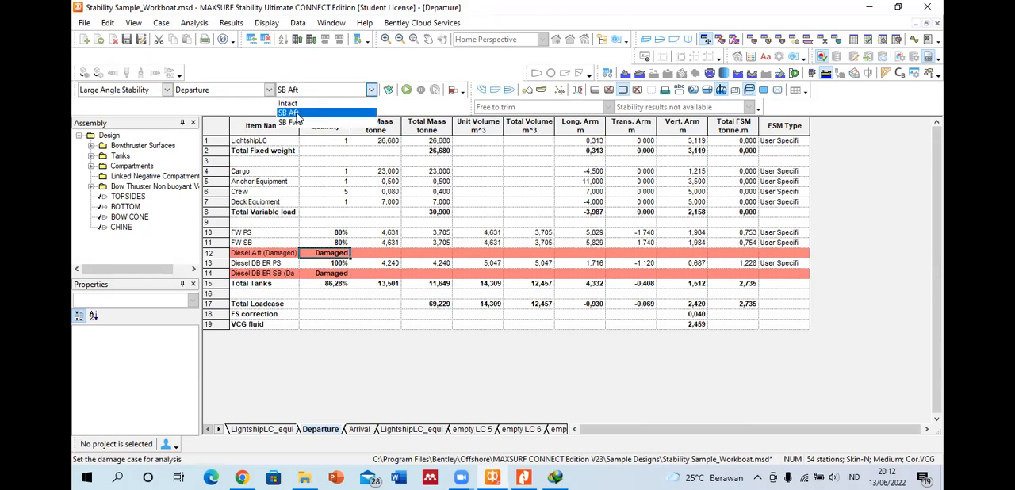
left_click(252, 255)
left_click(334, 253)
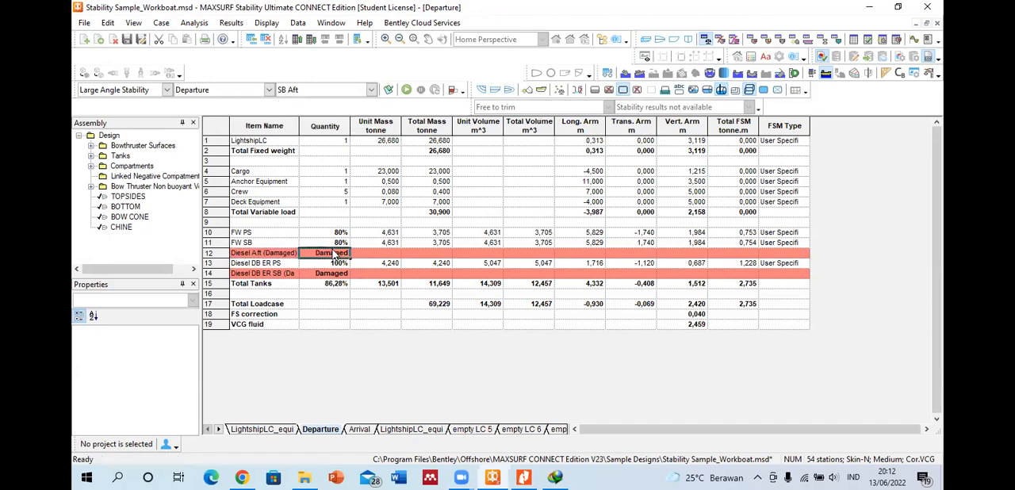
left_click(328, 274)
left_click(853, 39)
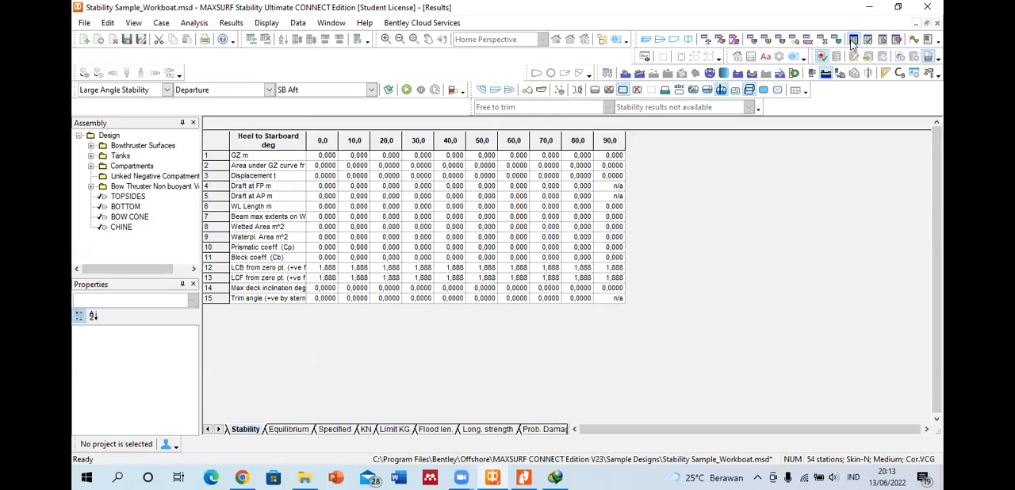
left_click(704, 44)
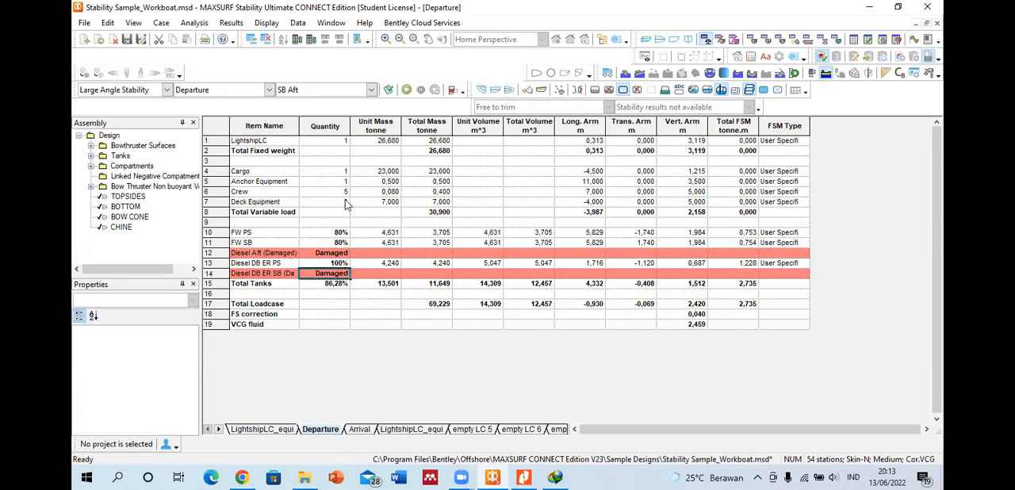
Step: Set the damage case for analysis to SB Fwd and widen the Item Name column to fit its full names
left_click(370, 90)
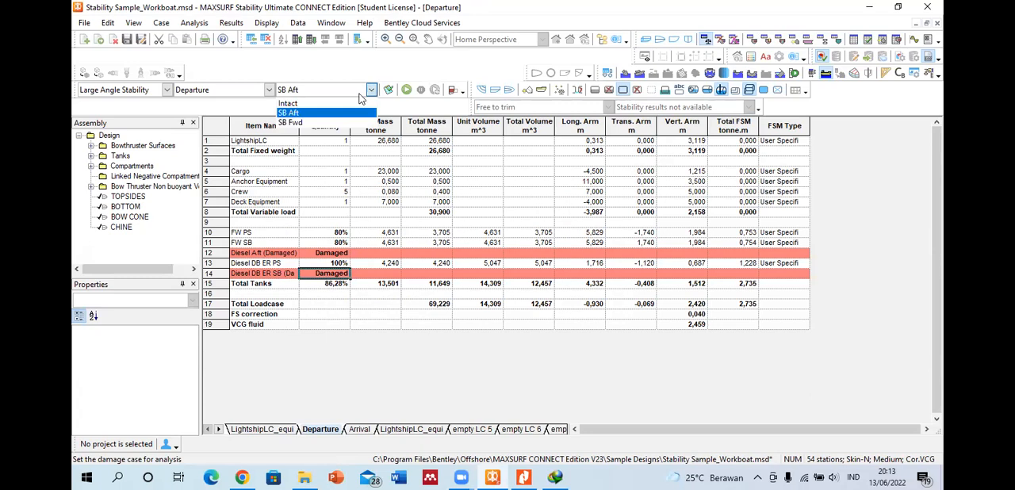
left_click(313, 122)
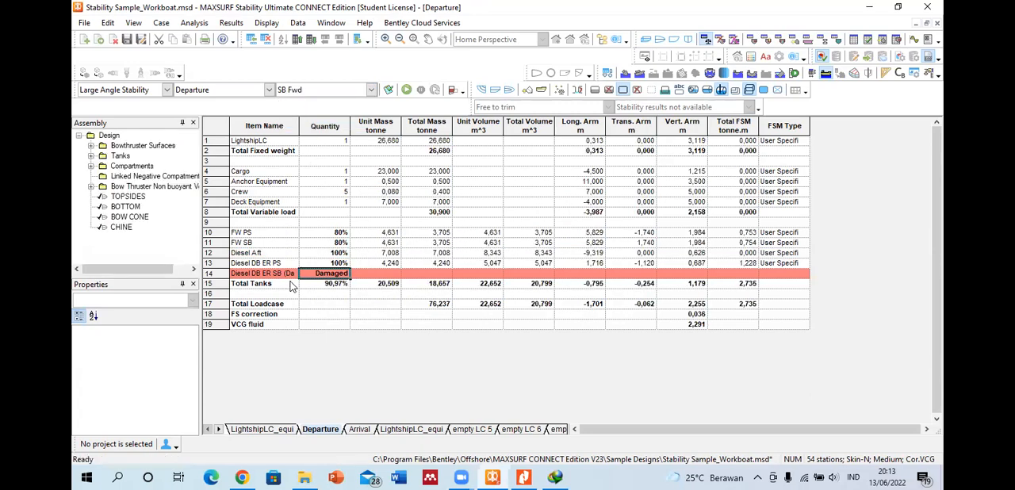
double_click(299, 126)
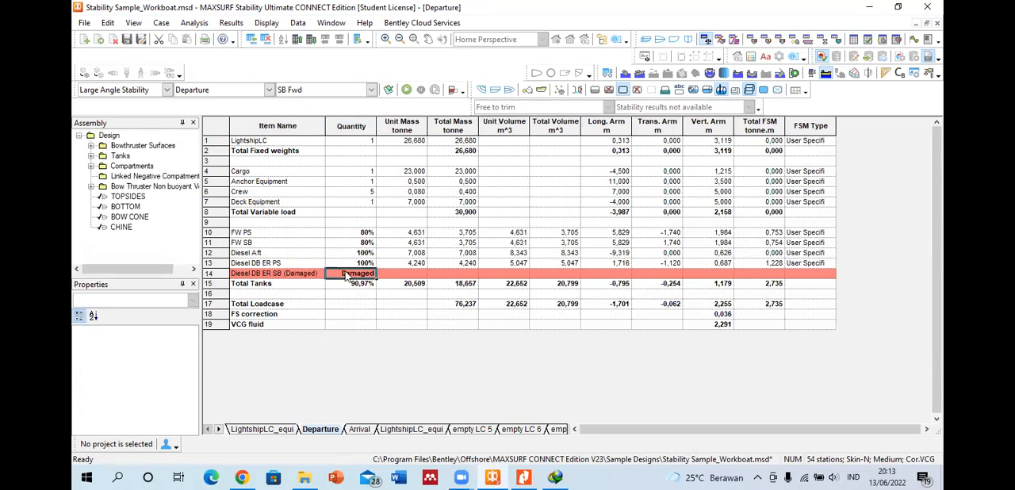
Step: Review the SB Fwd damage case's properties, the list of damage cases and the available case commands
left_click(159, 23)
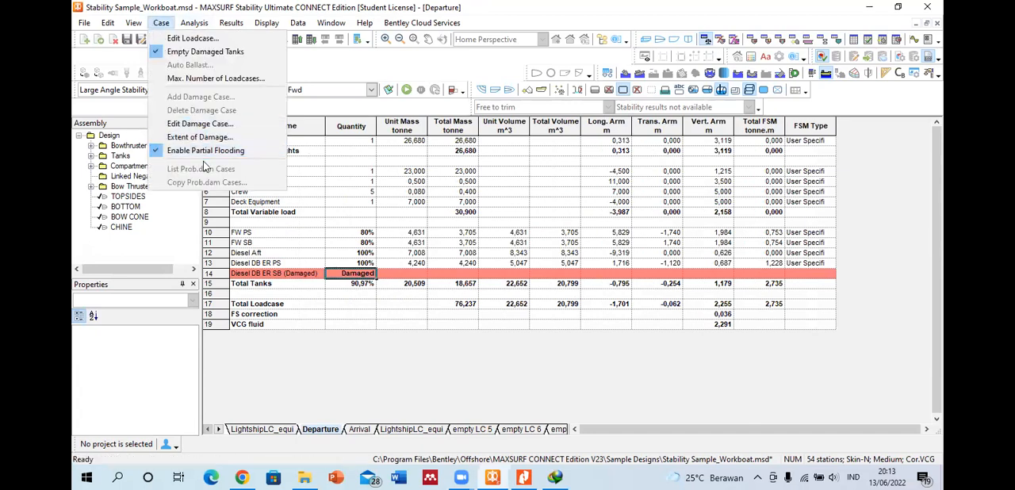
left_click(203, 129)
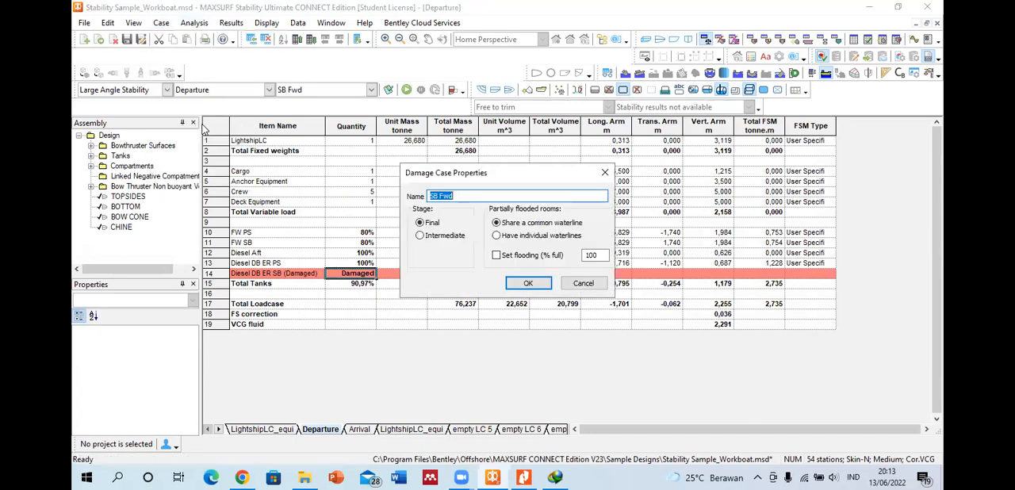
left_click(528, 283)
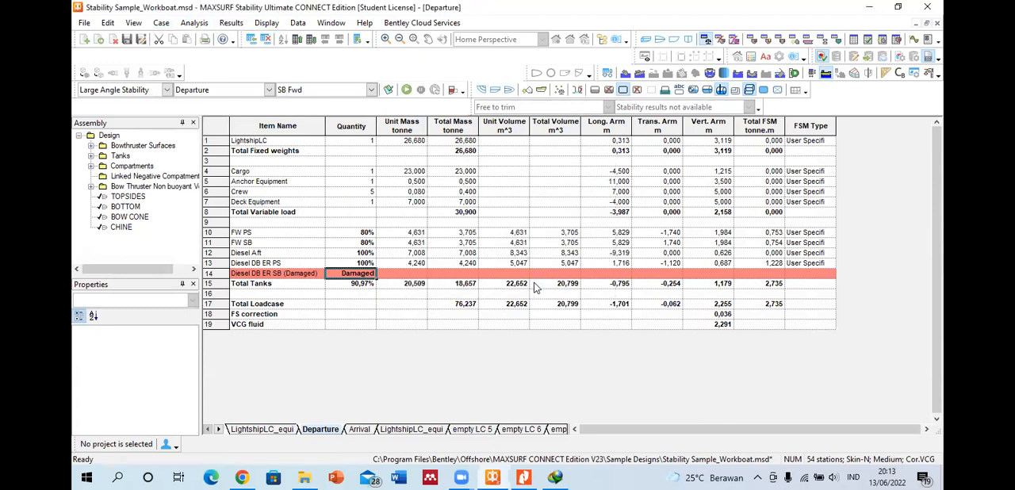
left_click(371, 90)
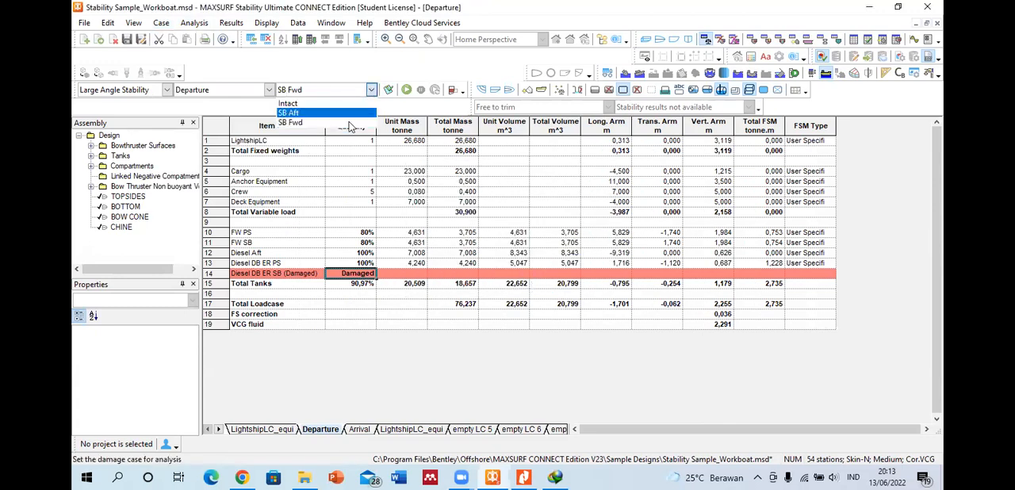
left_click(319, 210)
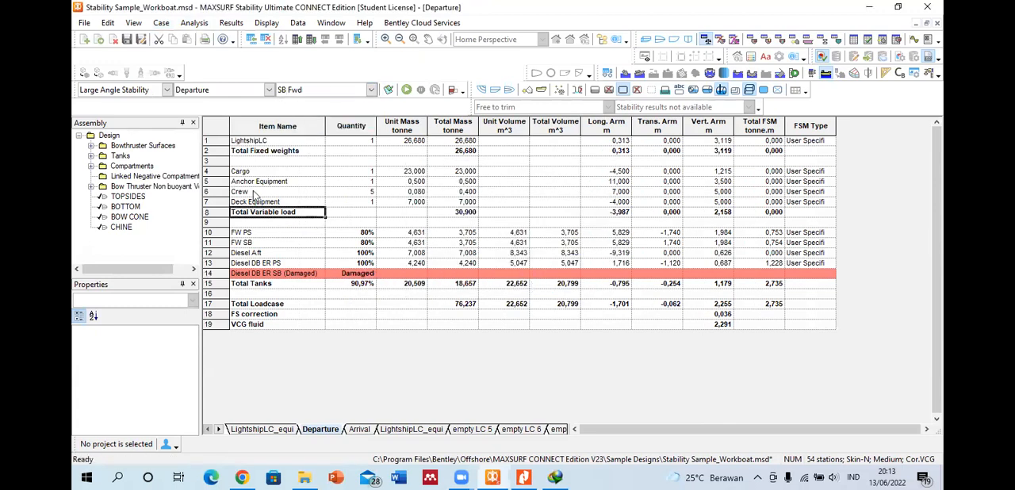
left_click(161, 23)
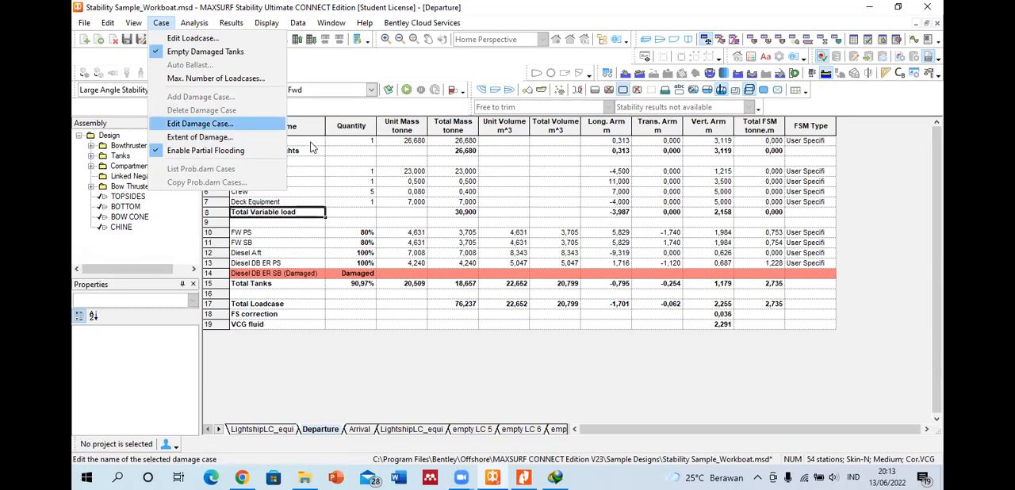
left_click(200, 124)
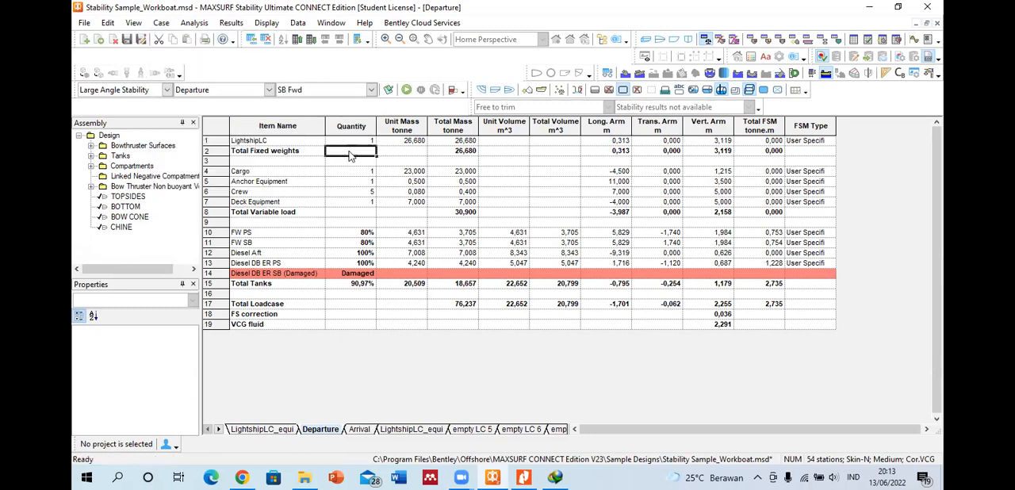
Step: Try the Probabilistic Damage analysis type to check its case commands, and return to Large Angle Stability
left_click(166, 91)
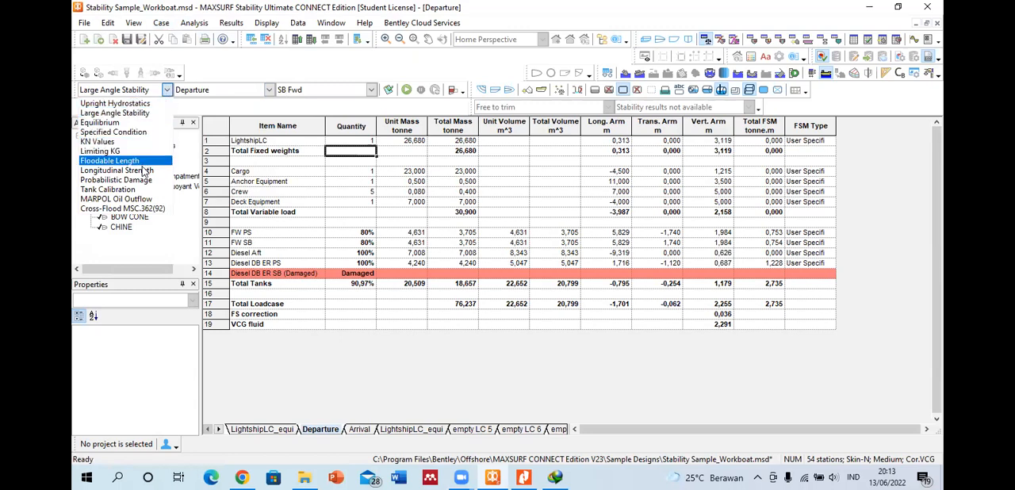
left_click(119, 179)
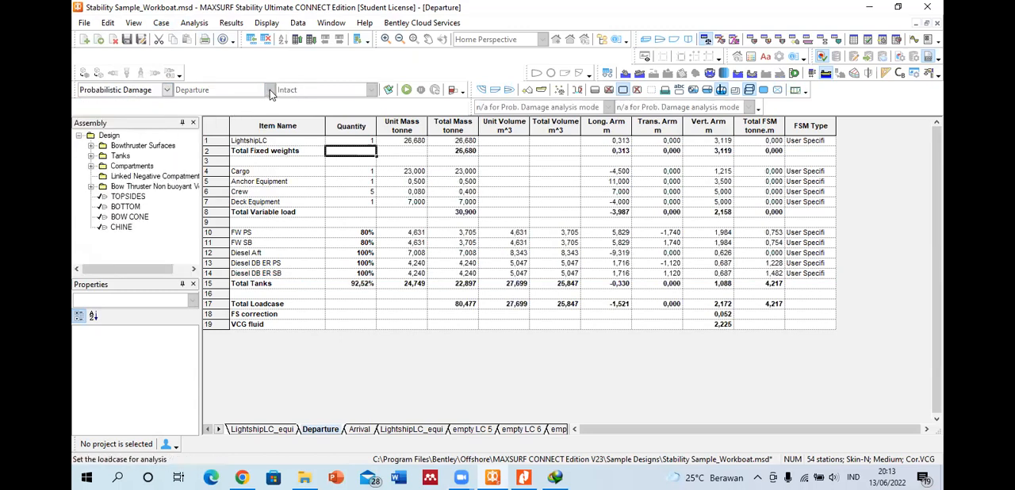
left_click(162, 23)
left_click(357, 61)
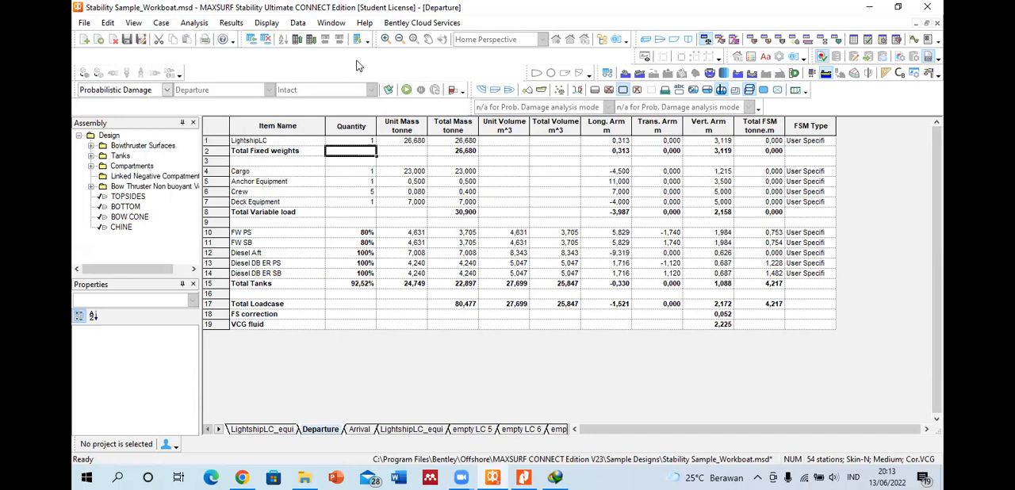
left_click(170, 90)
left_click(149, 112)
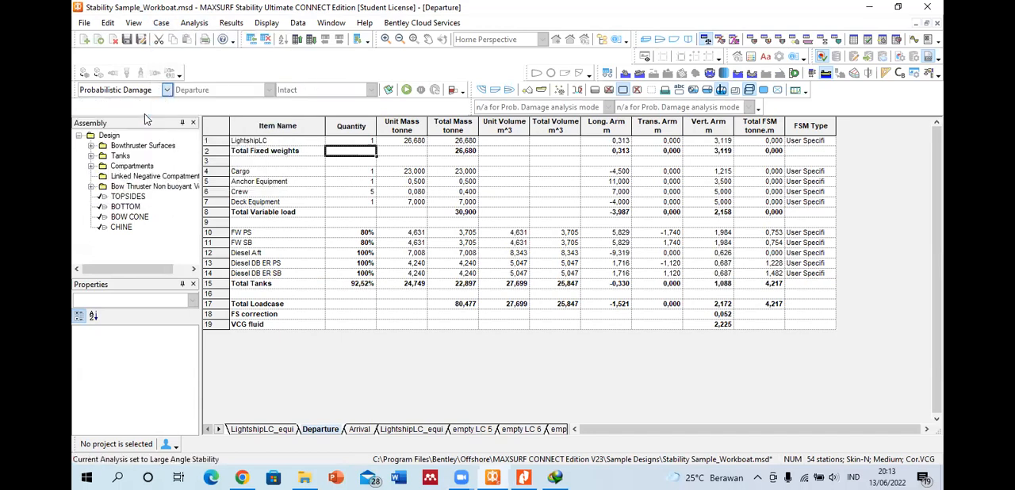
Step: Check which case commands are available for the Departure loadcase with the Intact condition
left_click(328, 182)
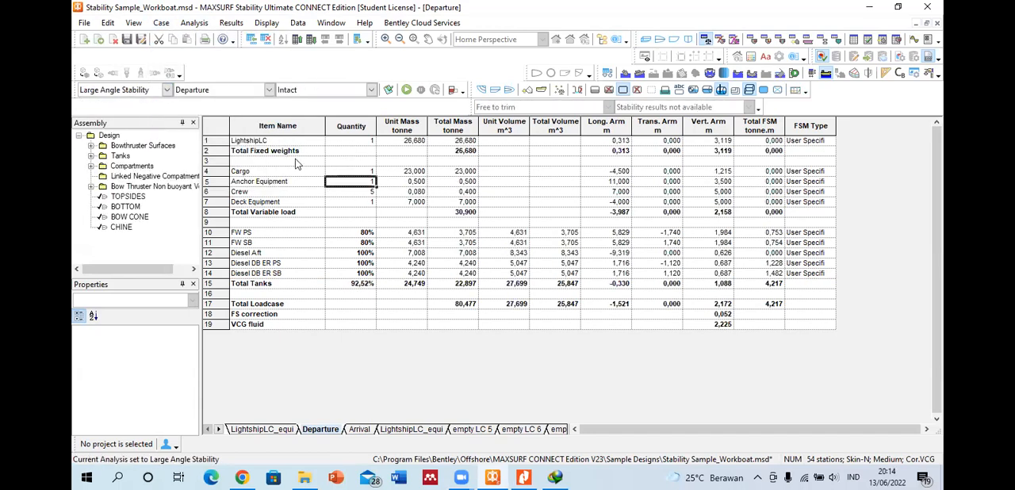
left_click(314, 140)
left_click(161, 23)
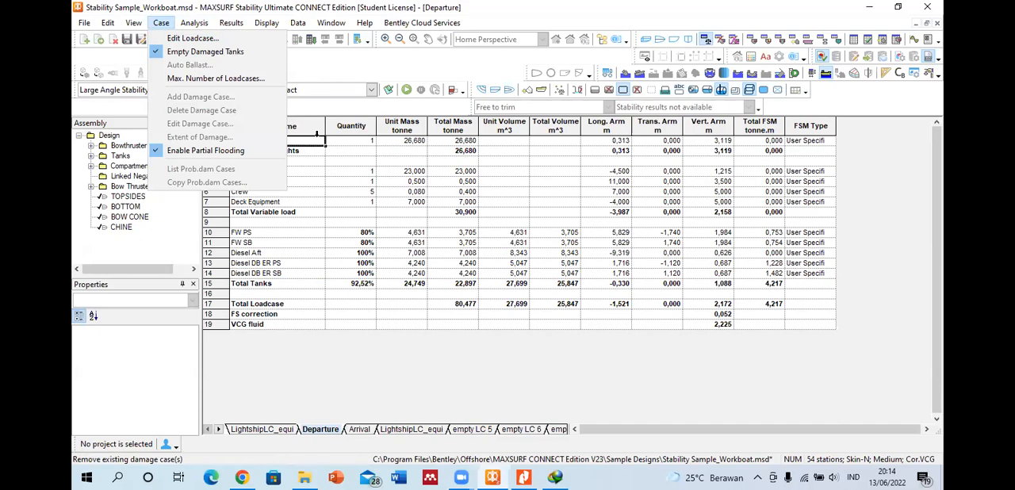
left_click(306, 127)
Step: Switch to StabilityManual.pdf in Nitro Pro and read the Damage Case Definition section up to the example damage case table
left_click(525, 476)
scroll(449, 282, "up", 10)
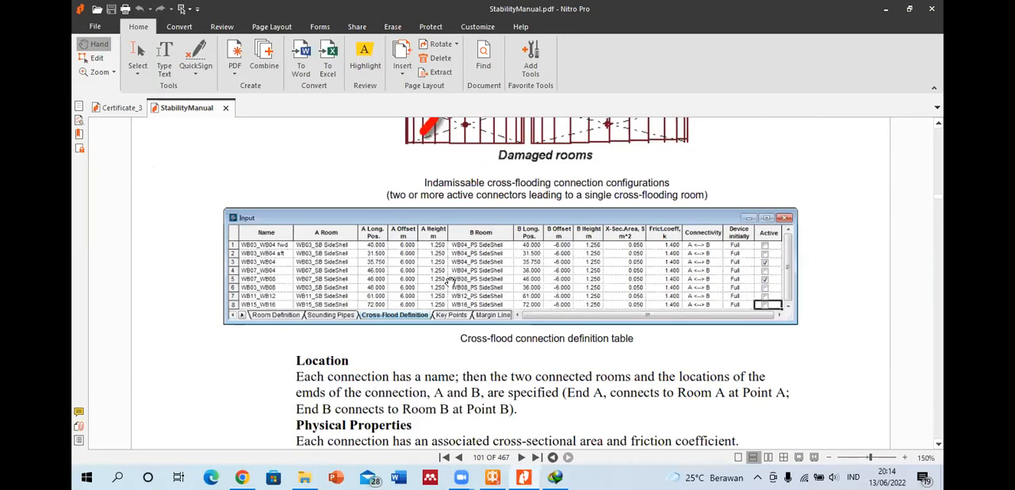
scroll(449, 282, "up", 4)
scroll(454, 272, "down", 10)
scroll(454, 271, "down", 5)
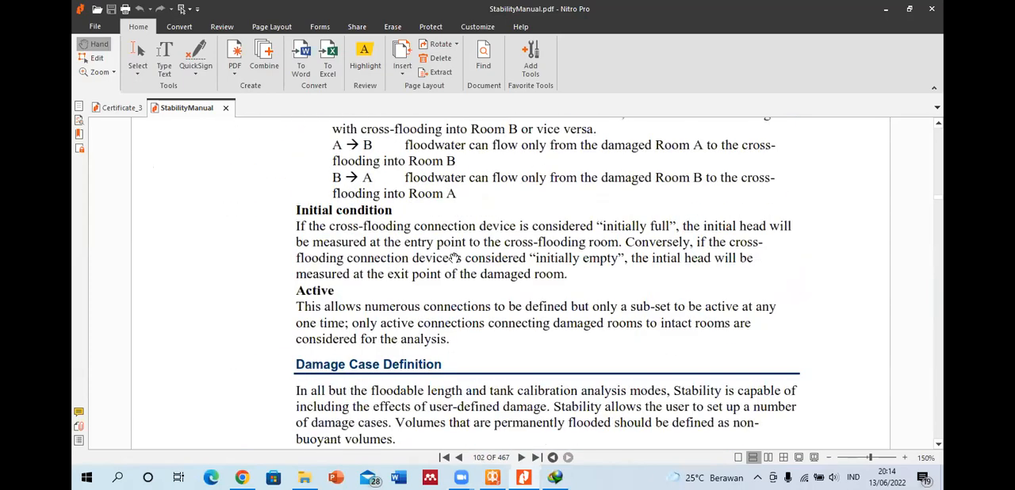
scroll(453, 273, "down", 6)
scroll(459, 248, "down", 6)
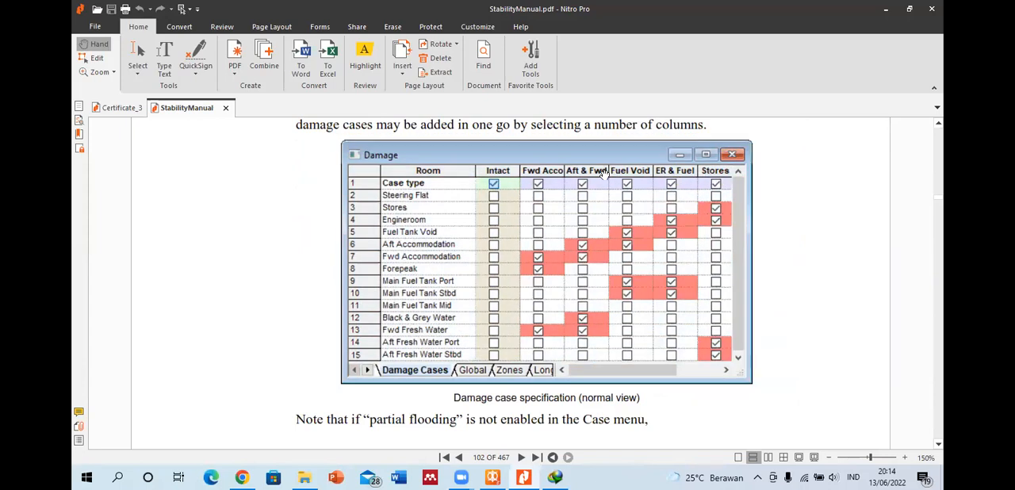
Step: Switch back to MAXSURF Stability, show the Damage Cases table and inspect the SB Aft and SB Fwd columns
left_click(496, 476)
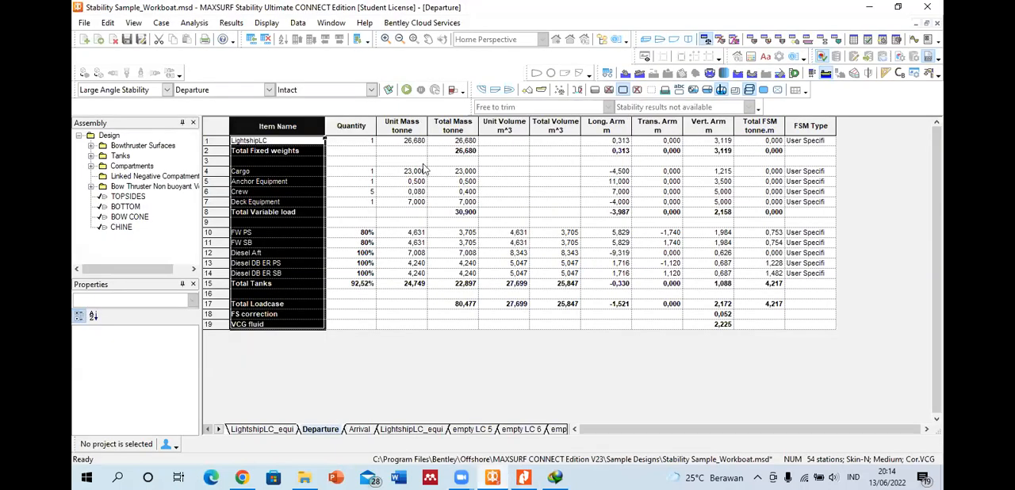
left_click(720, 39)
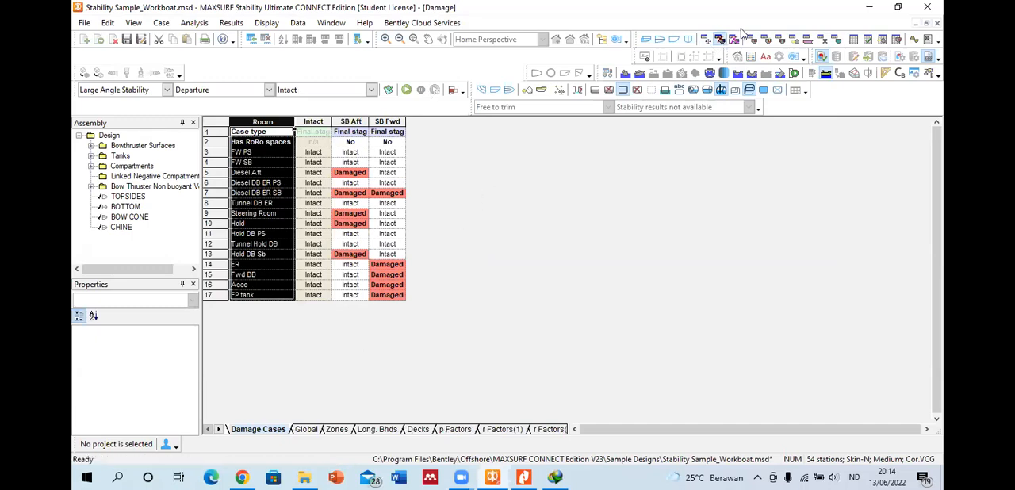
left_click(351, 120)
left_click(386, 121)
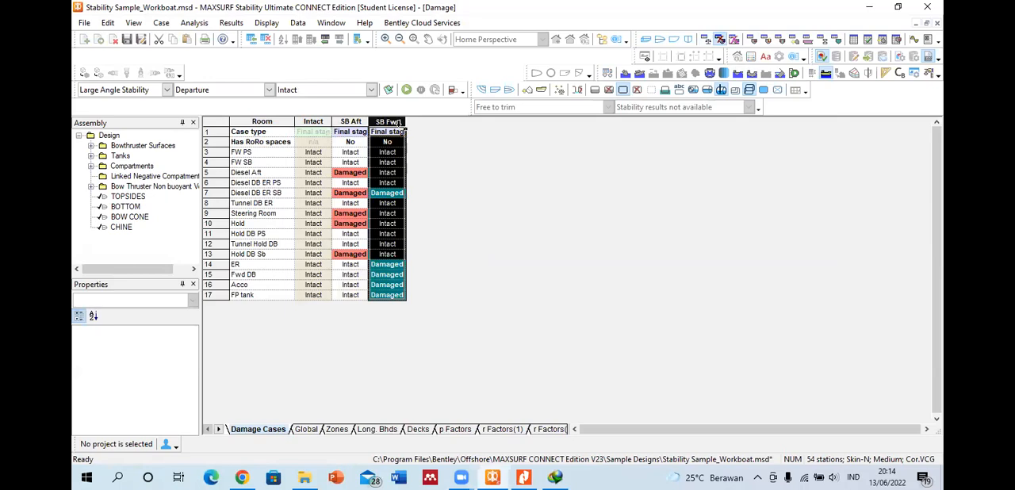
left_click(263, 121)
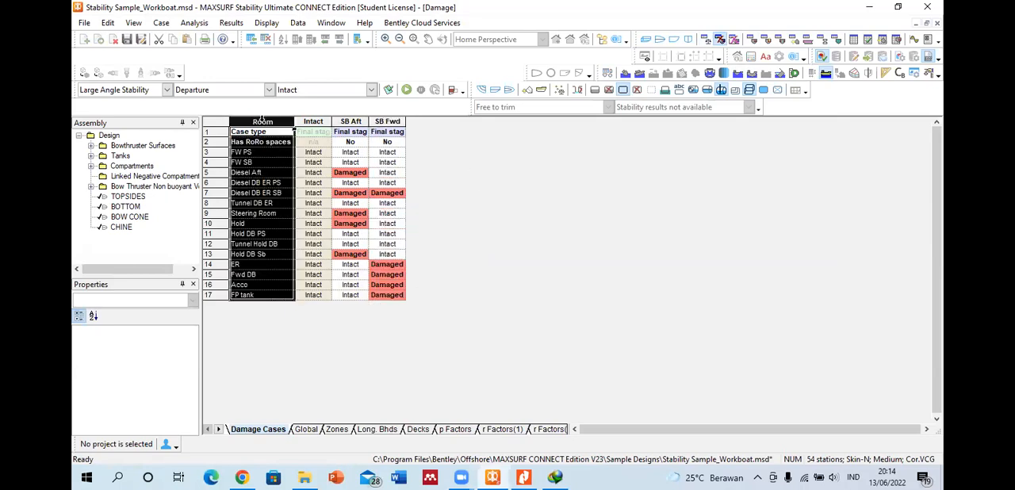
left_click(251, 39)
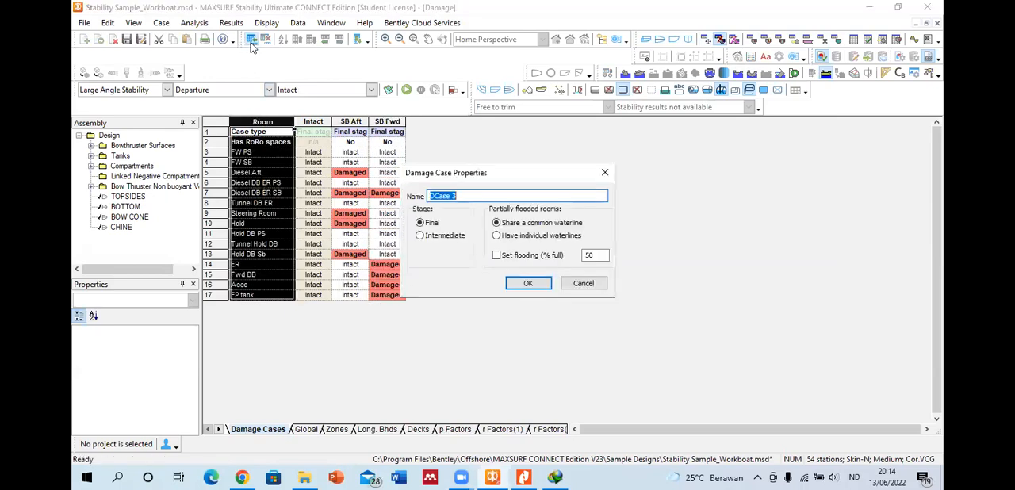
left_click(462, 196)
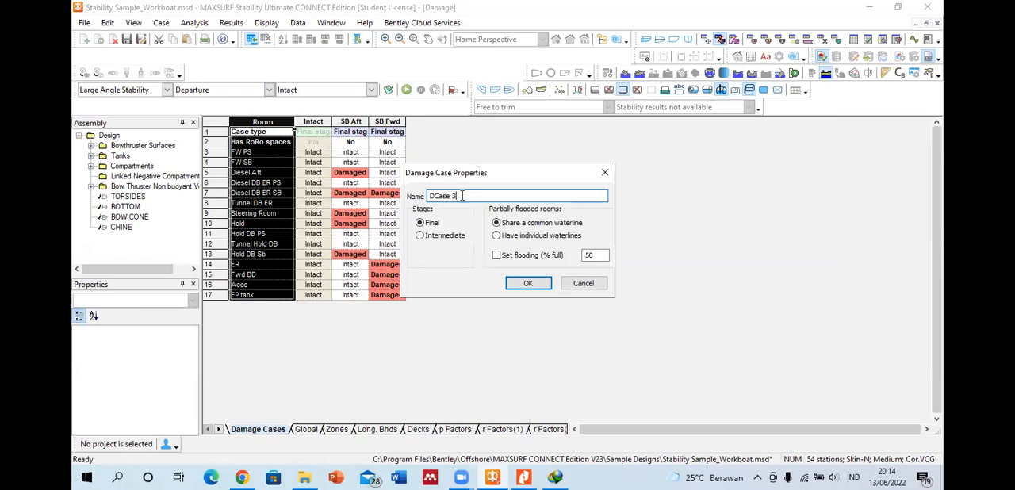
left_click(604, 173)
Step: Compare the intact and damaged rooms in the SB Aft and SB Fwd damage cases
left_click(365, 153)
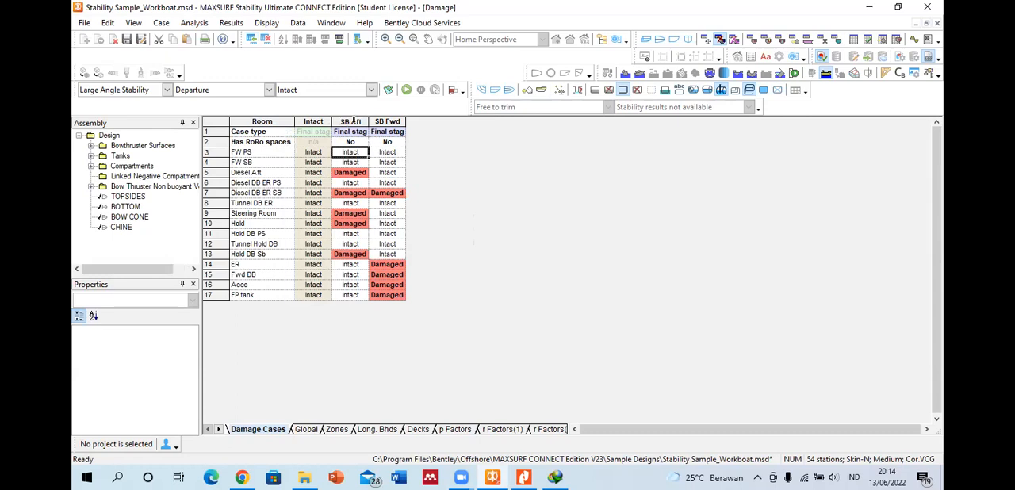
left_click(354, 122)
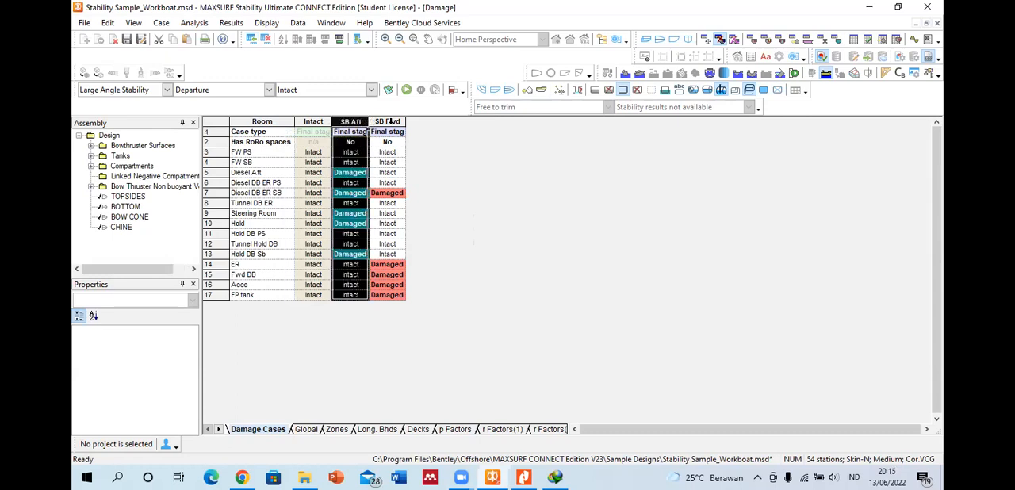
left_click(389, 121)
left_click(355, 121)
left_click(390, 122)
left_click(356, 119)
left_click(379, 121)
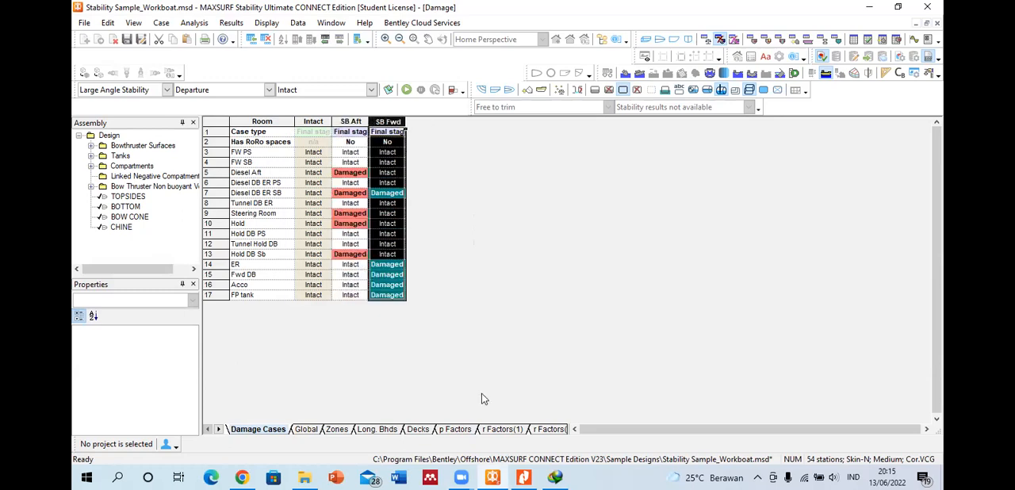
Step: Switch to StabilityManual.pdf in Nitro Pro and examine the example damage case table in normal view
left_click(524, 477)
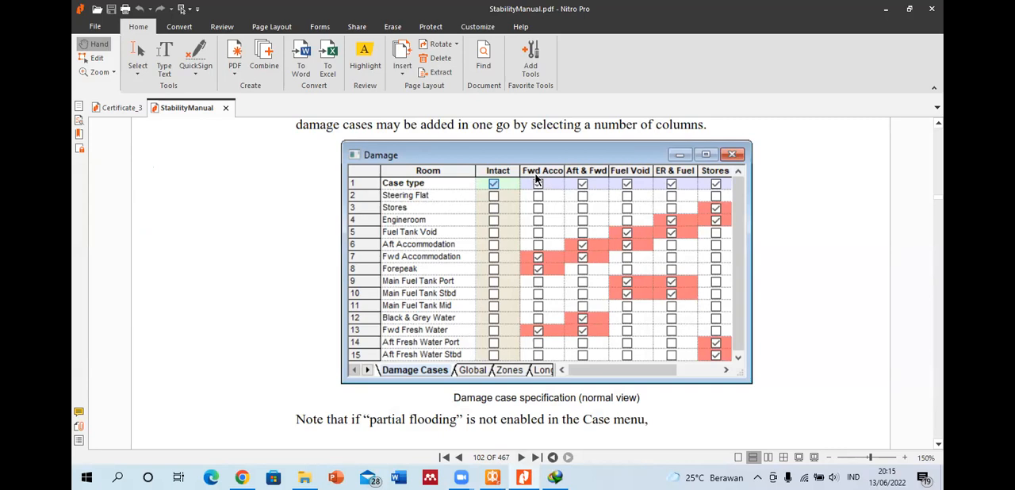
scroll(539, 259, "down", 2)
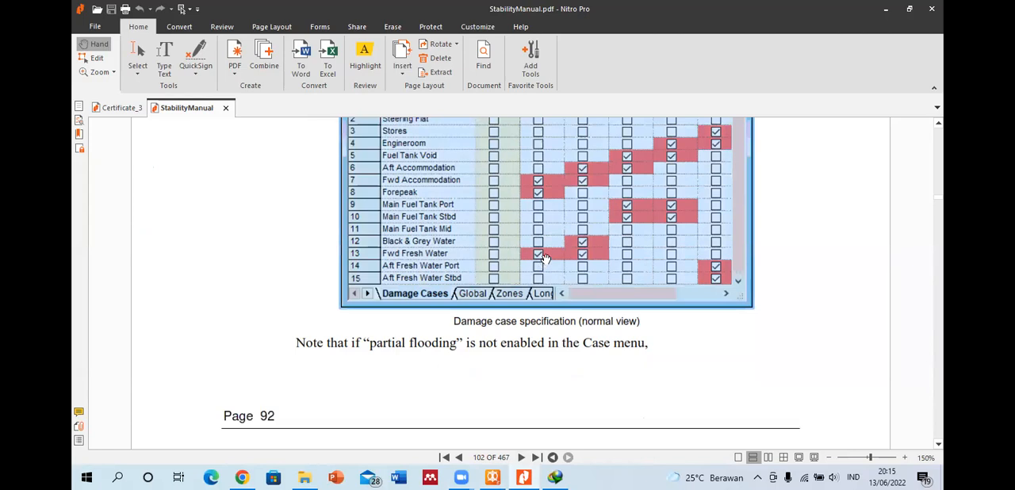
scroll(544, 242, "up", 2)
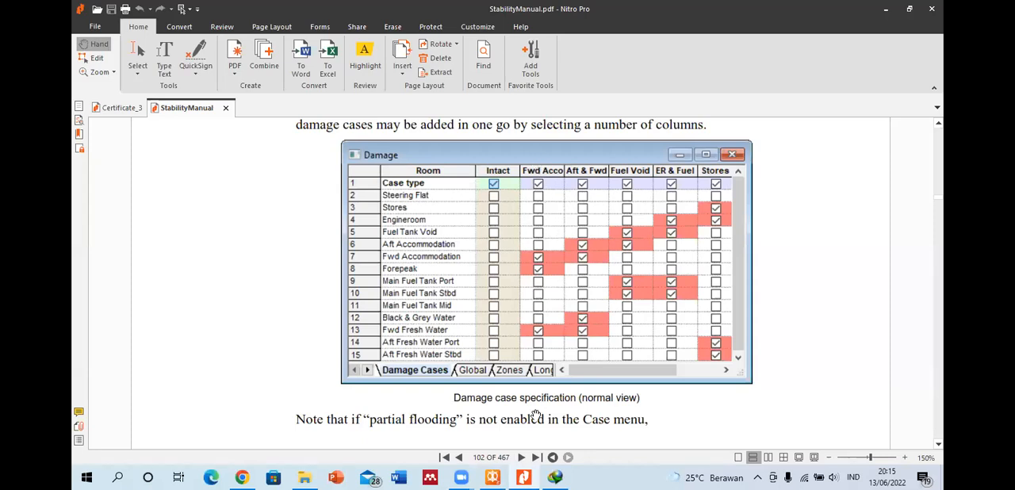
Step: Switch back to MAXSURF Stability and inspect the room statuses in the SB Aft damage case column
mouse_move(497, 474)
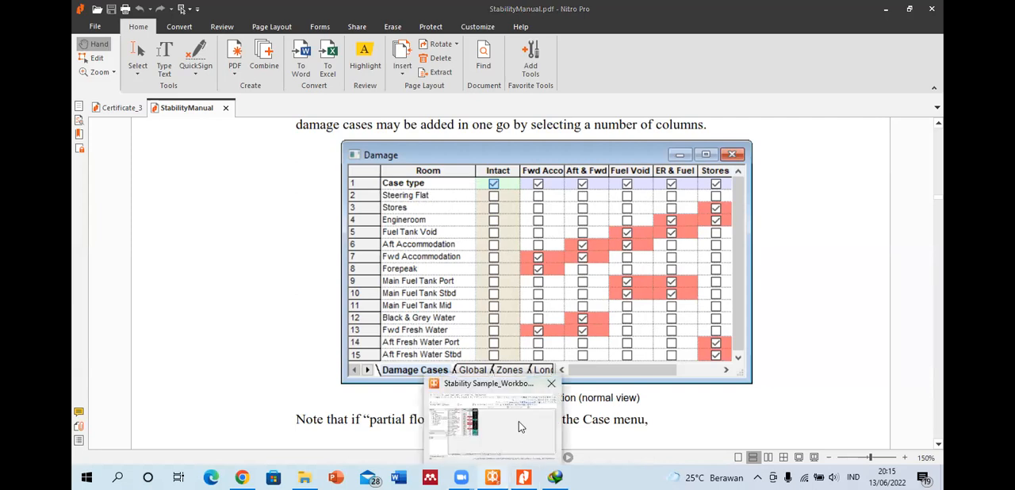
left_click(519, 421)
left_click(351, 142)
left_click(346, 182)
left_click(355, 171)
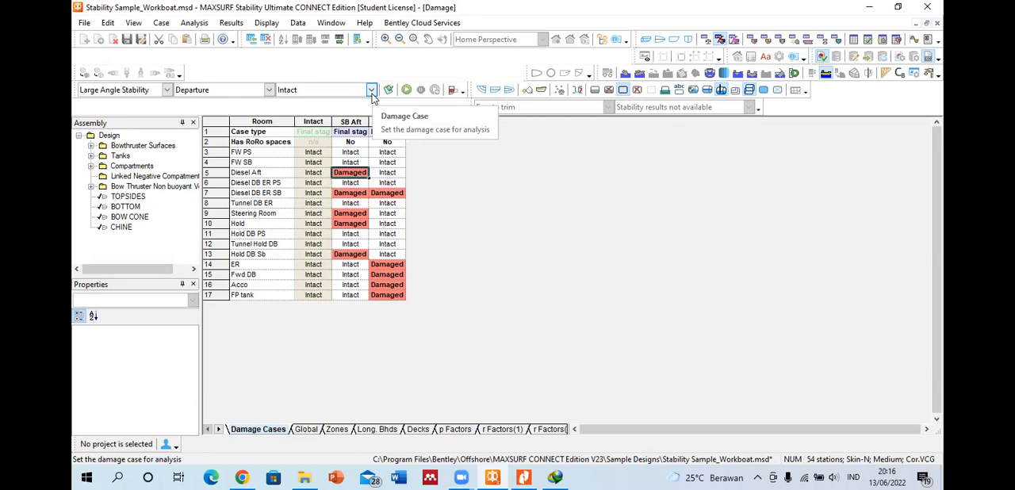
Step: Show the Departure loadcase table and run the Large Angle Stability analysis with the Intact damage case
left_click(270, 92)
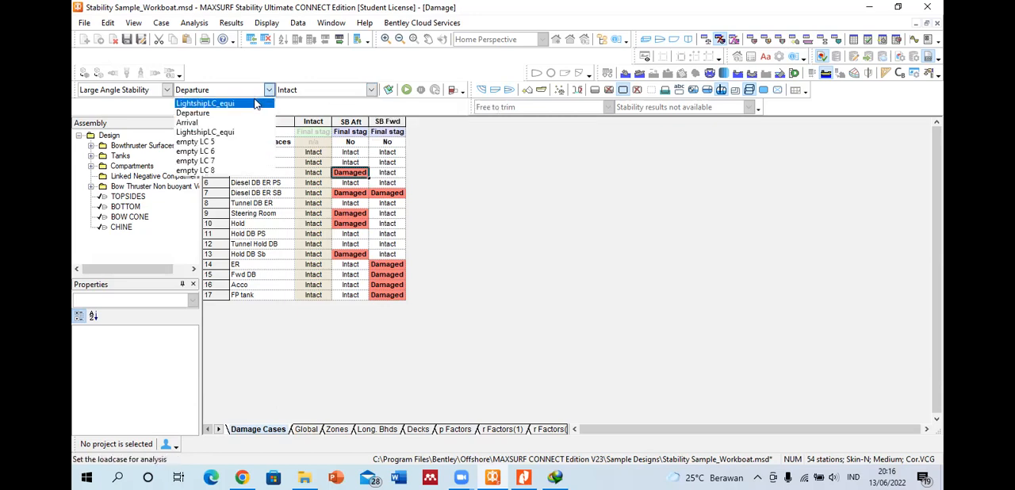
left_click(547, 169)
left_click(705, 39)
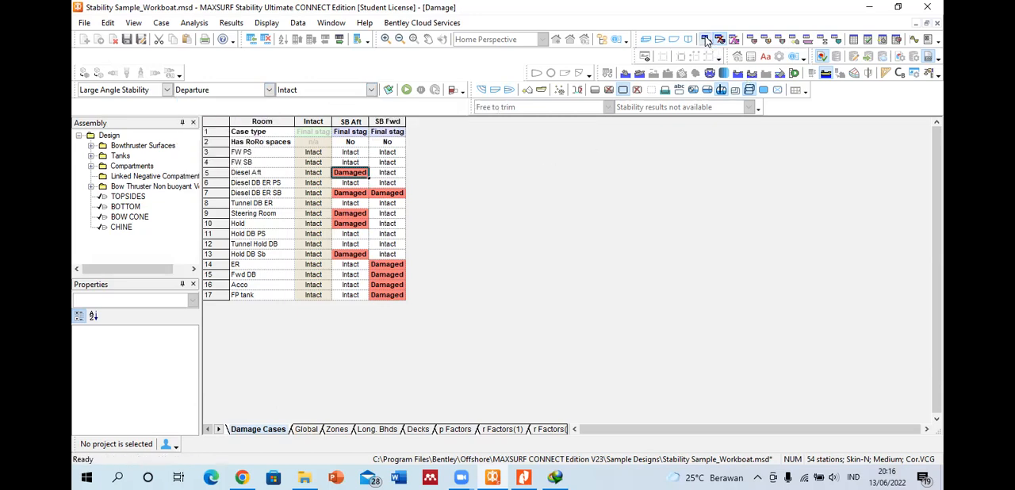
left_click(361, 171)
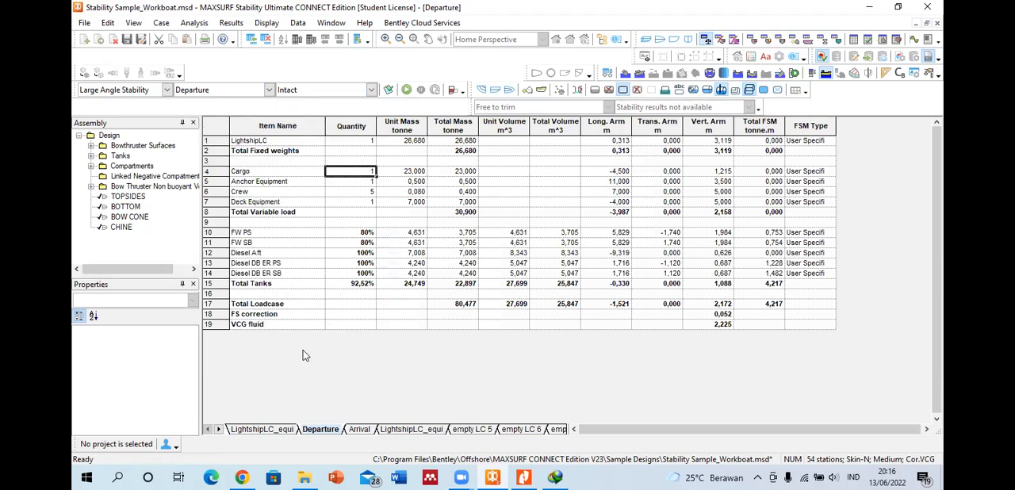
left_click(372, 92)
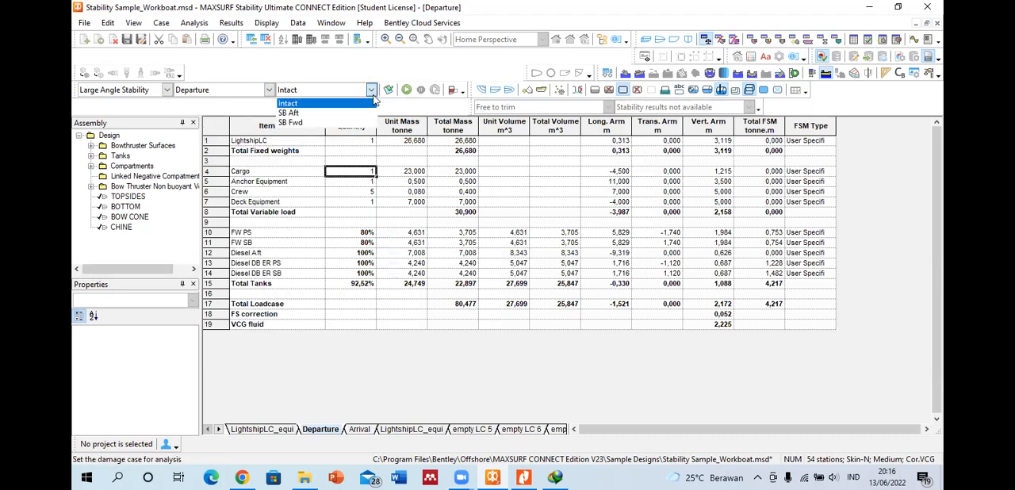
left_click(372, 92)
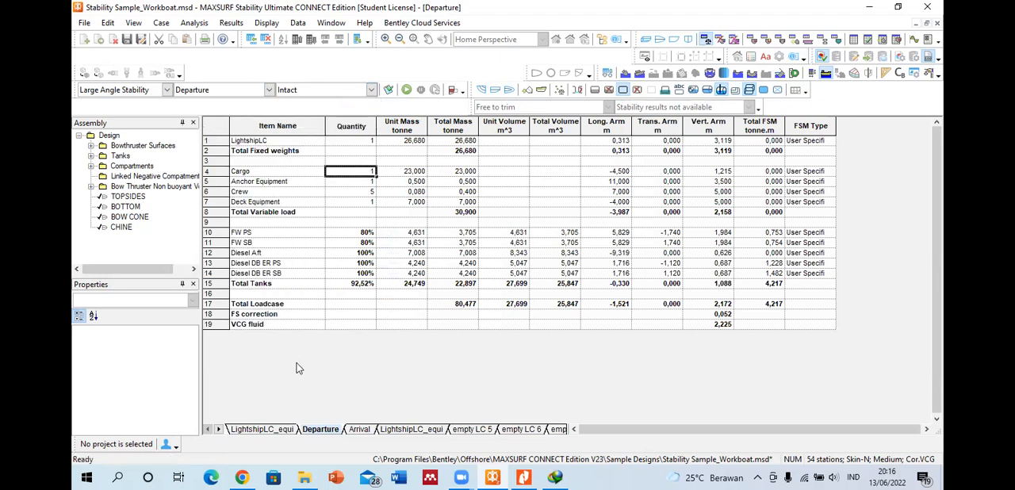
left_click(404, 91)
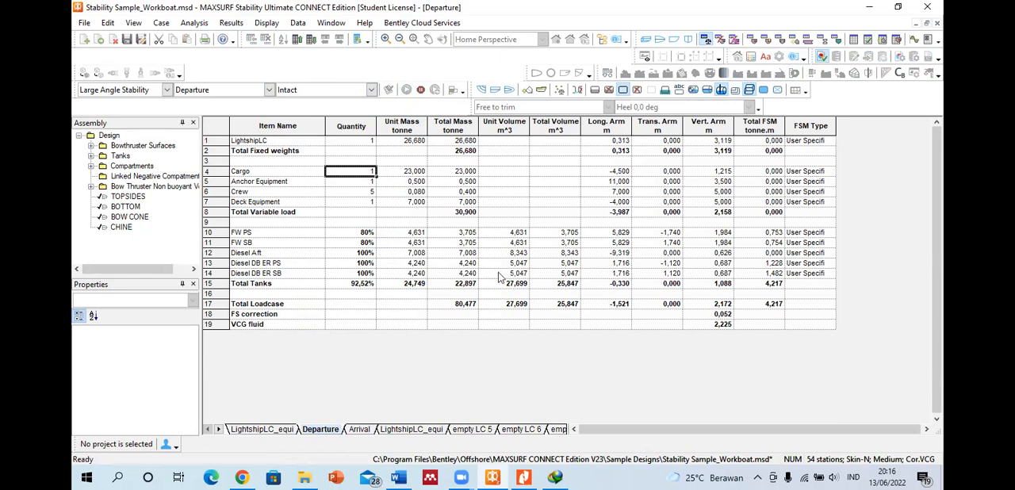
Step: Switch to Document1 in Word and review the heel, key point and criteria tables of the intact stability report
left_click(399, 476)
scroll(473, 192, "down", 10)
scroll(472, 192, "down", 6)
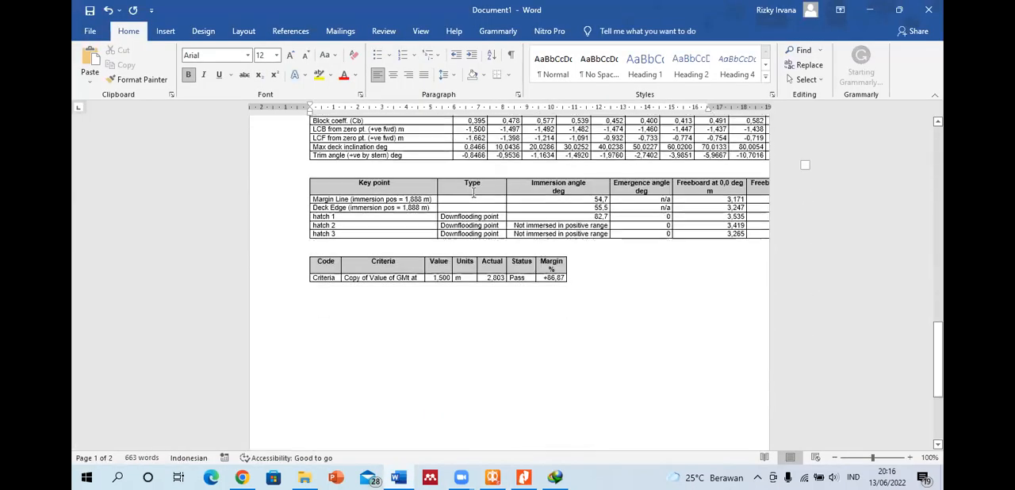
left_click_drag(528, 277, 327, 277)
right_click(524, 299)
left_click(524, 294)
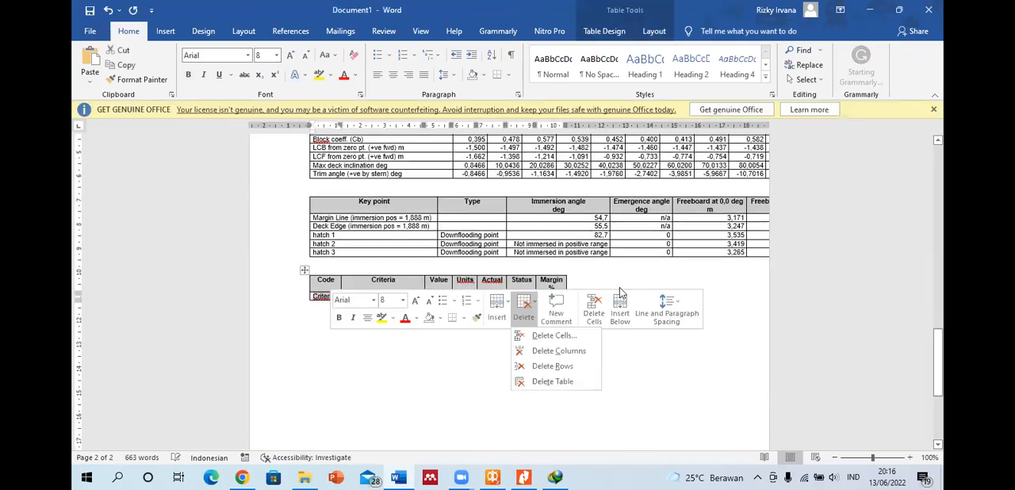
left_click(625, 275)
scroll(608, 288, "up", 3)
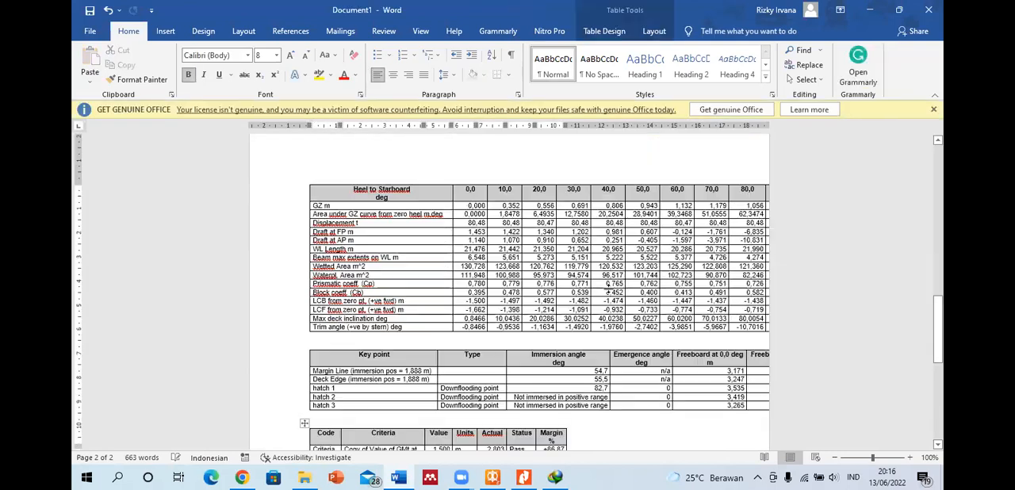
Step: AutoFit the whole Heel to Starboard results table to the page width
left_click(402, 192)
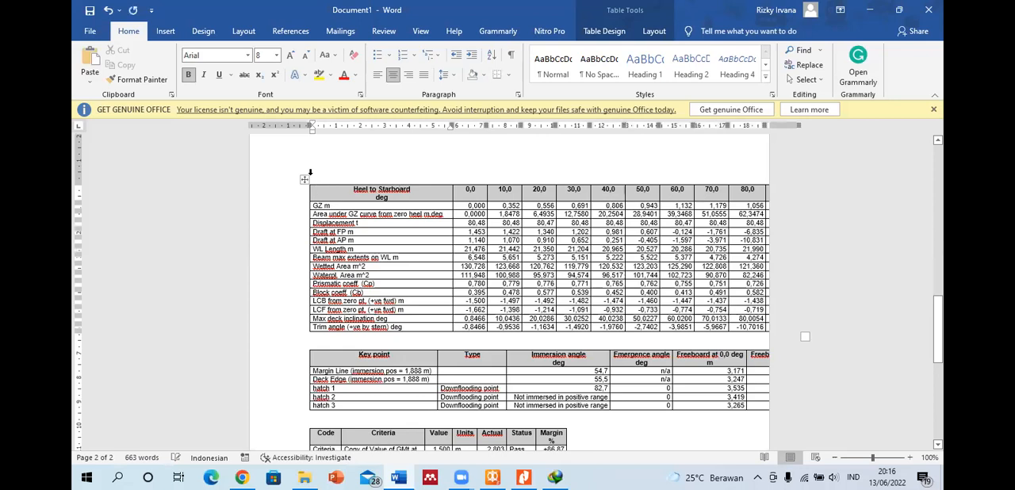
left_click(304, 181)
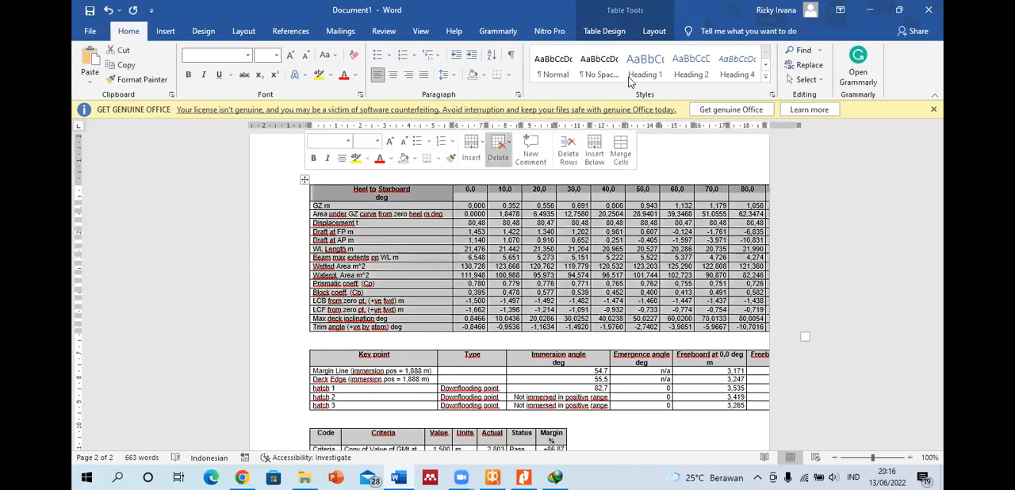
left_click(654, 31)
left_click(477, 82)
left_click(474, 95)
left_click(471, 82)
left_click(467, 109)
left_click(471, 84)
left_click(473, 114)
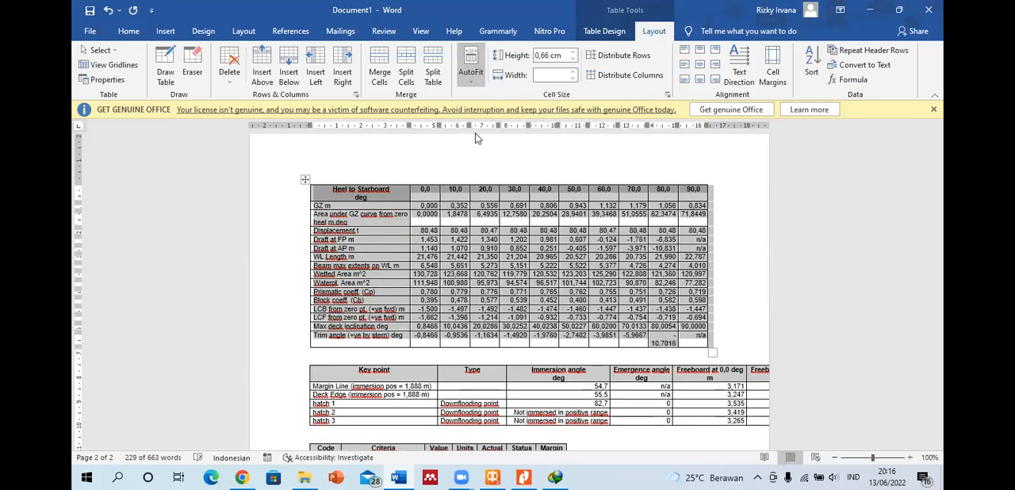
Step: Examine the key point table and the GMt criterion's required value, actual value and status in the intact report
left_click(475, 153)
scroll(481, 219, "down", 3)
scroll(486, 210, "down", 1)
scroll(486, 210, "up", 1)
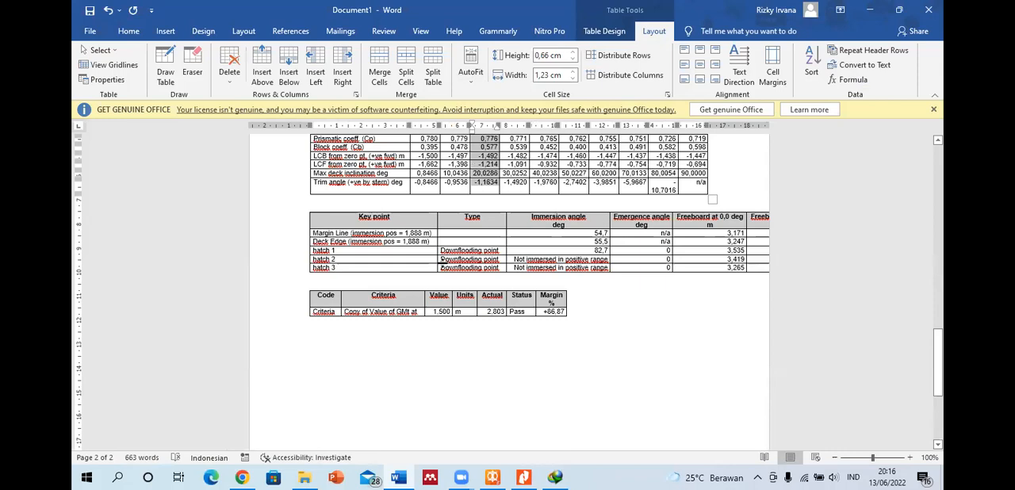
scroll(436, 264, "up", 10)
scroll(436, 265, "down", 5)
scroll(475, 245, "up", 4)
scroll(496, 248, "down", 10)
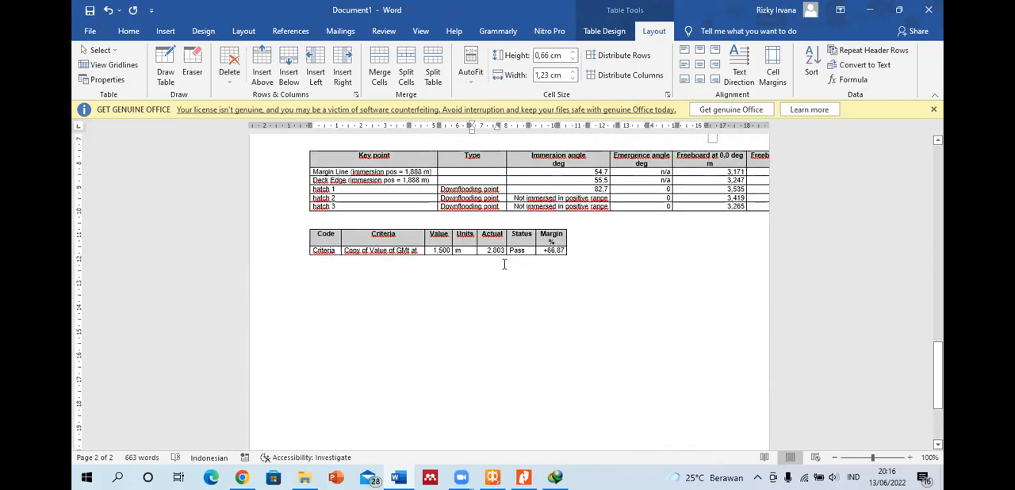
scroll(500, 261, "up", 1)
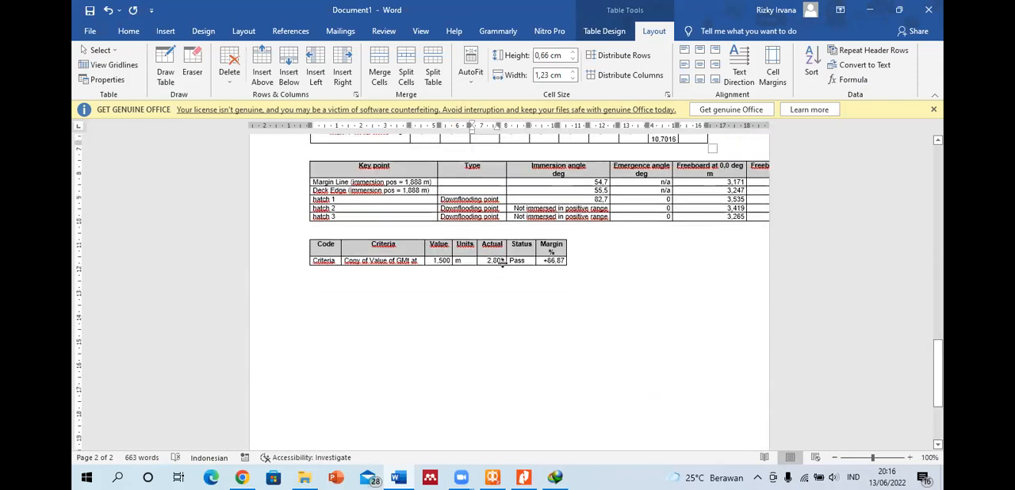
left_click(487, 262)
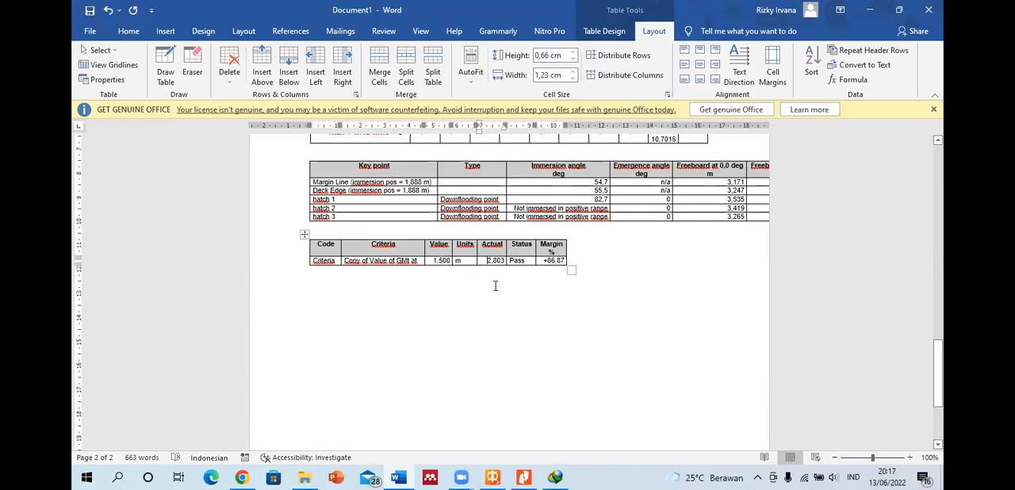
Step: Switch to MAXSURF Stability, set the damage case to SB Aft and run the Large Angle Stability analysis for Departure
left_click(493, 478)
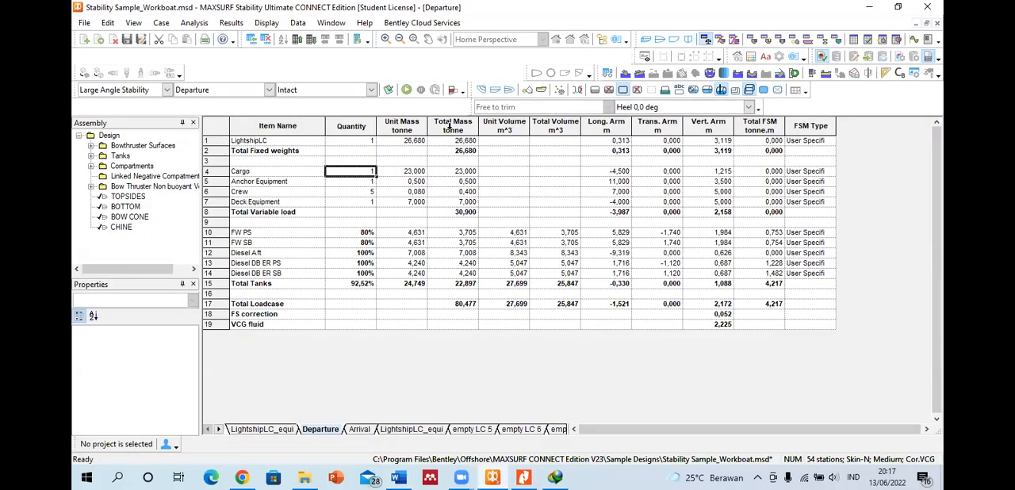
left_click(371, 90)
left_click(322, 115)
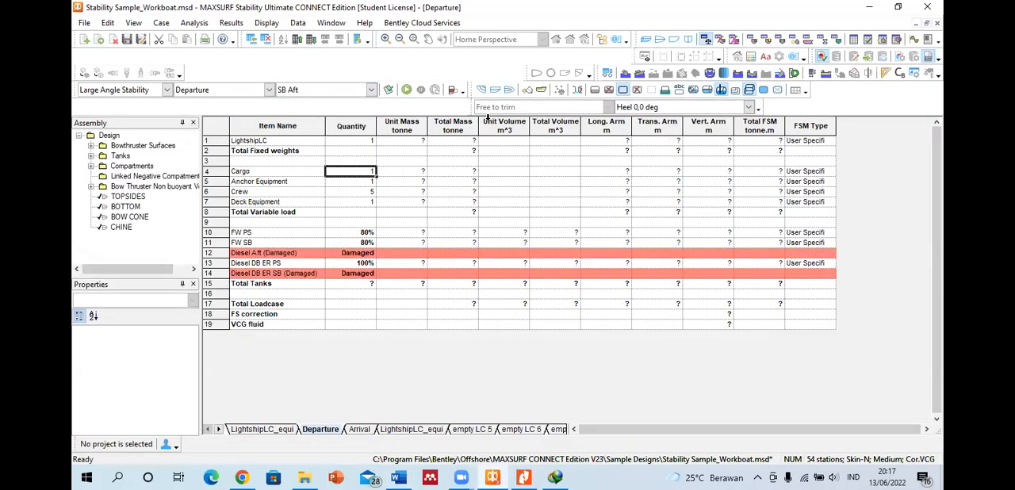
left_click(405, 89)
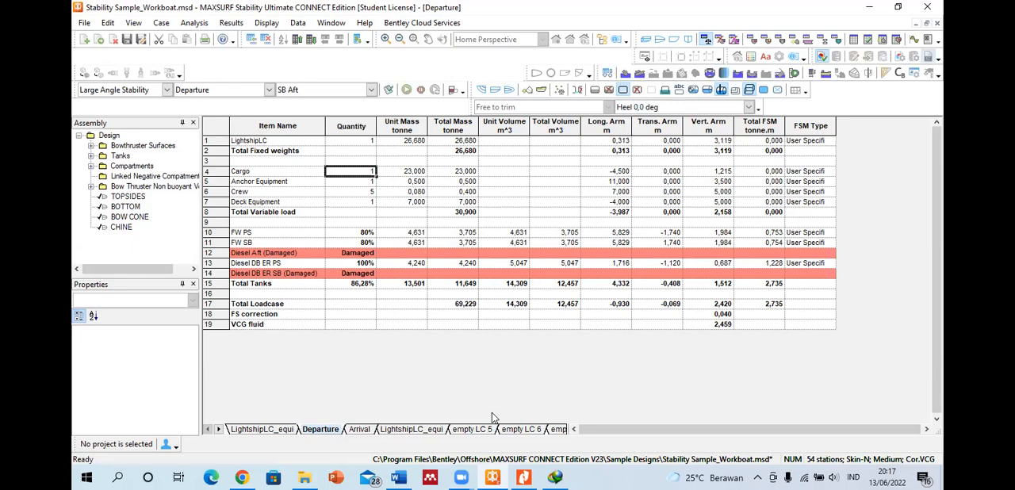
Step: Switch to the Word report and check the model title, loadcase and damage case in the first calculation's heading
left_click(397, 476)
scroll(458, 236, "up", 10)
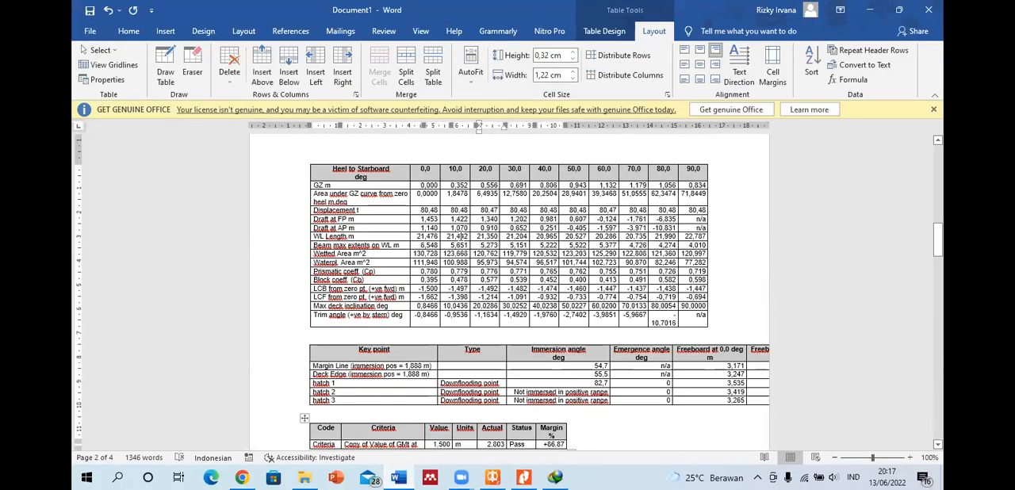
left_click_drag(934, 176, 938, 141)
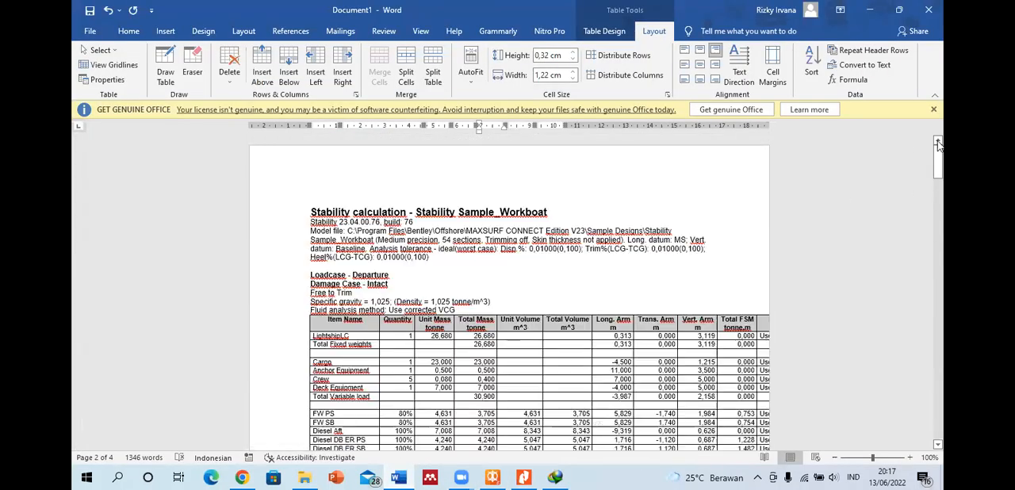
left_click_drag(446, 207, 547, 212)
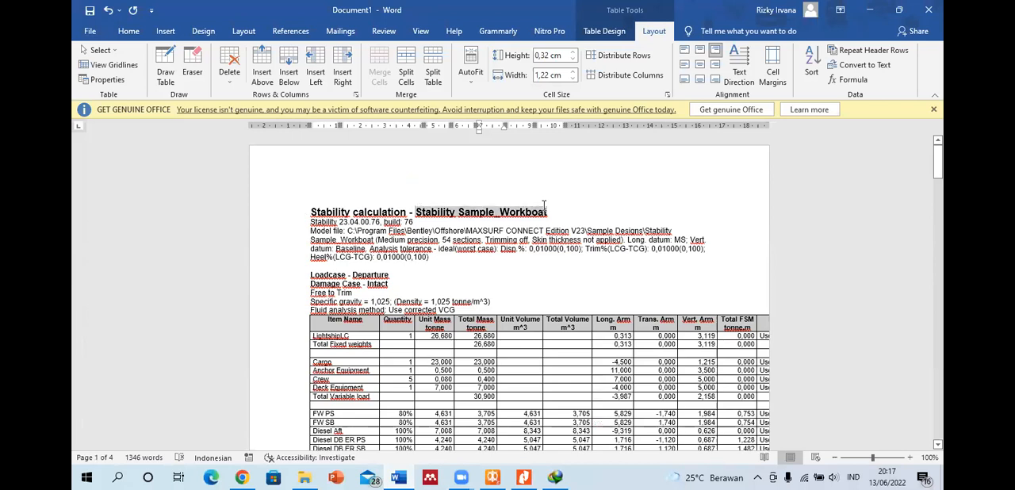
left_click(391, 274)
left_click_drag(392, 275, 352, 274)
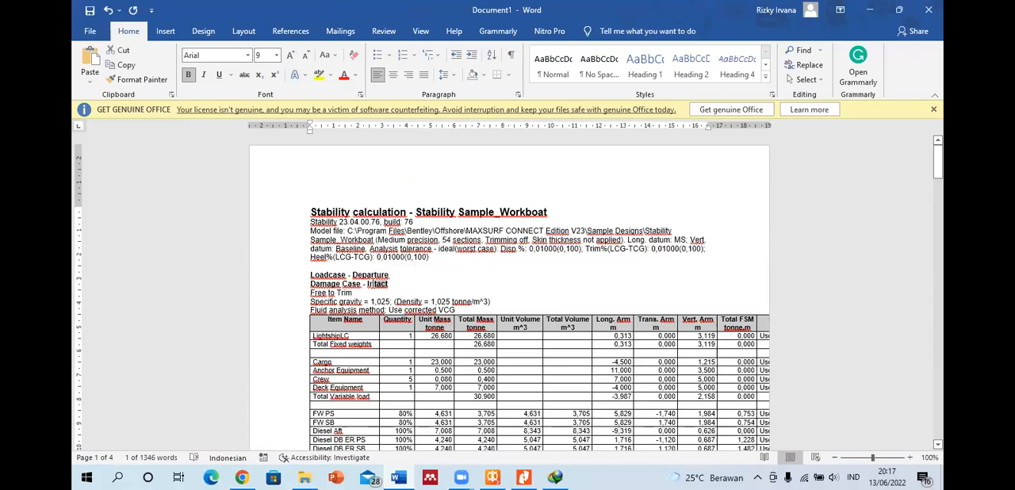
Step: Review the SB Aft calculation's GZ curve and its heading with the list of damaged compartments
scroll(369, 283, "down", 20)
scroll(373, 284, "down", 10)
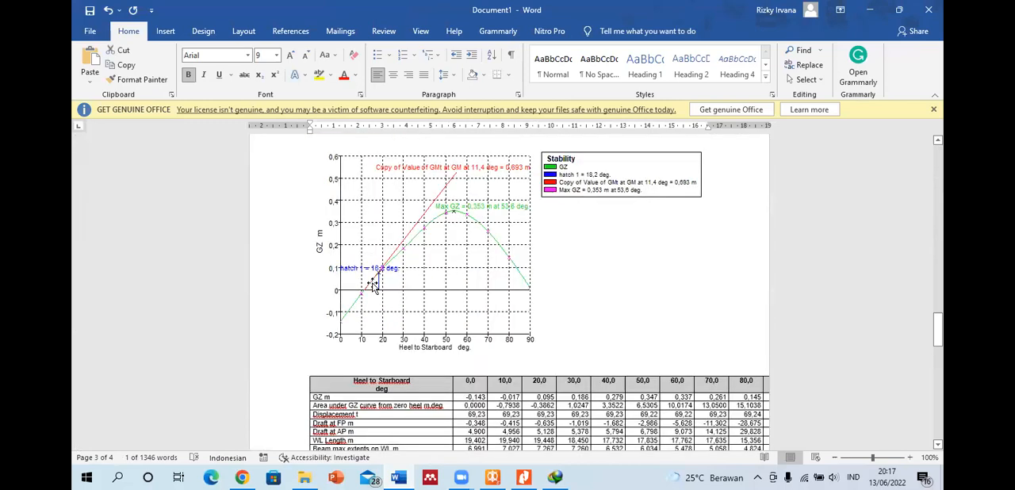
left_click(440, 214)
scroll(426, 232, "up", 10)
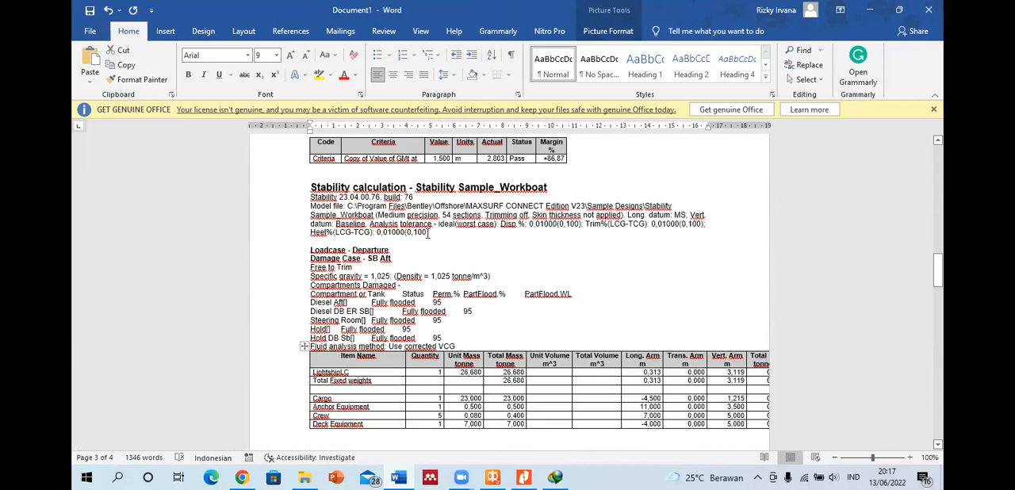
left_click_drag(391, 259, 367, 258)
left_click(432, 264)
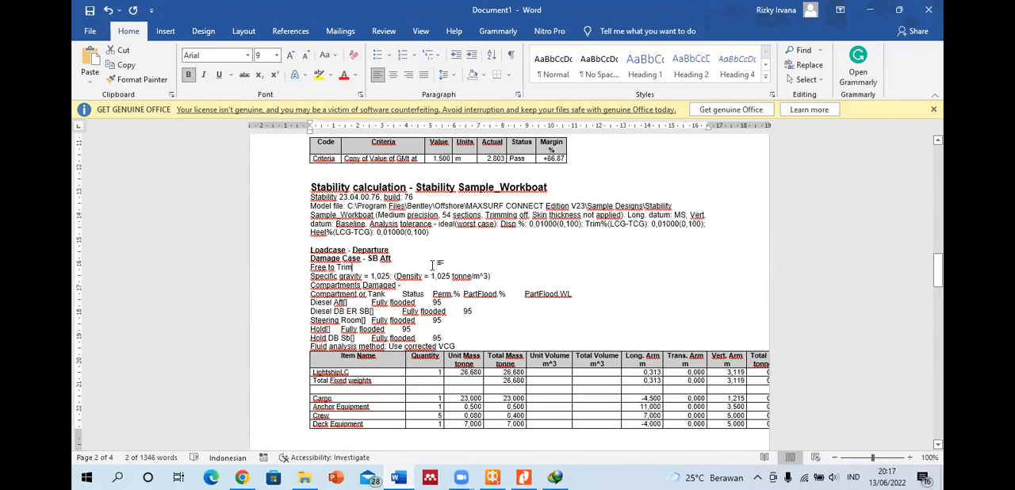
Step: Compare the SB Aft loadcase results with the intact report's tables and GZ curve
scroll(432, 264, "down", 10)
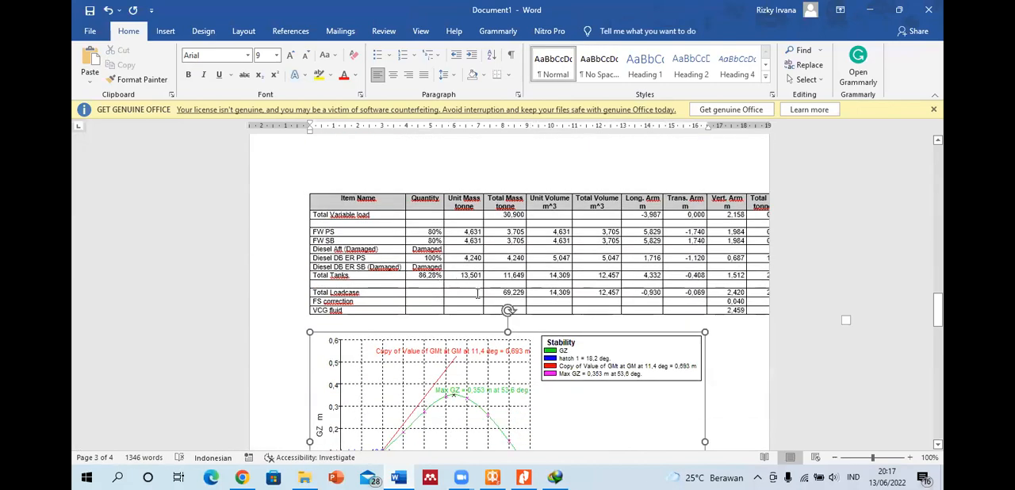
scroll(501, 293, "up", 15)
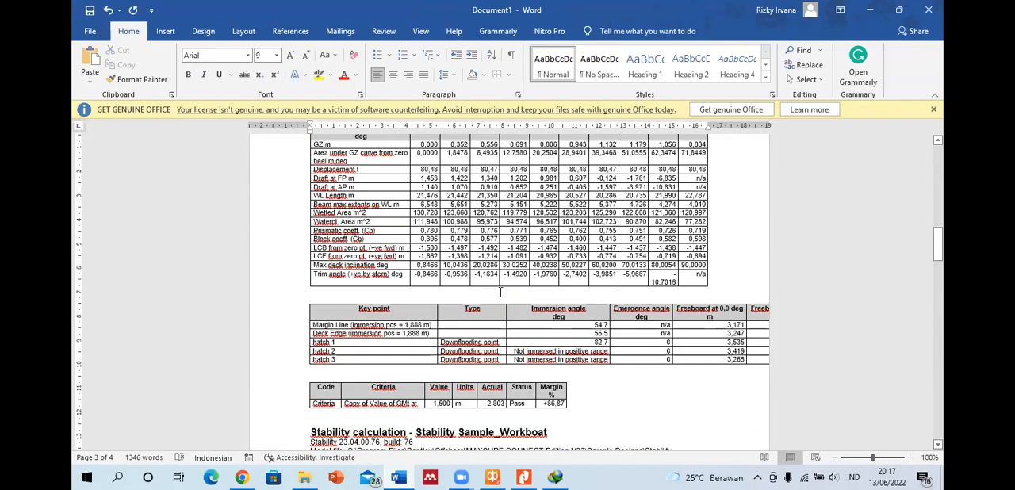
scroll(500, 292, "up", 5)
scroll(503, 290, "down", 3)
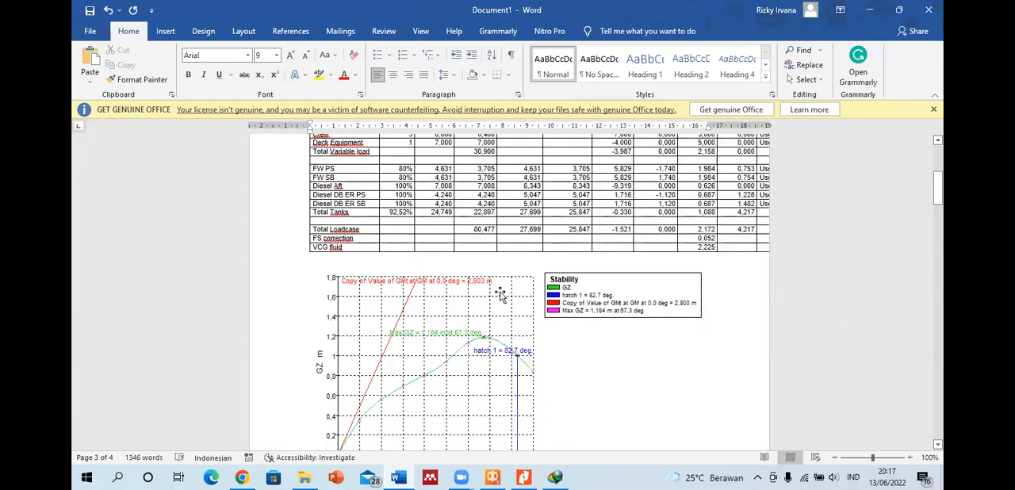
scroll(473, 249, "down", 3)
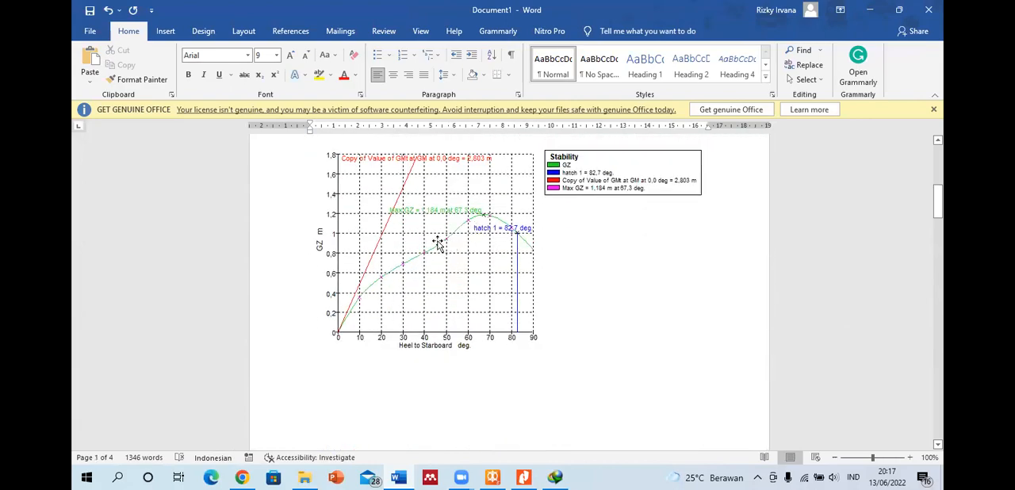
Step: Check the immersion angles and the GMt criterion's required value and status for the SB Aft calculation in the report
scroll(486, 241, "down", 8)
scroll(492, 244, "down", 20)
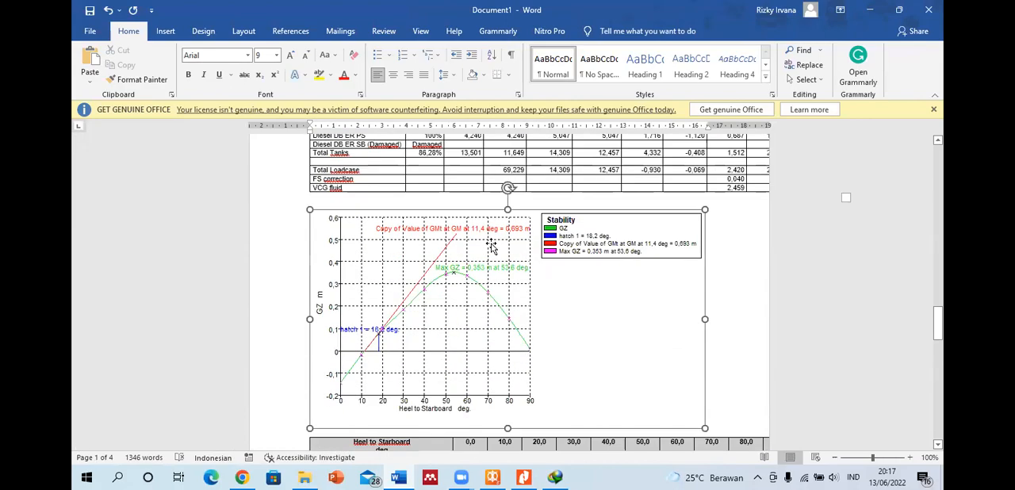
scroll(455, 213, "down", 10)
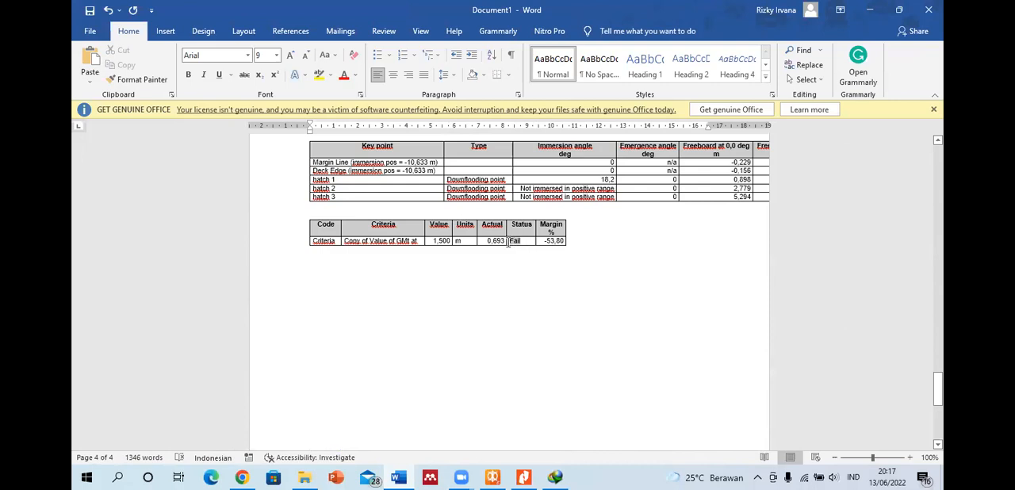
double_click(512, 240)
double_click(441, 240)
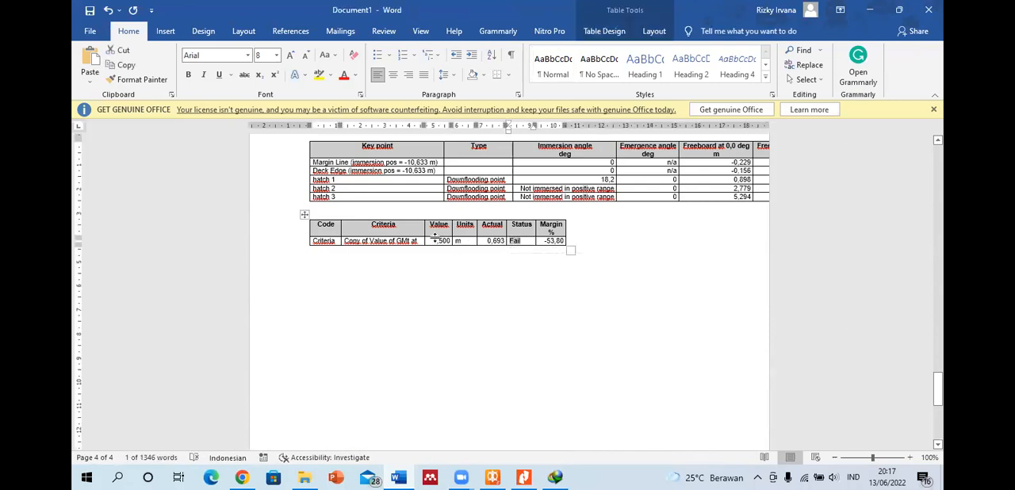
Step: Switch to MAXSURF Stability, check the damaged Diesel Aft tank in the Departure loadcase and display the Damage Cases table
left_click(493, 476)
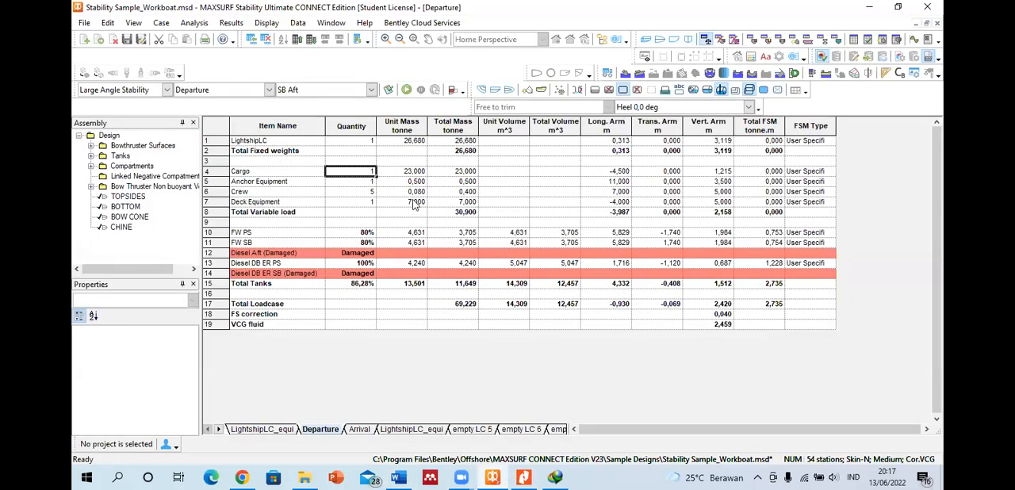
left_click(316, 255)
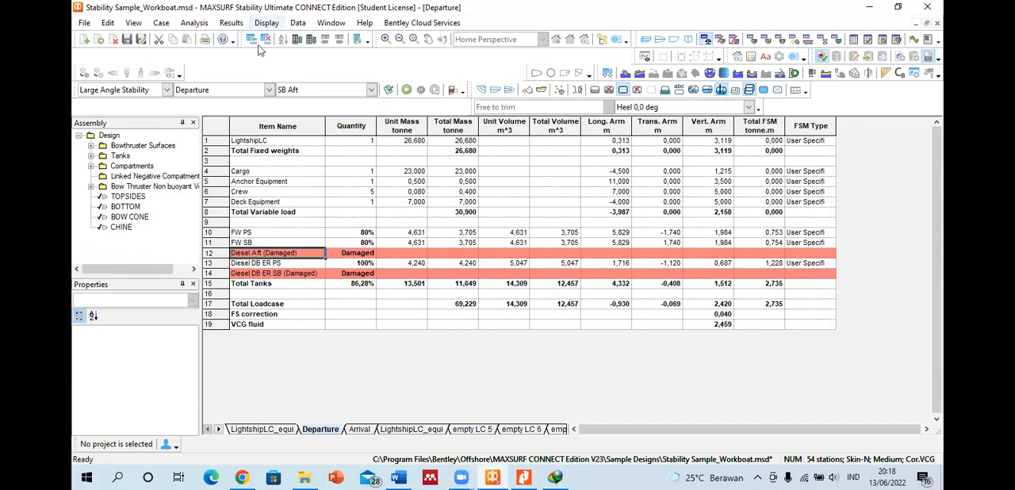
left_click(733, 42)
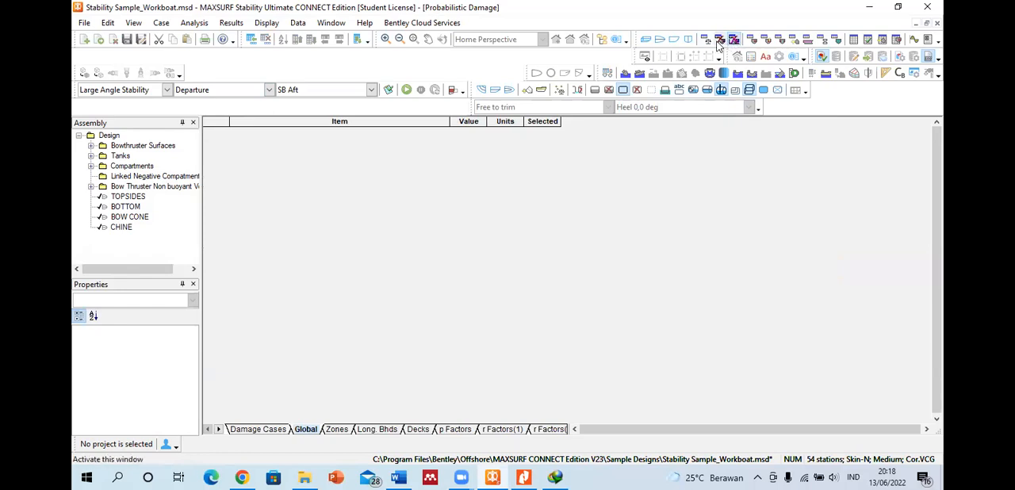
left_click(718, 40)
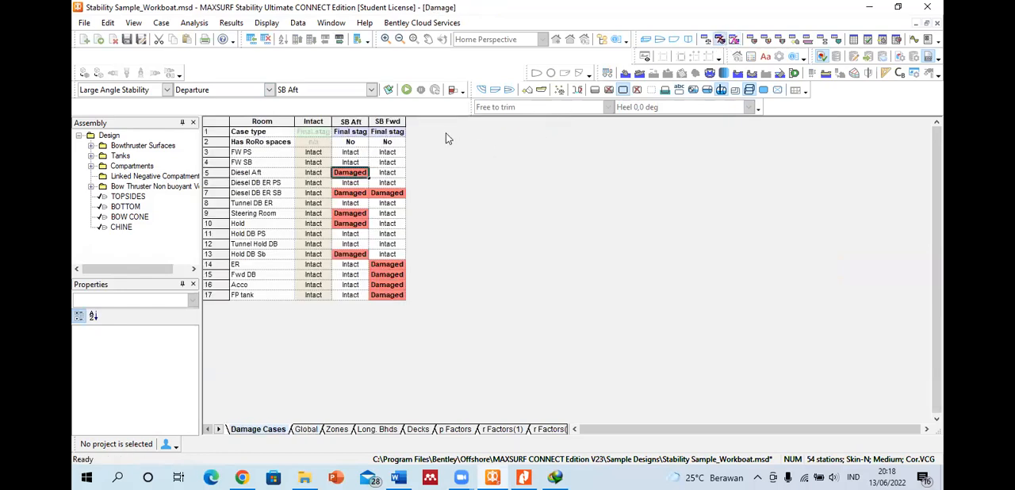
Step: Add a damage case named Total Damage after SB Aft and widen its column to fit the name
left_click(250, 39)
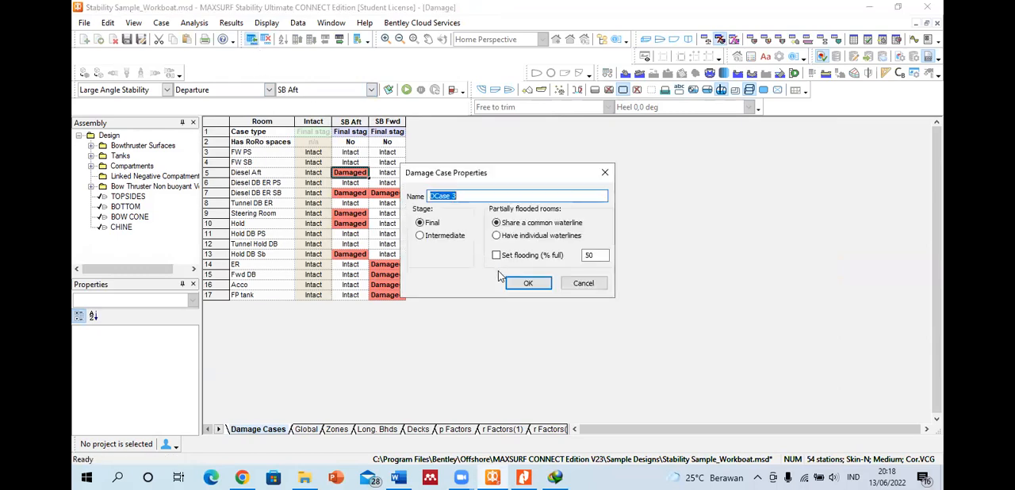
type("Total Damage")
key("Return")
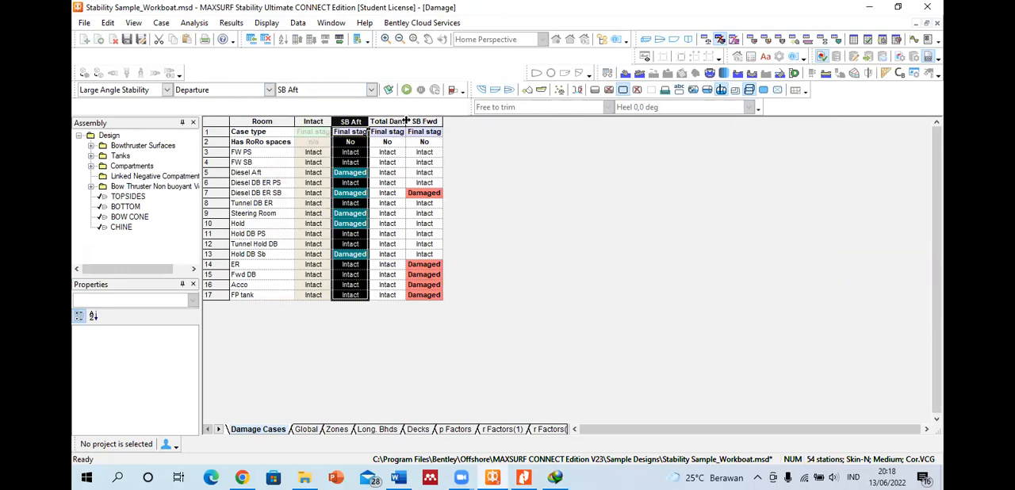
left_click_drag(406, 120, 420, 120)
left_click(403, 152)
key("Up")
left_click(161, 23)
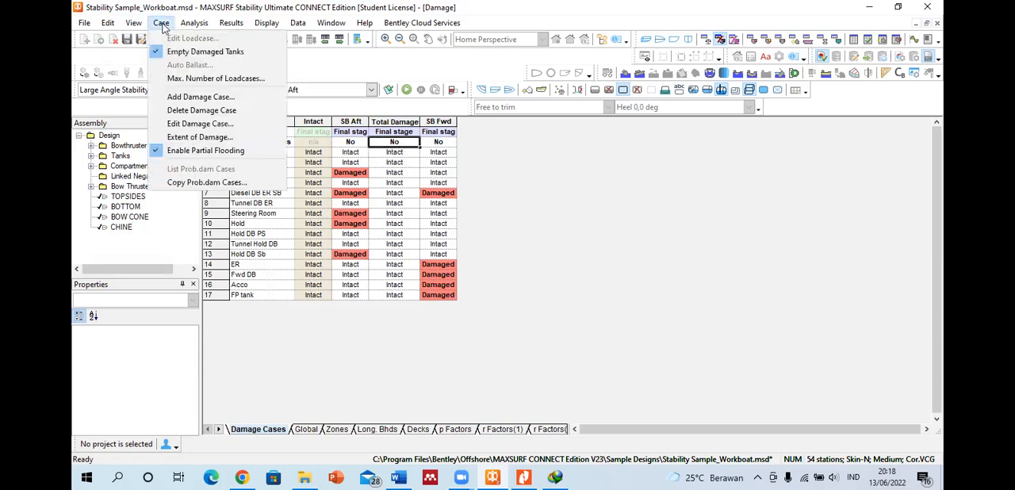
left_click(200, 137)
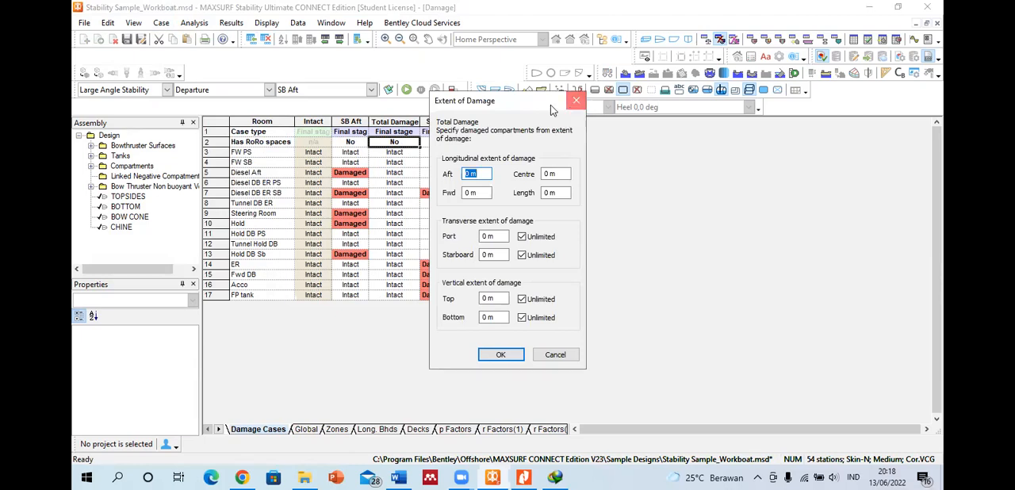
left_click(575, 100)
left_click(161, 23)
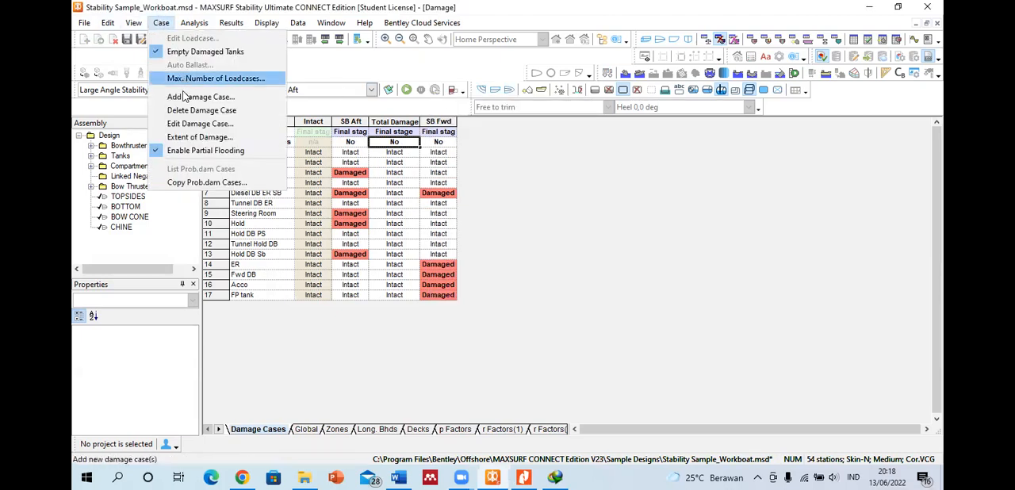
left_click(392, 173)
left_click(402, 123)
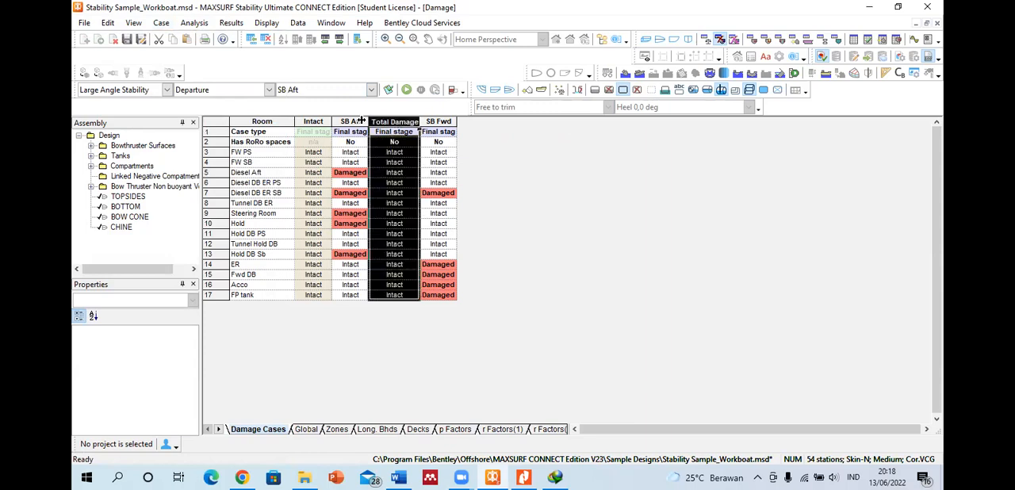
left_click(394, 161)
left_click(405, 142)
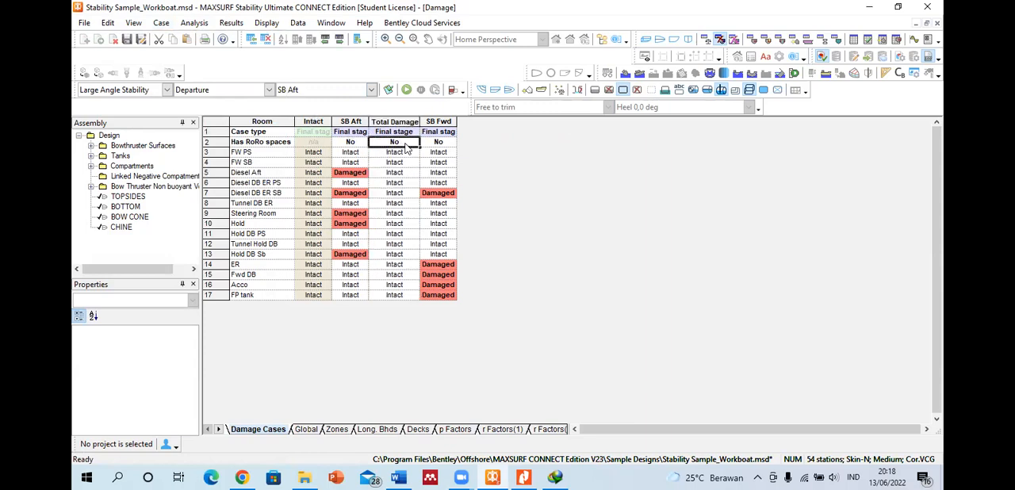
left_click(411, 133)
left_click(397, 183)
left_click(402, 173)
left_click(396, 153)
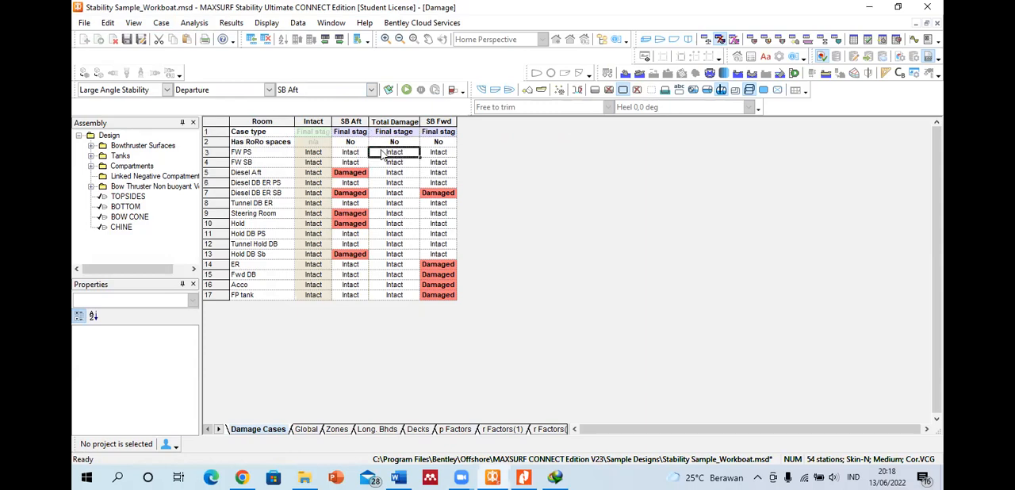
Step: Disable partial flooding and mark the Total Damage case as having RoRo spaces
left_click(163, 24)
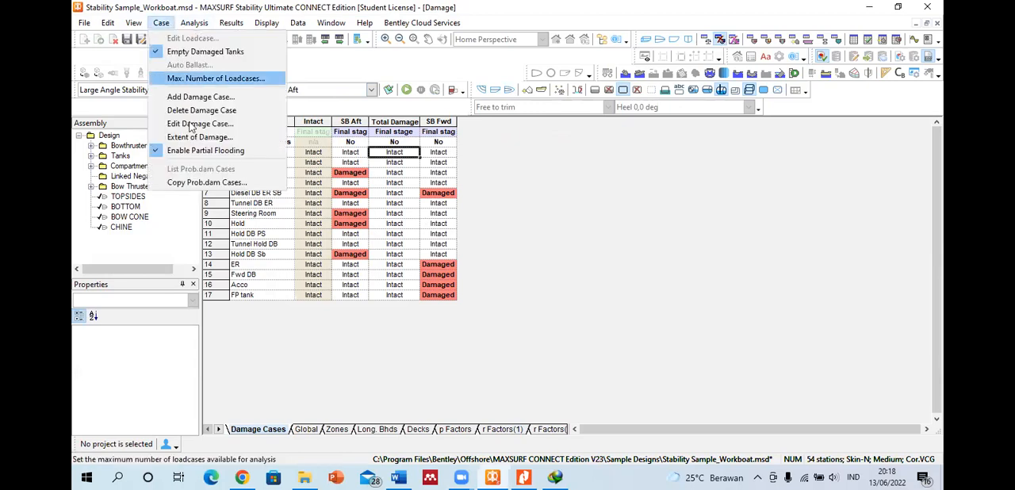
left_click(192, 151)
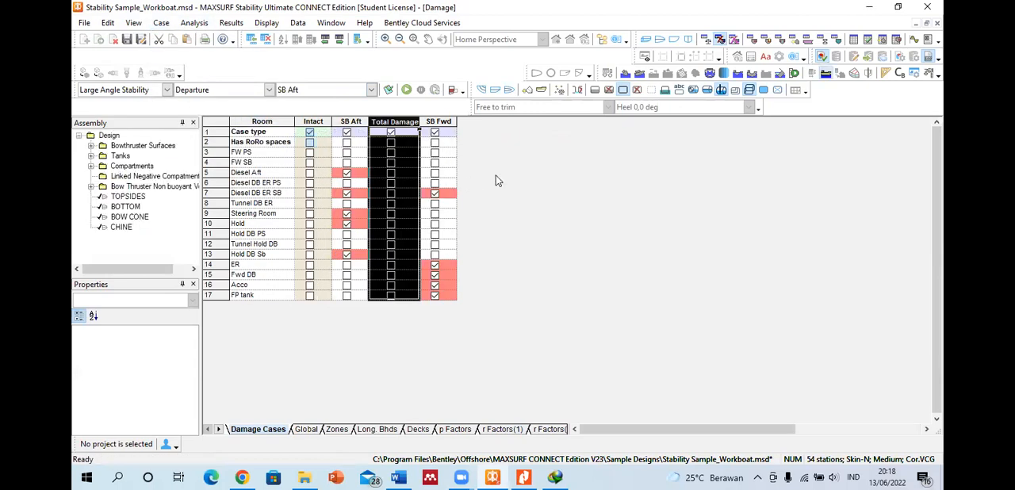
left_click(395, 143)
left_click(396, 133)
left_click(390, 145)
left_click(388, 123)
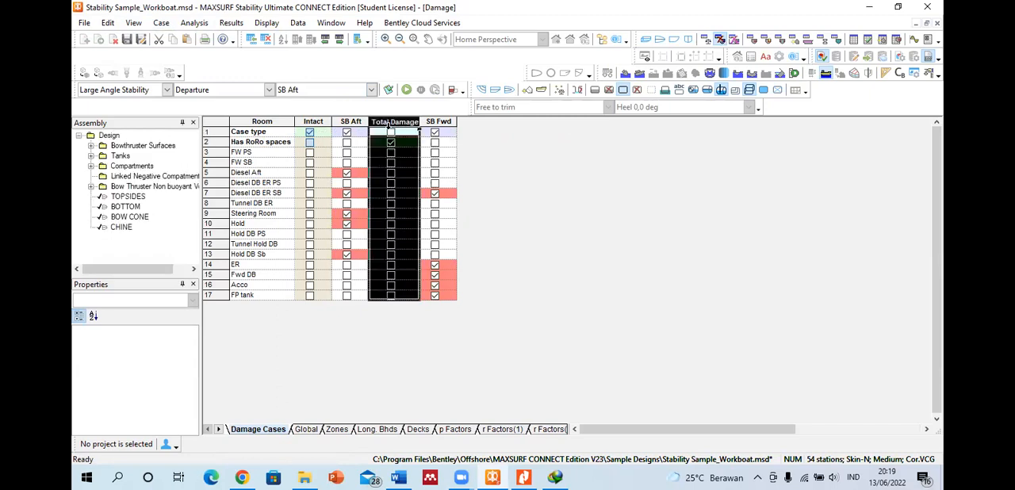
left_click(390, 135)
Step: Mark every room from FW PS down to FP tank as damaged in the Total Damage case
left_click(390, 152)
left_click(391, 162)
left_click(390, 172)
left_click(391, 183)
left_click(390, 193)
left_click(390, 204)
left_click(390, 214)
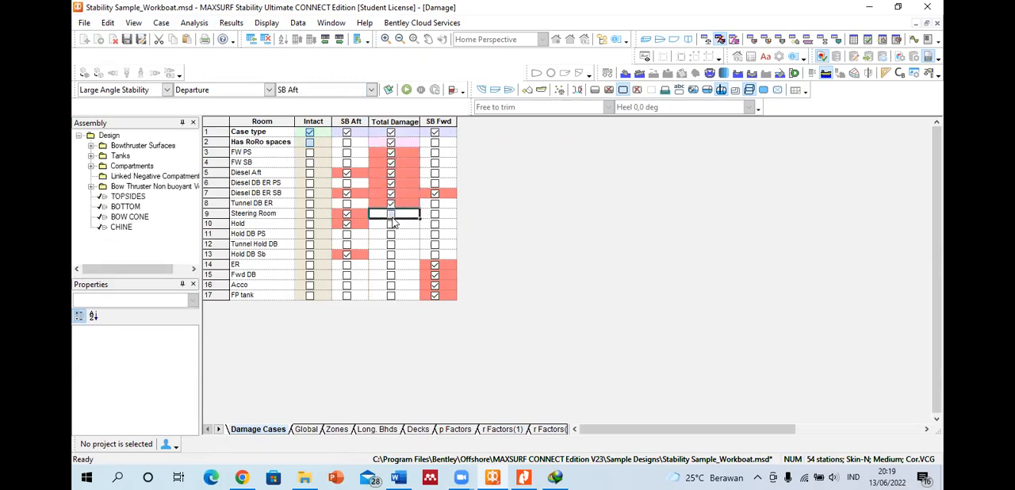
left_click(391, 225)
left_click(391, 235)
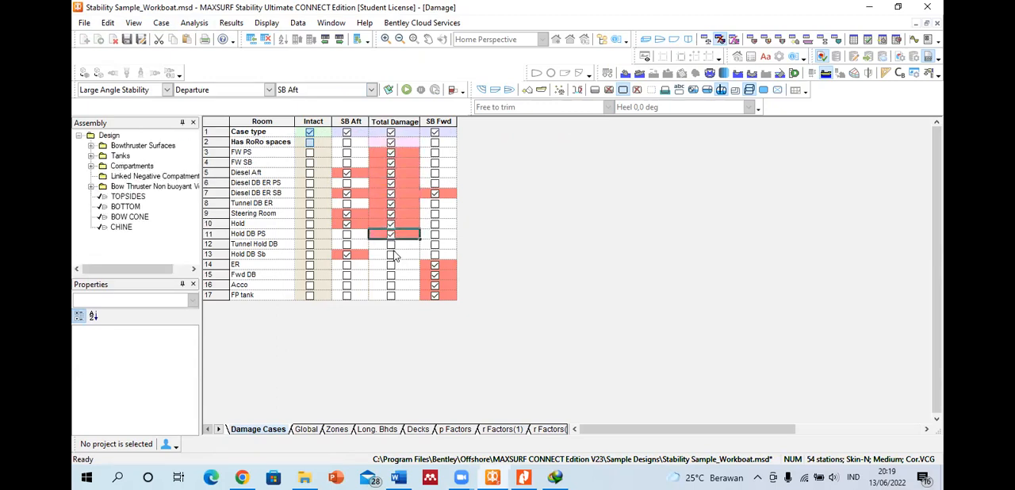
left_click(391, 244)
left_click(390, 254)
left_click(391, 264)
left_click(391, 275)
left_click(391, 285)
left_click(391, 296)
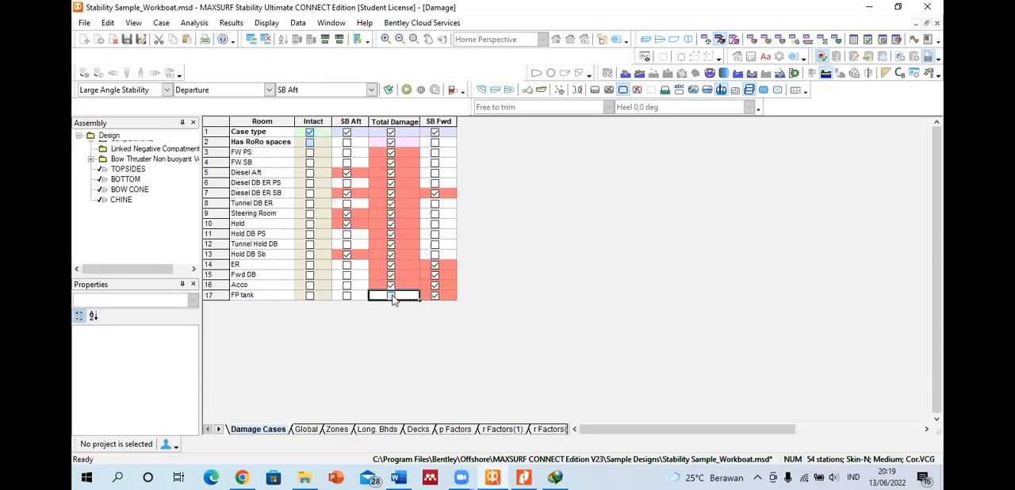
Step: Re-enable partial flooding and try to change the RoRo spaces setting of the Total Damage case
left_click(156, 24)
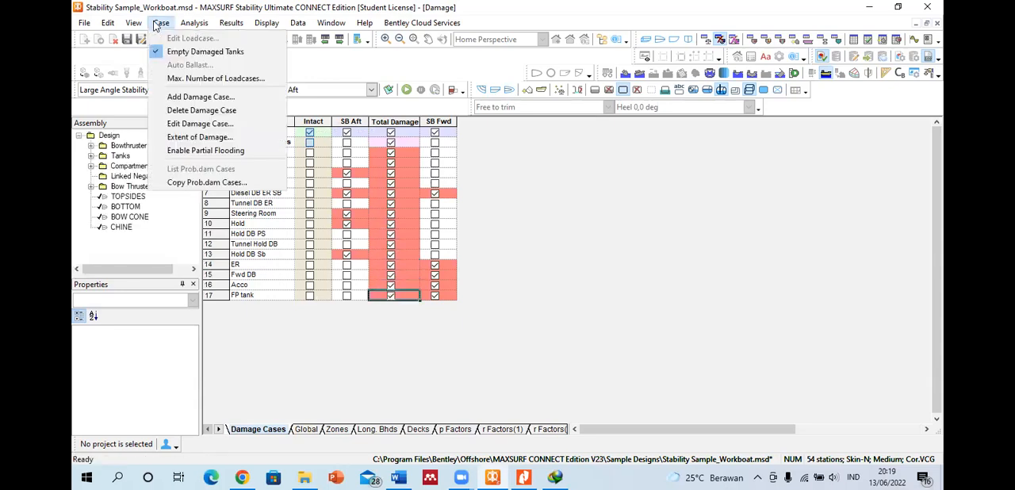
left_click(205, 151)
left_click(396, 161)
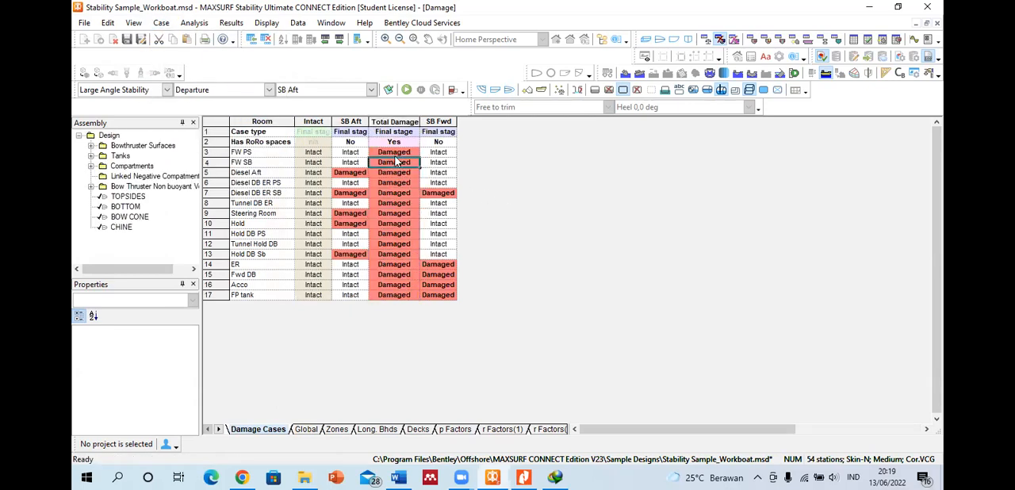
left_click(403, 144)
left_click(402, 143)
left_click(351, 141)
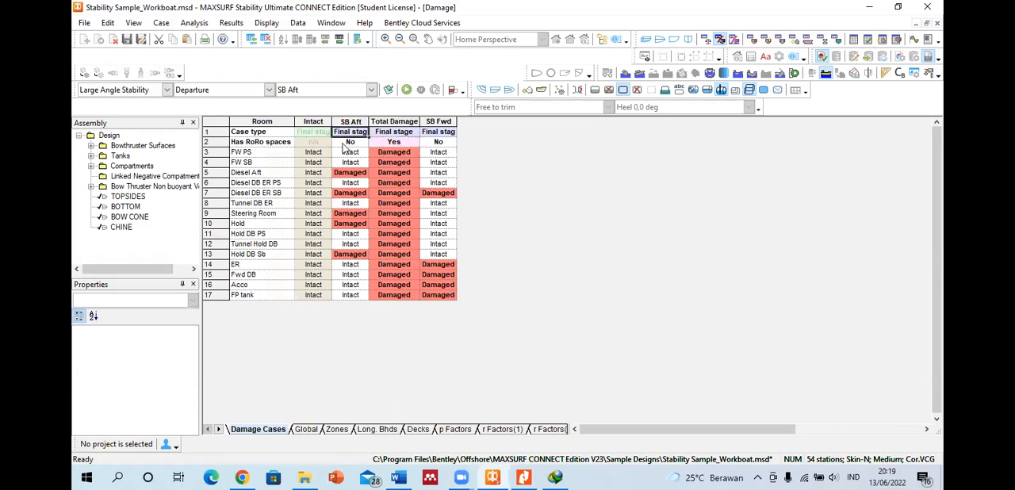
left_click(160, 24)
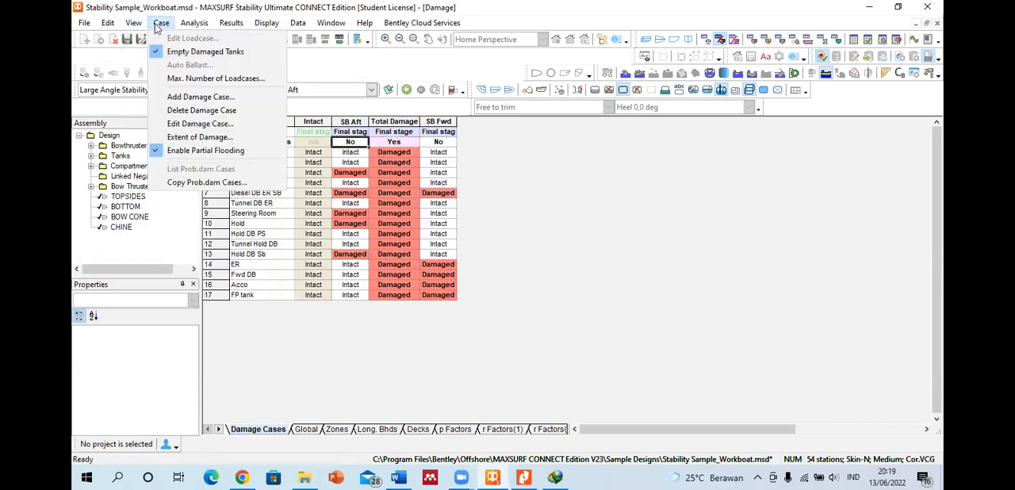
left_click(198, 124)
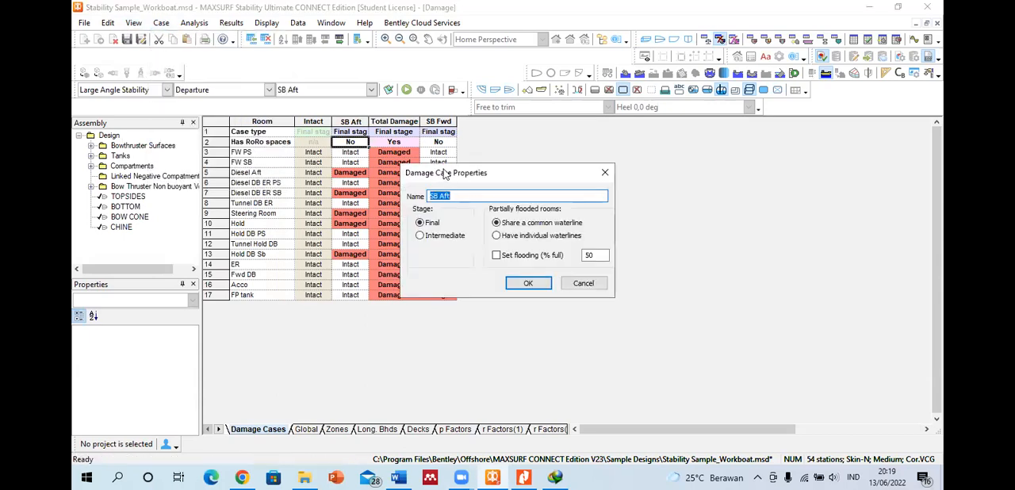
left_click(605, 172)
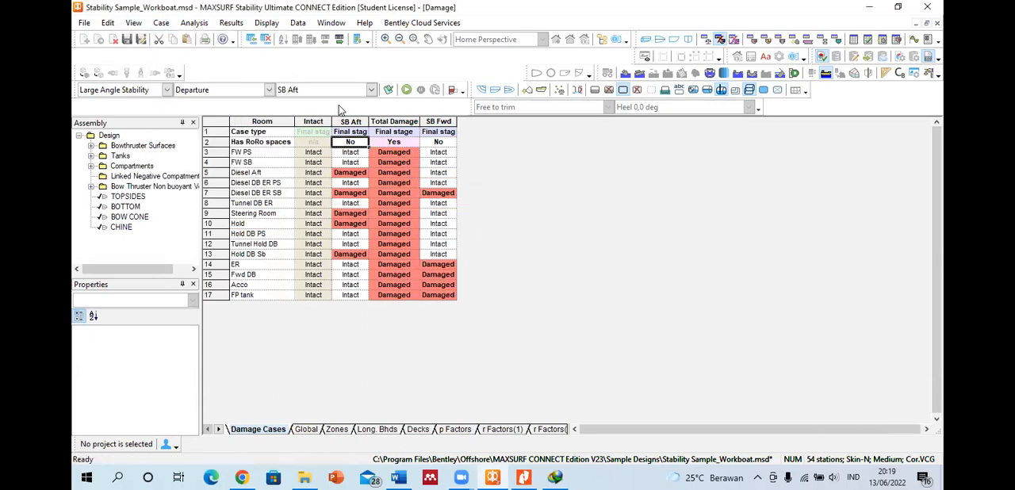
left_click(163, 23)
left_click(392, 162)
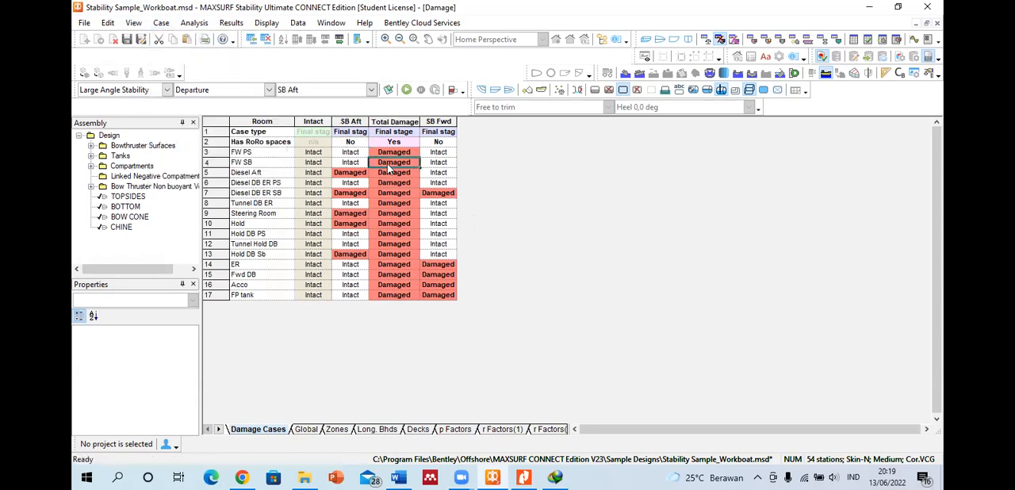
Step: Check the Total Damage case's properties and accept them with the stage set to Final
left_click(389, 120)
left_click(161, 23)
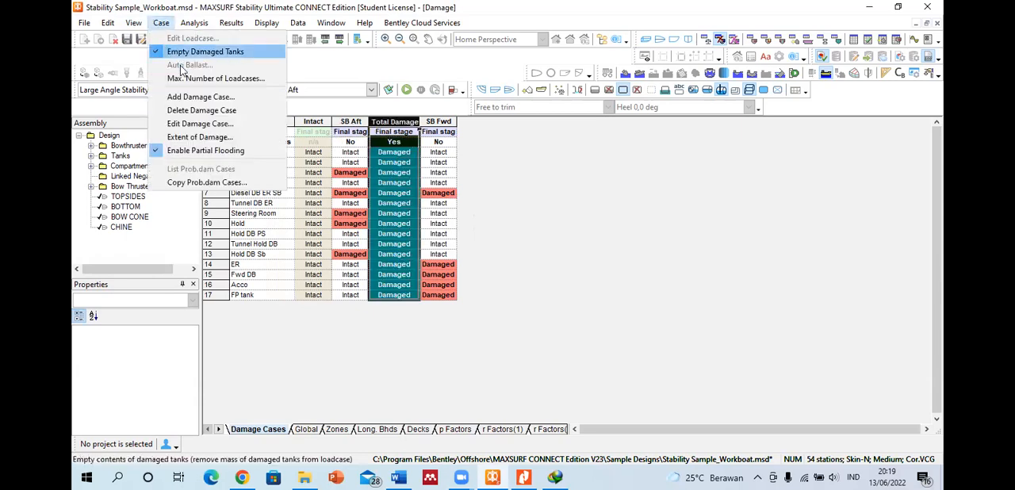
left_click(196, 123)
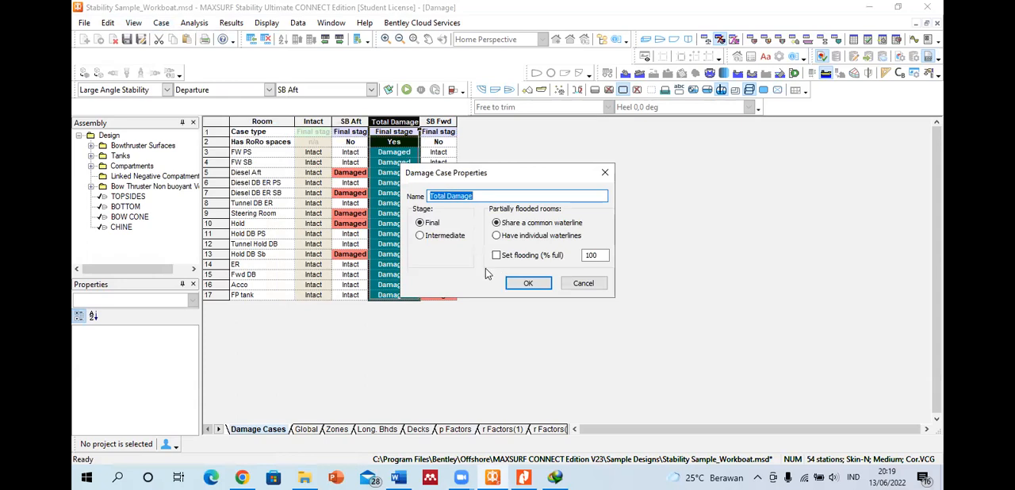
left_click(421, 237)
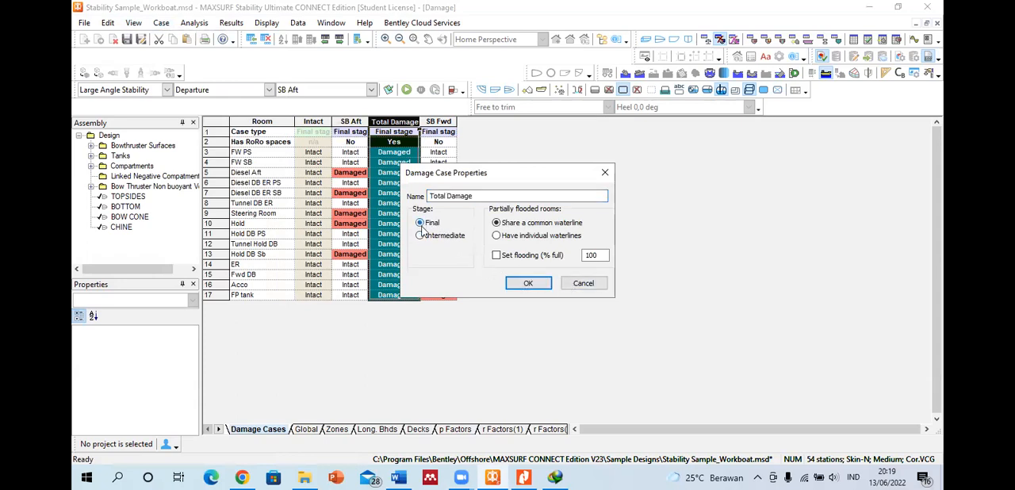
left_click(525, 284)
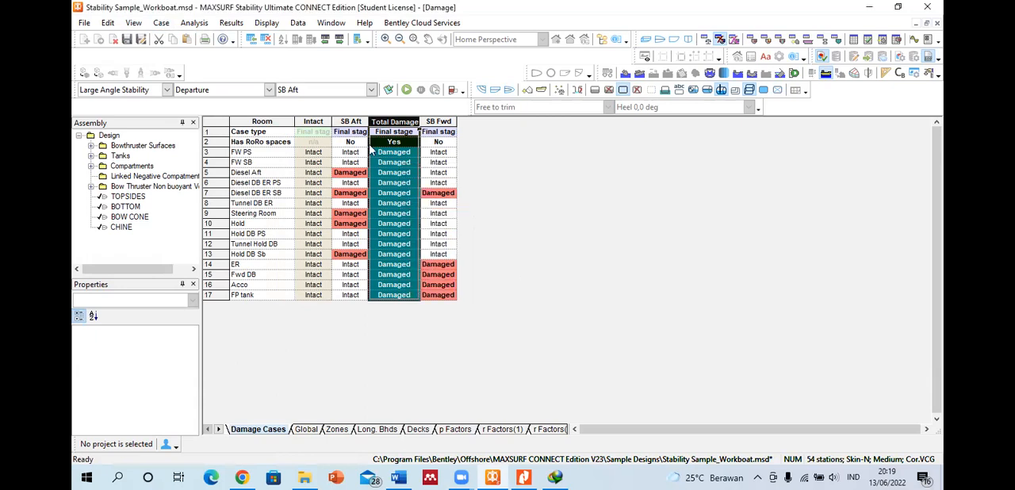
Step: Disable partial flooding again and clear the RoRo spaces option for the Total Damage case
left_click(163, 24)
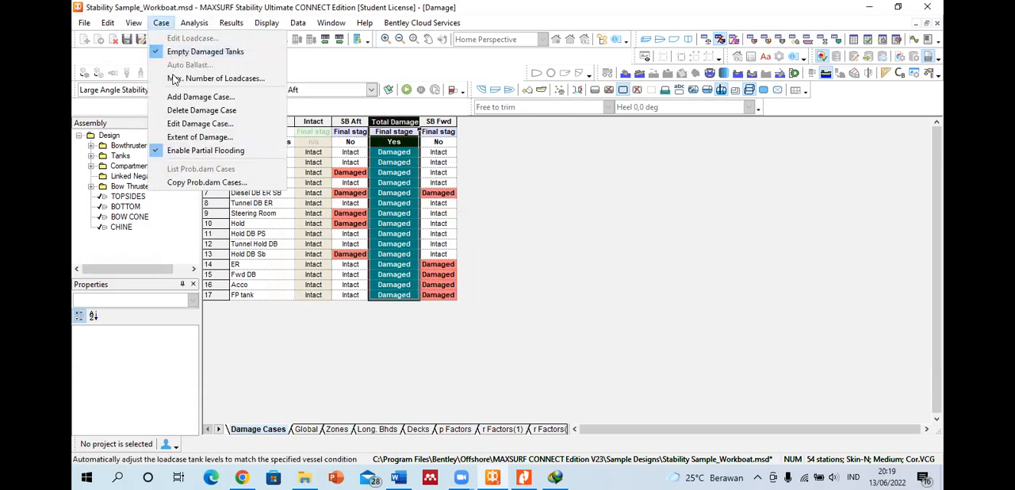
left_click(176, 151)
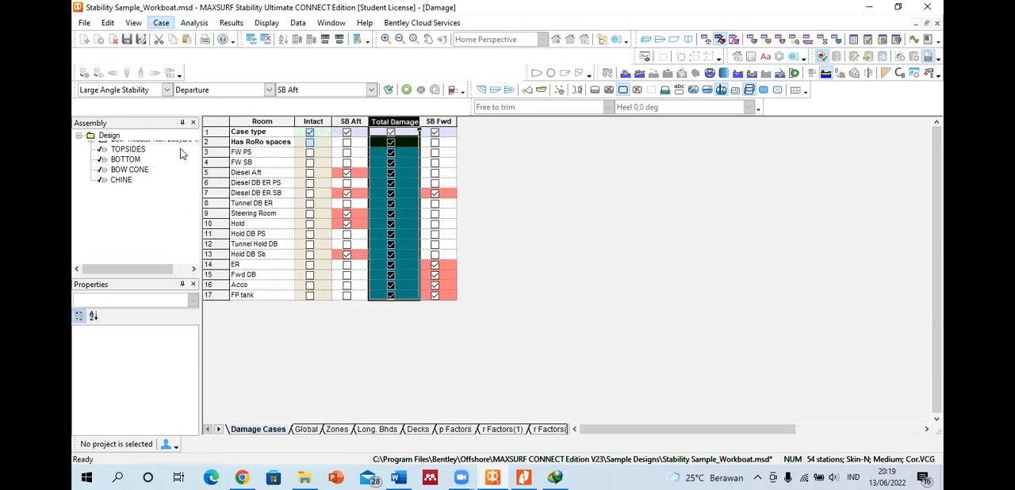
left_click(389, 144)
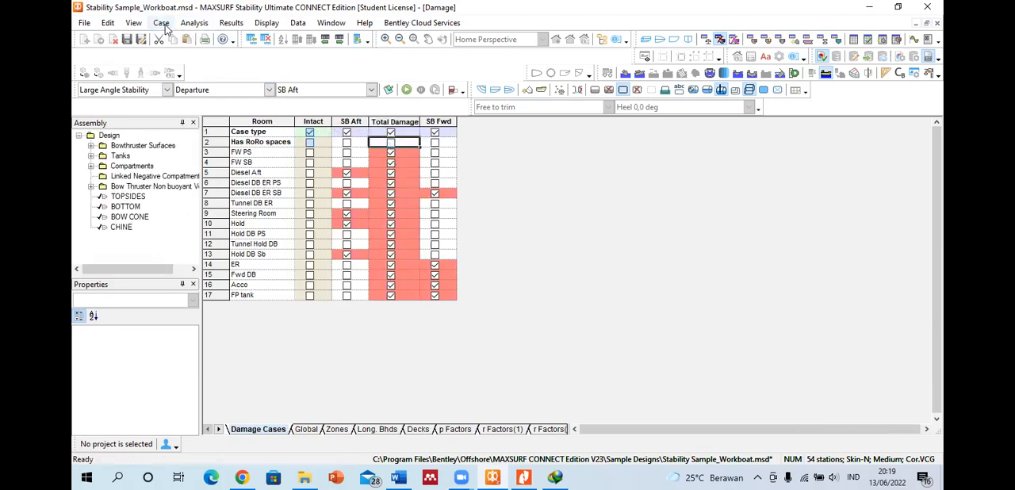
Step: Enable partial flooding again for the damage cases
left_click(248, 145)
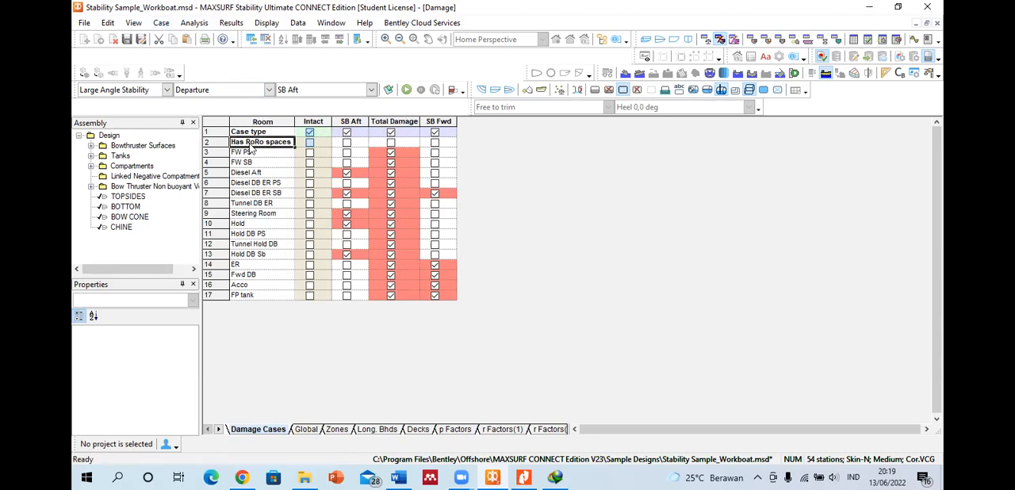
left_click(161, 22)
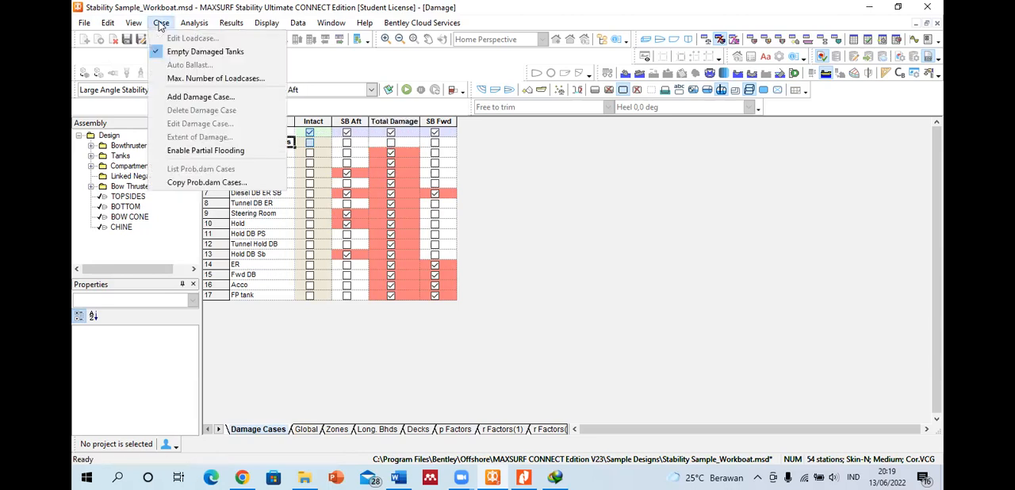
left_click(181, 150)
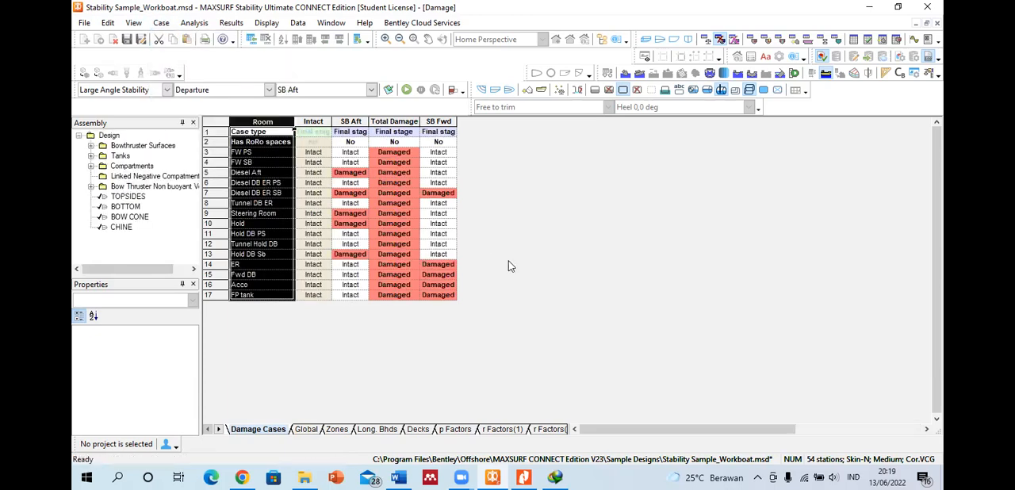
left_click(444, 152)
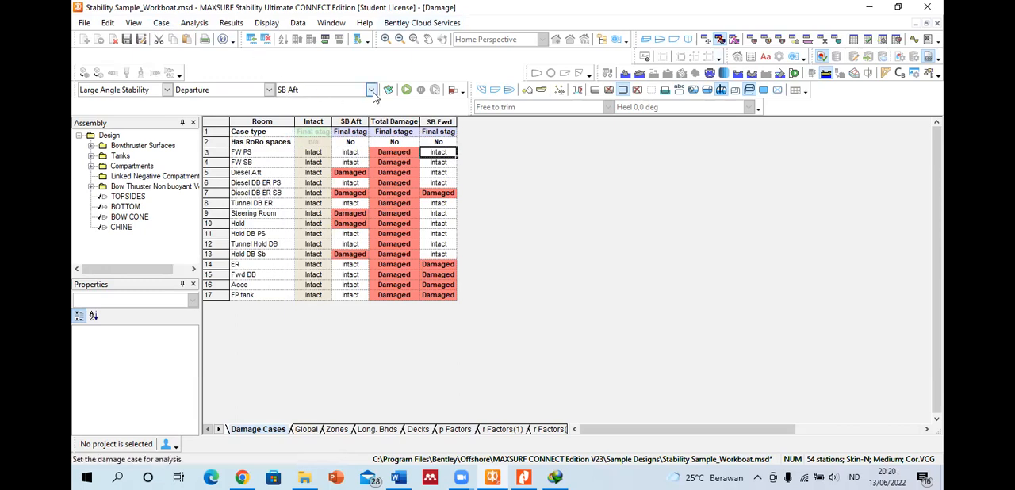
Step: Show the Departure loadcase table and set its analysis damage case to Total Damage
left_click(705, 40)
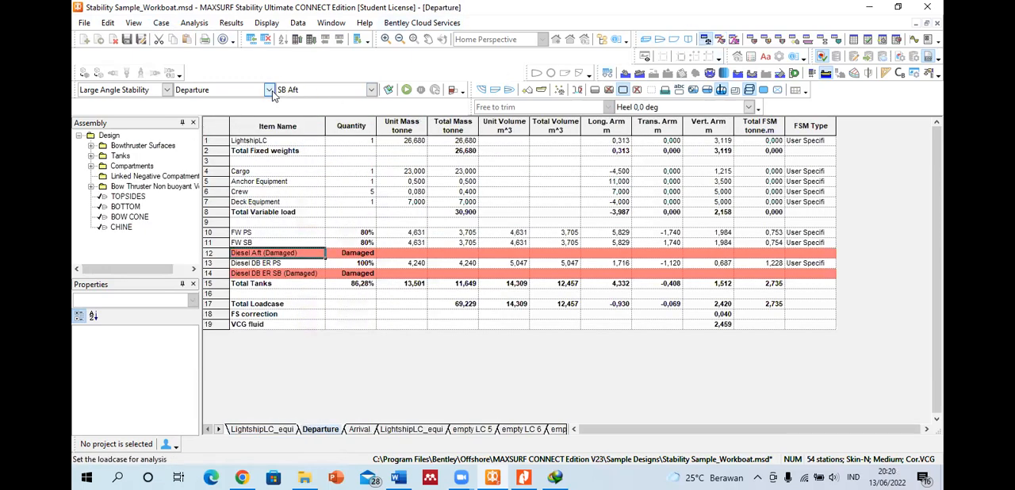
left_click(270, 90)
left_click(371, 90)
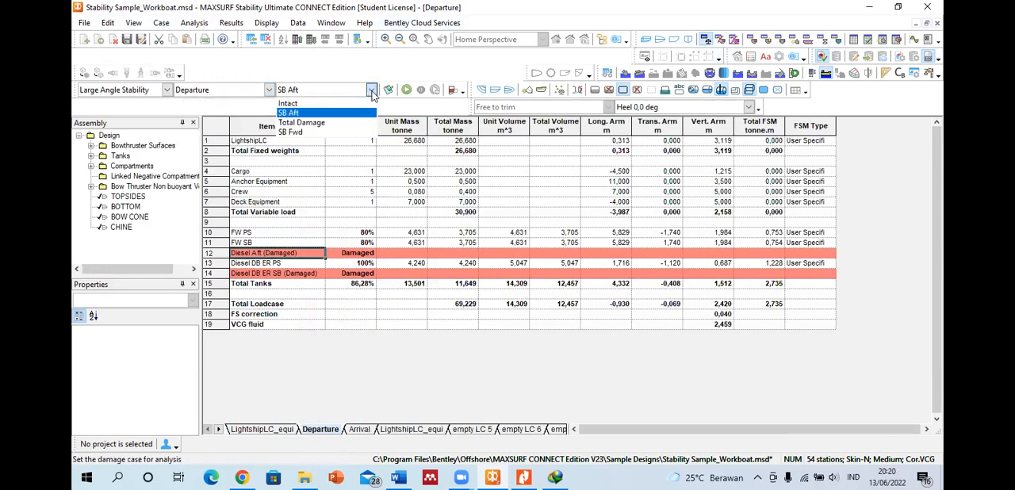
left_click(332, 125)
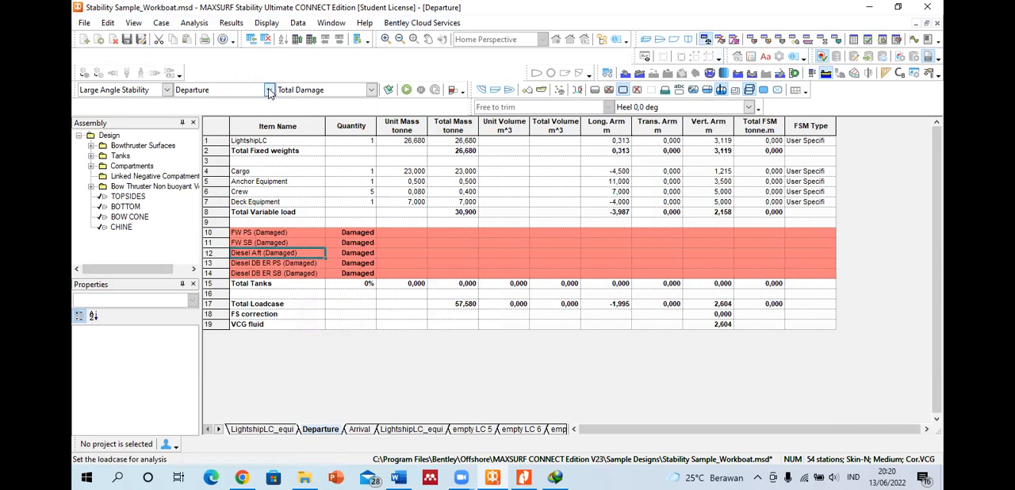
Step: Switch the analysis loadcase to Arrival while keeping the Total Damage case
left_click(270, 91)
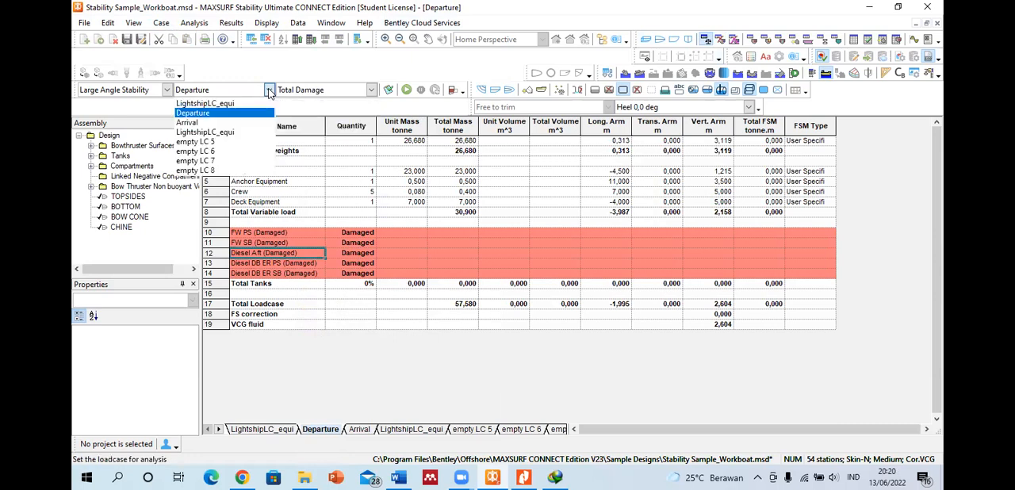
left_click(233, 123)
left_click(372, 89)
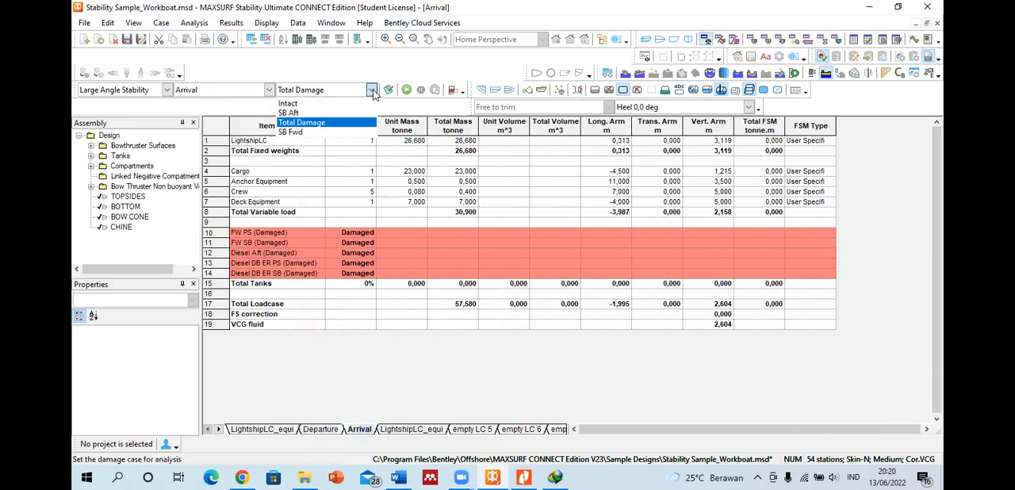
left_click(315, 119)
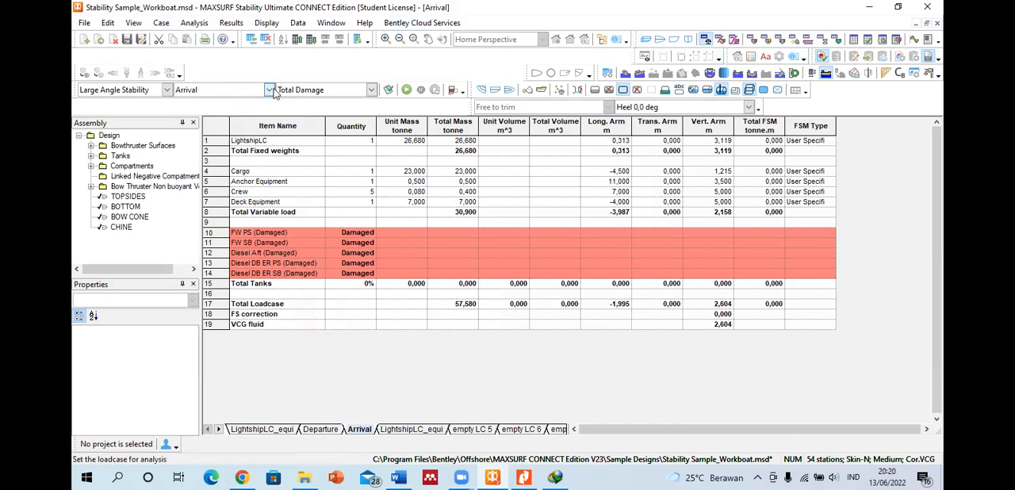
left_click(273, 91)
left_click(199, 123)
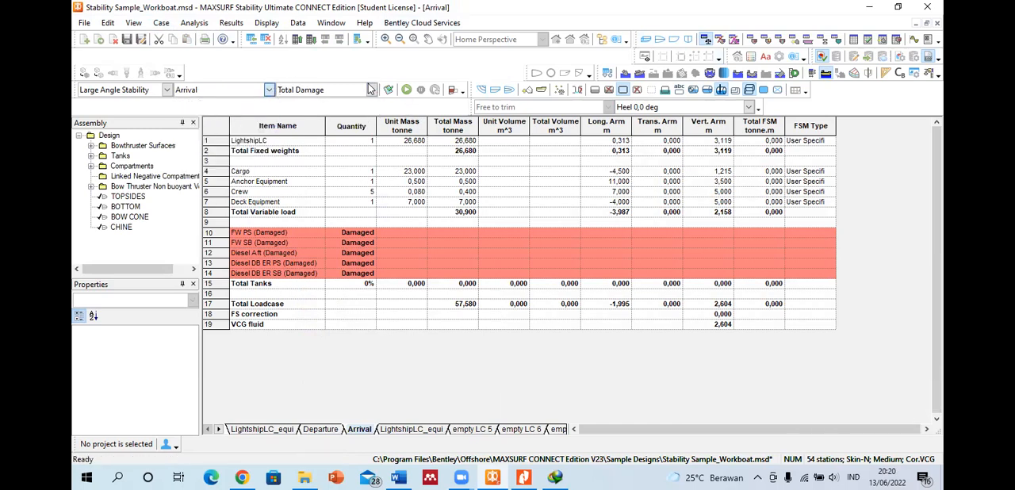
Step: Set the damage case to Intact and run the large angle stability analysis for the Arrival loadcase
left_click(372, 90)
left_click(369, 124)
left_click(372, 91)
left_click(334, 103)
left_click(406, 90)
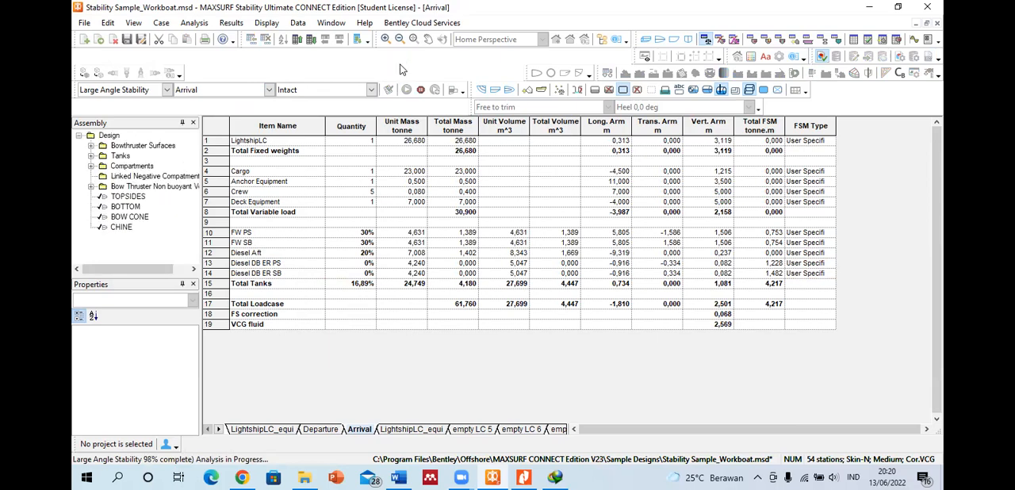
Step: Switch to Word and review the Arrival Intact report's GZ curve, heel results, key points and criteria table
left_click(397, 477)
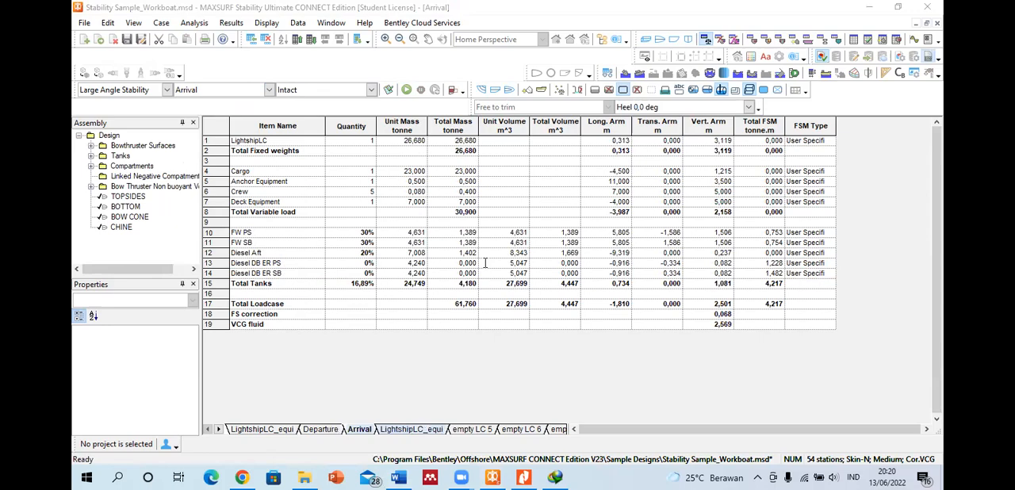
key("ctrl+v")
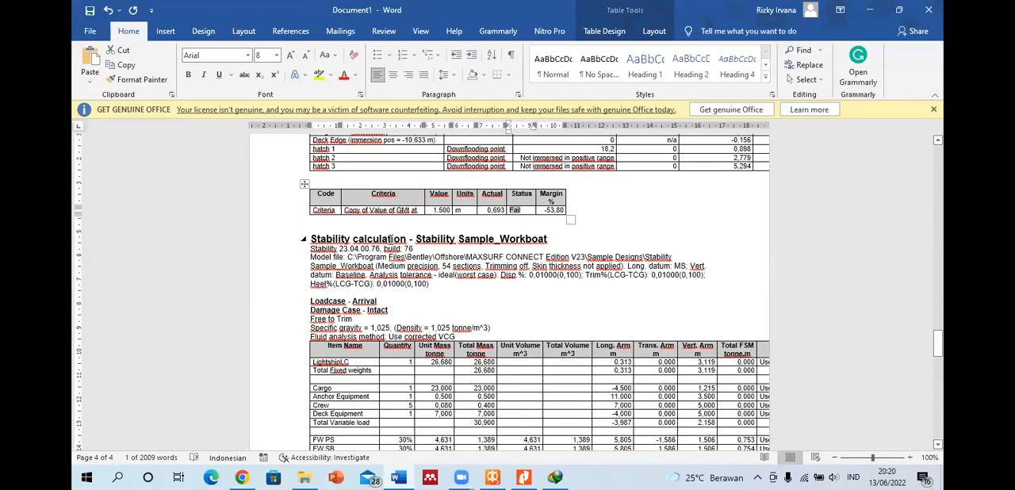
scroll(397, 297, "down", 15)
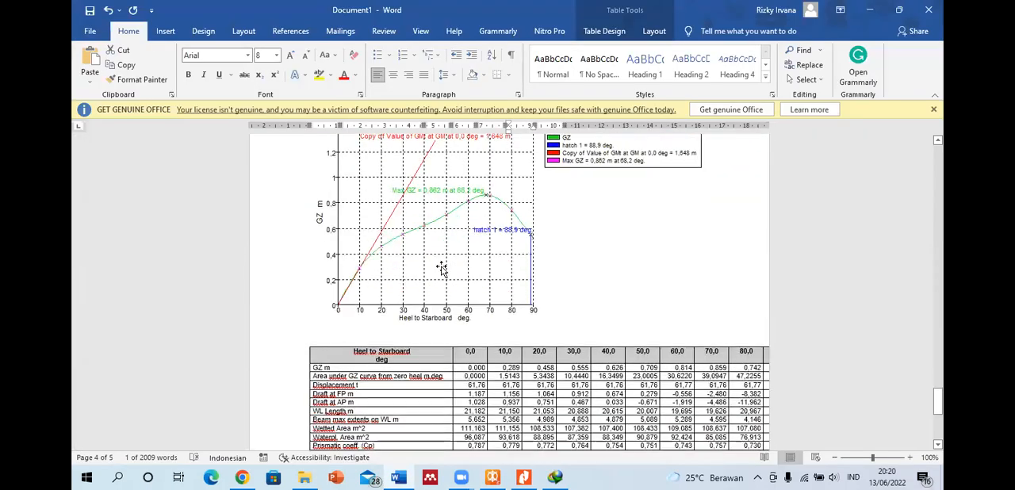
scroll(438, 231, "down", 3)
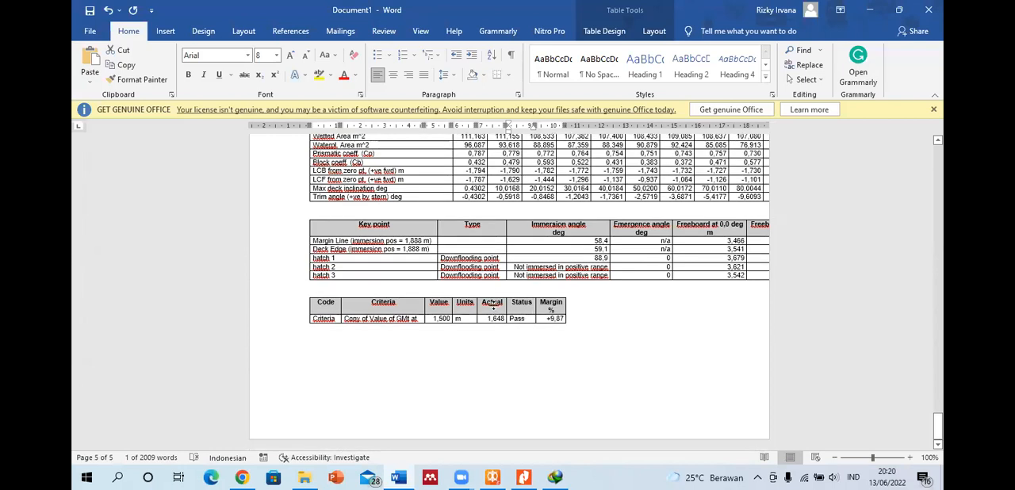
scroll(492, 306, "up", 6)
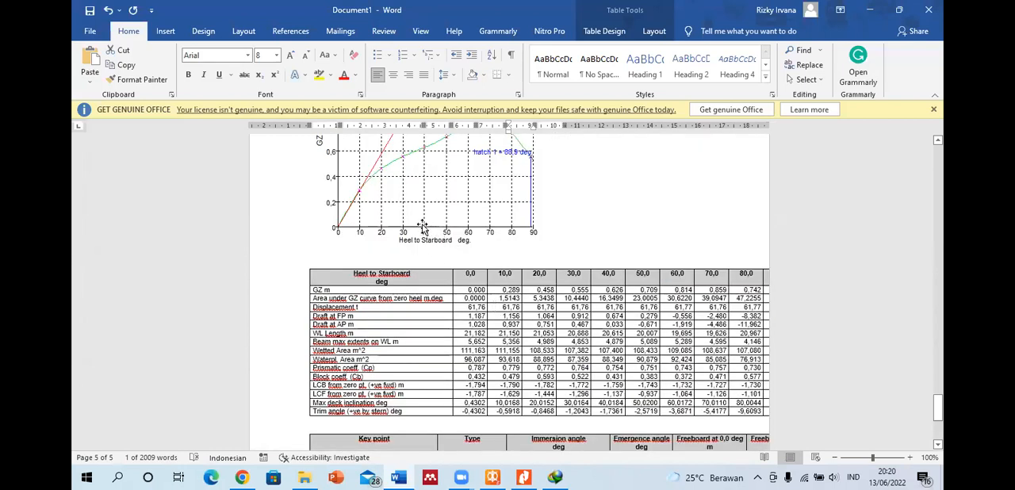
scroll(292, 243, "down", 6)
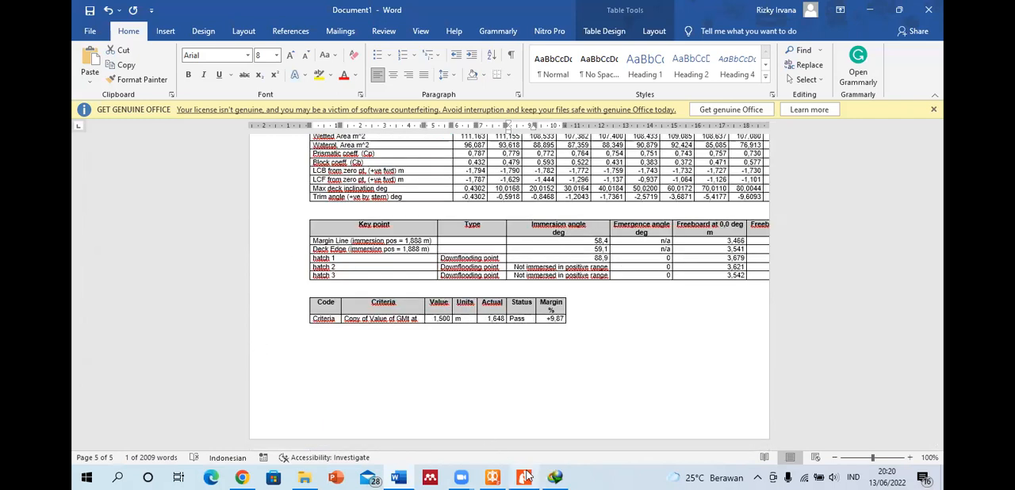
Step: Return to MAXSURF Stability and run the large angle stability analysis for the Departure loadcase with the Total Damage case
left_click(494, 475)
left_click(495, 476)
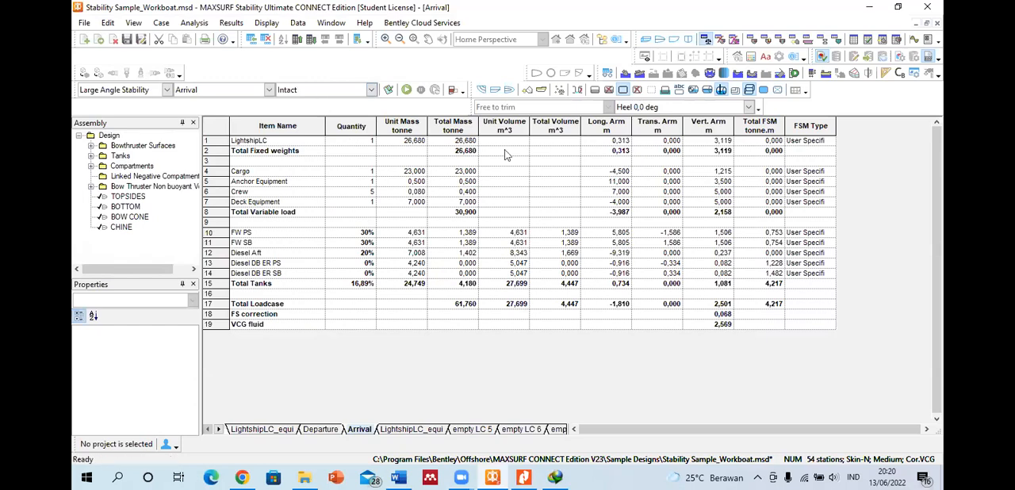
left_click(271, 89)
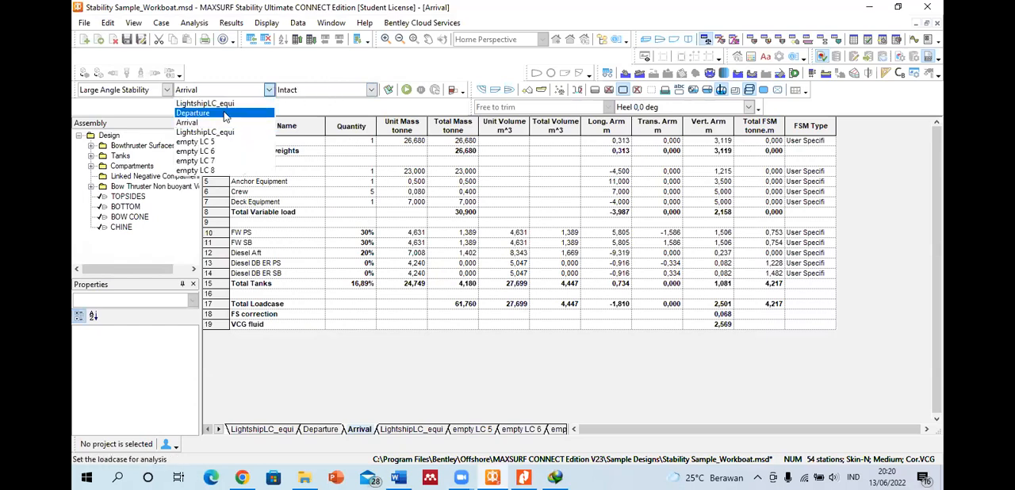
left_click(198, 109)
left_click(370, 90)
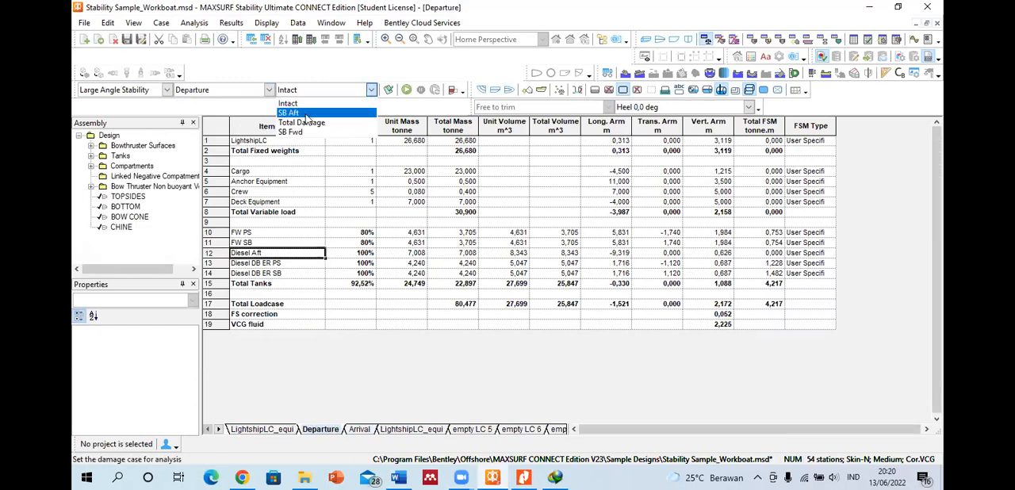
left_click(296, 118)
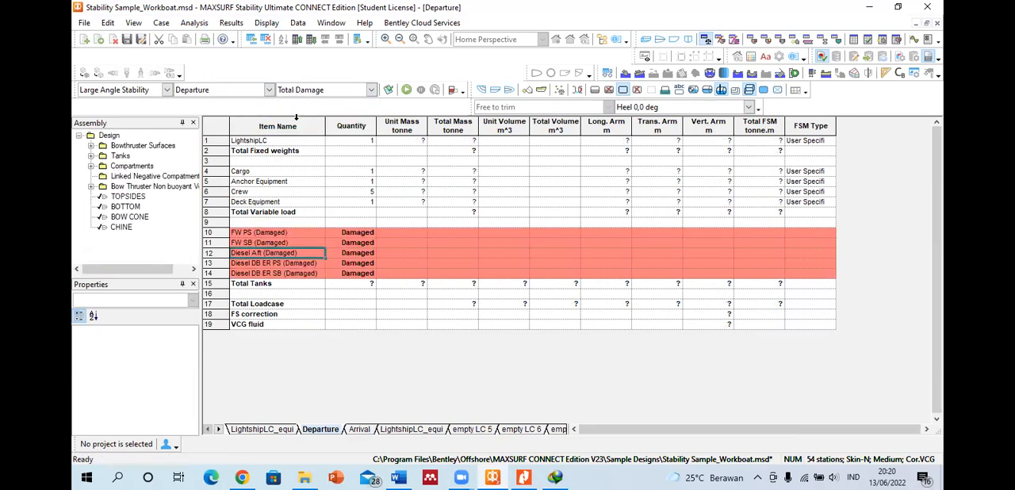
left_click(405, 90)
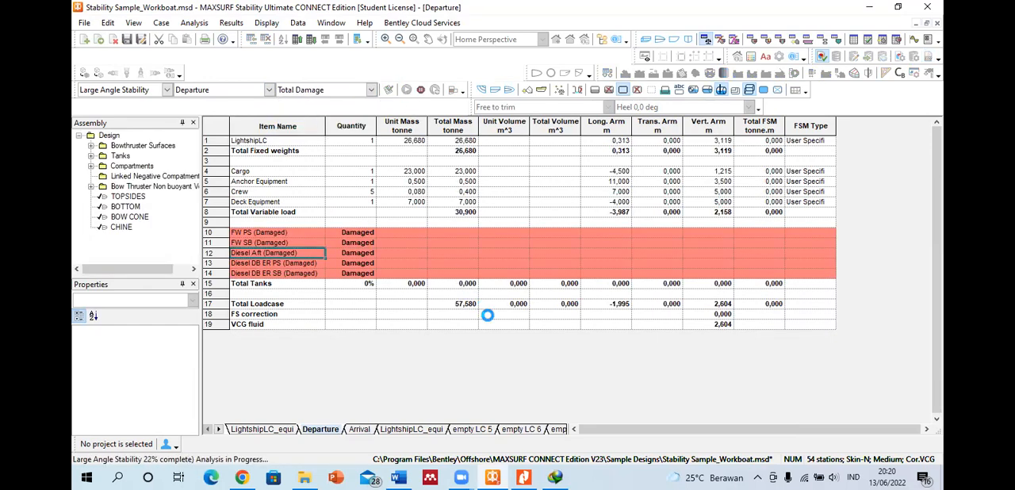
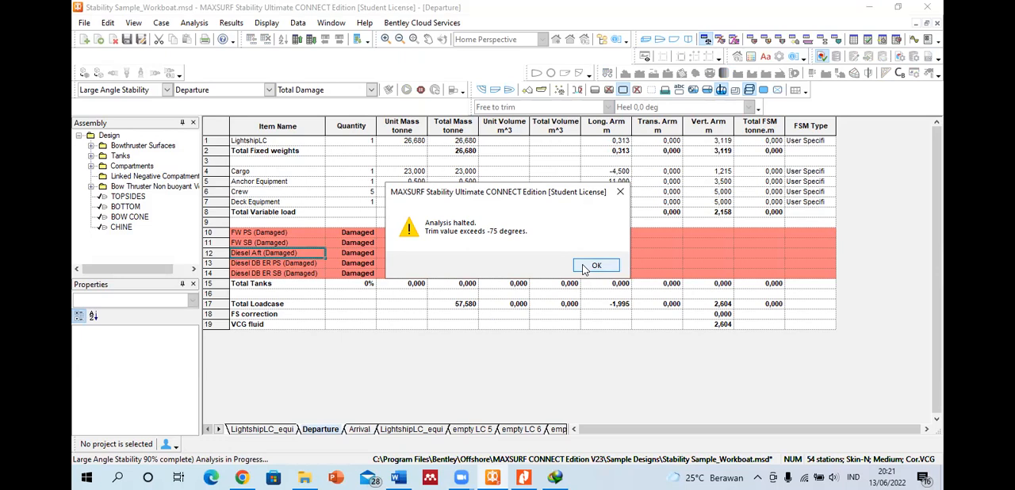
Step: Dismiss the halted-analysis message and check the damaged freshwater tank rows in the Departure loadcase
left_click(587, 267)
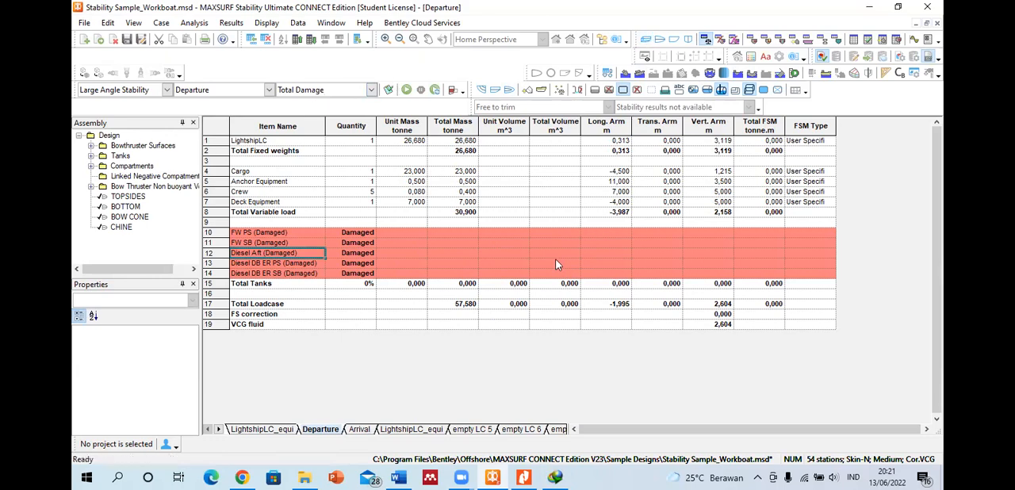
left_click(354, 233)
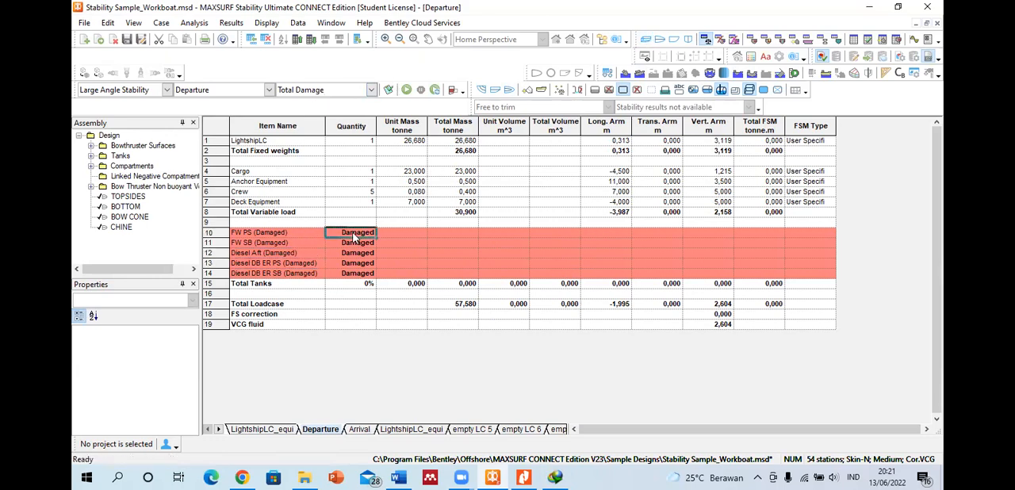
left_click(356, 243)
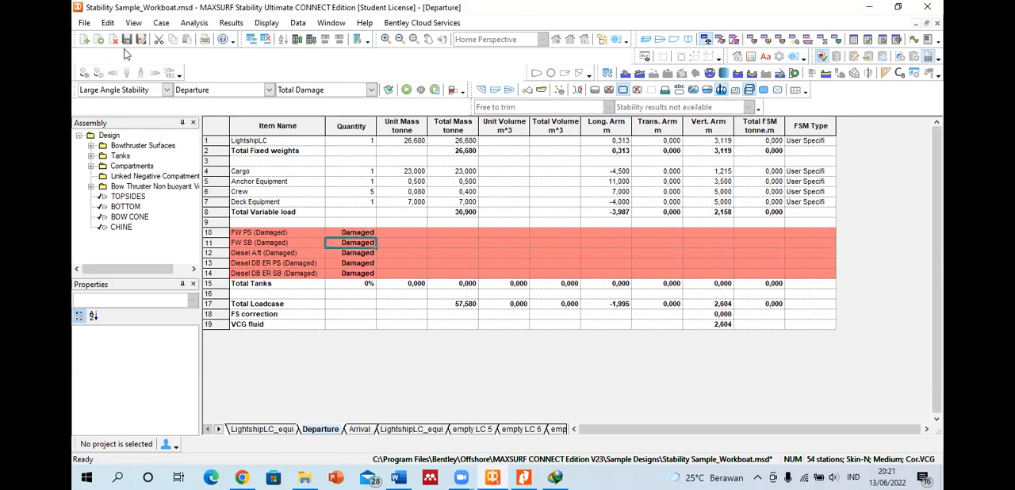
left_click(167, 91)
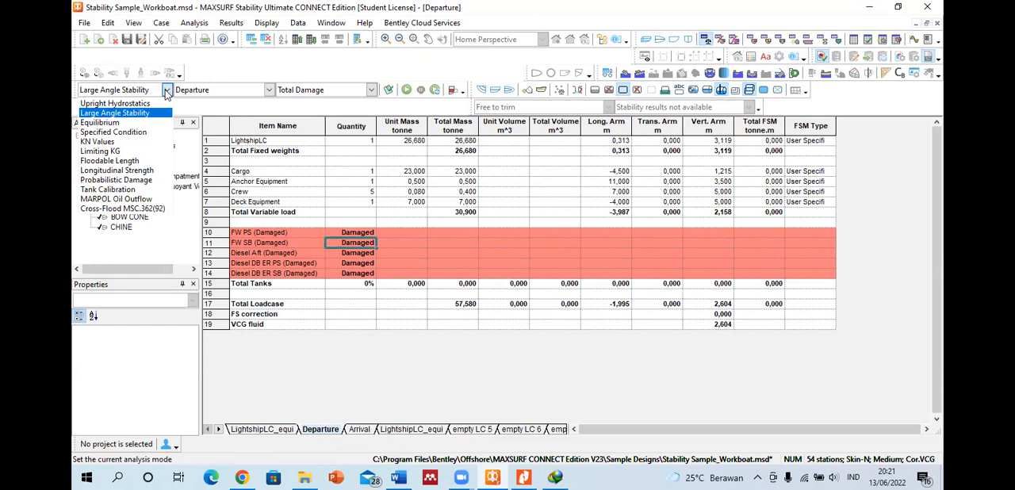
left_click(583, 181)
Step: Show the hull in the perspective view and rotate it to inspect the bow, side and stern
left_click(647, 41)
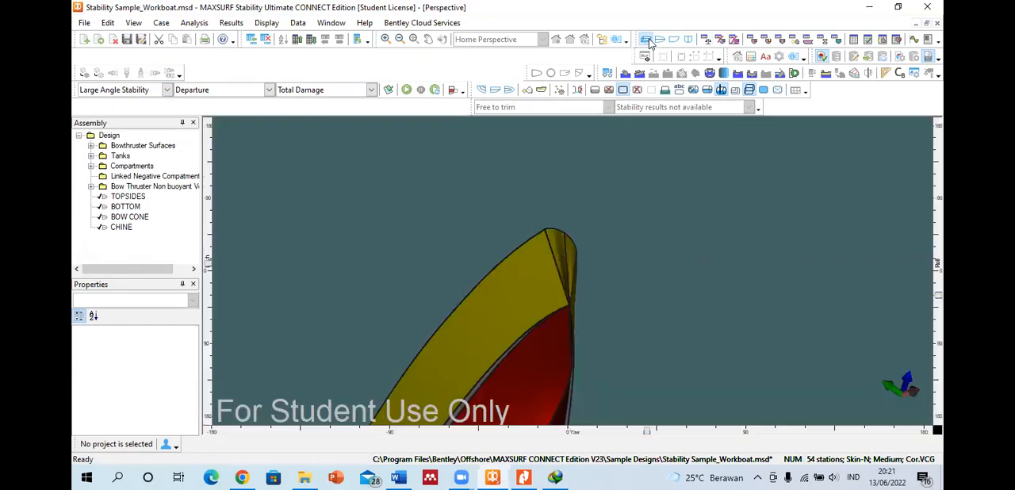
scroll(583, 191, "down", 3)
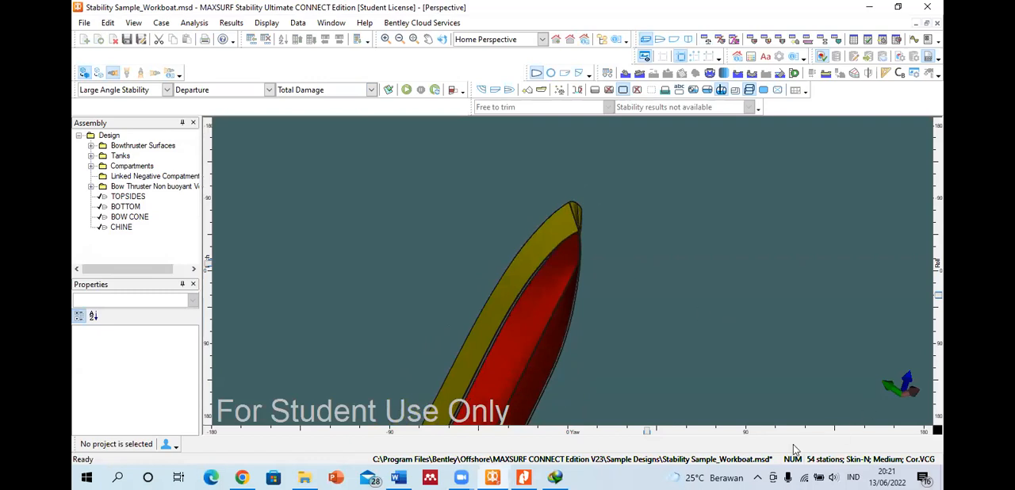
left_click_drag(646, 431, 625, 400)
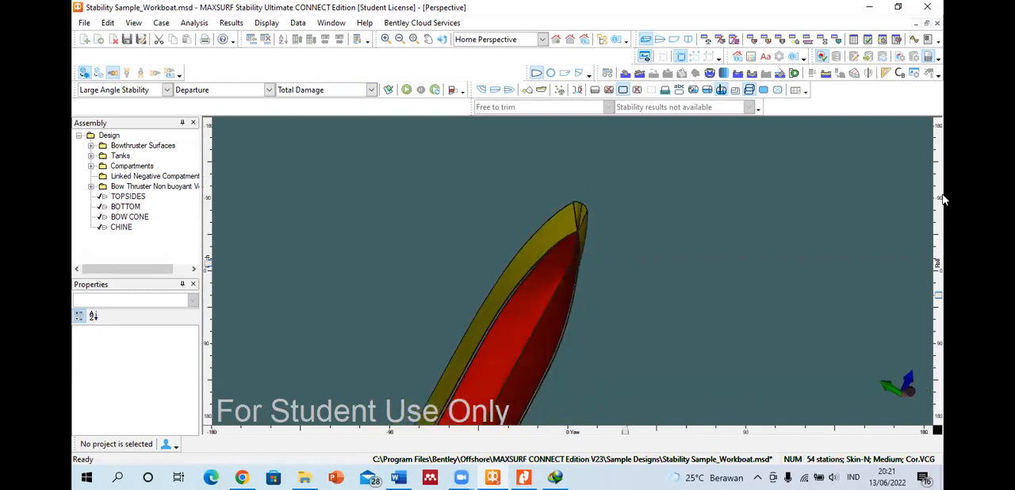
left_click_drag(937, 296, 923, 270)
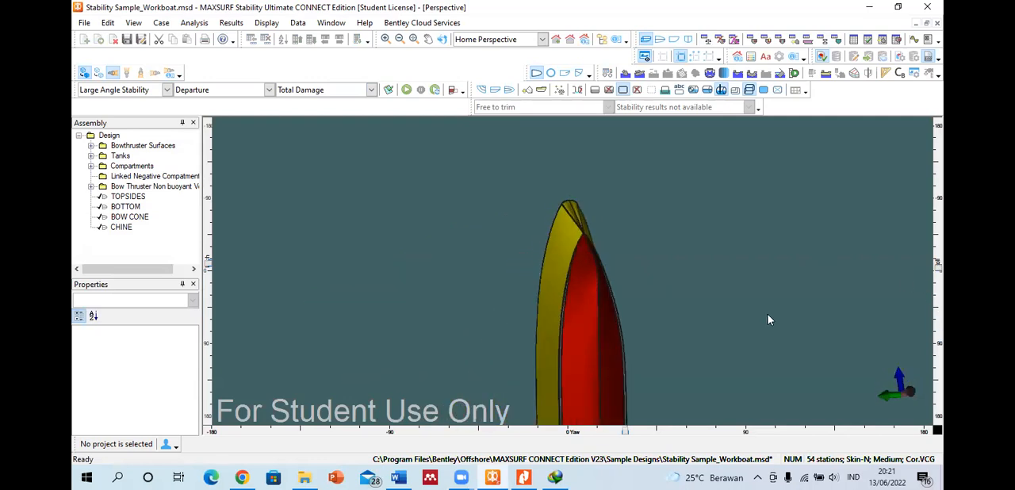
left_click_drag(625, 433, 777, 432)
left_click_drag(207, 277, 219, 319)
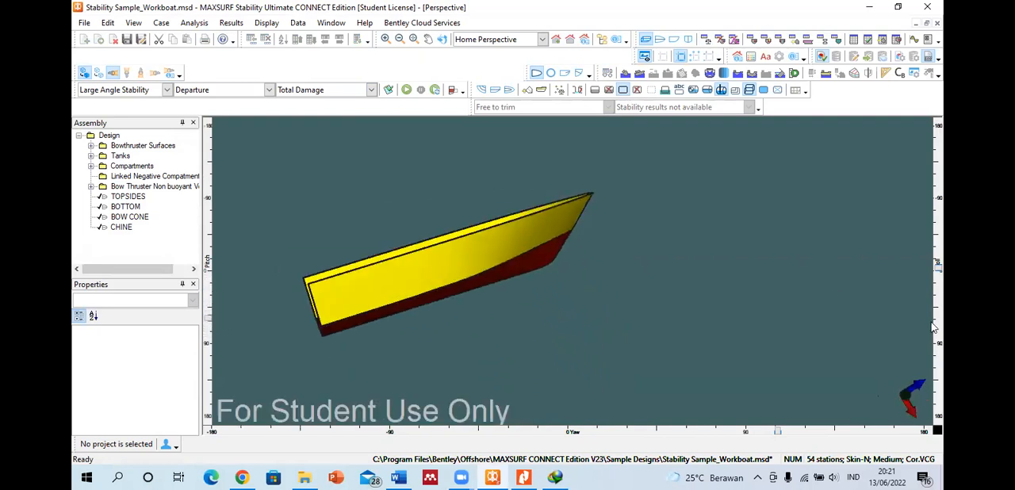
mouse_move(937, 266)
left_mouse_down()
mouse_move(936, 225)
mouse_move(937, 253)
left_mouse_up()
left_click_drag(777, 430, 884, 429)
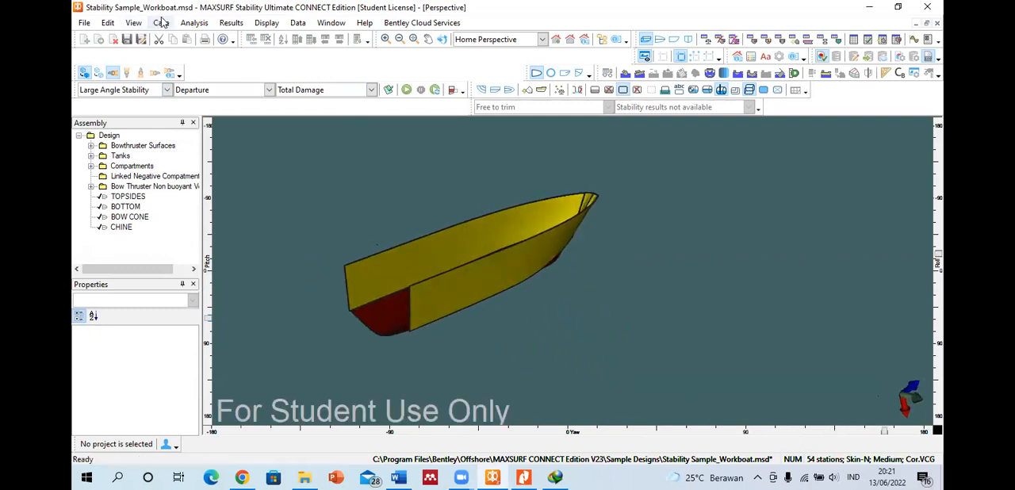
Step: Set the analysis type to Floodable Length and try to run the analysis on the workboat
left_click(190, 23)
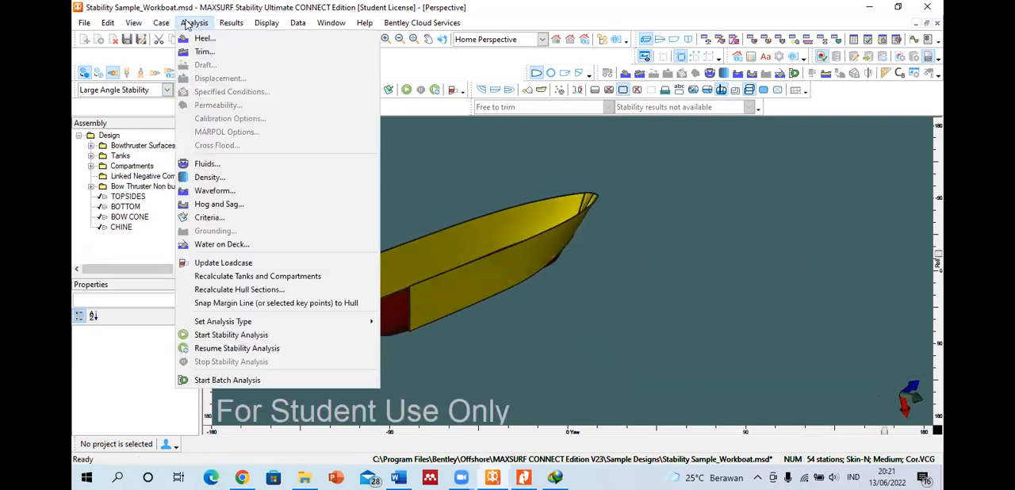
left_click(455, 167)
left_click(194, 23)
left_click(167, 90)
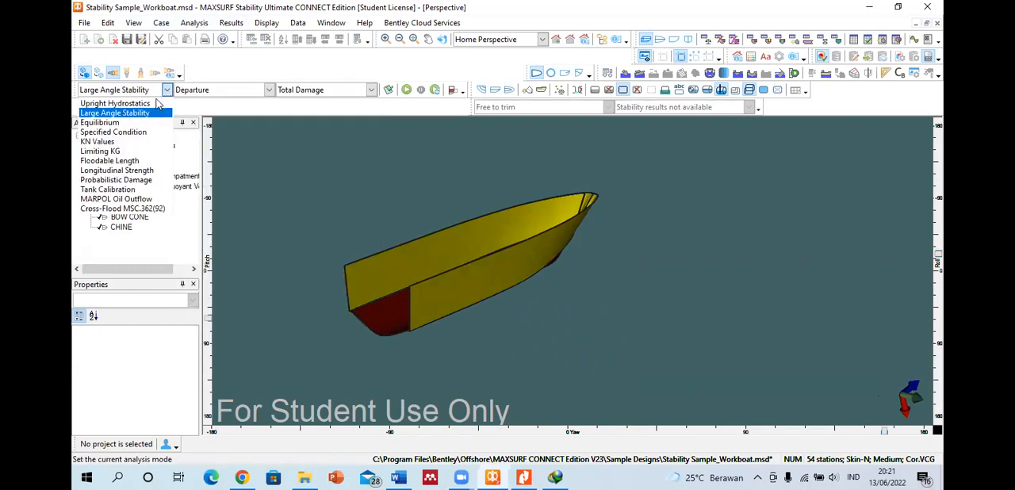
left_click(102, 161)
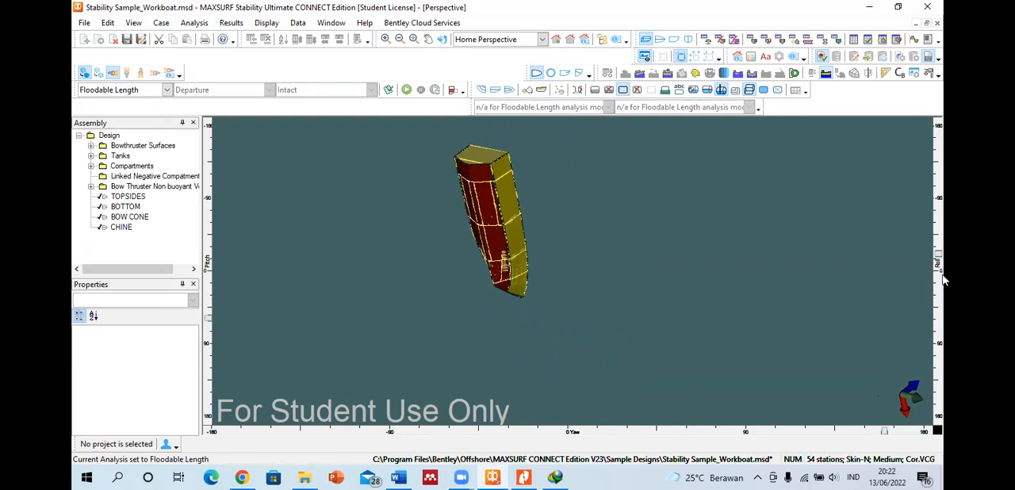
mouse_move(938, 258)
left_mouse_down()
mouse_move(939, 241)
mouse_move(938, 273)
left_mouse_up()
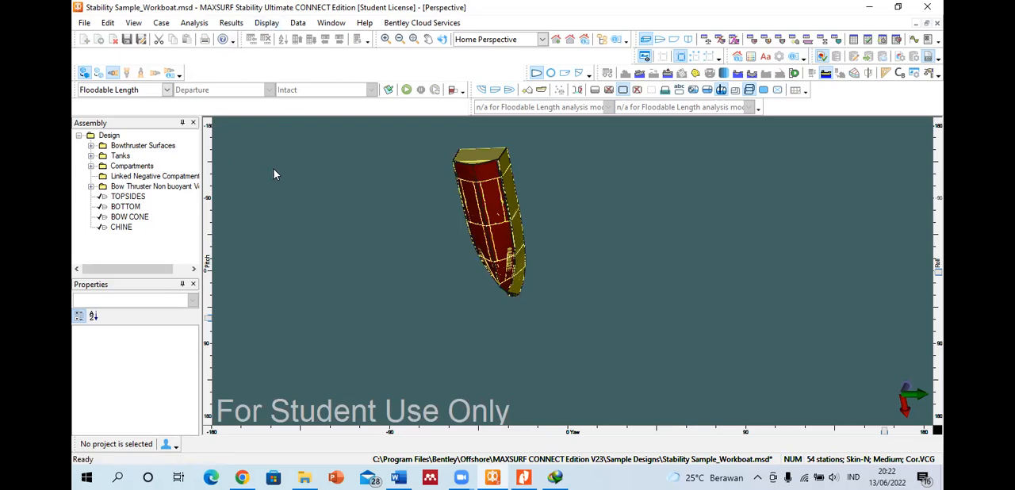
left_click(406, 90)
left_click(623, 191)
left_click(406, 90)
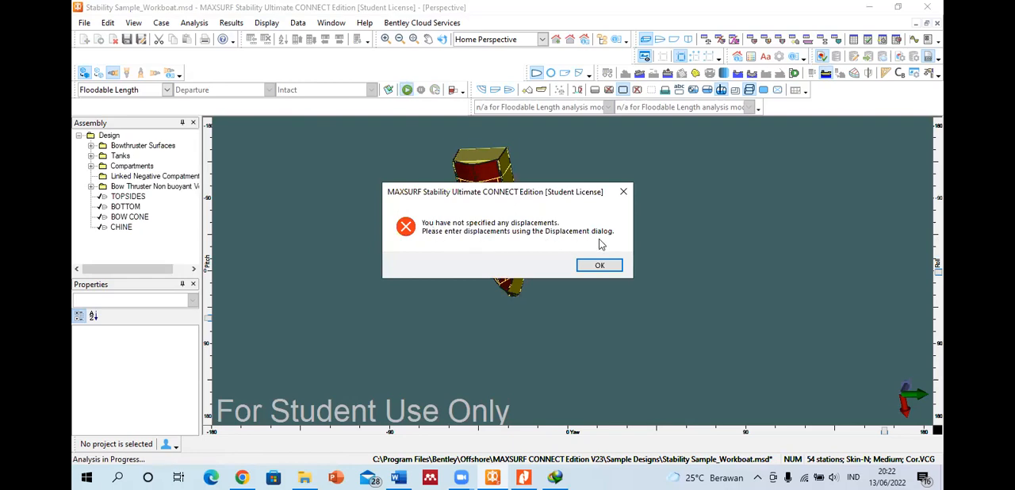
left_click(599, 265)
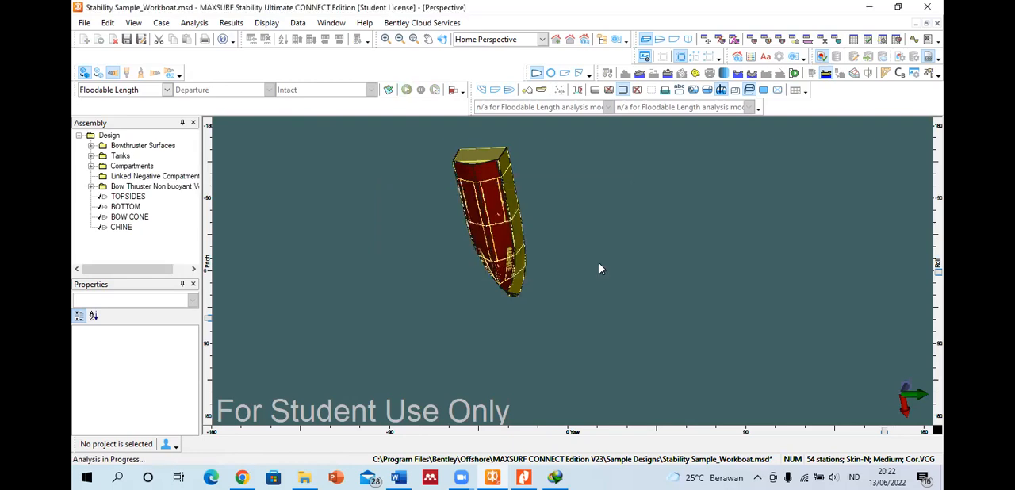
Step: Set the analysis type to Upright Hydrostatics and run it for the Intact case
left_click(167, 90)
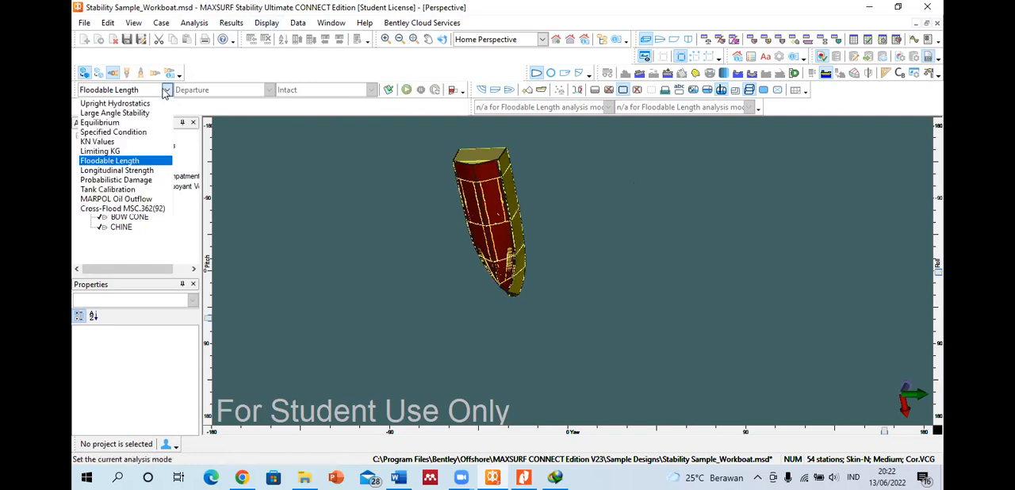
left_click(151, 103)
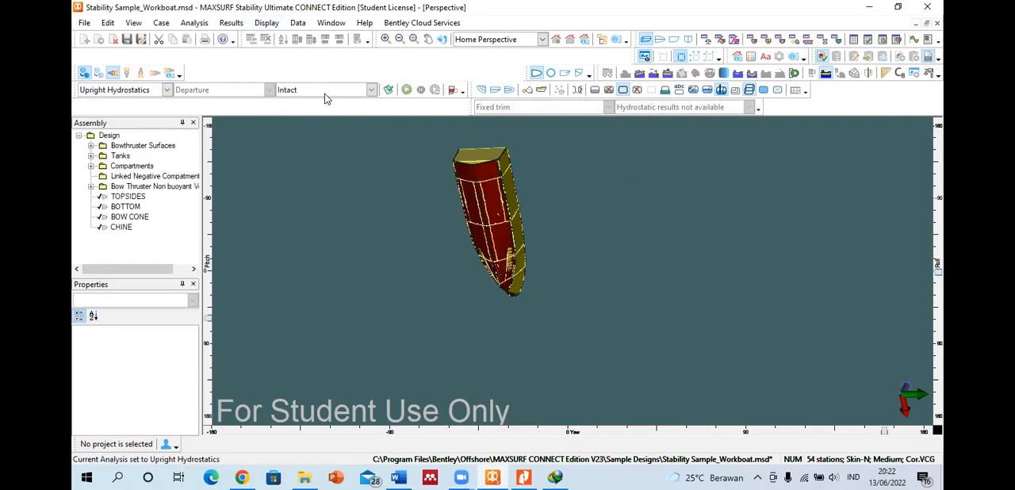
left_click(407, 91)
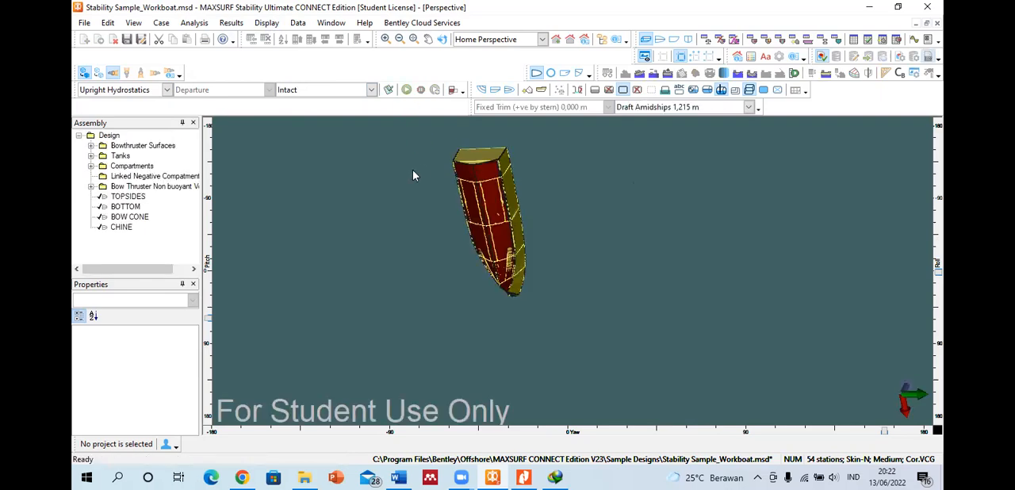
Step: Look at the draft range and displacement settings of the hydrostatics analysis, then close them
left_click(196, 23)
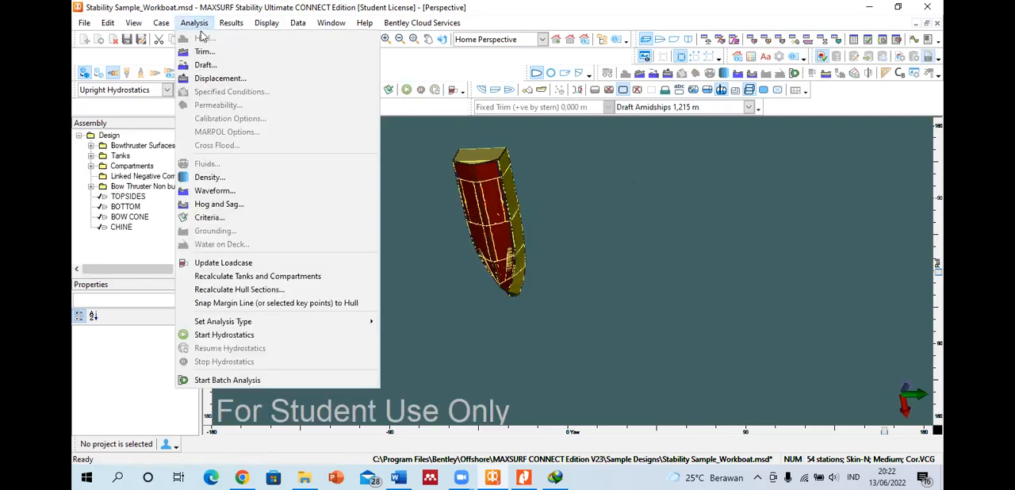
left_click(205, 64)
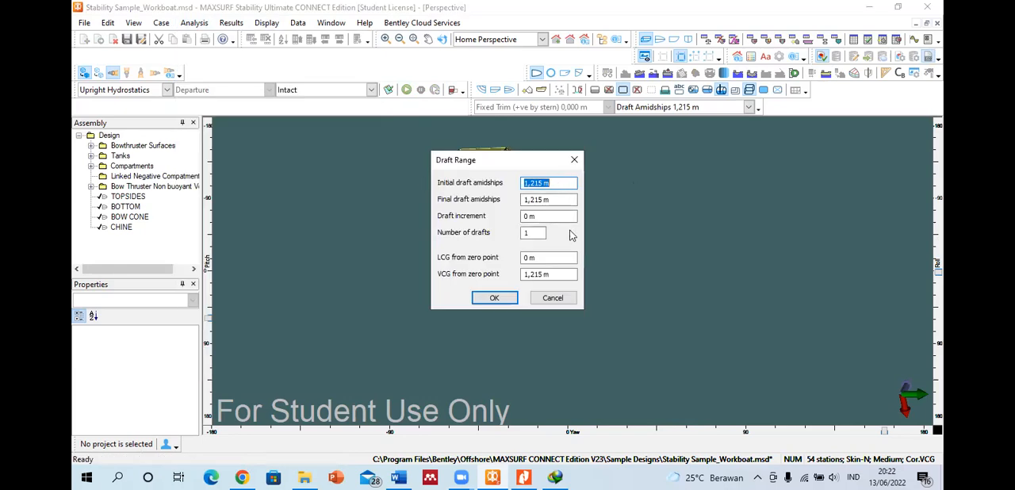
left_click(574, 160)
left_click(204, 24)
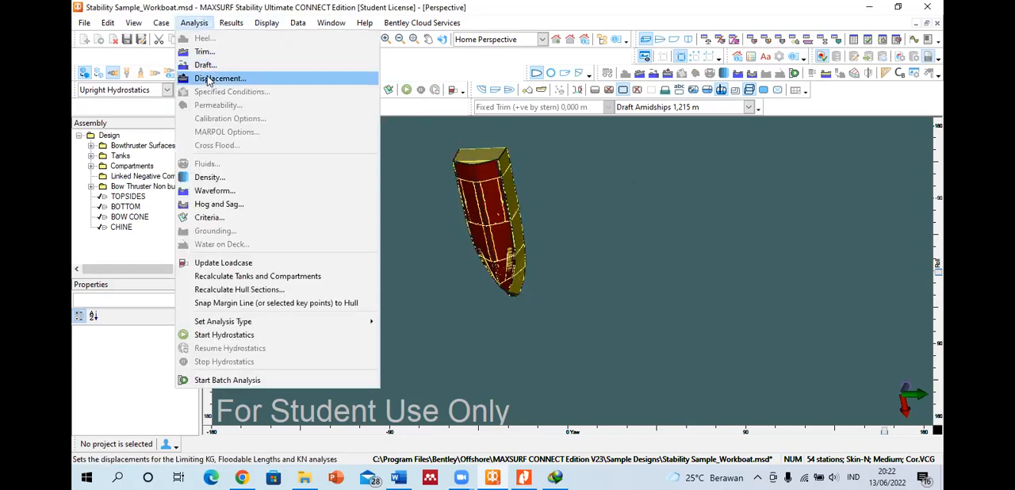
left_click(208, 79)
left_click(574, 160)
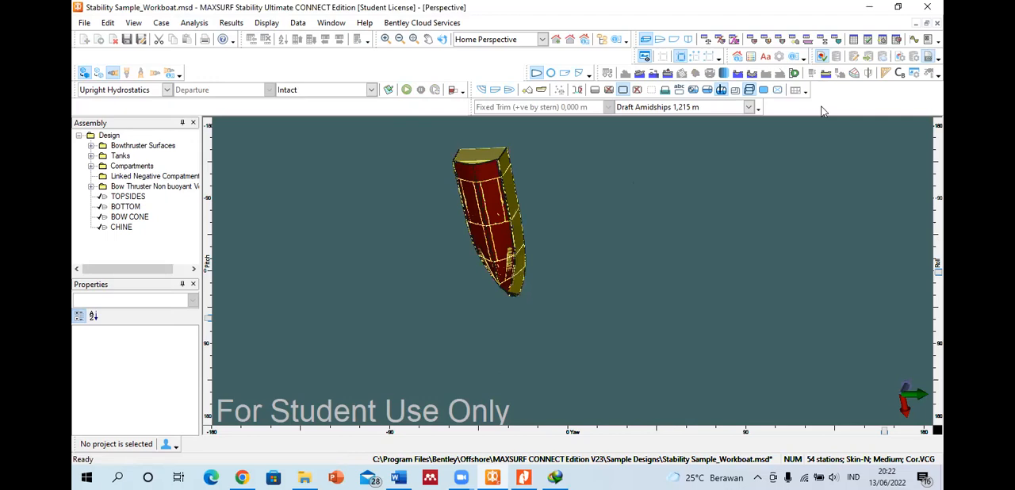
Step: View the hydrostatics graph and the hydrostatics results table for the Intact case
left_click(915, 40)
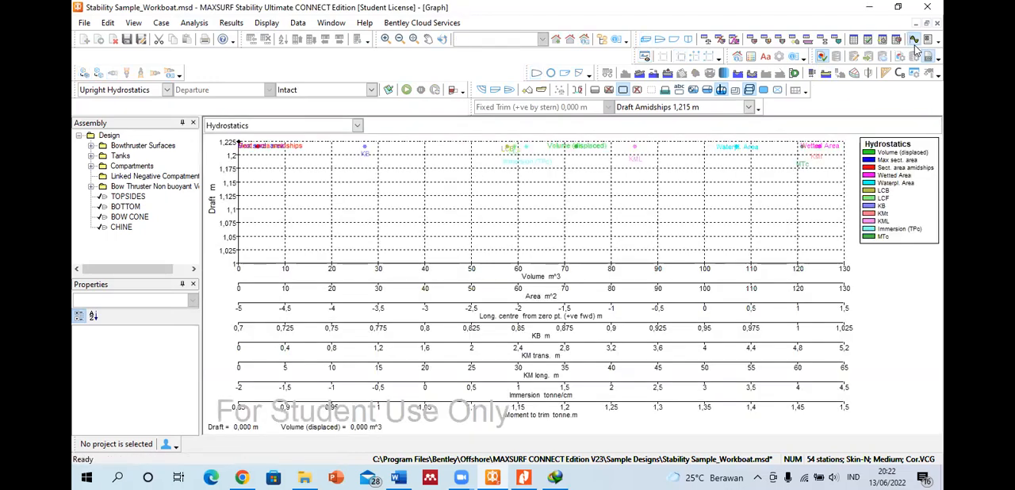
left_click(853, 40)
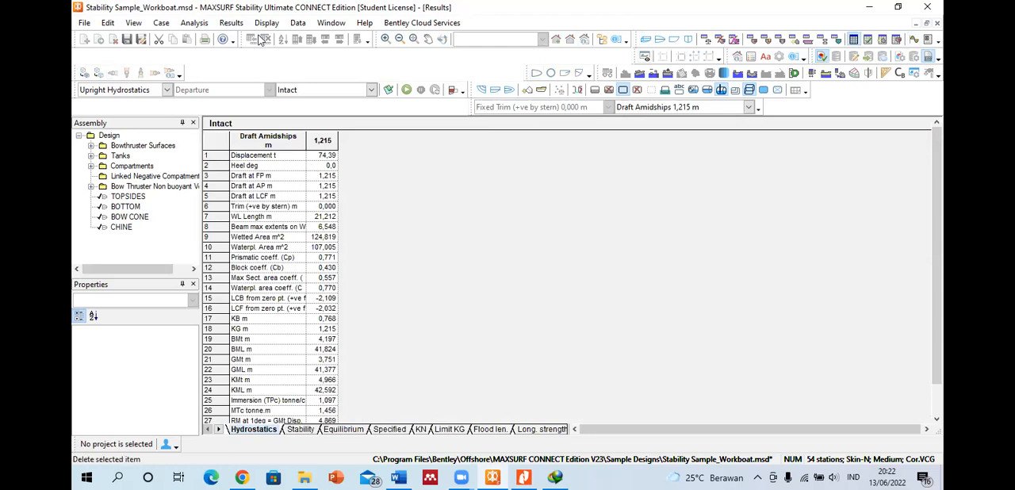
Step: Try to set the number of drafts to 10 and rerun the upright hydrostatics analysis
left_click(194, 22)
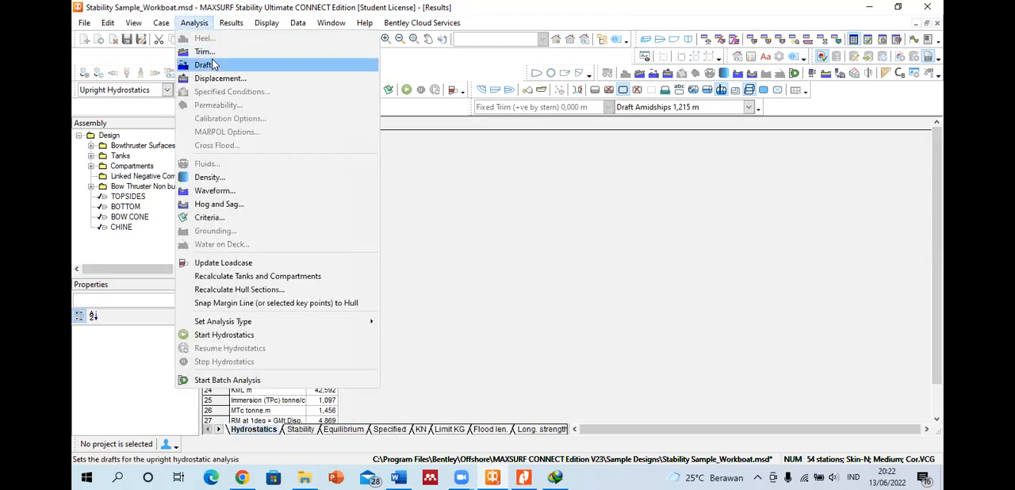
left_click(205, 64)
left_click_drag(538, 235, 495, 242)
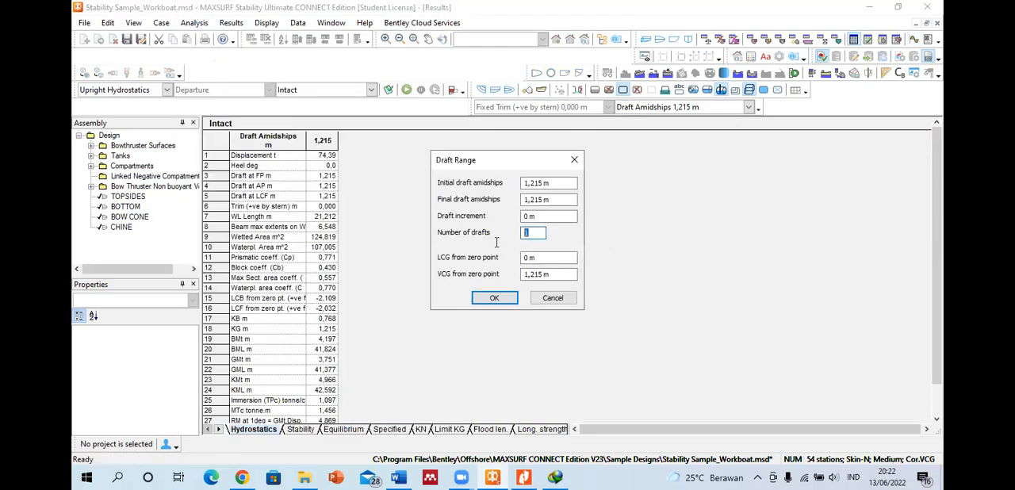
type("10")
key("Return")
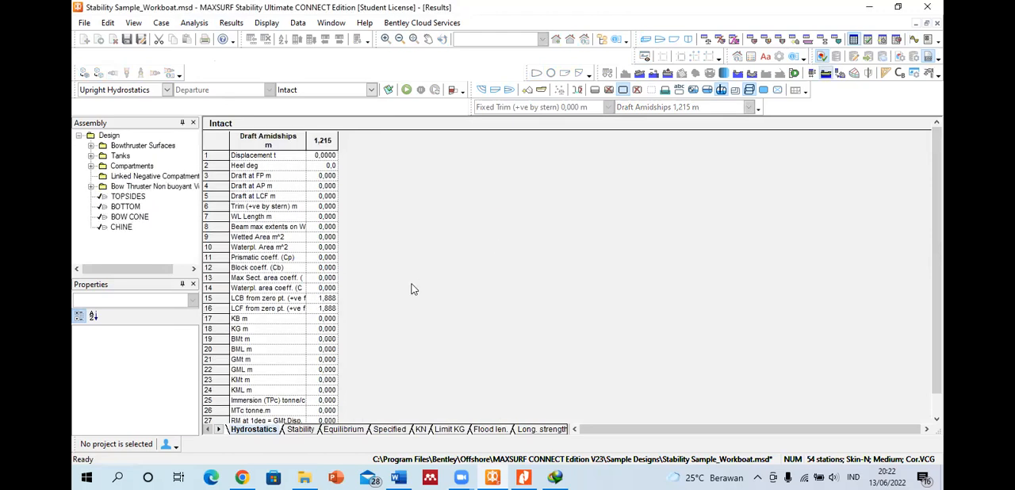
left_click(406, 88)
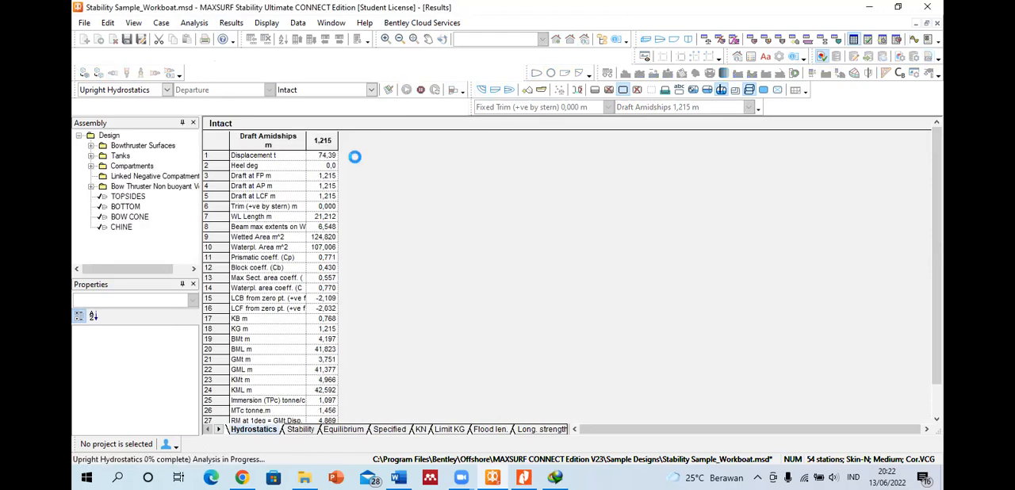
Step: Define the draft range with an initial draft of 0 m, a final draft of 1,215 m and 10 drafts
left_click(194, 23)
left_click(208, 65)
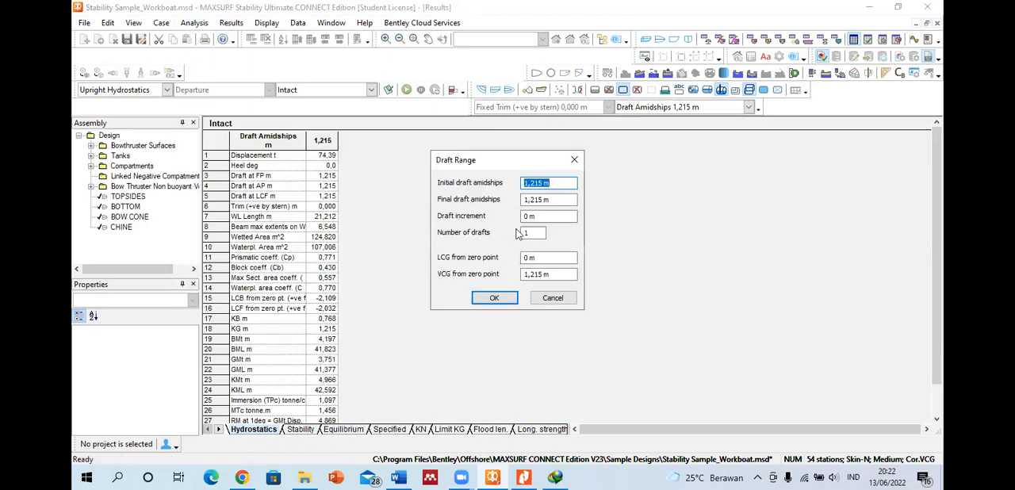
type("0")
left_click(555, 200)
type("1")
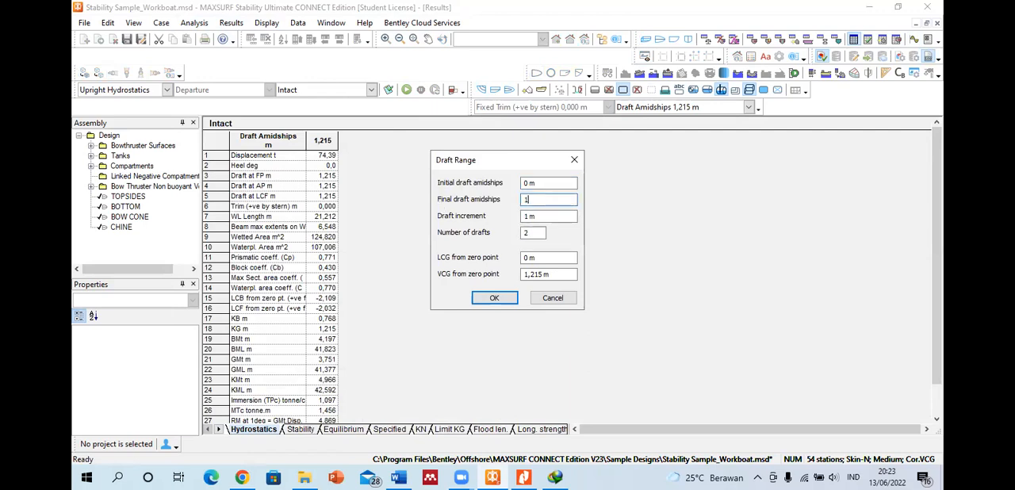
type(",215")
left_click(534, 232)
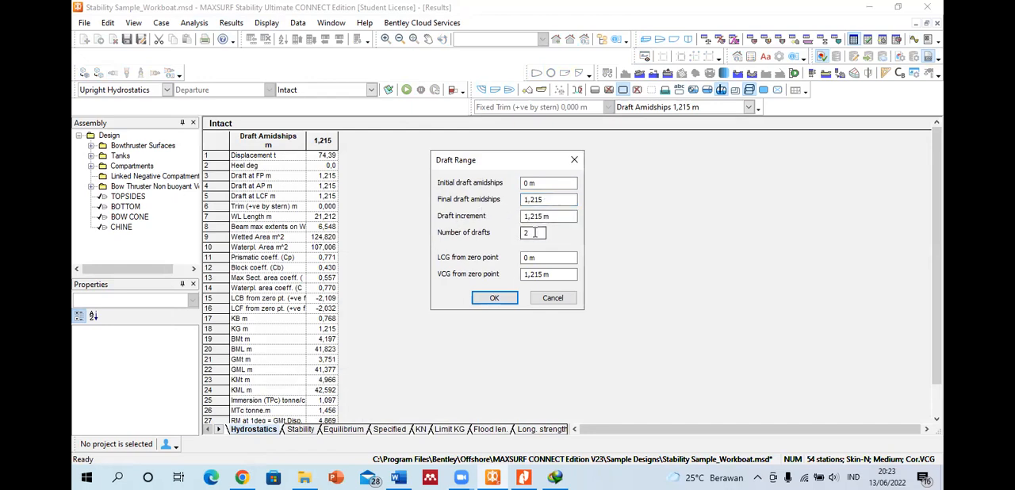
left_click_drag(535, 233, 491, 238)
type("10")
key("Return")
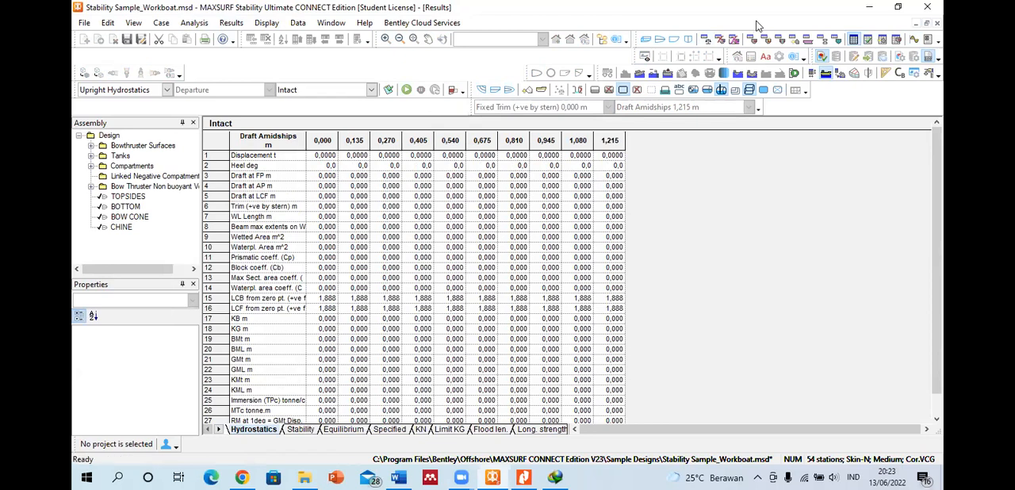
Step: Set the analysis type to Floodable Length and select station st 1 in its results table
left_click(166, 90)
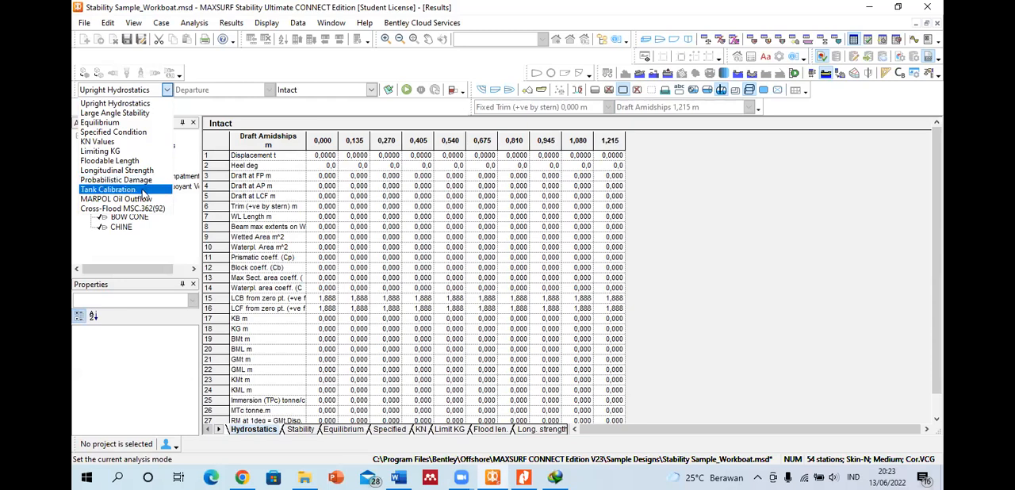
left_click(124, 162)
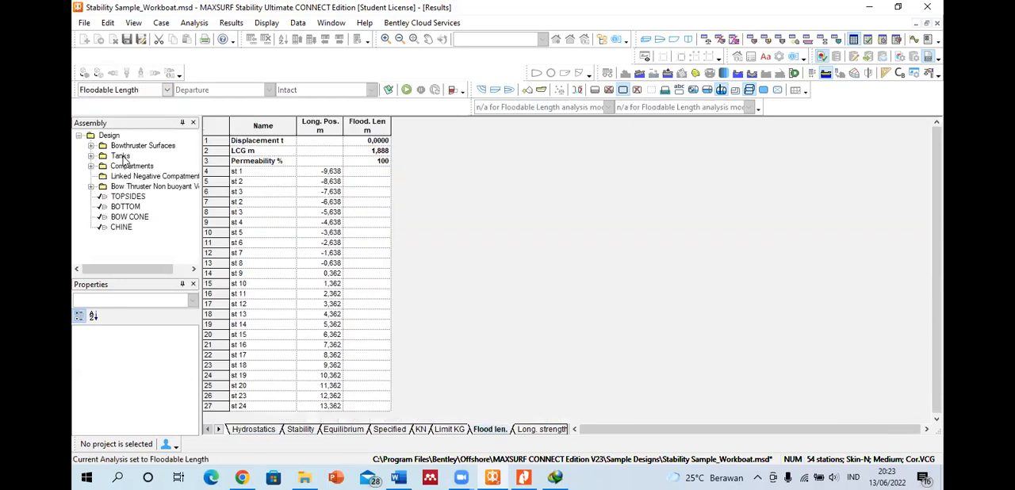
left_click(245, 173)
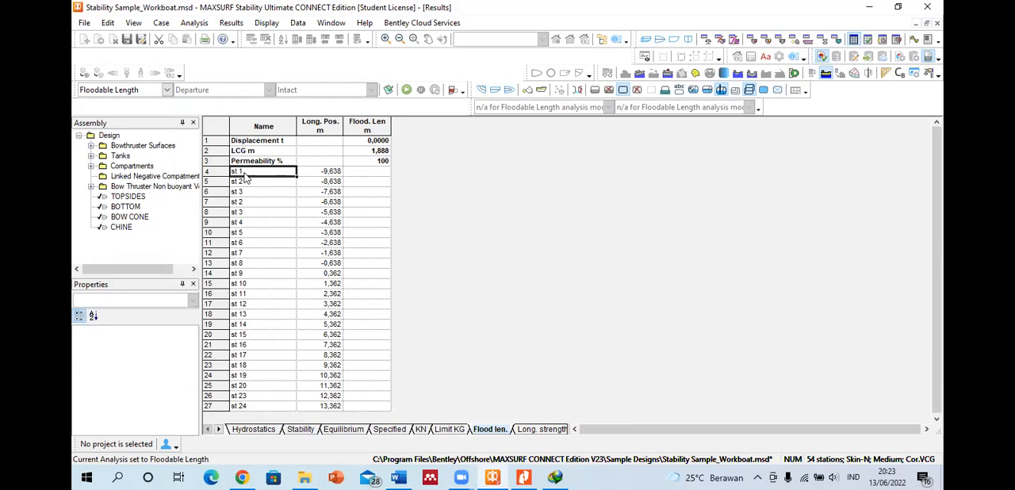
Step: View the vessel in profile and in plan
left_click(674, 40)
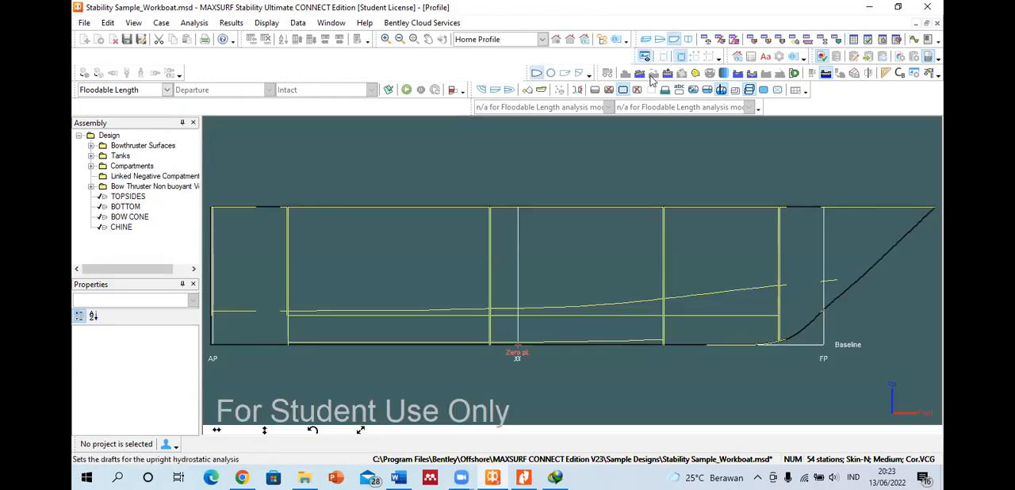
scroll(521, 182, "down", 2)
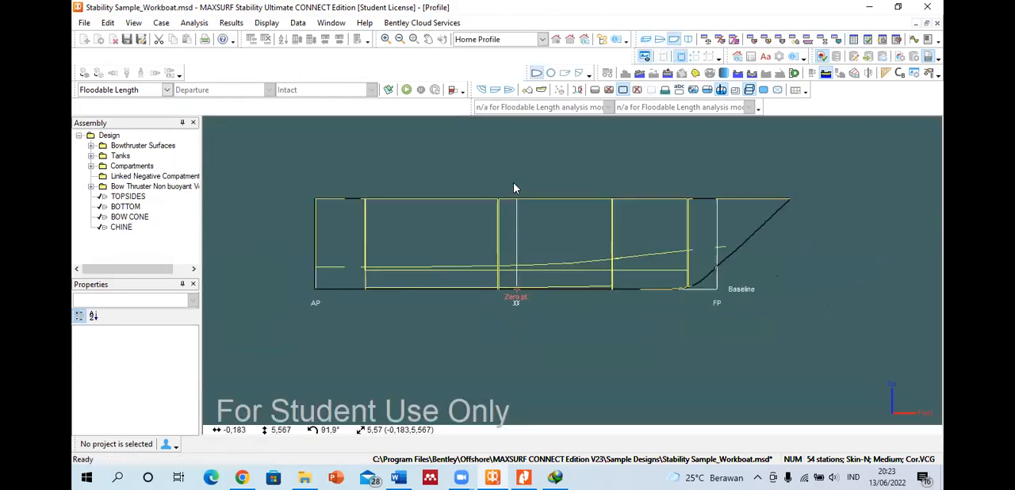
left_click(659, 39)
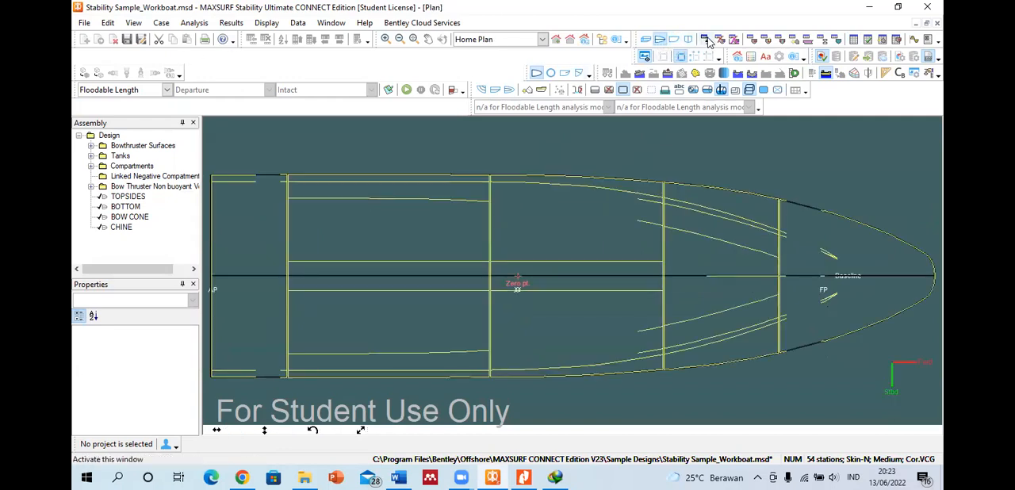
Step: View the Departure loadcase table while keeping Floodable Length as the analysis type
left_click(708, 41)
left_click(167, 91)
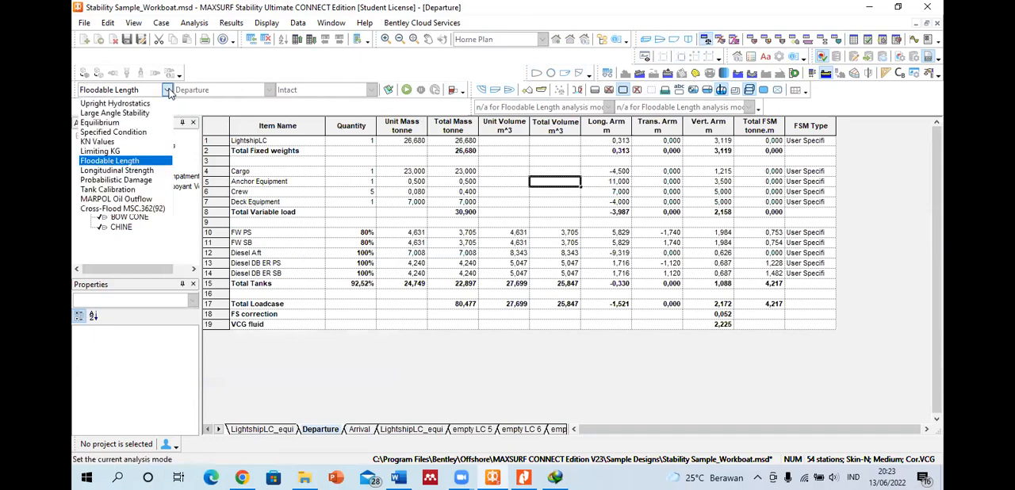
left_click(121, 162)
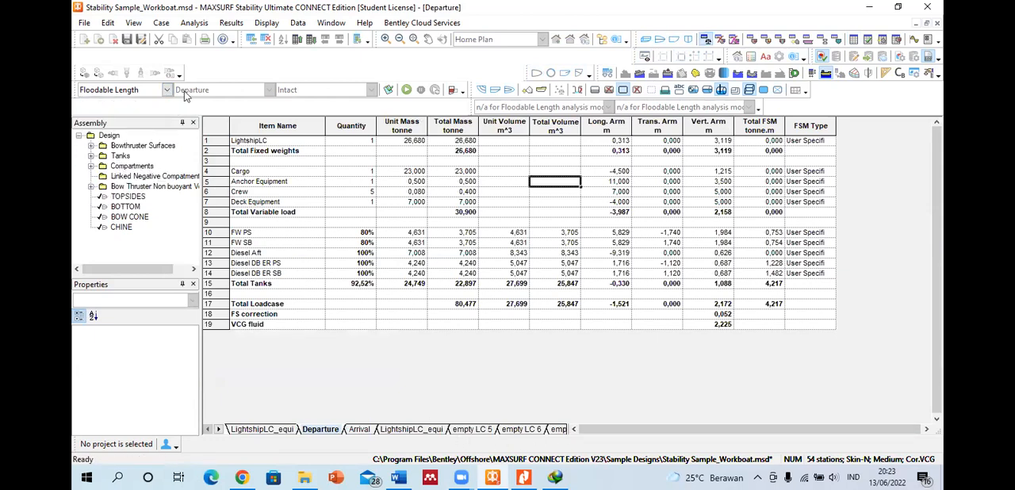
left_click(408, 181)
Step: Look through the sounding pipes, margin line points and modulus input tables
left_click(758, 38)
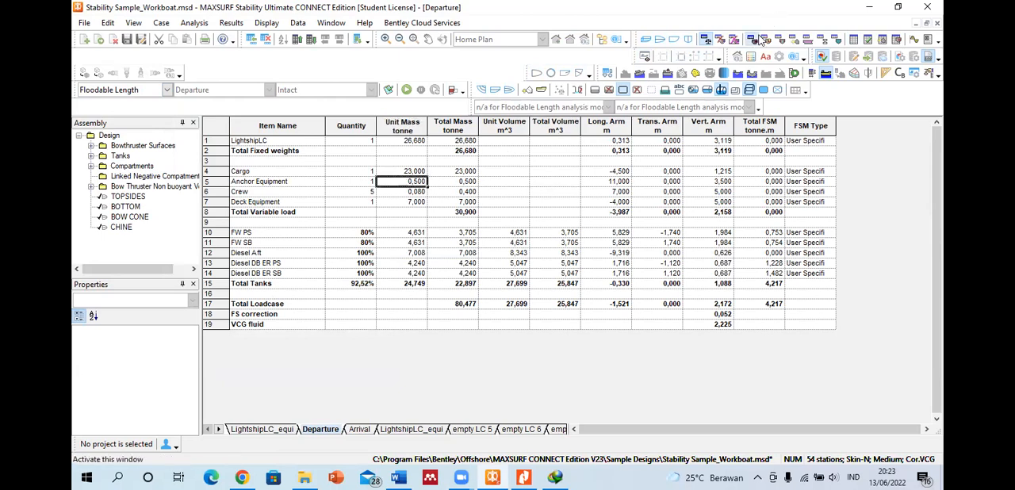
left_click(765, 39)
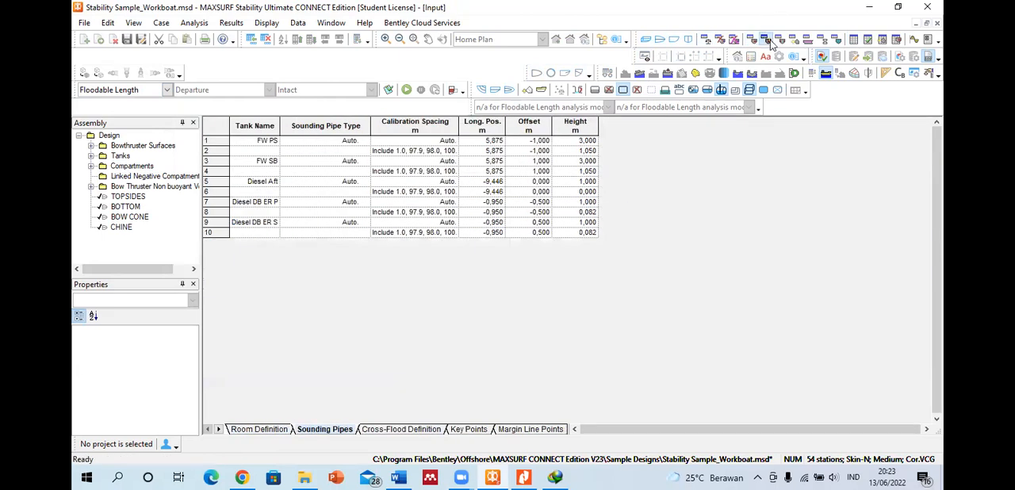
left_click(806, 39)
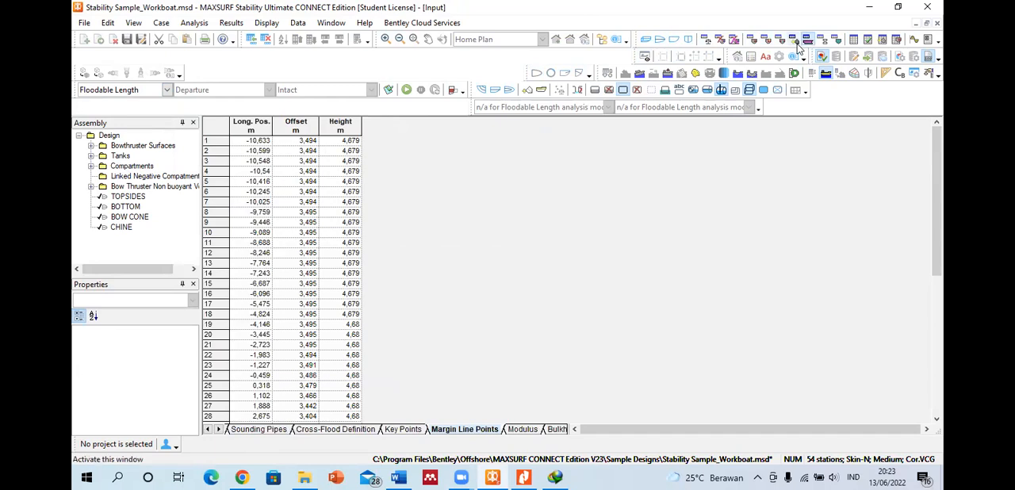
left_click(821, 39)
Step: Show the vessel in perspective and try to run the floodable length analysis
left_click(645, 39)
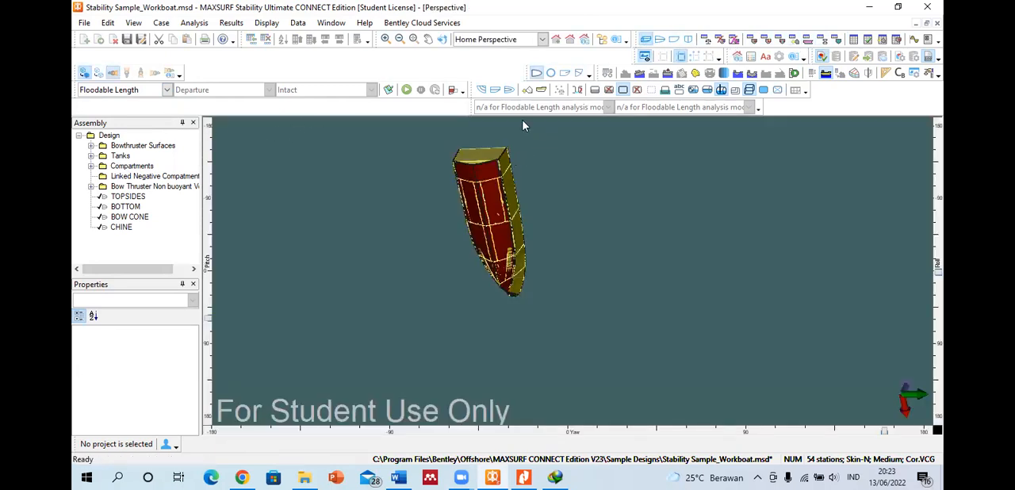
left_click(406, 90)
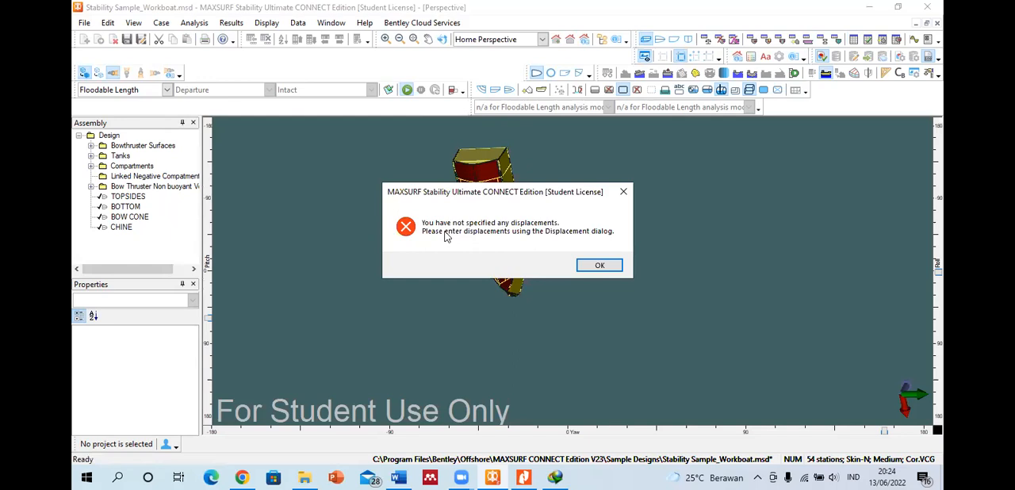
left_click(593, 267)
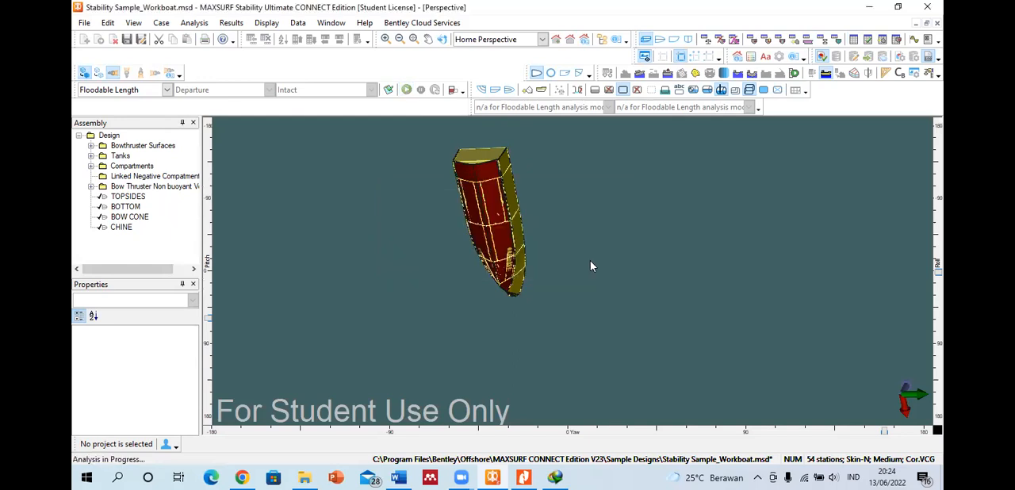
Step: Examine the input tables in turn, from room definition, sounding pipes, cross-flooding and key points through margin line, modulus and bulkheads
left_click(752, 40)
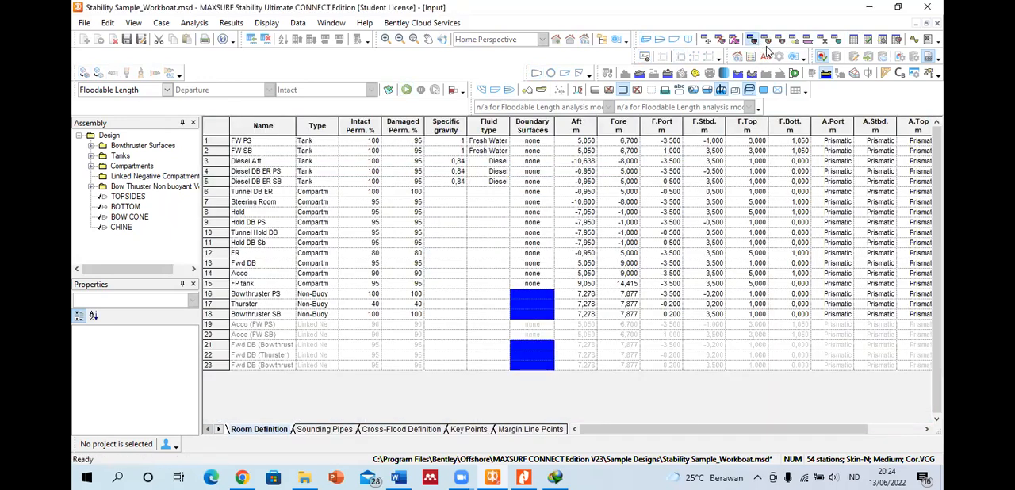
left_click(767, 42)
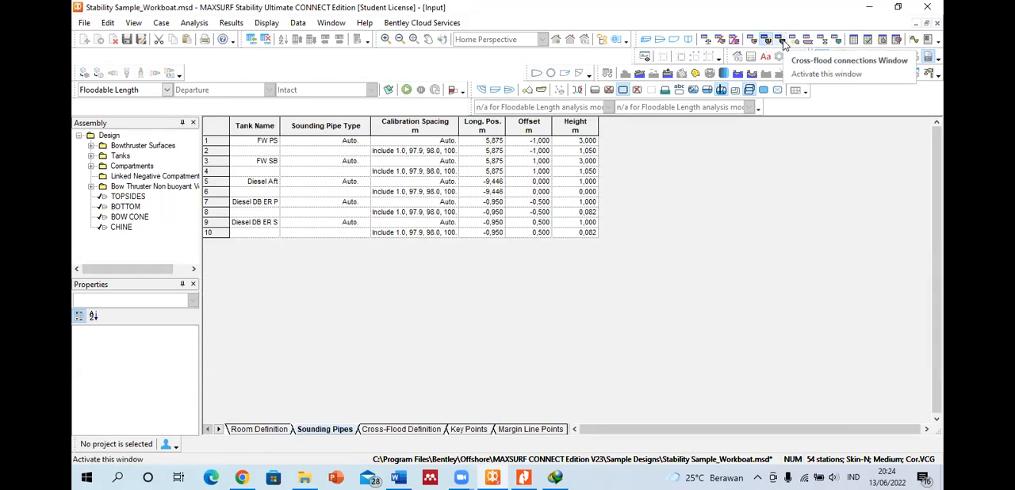
left_click(781, 41)
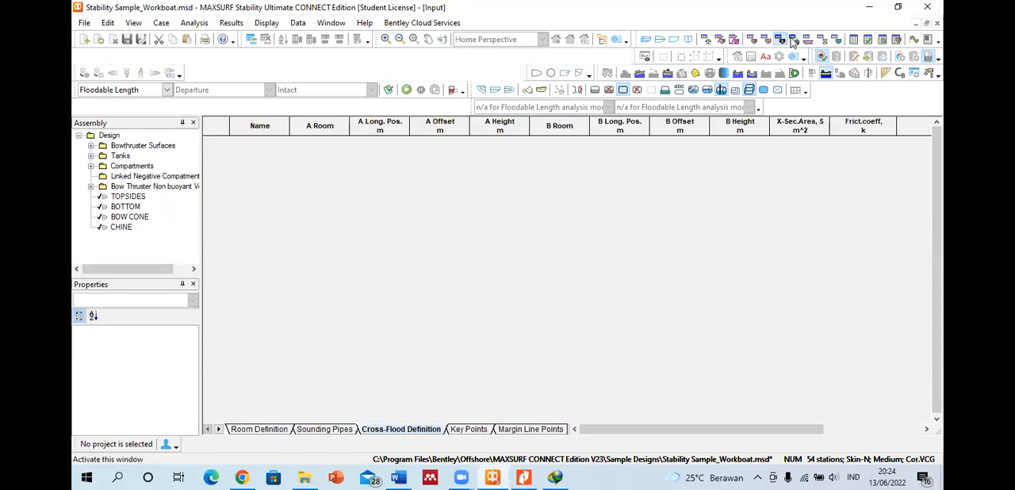
left_click(793, 40)
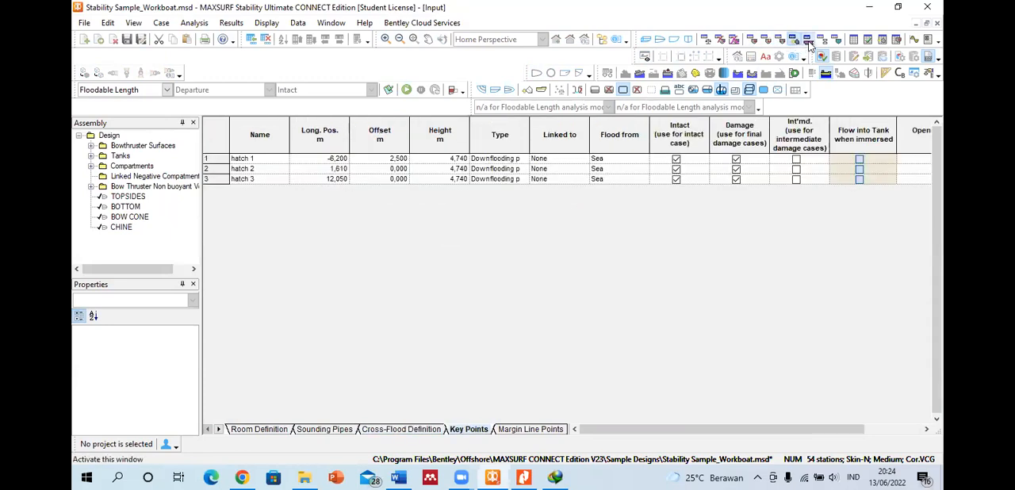
left_click(807, 39)
left_click(822, 39)
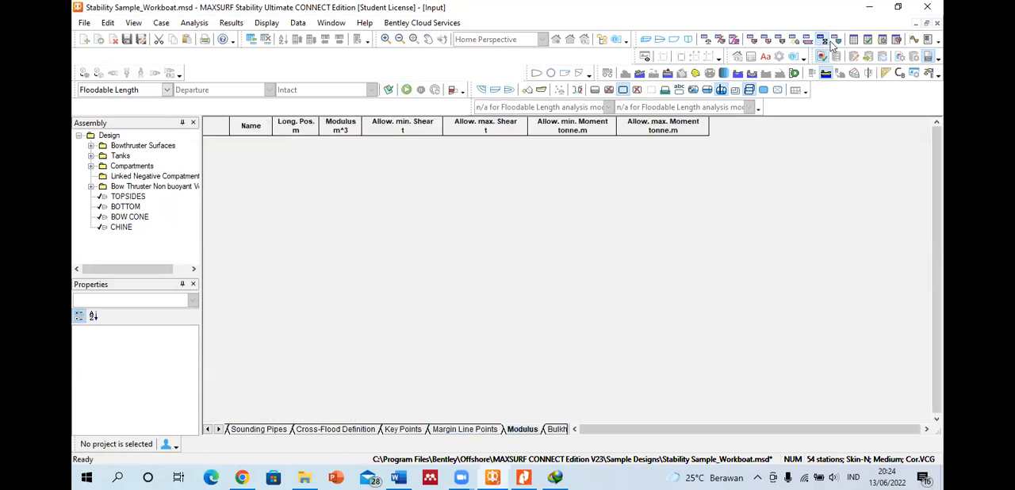
left_click(836, 40)
Step: Return to the floodable length results table and select its displacement value
left_click(851, 41)
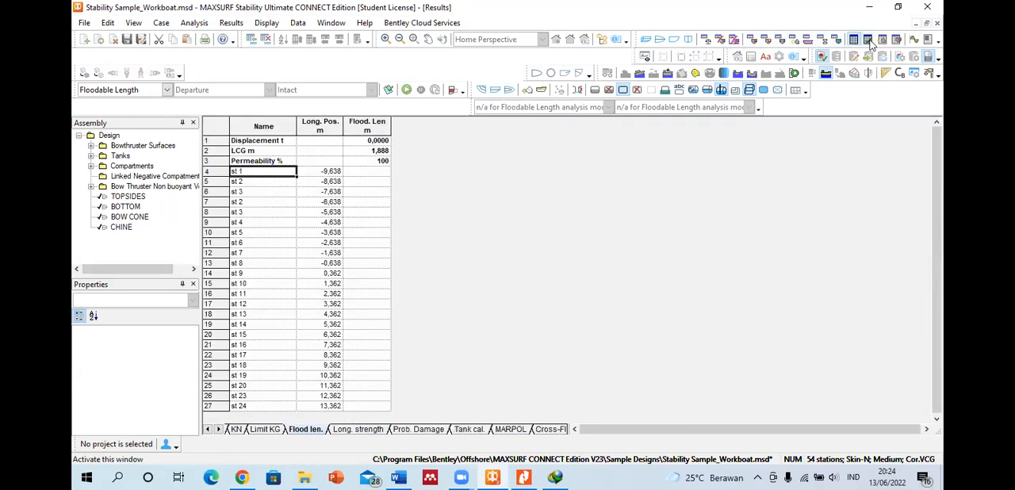
left_click(867, 39)
left_click(853, 41)
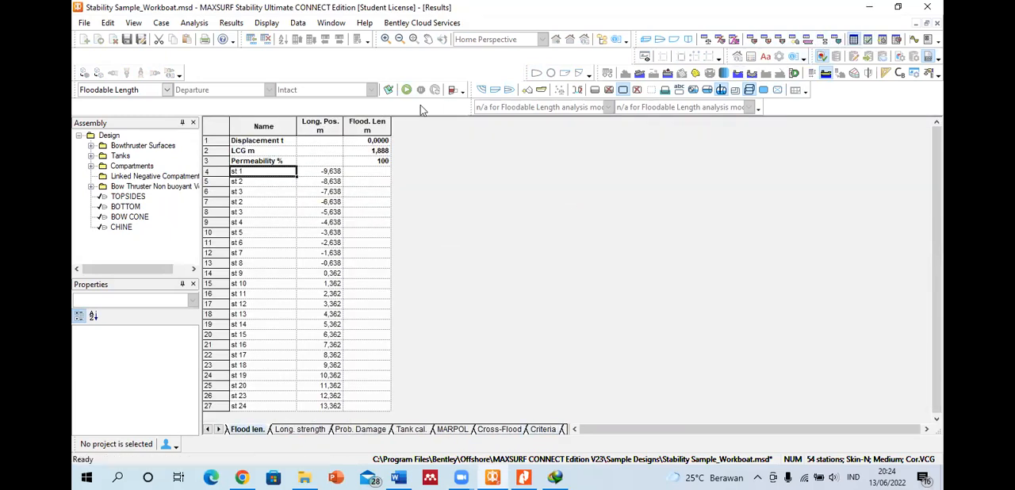
left_click(369, 143)
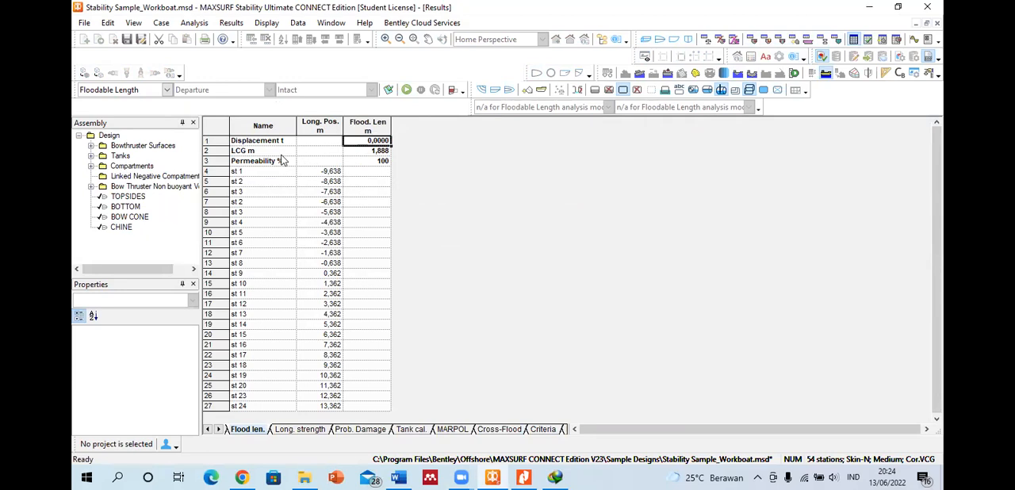
Step: Check the permeability setting of the floodable length analysis, then inspect the displacement, LCG and permeability rows in the results
left_click(195, 23)
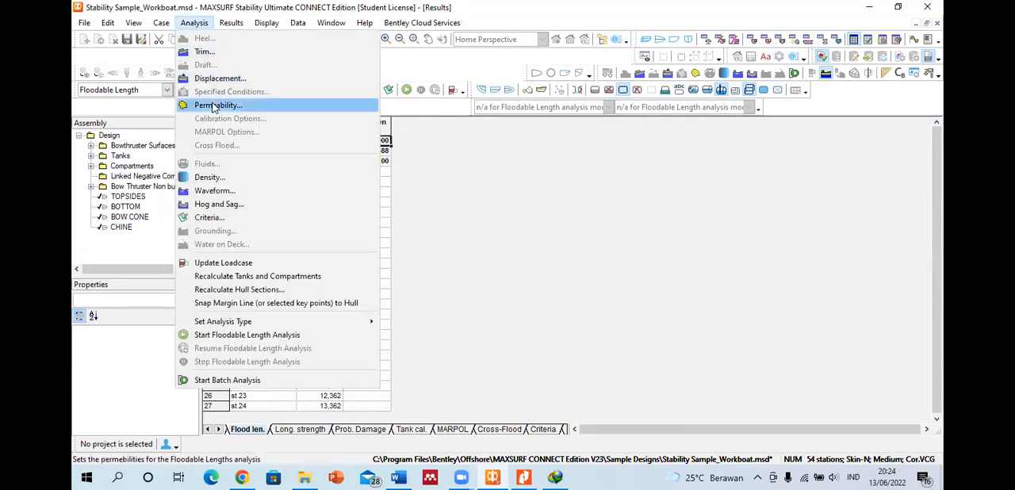
left_click(218, 105)
left_click(499, 211)
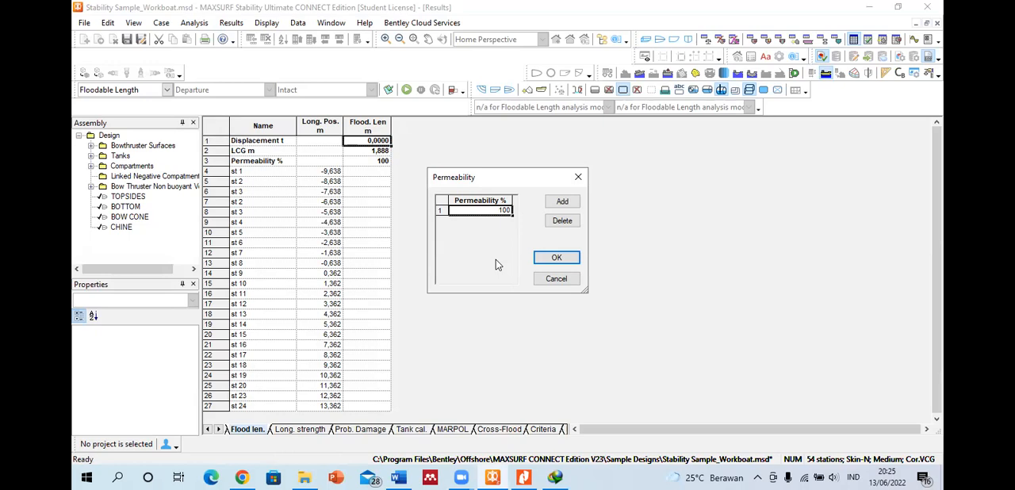
left_click(555, 258)
left_click(367, 162)
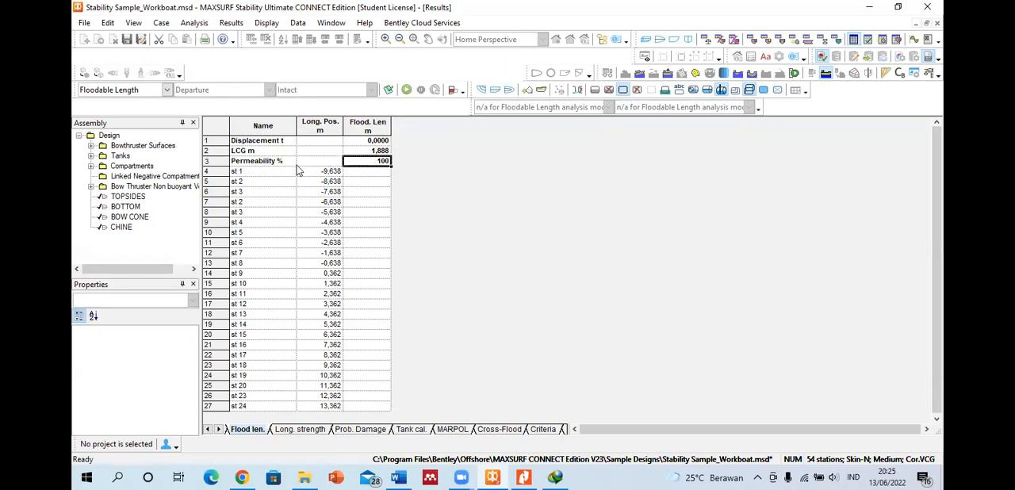
left_click_drag(368, 141, 368, 151)
left_click(369, 163)
Step: Look at the trim setup of the floodable length analysis and close it without changes
left_click(184, 23)
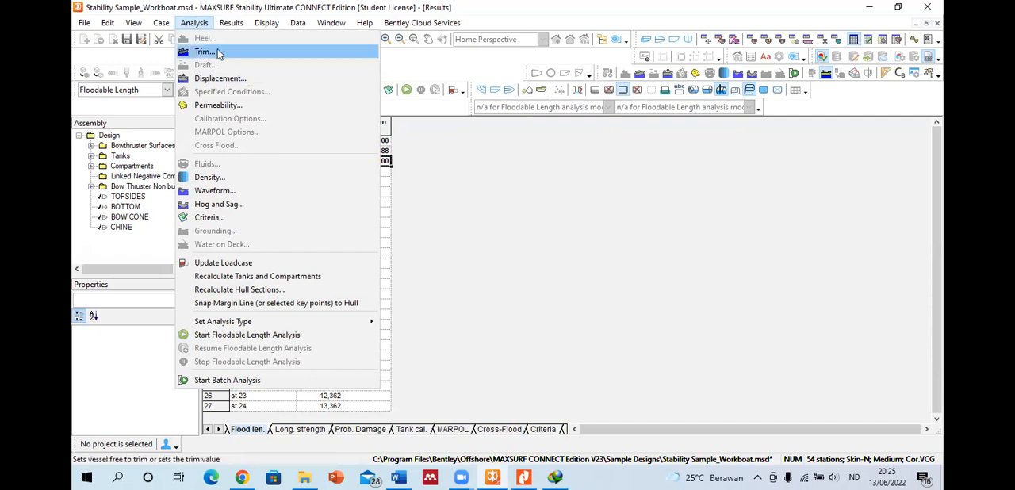
left_click(208, 51)
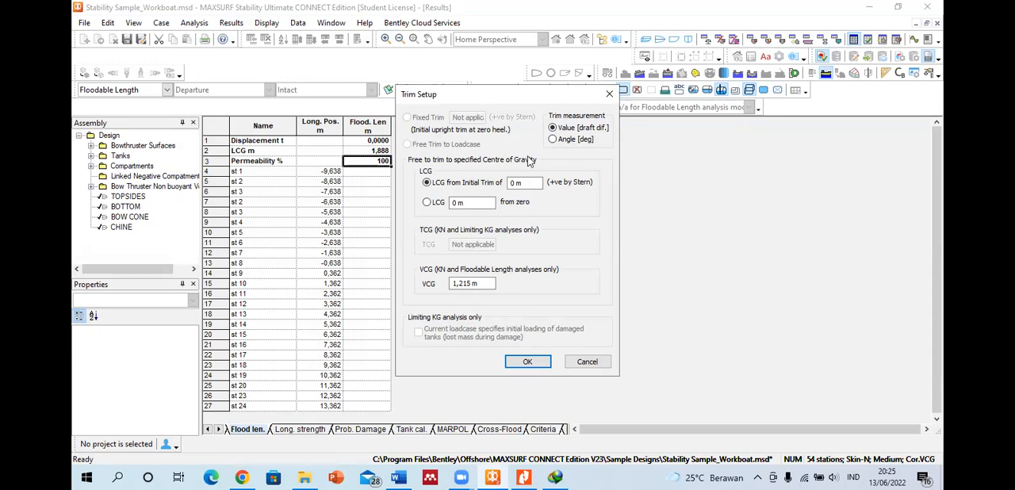
left_click(609, 93)
Step: Define the displacement range with a final displacement of 80 t and 20 displacements, then try to run the floodable length analysis
left_click(194, 22)
left_click(209, 76)
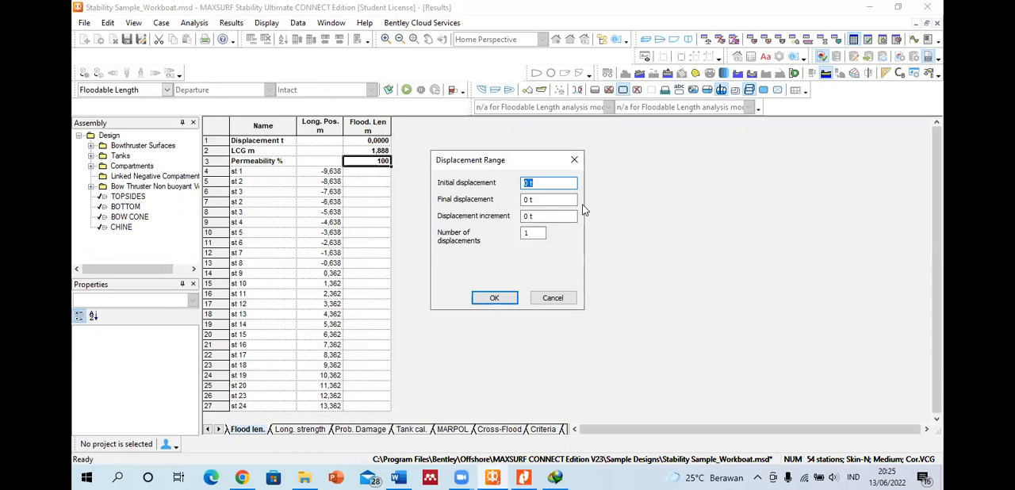
key("Tab")
type("80")
key("Tab")
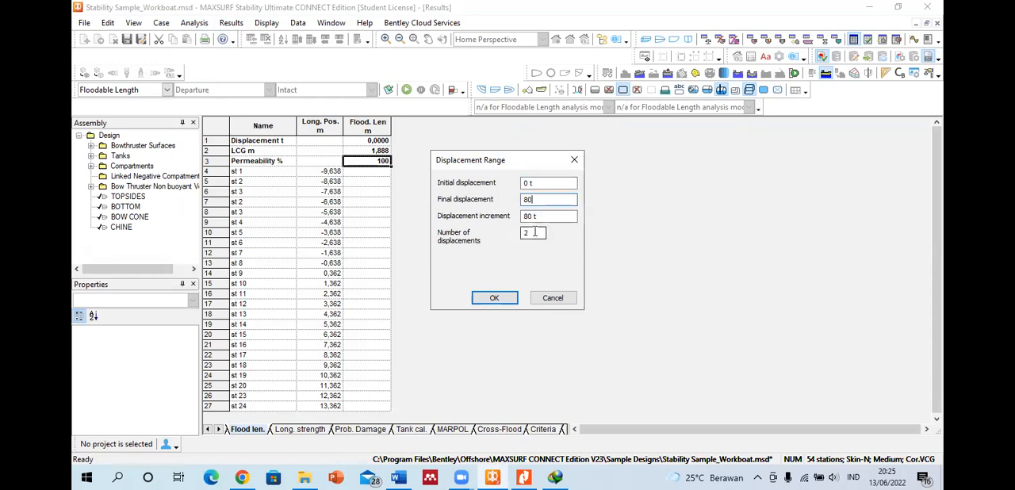
type("20")
left_click(493, 297)
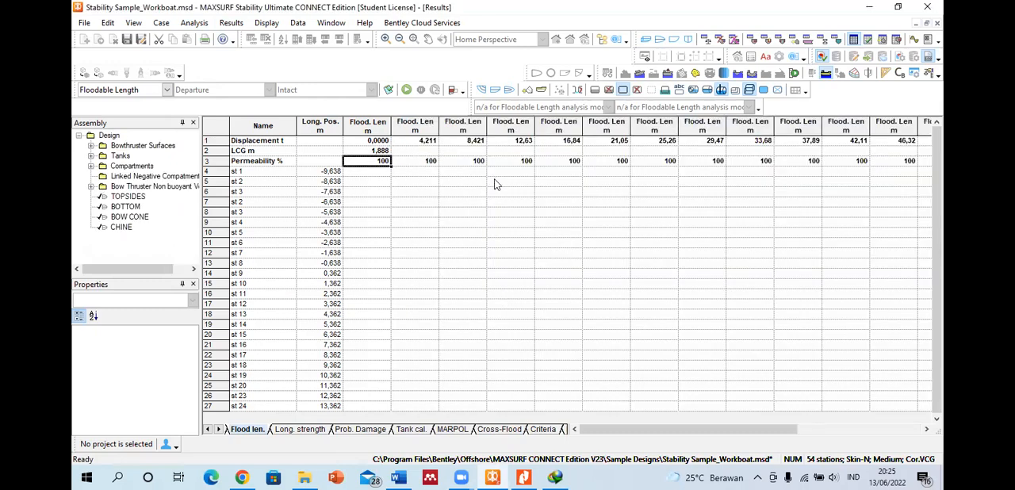
left_click(407, 91)
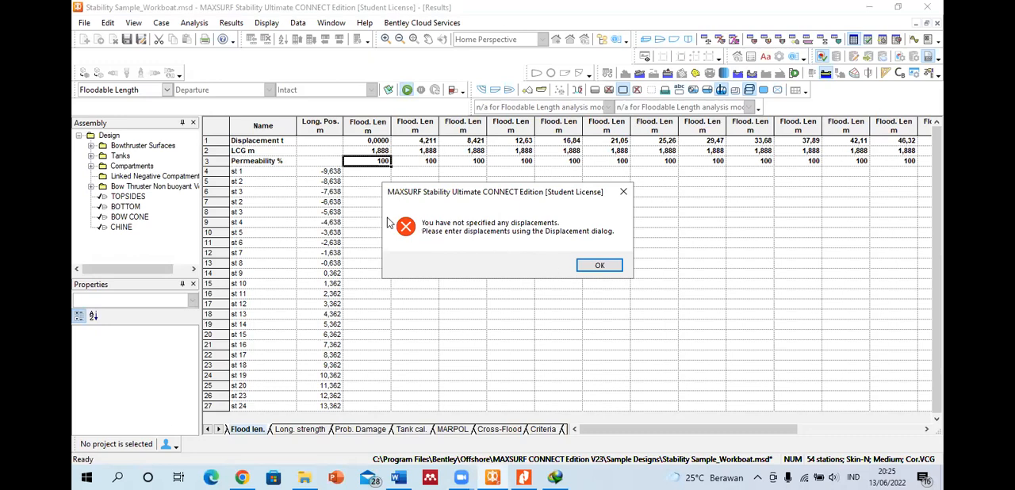
left_click(596, 267)
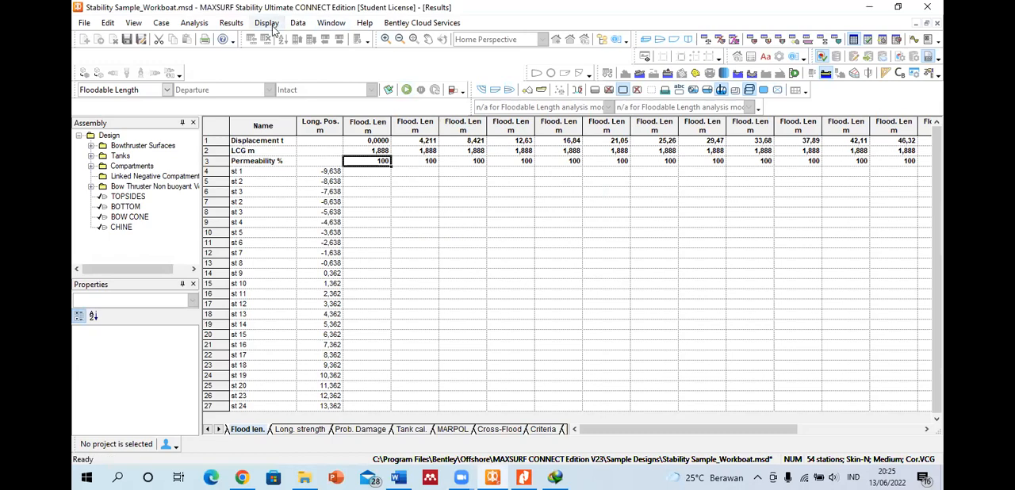
Step: Set the initial displacement of the range to 1 t and run the floodable length analysis
left_click(195, 23)
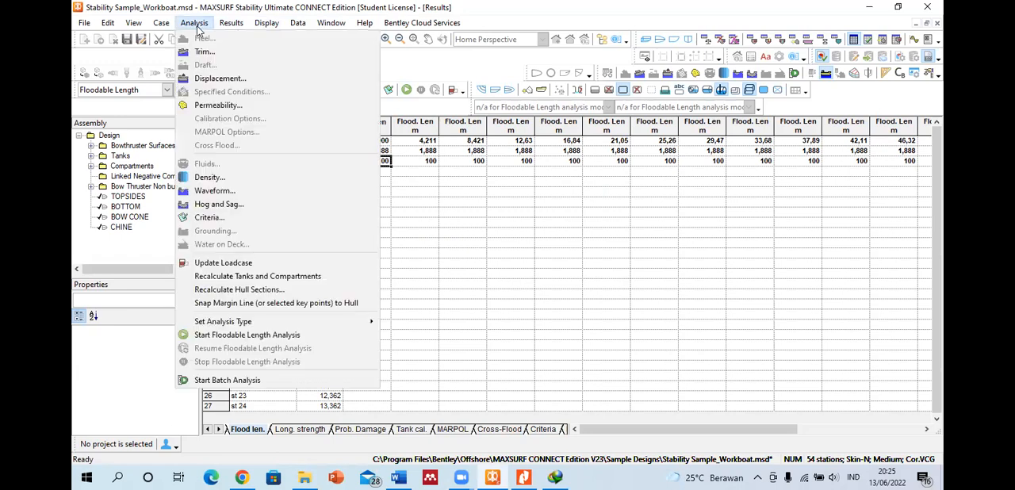
left_click(214, 79)
type("10")
key("BackSpace")
left_click(494, 297)
left_click(407, 90)
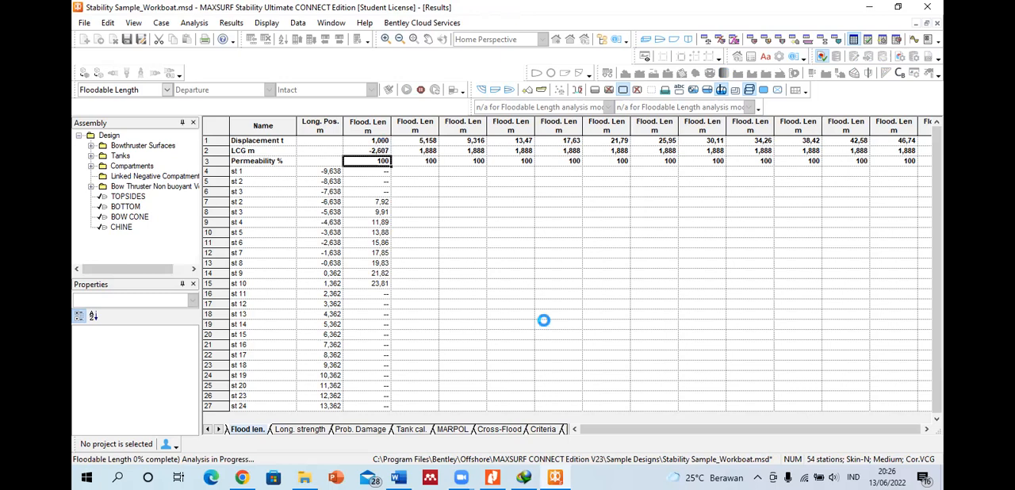
Step: Switch to the StabilityManual PDF in Nitro Pro
left_click(493, 476)
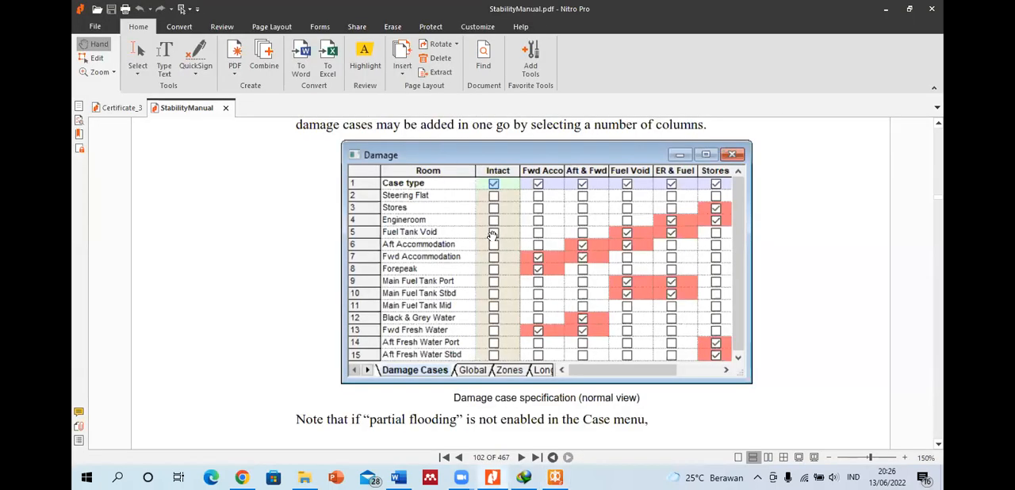
Step: Go back from the damage case pages to the table of contents at the start of the Stability manual
scroll(544, 213, "down", 5)
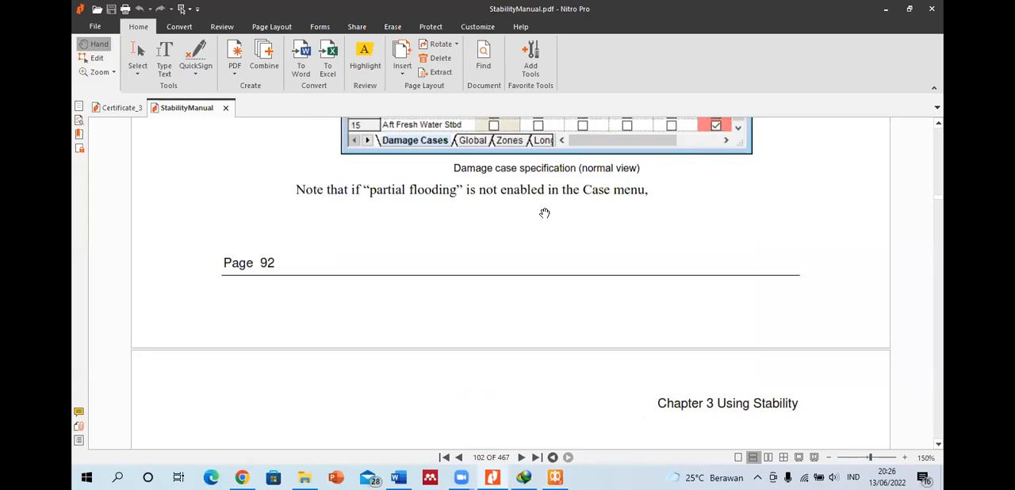
scroll(545, 213, "up", 5)
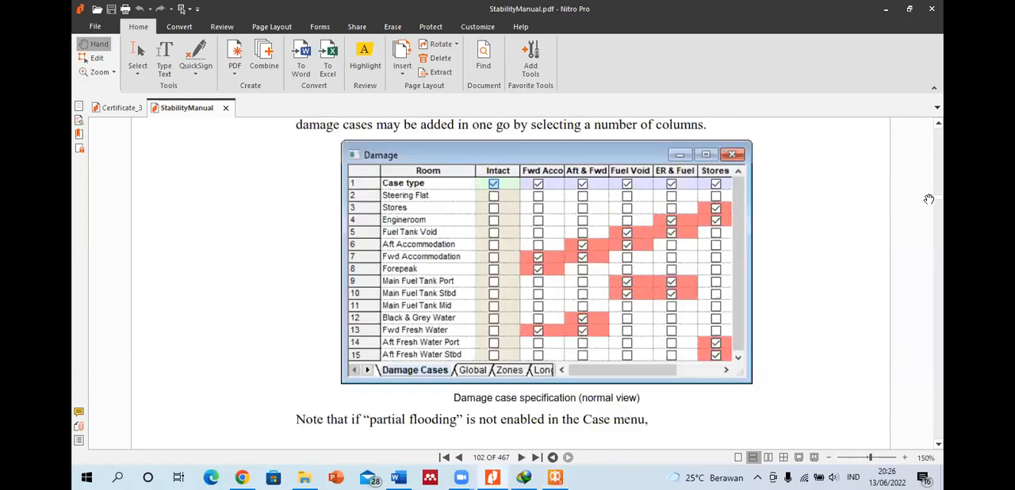
left_click_drag(938, 198, 939, 135)
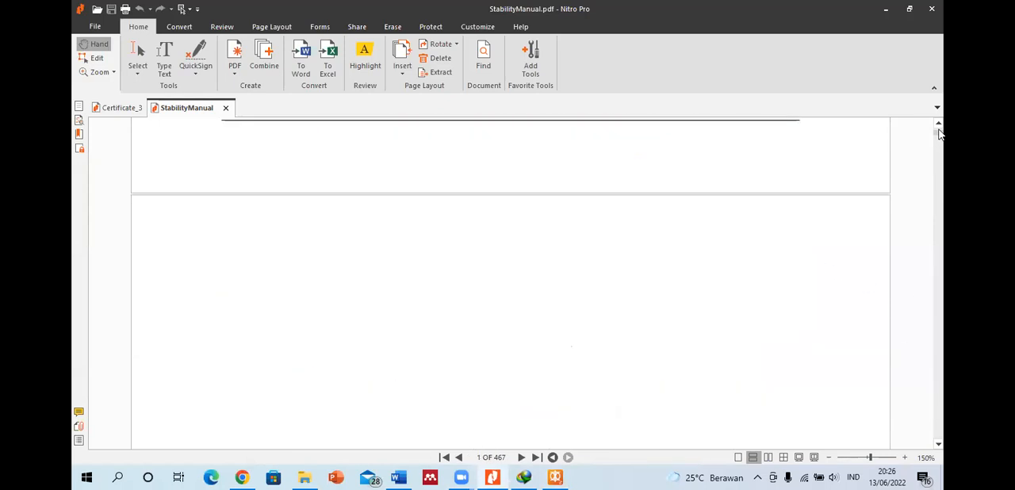
scroll(465, 246, "down", 10)
scroll(465, 246, "down", 10)
scroll(466, 246, "down", 8)
scroll(334, 217, "down", 2)
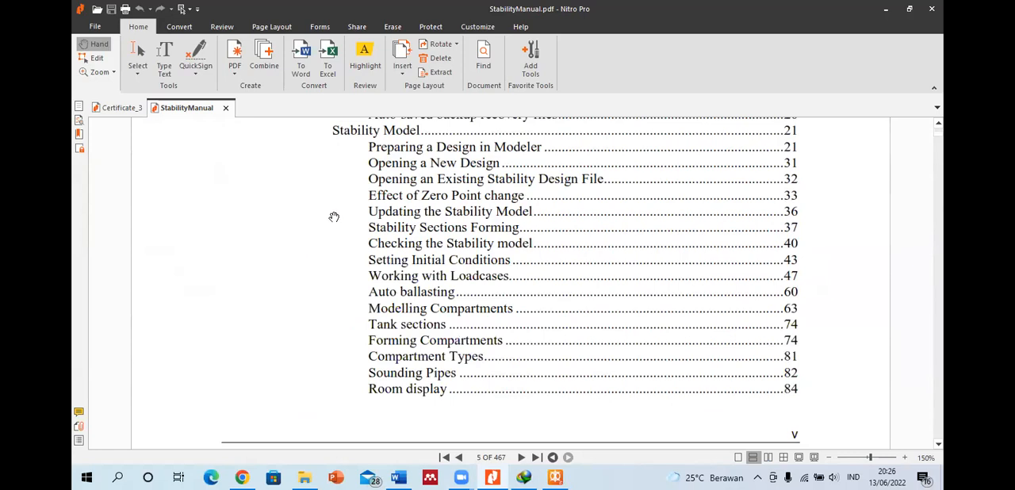
Step: Look through the contents entries for Using Stability and open the Floodable Length section under Analysis Types
scroll(341, 169, "down", 2)
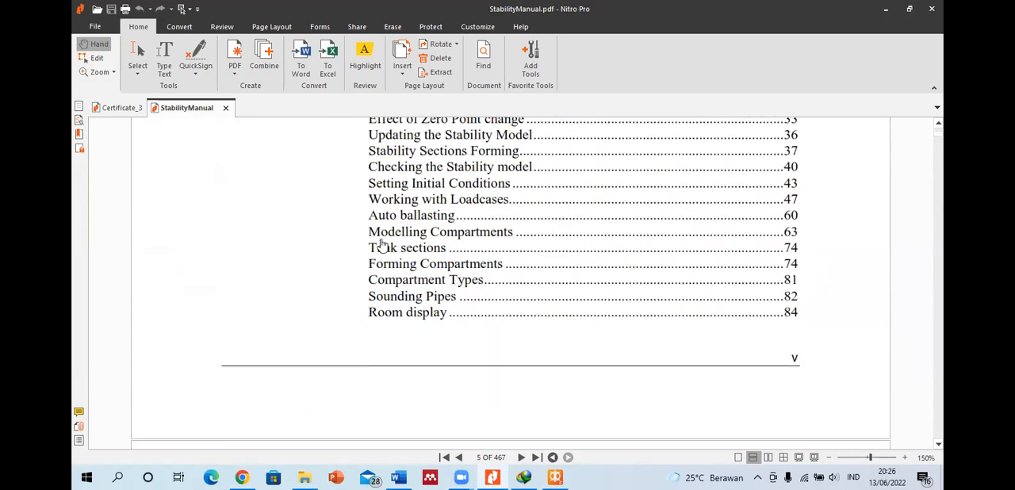
scroll(395, 211, "down", 10)
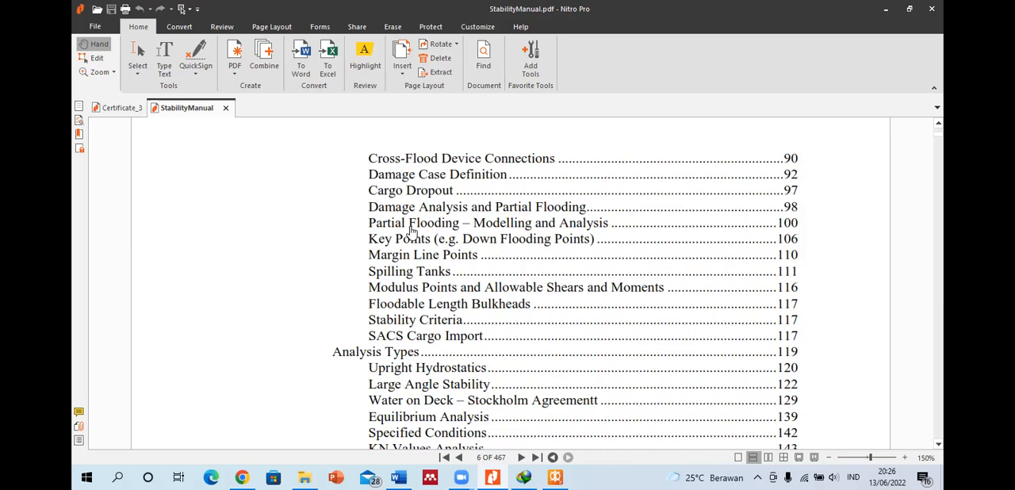
scroll(368, 262, "down", 1)
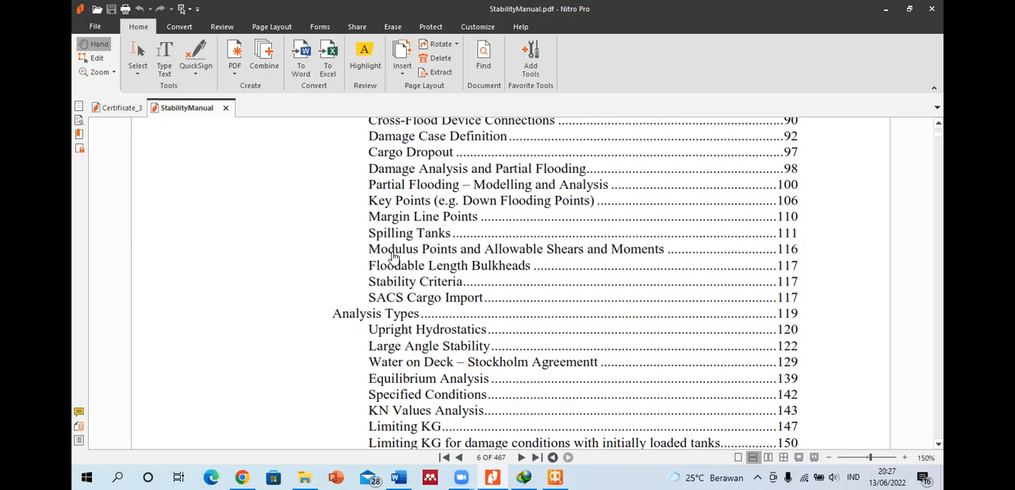
scroll(397, 245, "down", 1)
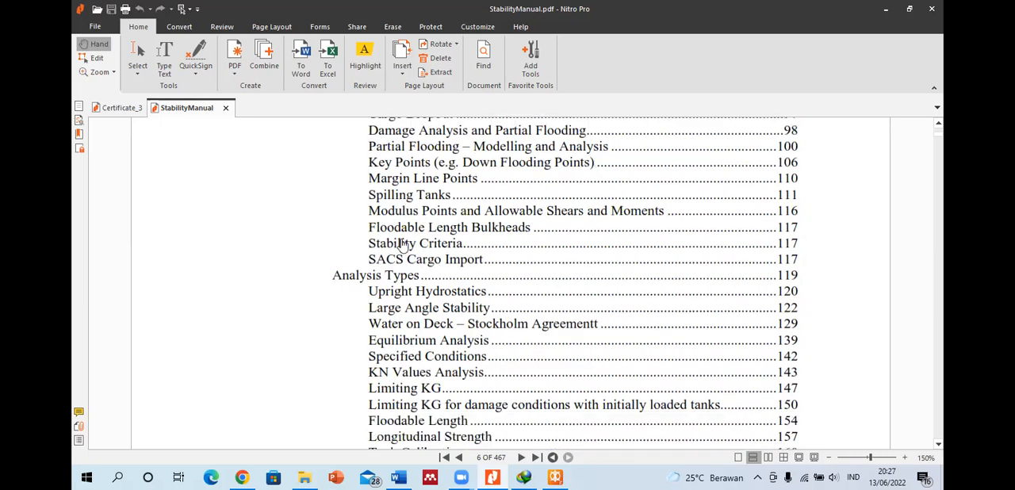
scroll(396, 246, "down", 2)
scroll(373, 194, "down", 1)
scroll(371, 194, "down", 1)
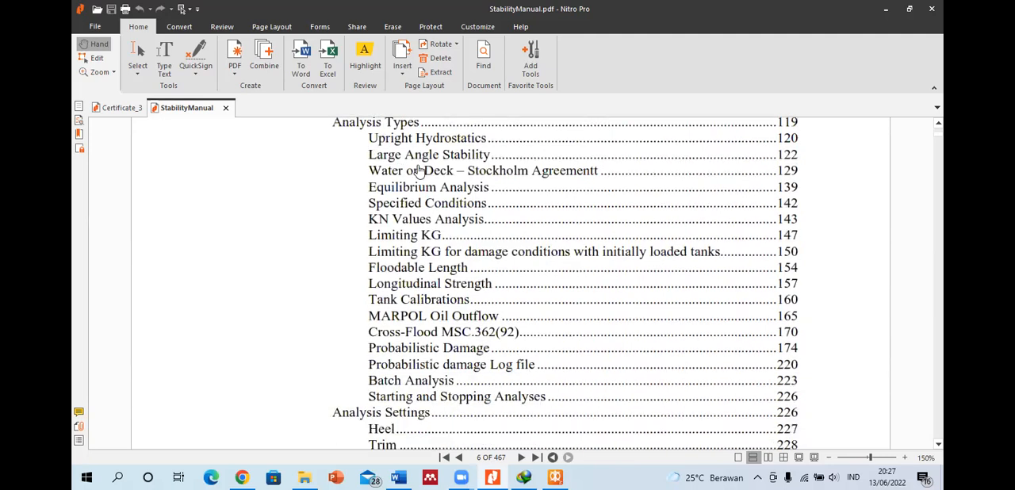
scroll(374, 226, "down", 3)
scroll(381, 262, "down", 5)
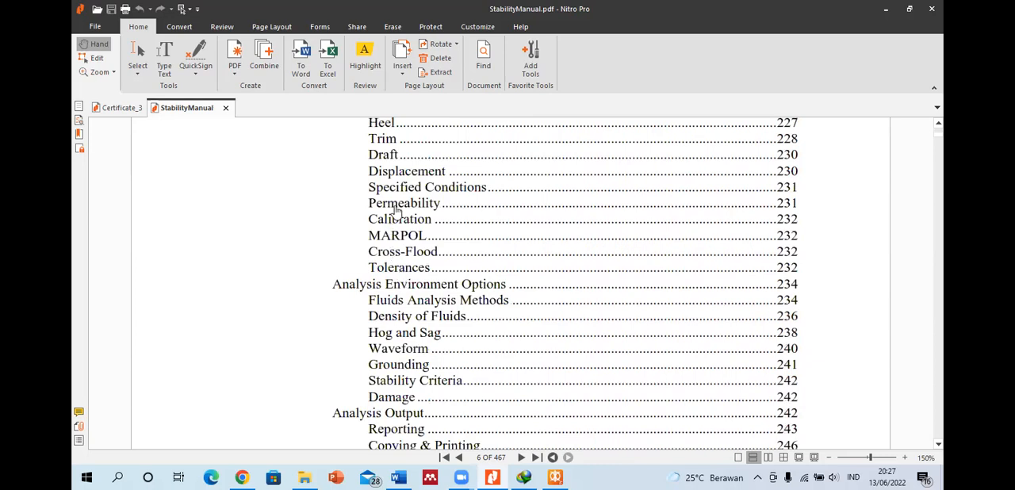
scroll(397, 198, "up", 4)
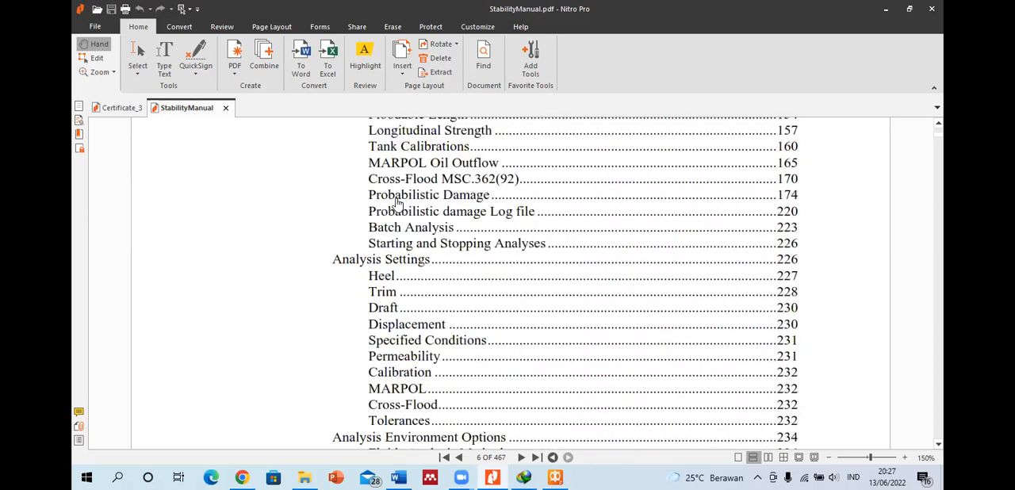
scroll(391, 251, "up", 1)
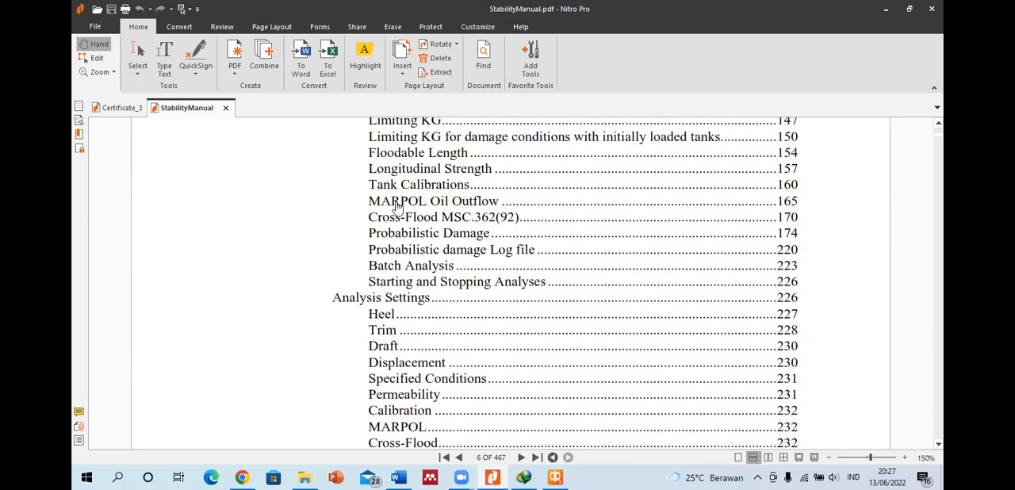
left_click(405, 156)
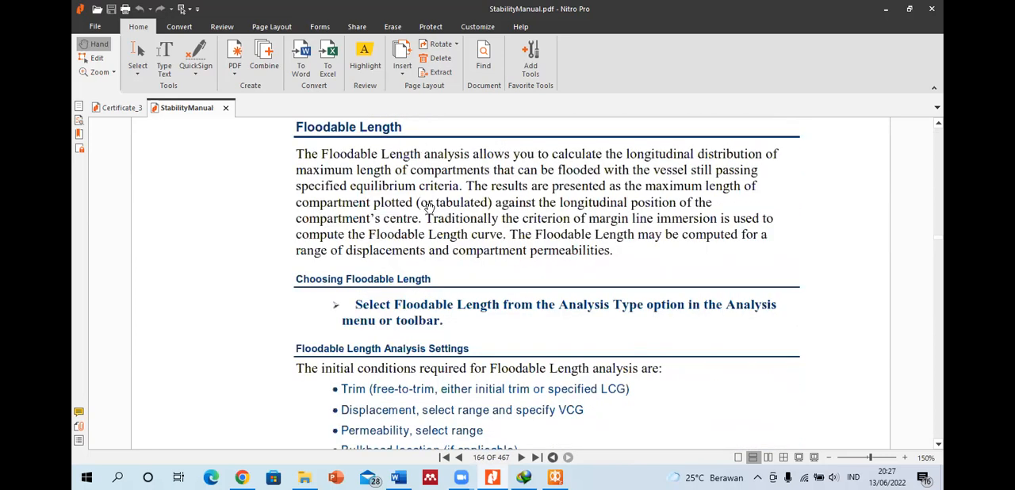
Step: Read the Floodable Length section, examining its analysis settings, permeability, environment options and criteria
scroll(493, 302, "down", 1)
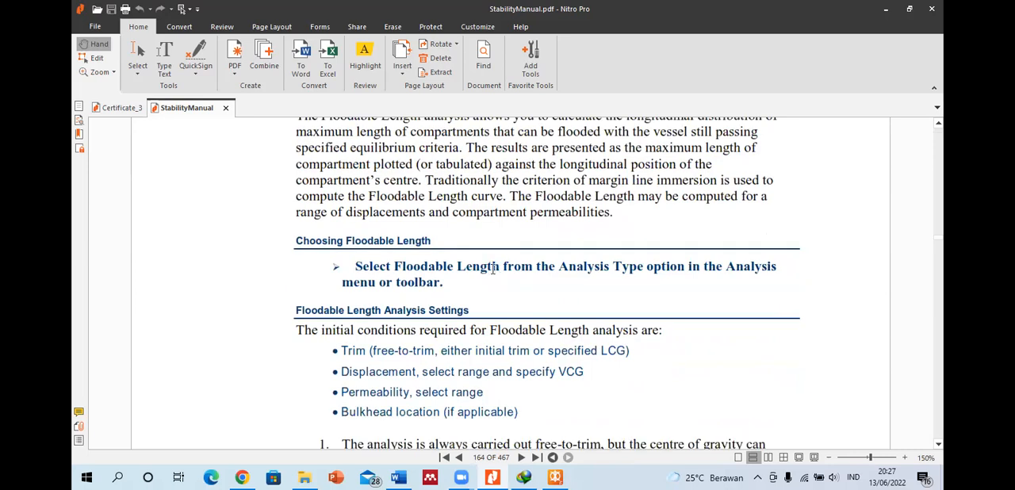
scroll(494, 272, "down", 2)
scroll(494, 274, "down", 4)
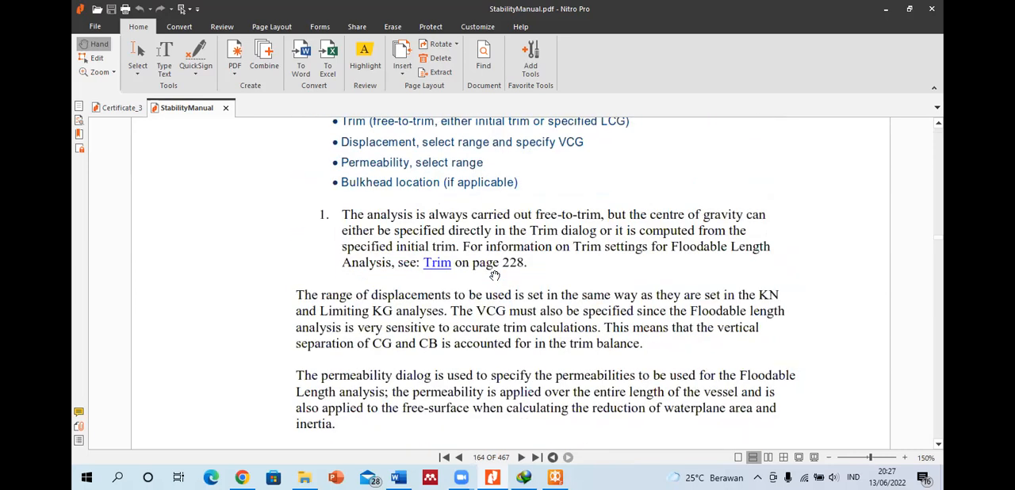
scroll(494, 275, "down", 3)
scroll(493, 277, "down", 3)
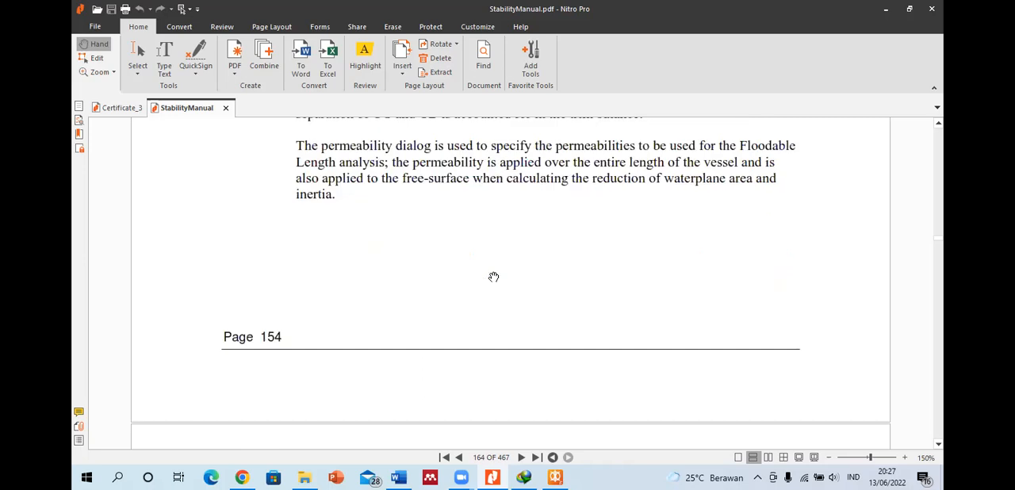
scroll(493, 277, "down", 8)
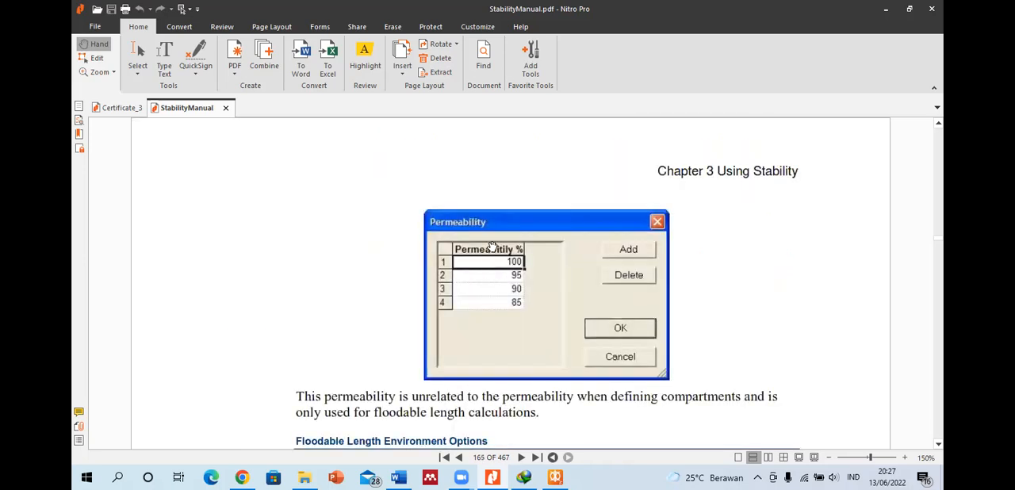
scroll(488, 243, "down", 3)
scroll(493, 200, "down", 4)
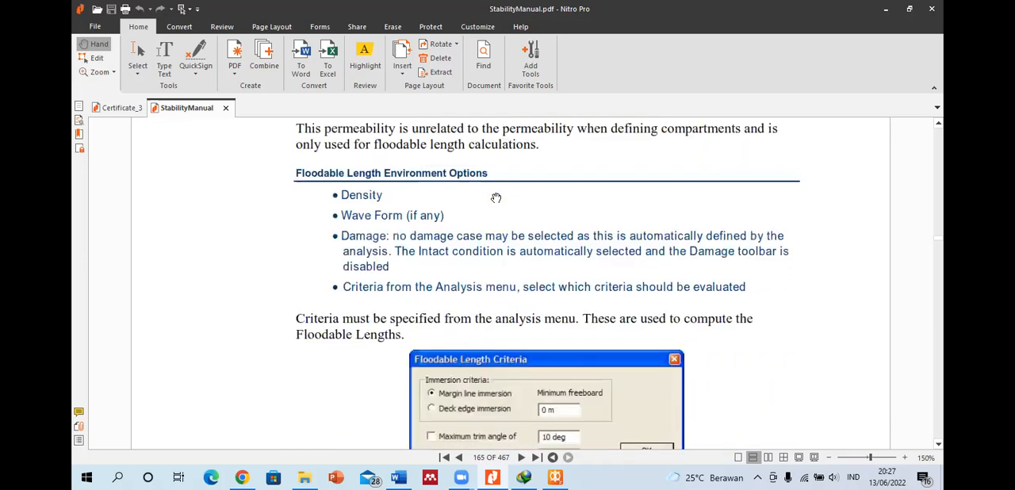
scroll(470, 204, "down", 3)
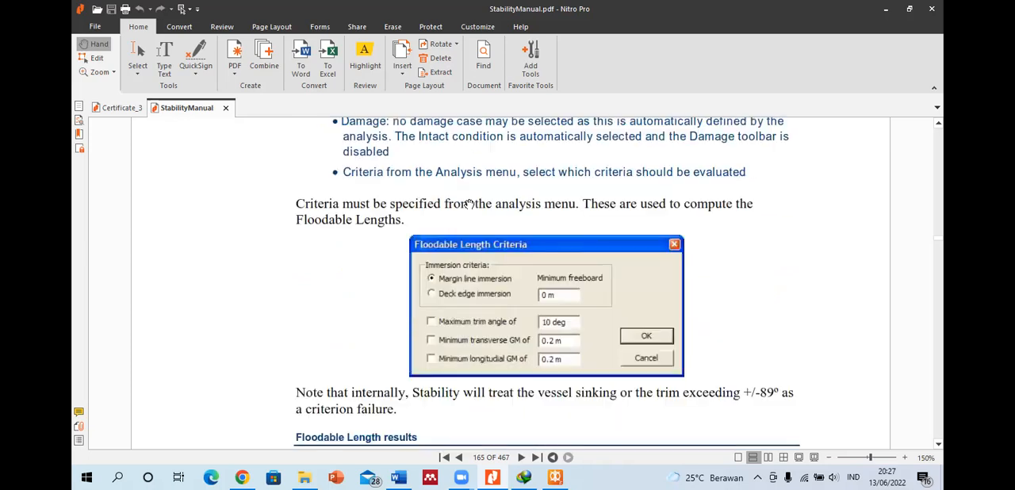
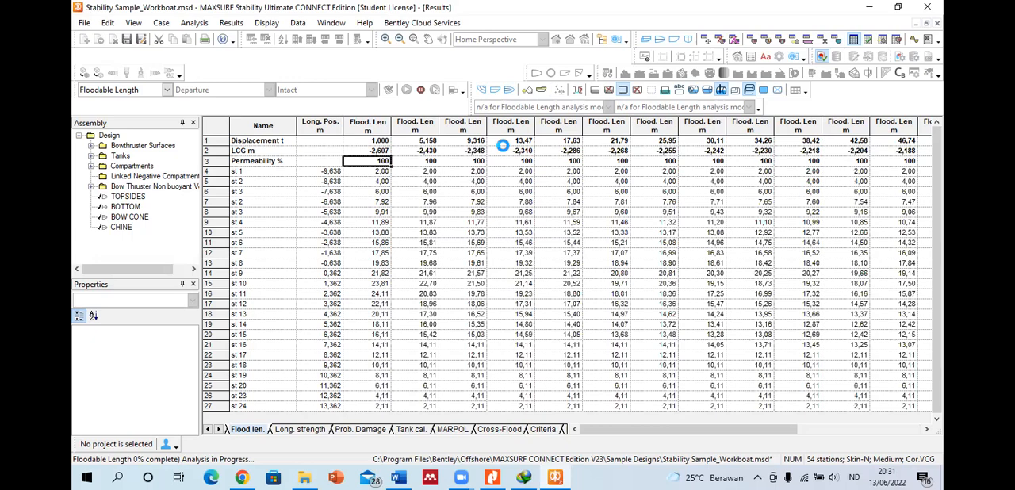
Step: Glance at the Stability manual in Nitro Pro, return to MAXSURF Stability and display the floodable length graph
left_click(493, 477)
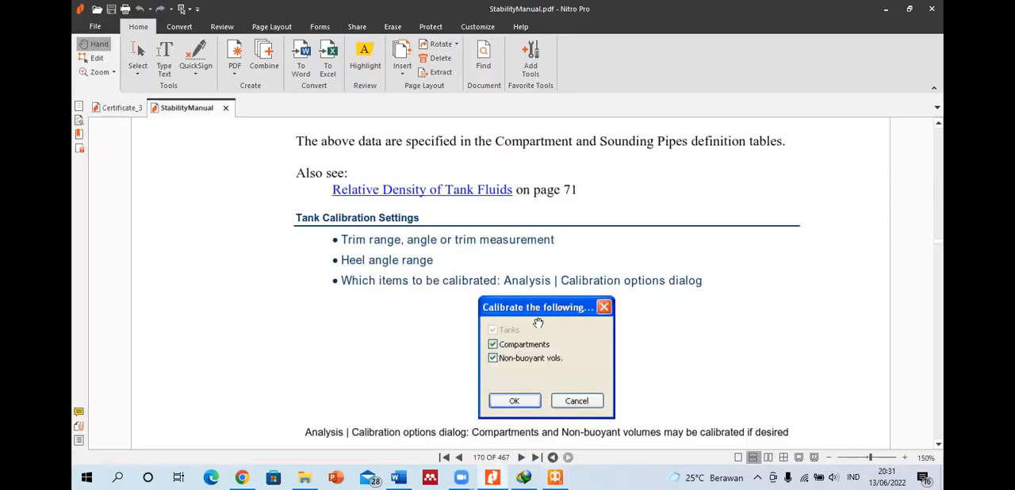
left_click(555, 477)
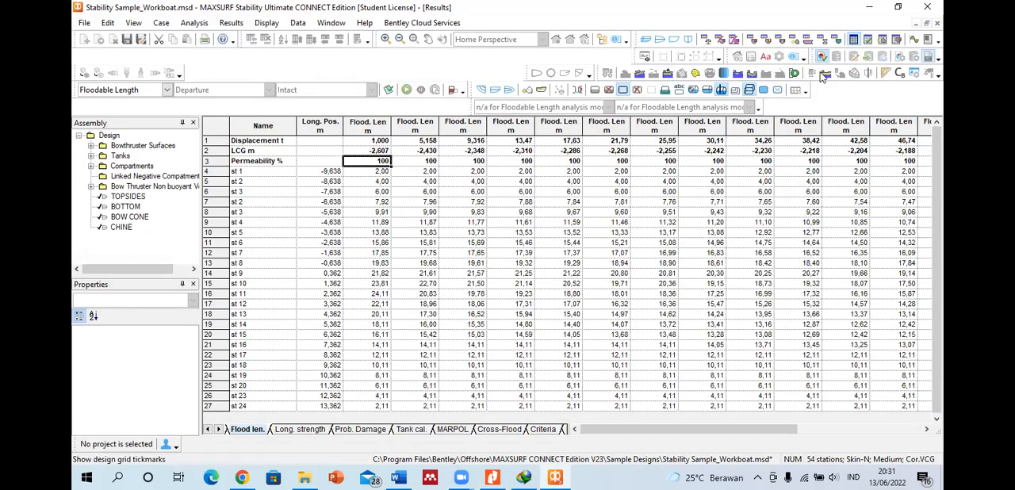
left_click(913, 40)
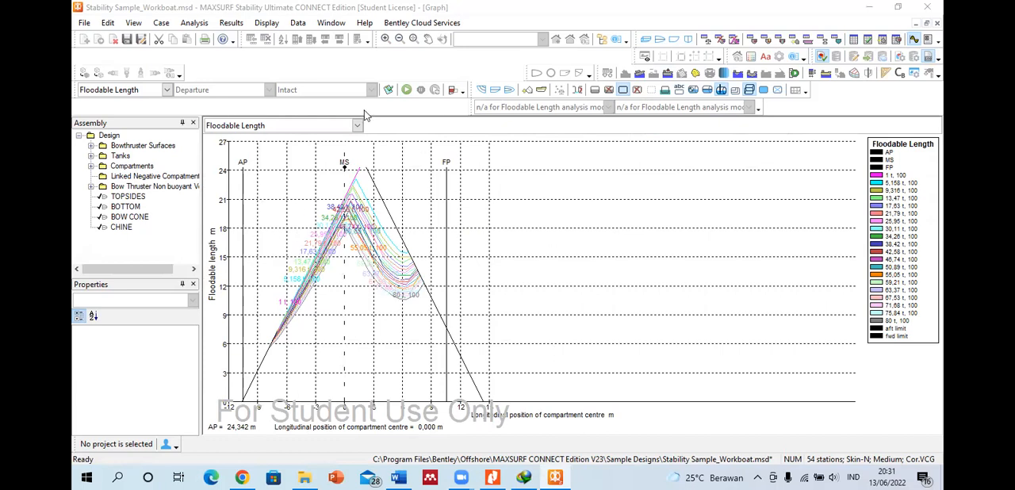
Step: Set the analysis type to Longitudinal Strength and choose Departure as the loadcase
left_click(167, 94)
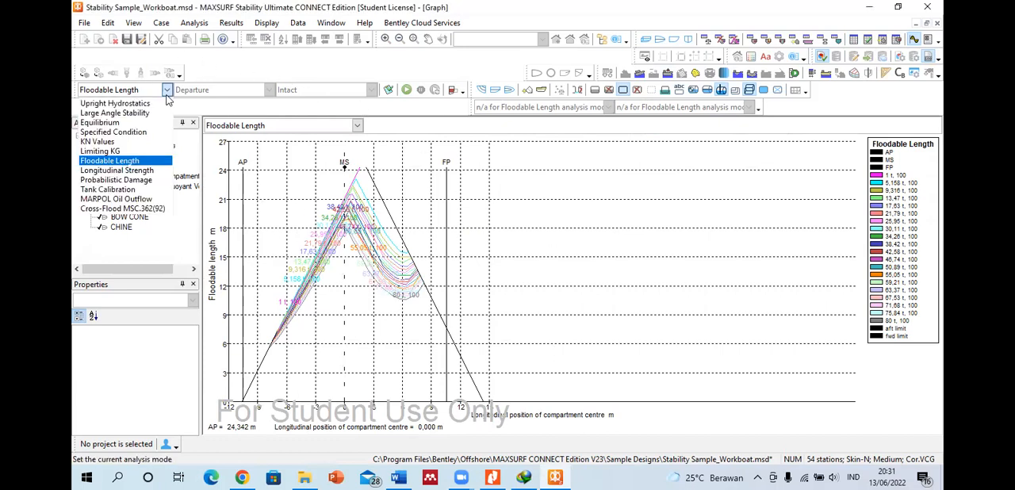
left_click(152, 171)
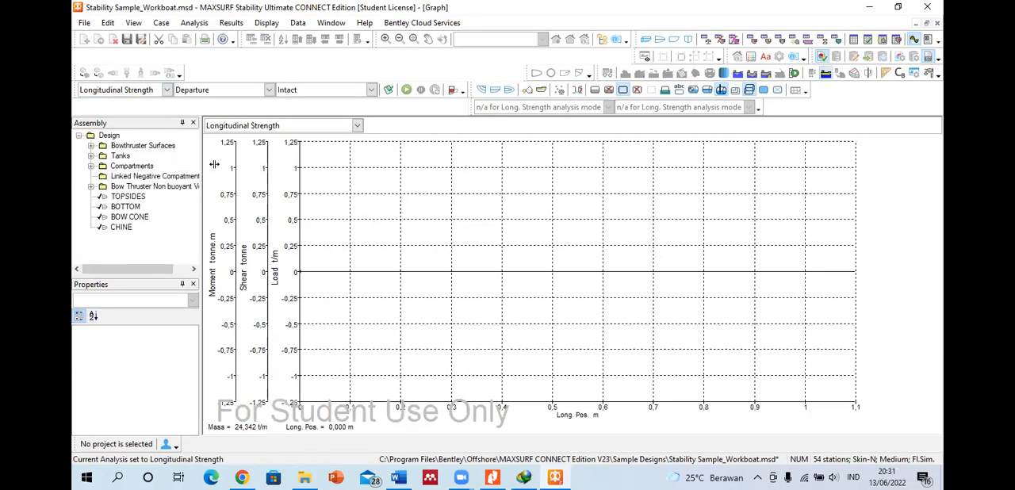
left_click(270, 91)
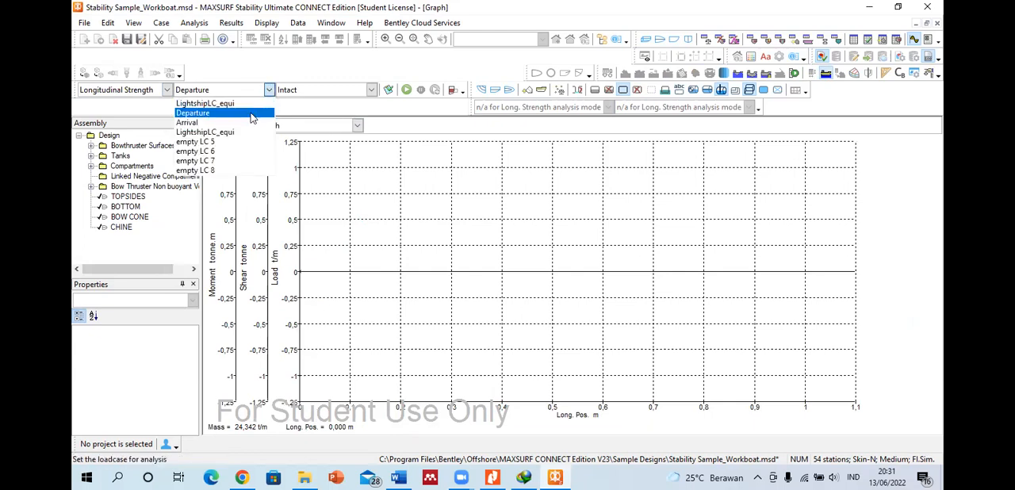
left_click(227, 115)
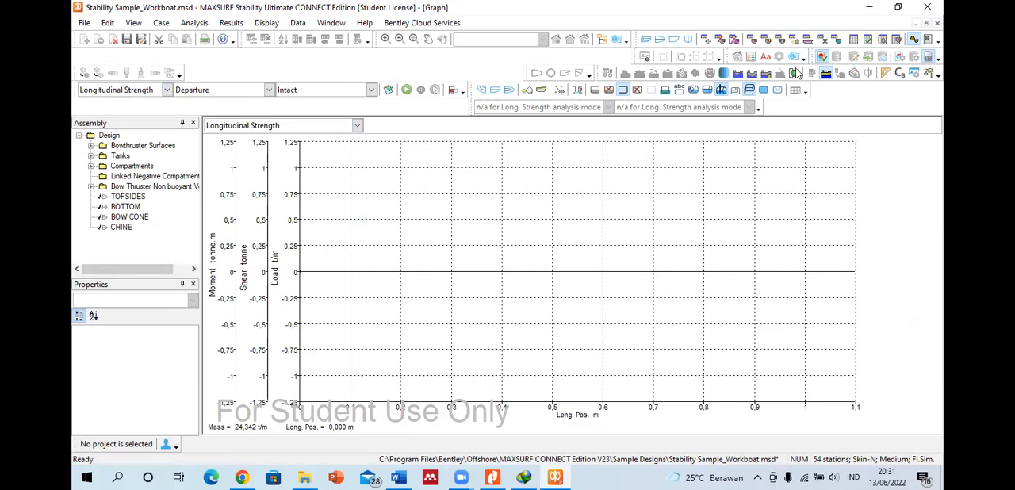
Step: Review the room definition table, the Departure loadcase table and the perspective view of the hull
left_click(751, 39)
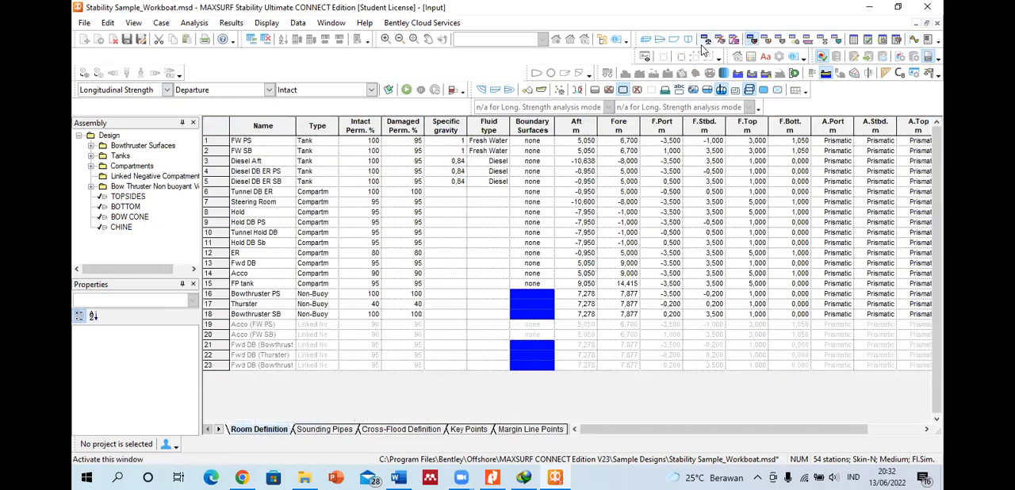
left_click(704, 42)
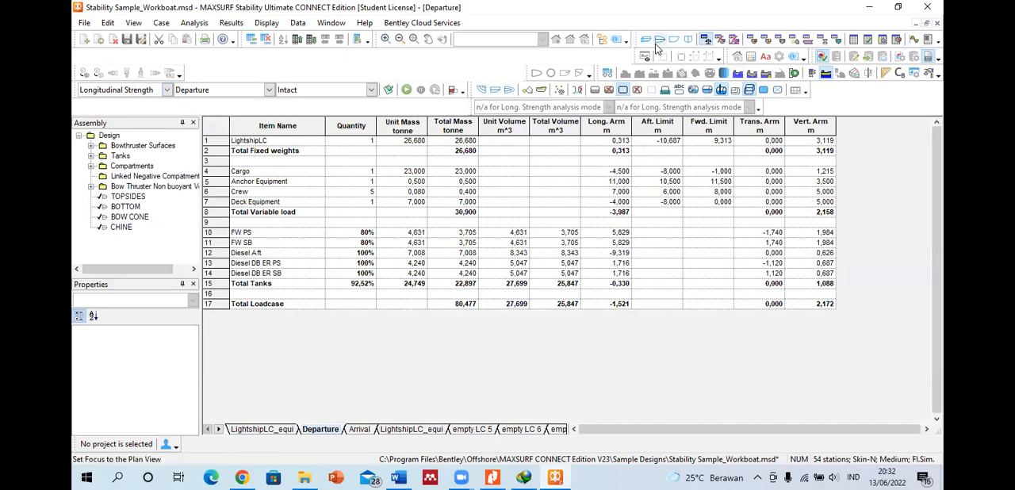
left_click(646, 39)
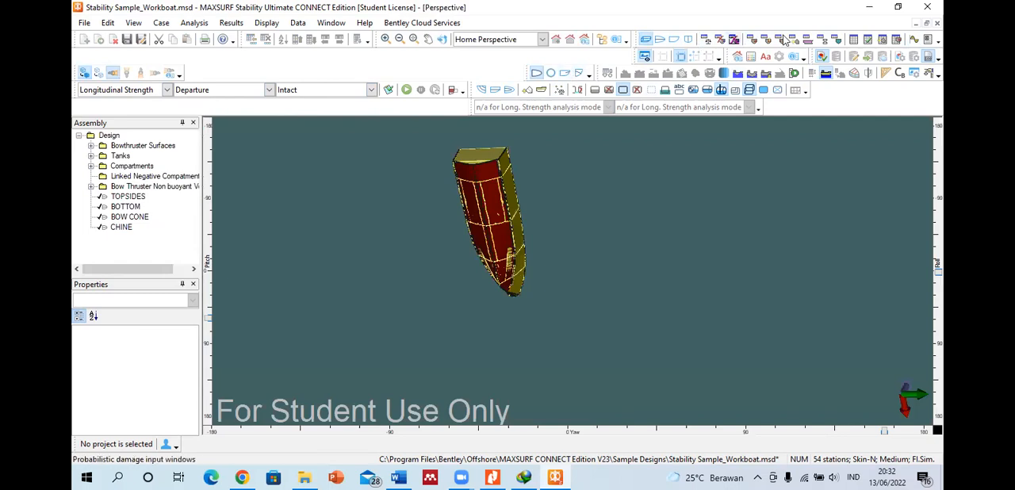
Step: Run the Longitudinal Strength analysis for the intact Departure loadcase and view its results table and graph
left_click(853, 39)
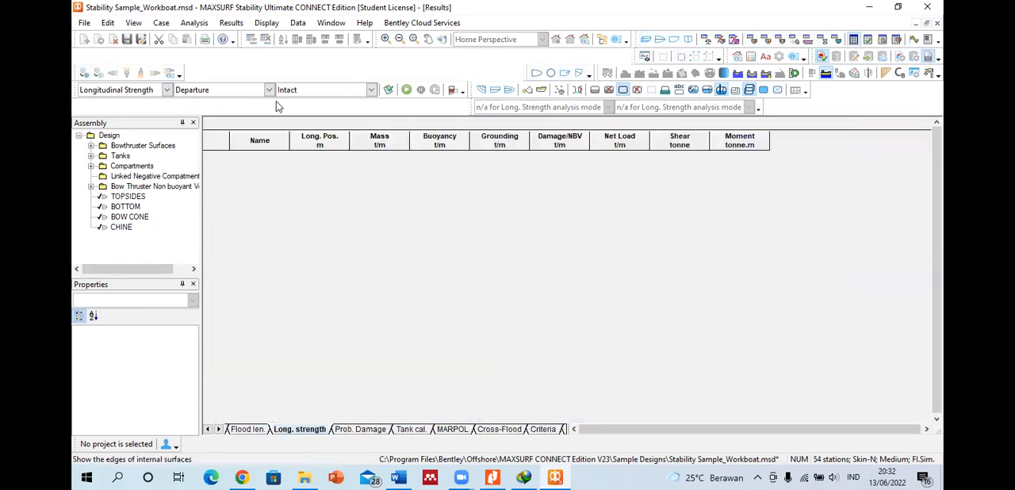
left_click(406, 90)
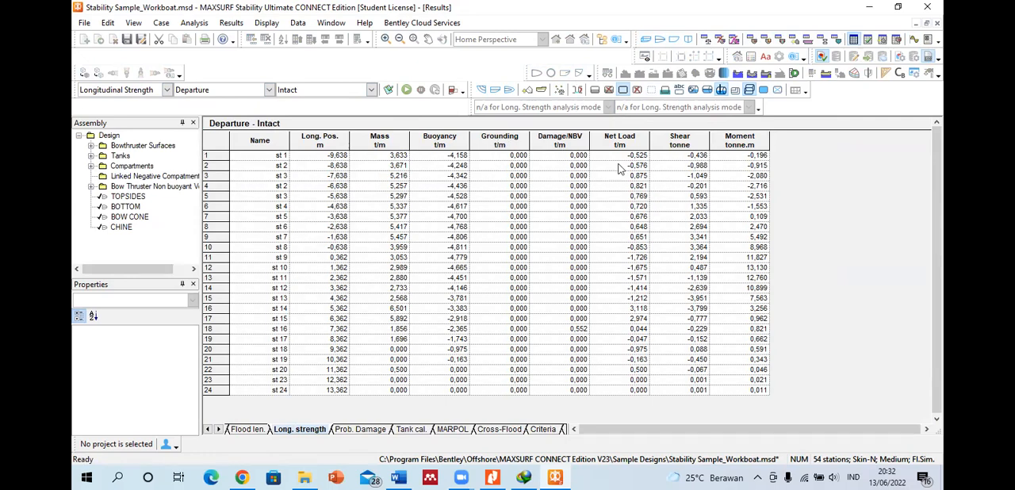
left_click(913, 39)
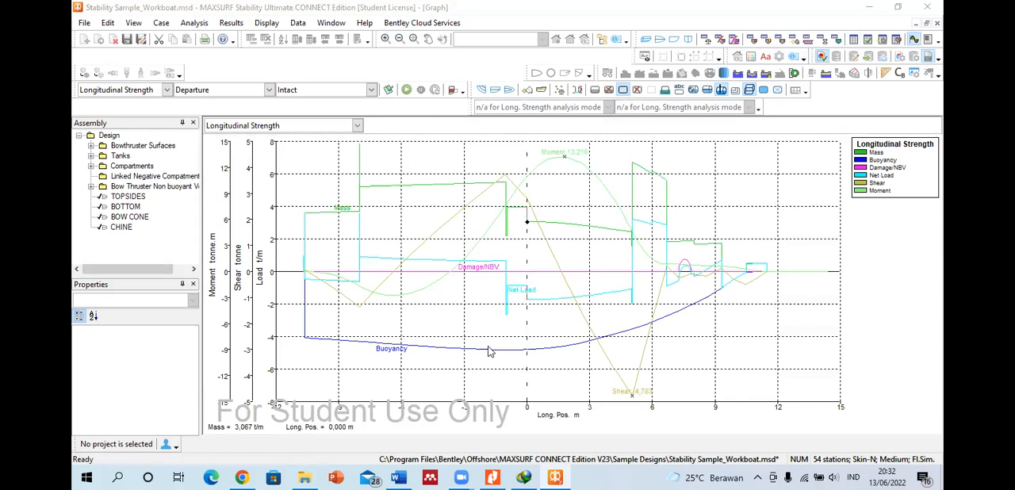
Step: Trace the moment and shear curves along the vessel's length on the longitudinal strength graph
left_click(543, 176)
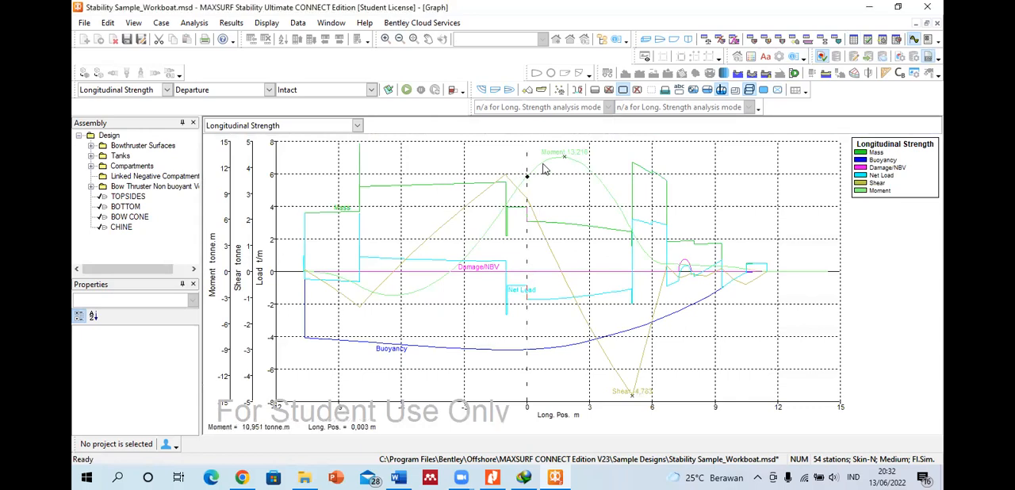
mouse_move(538, 173)
left_mouse_down()
mouse_move(428, 290)
mouse_move(330, 277)
mouse_move(410, 285)
mouse_move(564, 188)
mouse_move(652, 269)
mouse_move(765, 298)
left_mouse_up()
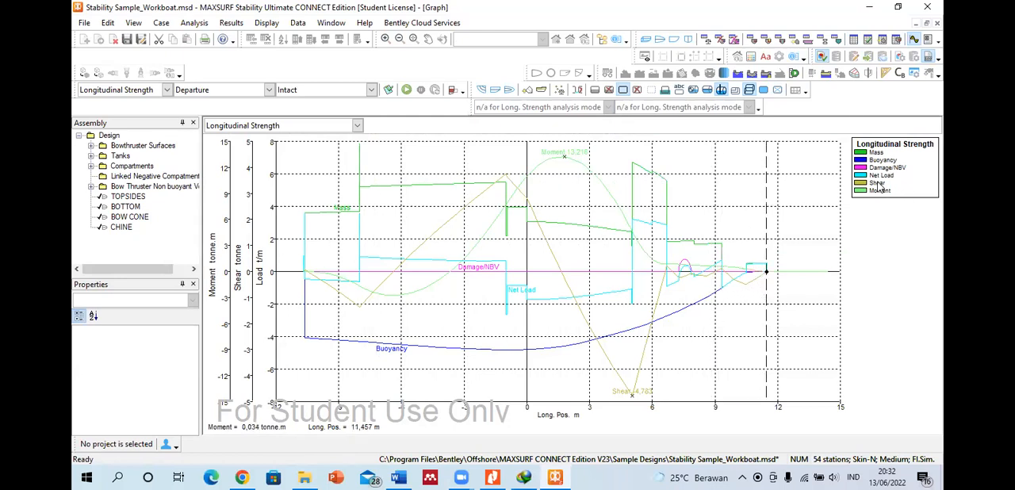
left_click_drag(545, 244, 783, 300)
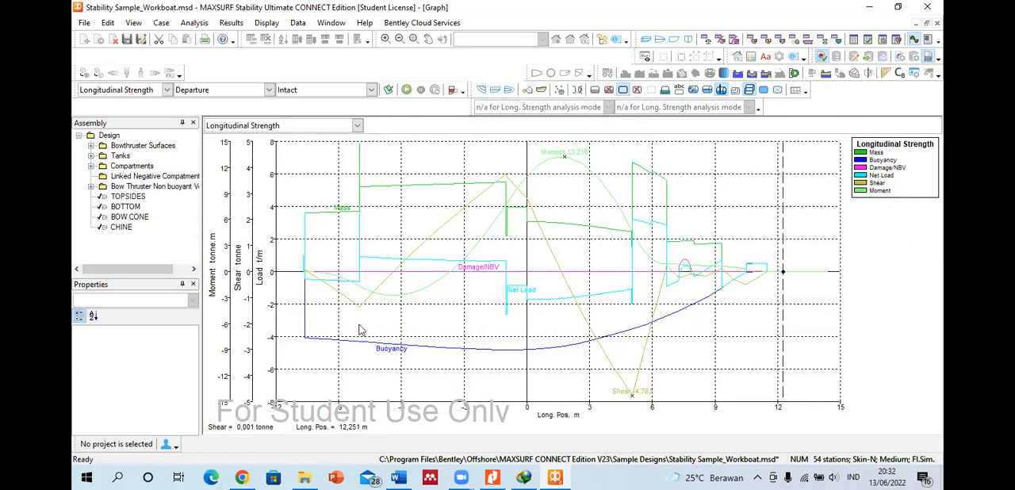
left_click_drag(340, 342, 578, 283)
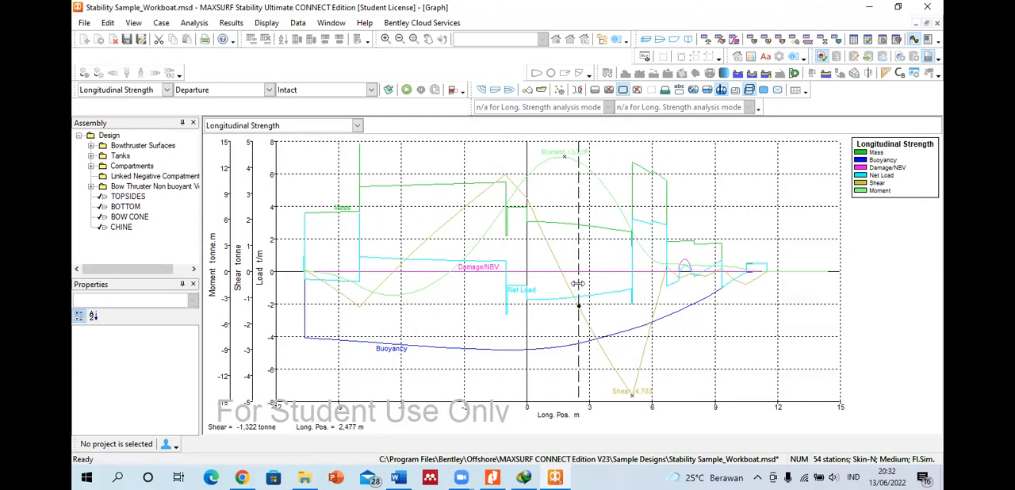
Step: Examine the single and dual point grounding settings for the analysis and close them without changes
left_click(161, 25)
left_click(205, 27)
left_click(194, 23)
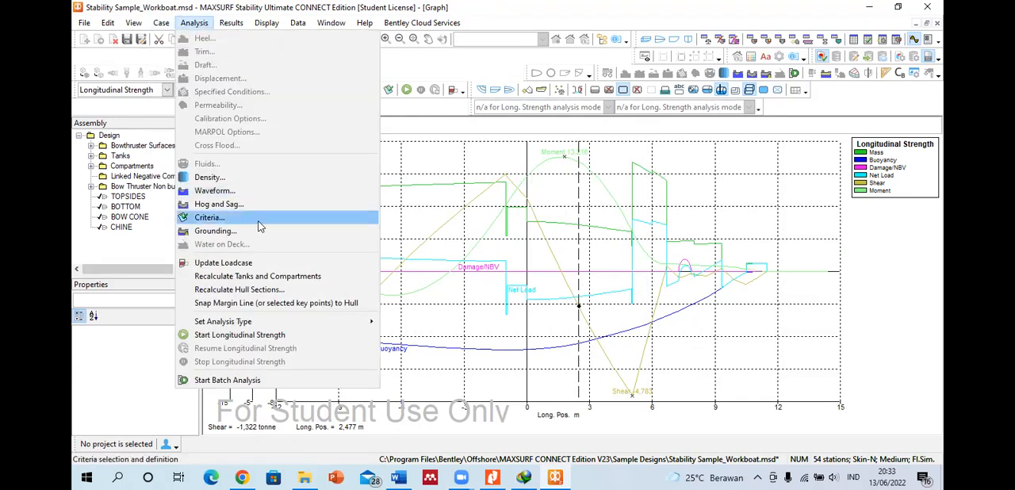
left_click(214, 230)
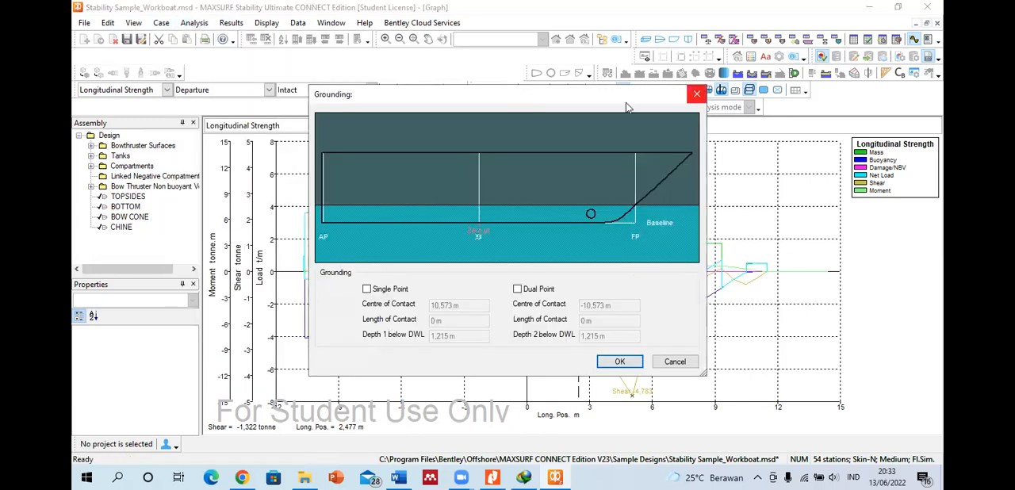
left_click(696, 93)
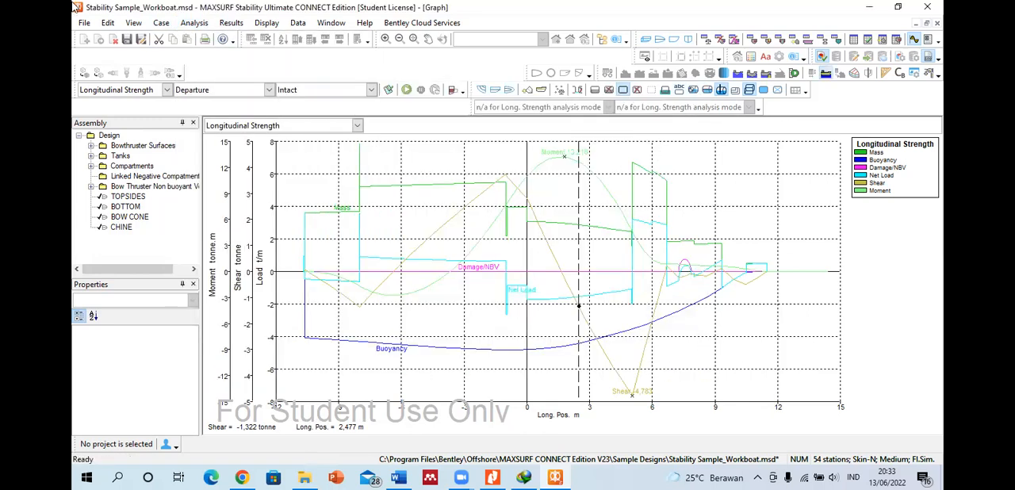
Step: Try the Sinusoidal and Trochoidal options in the waveform settings, then cancel without applying them
left_click(194, 23)
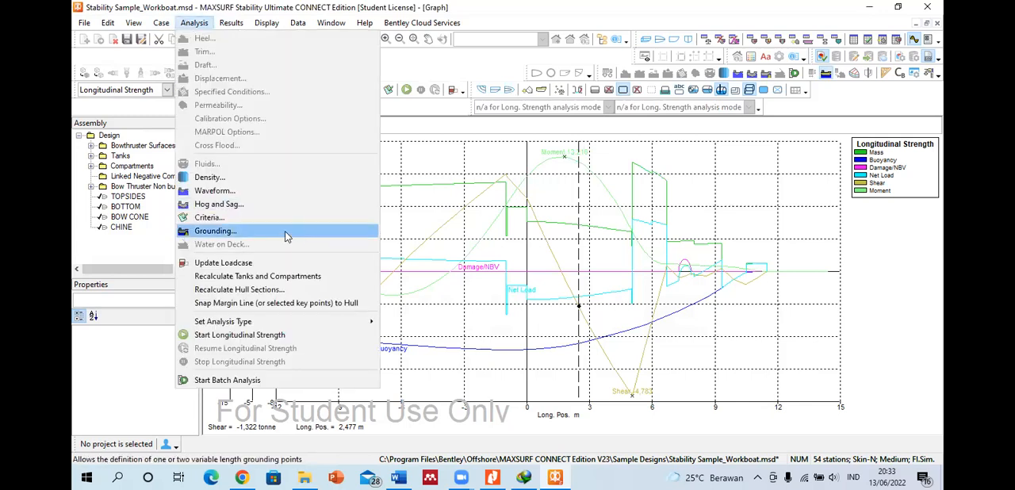
left_click(226, 190)
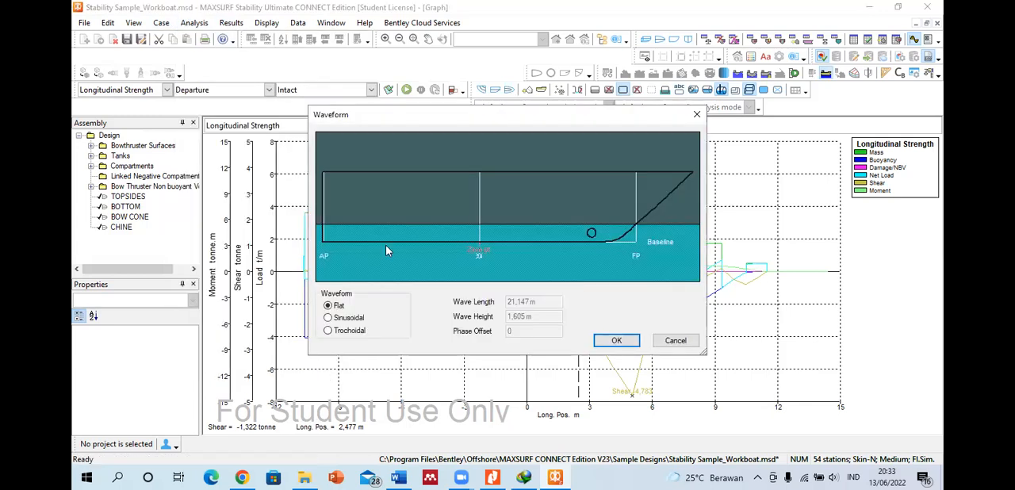
left_click(329, 317)
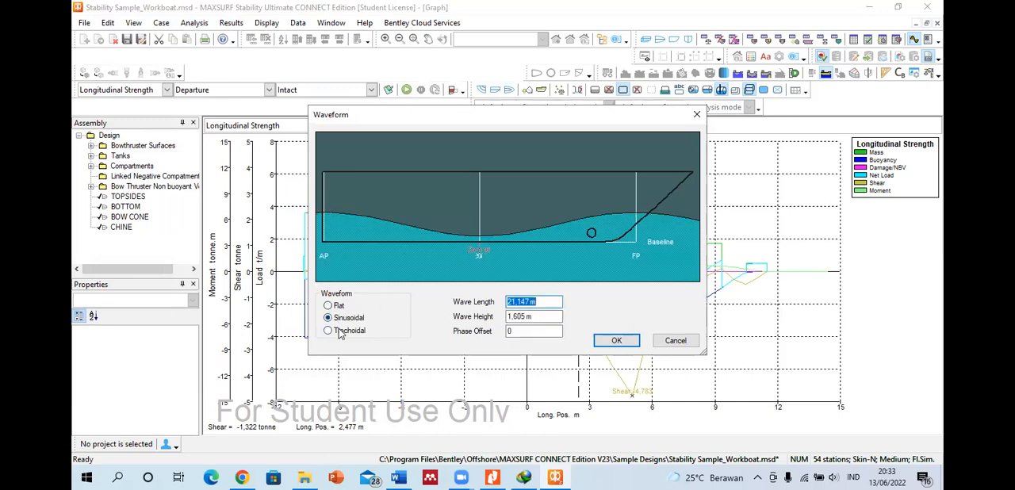
left_click(340, 332)
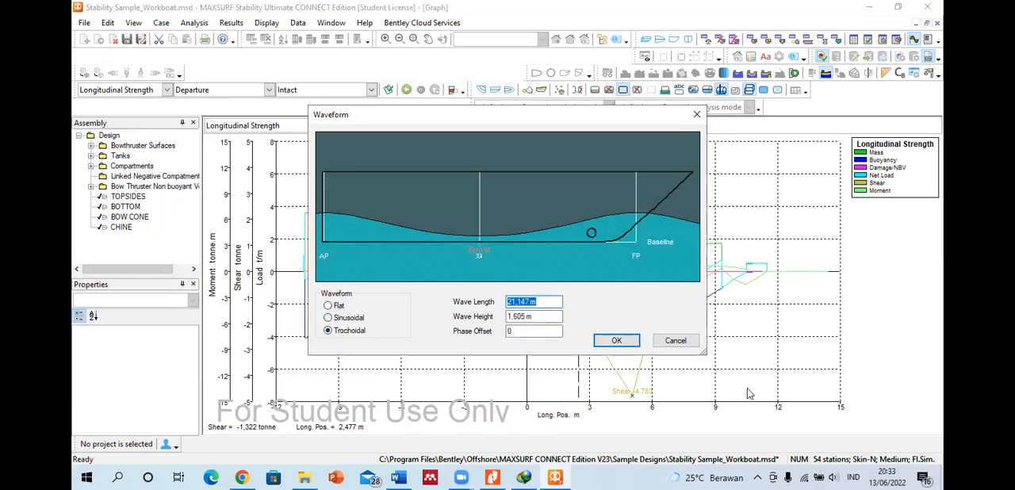
left_click(693, 352)
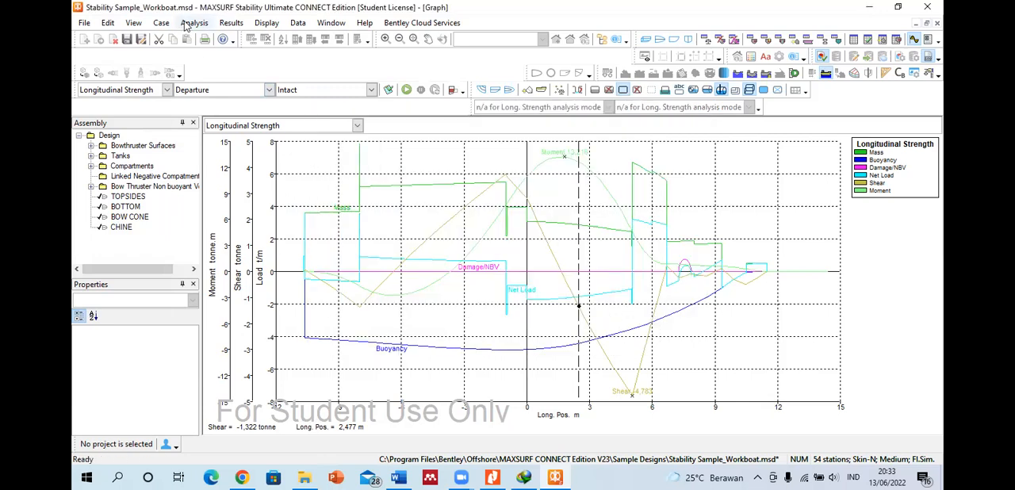
Step: Try enabling the hog or sag value with a custom centre of deflection, closing the settings without applying
left_click(193, 23)
left_click(245, 203)
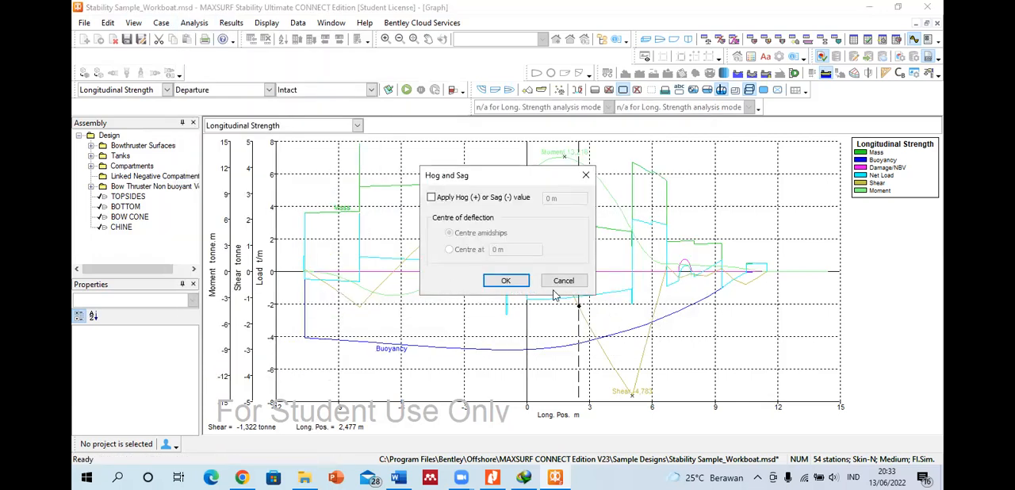
left_click(432, 197)
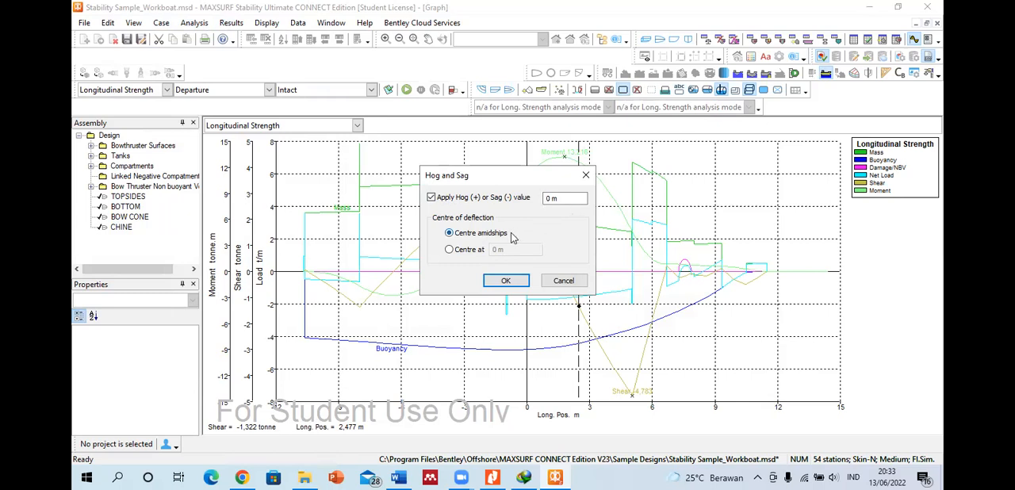
left_click(457, 250)
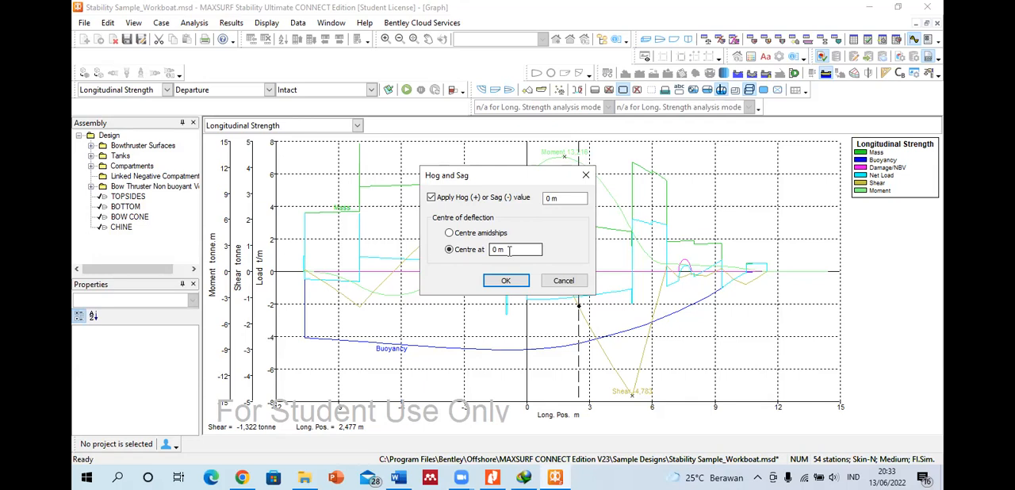
left_click(586, 174)
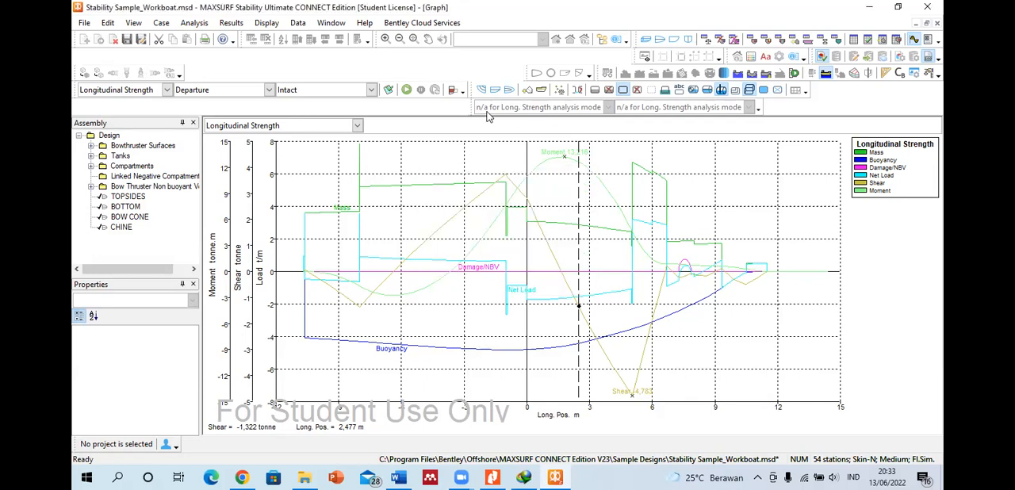